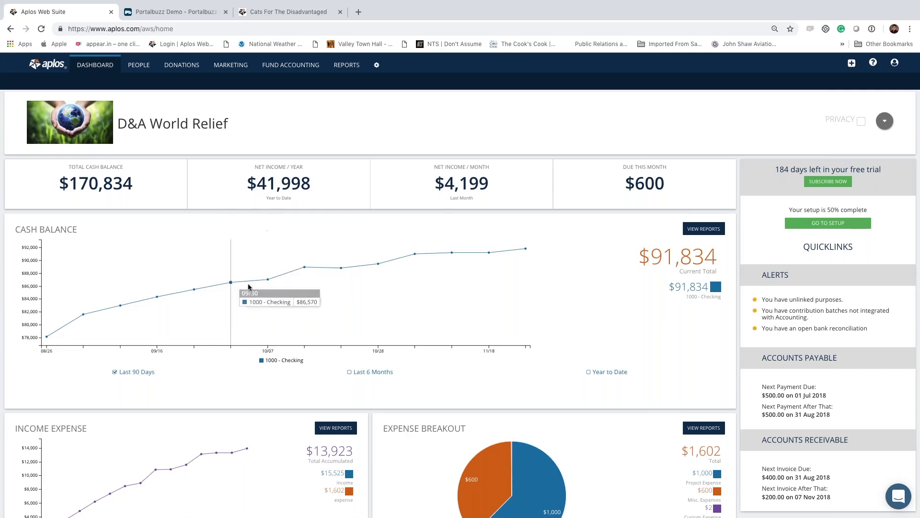
- Look through the dashboard's cash balance, income, expense, contribution and donation charts
scroll(475, 368, down, 5)
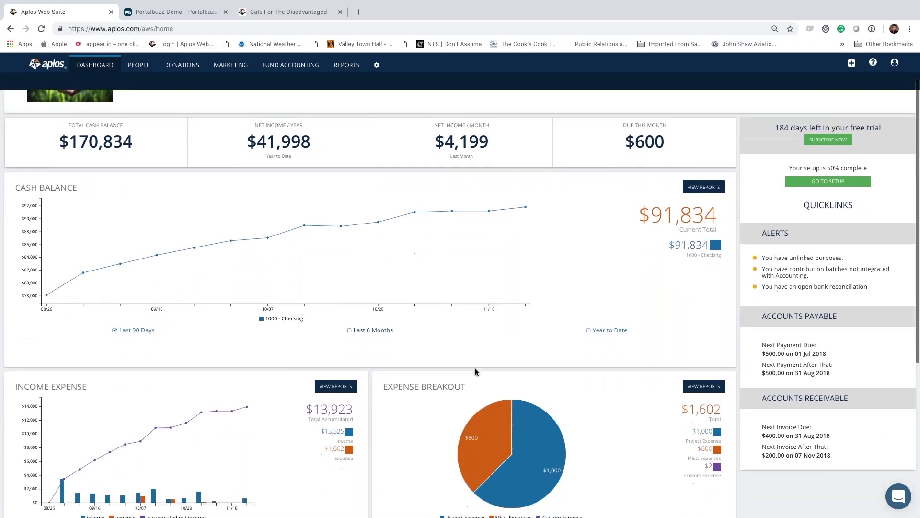
scroll(441, 375, down, 4)
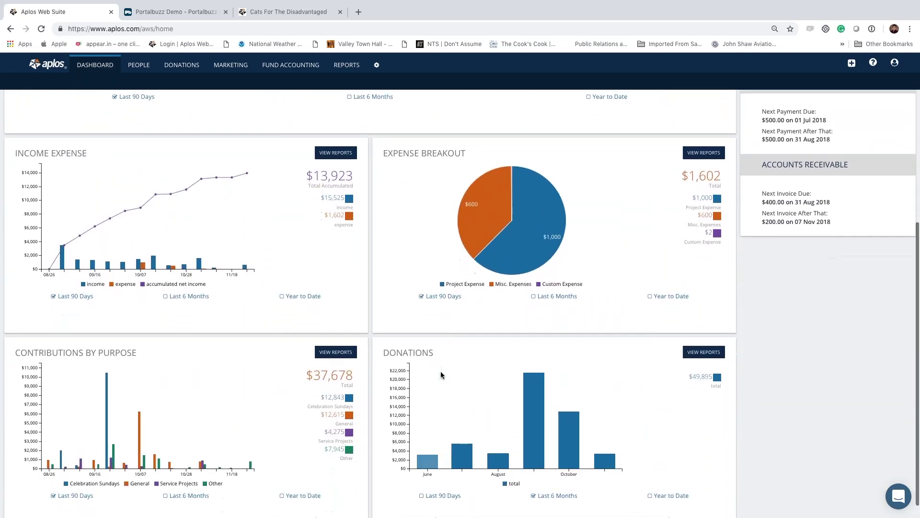
scroll(441, 375, up, 9)
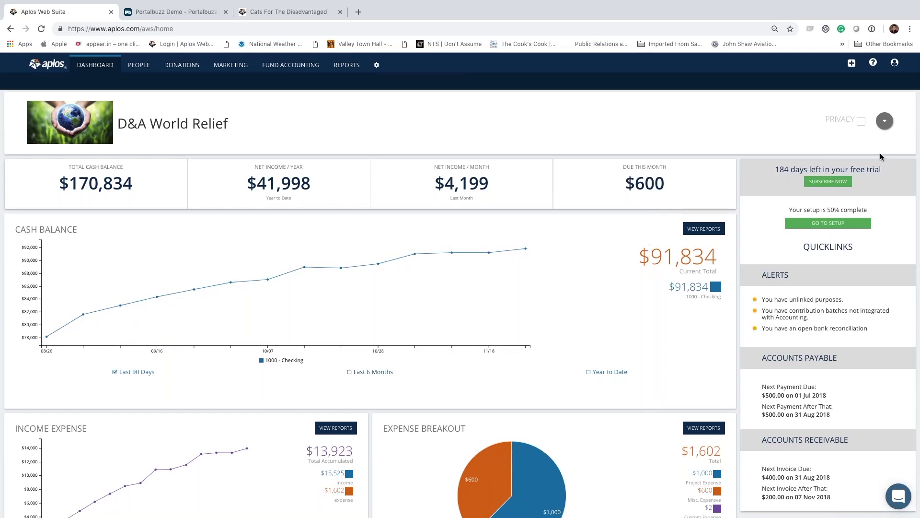
- In the dashboard layout editor, switch the first metric to Net Income / Month and back to Total Cash Balance, and save
click(885, 126)
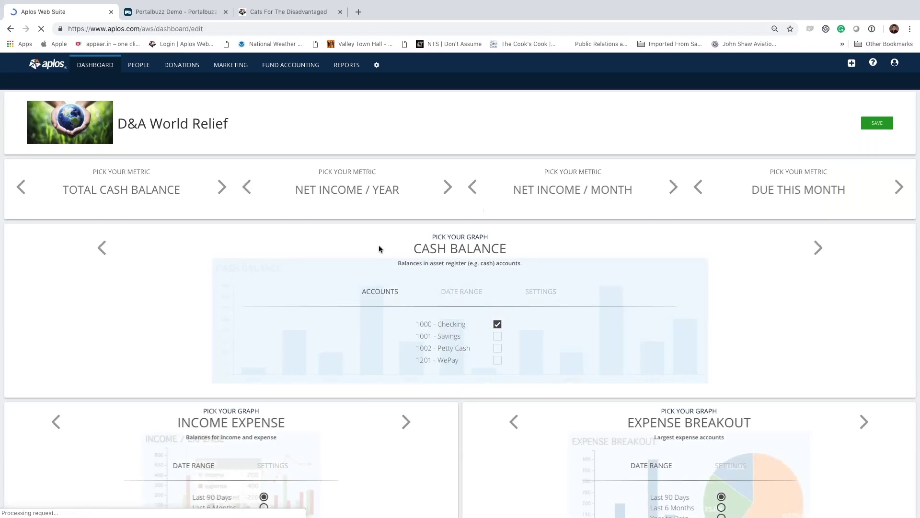
click(221, 188)
click(220, 188)
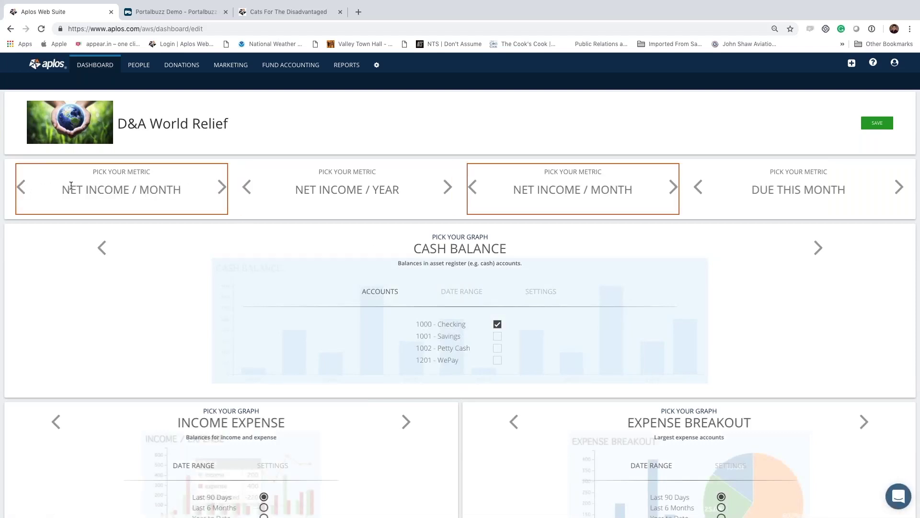
click(23, 188)
click(23, 188)
scroll(677, 253, down, 2)
scroll(677, 252, up, 2)
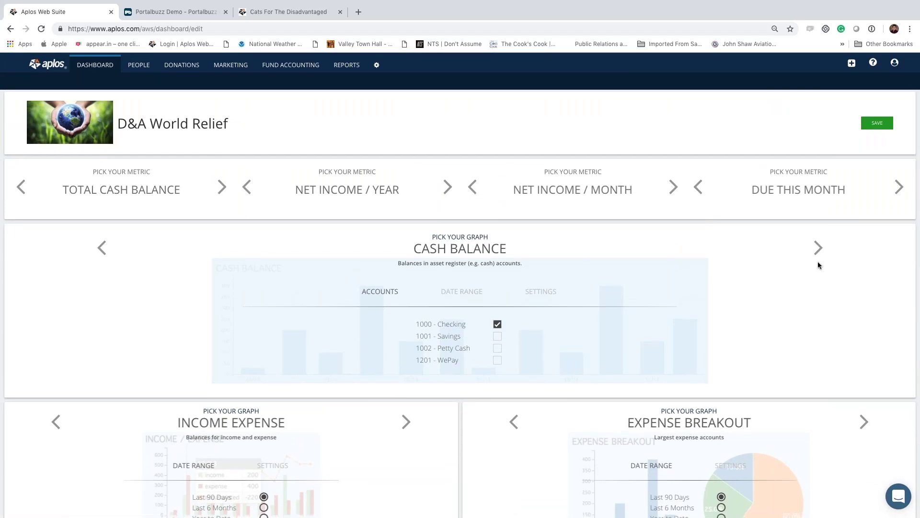
click(870, 128)
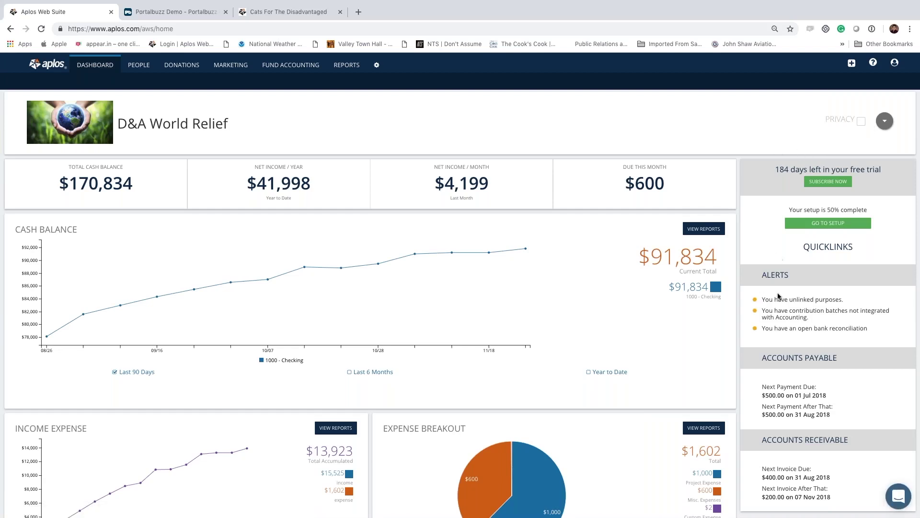
- Review the dashboard's alerts, accounts payable and accounts receivable
scroll(764, 204, down, 2)
scroll(763, 201, down, 1)
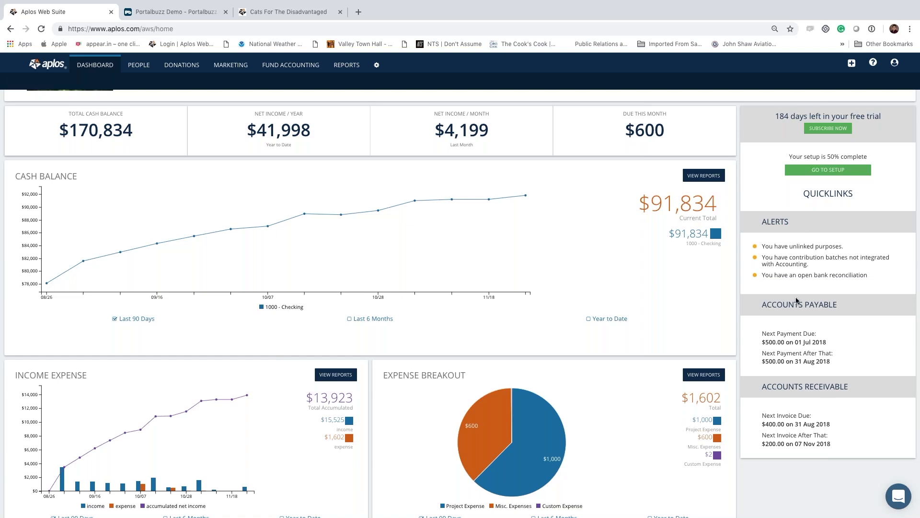
scroll(735, 246, up, 2)
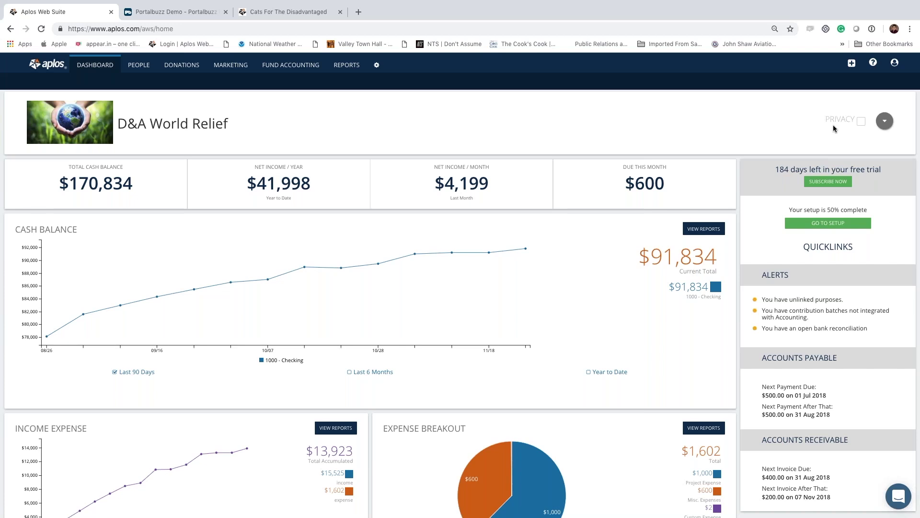
- Turn the dashboard's privacy mode on and back off
click(861, 122)
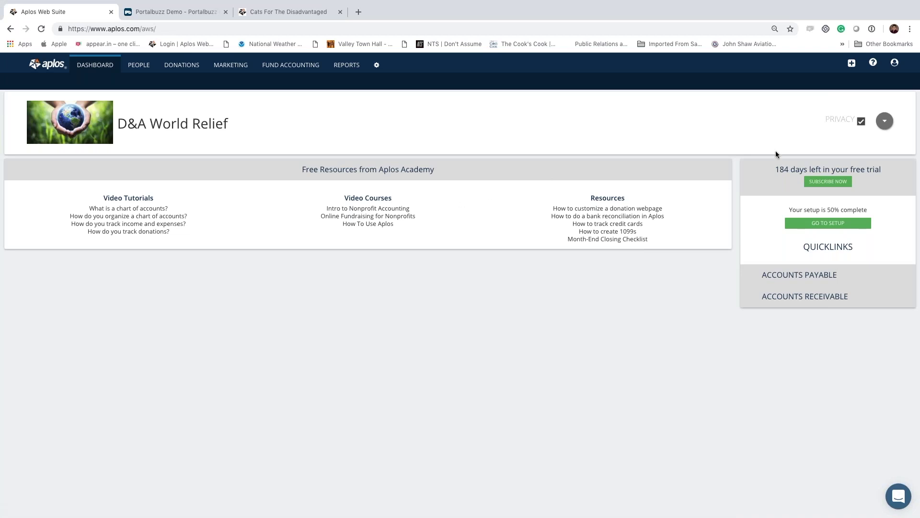
click(861, 122)
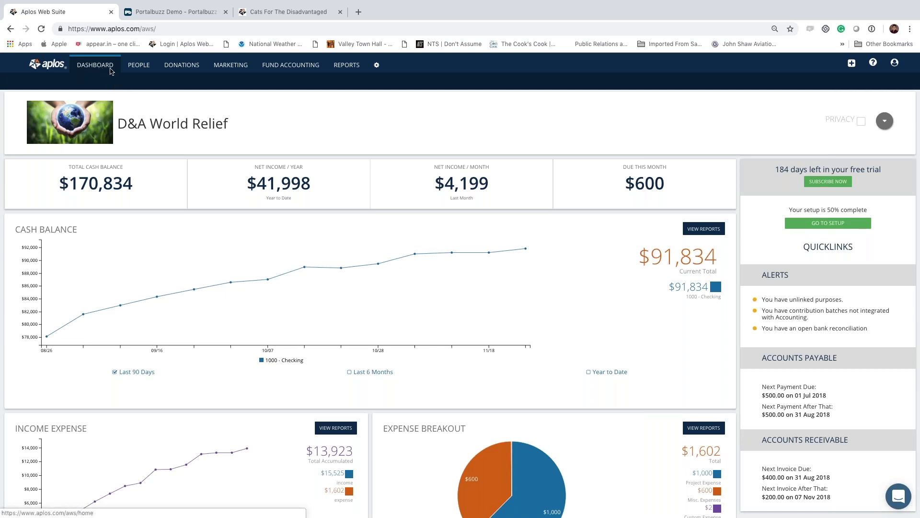
- Open the organization information in the settings and review the organization details, donations setup and communication settings
click(377, 70)
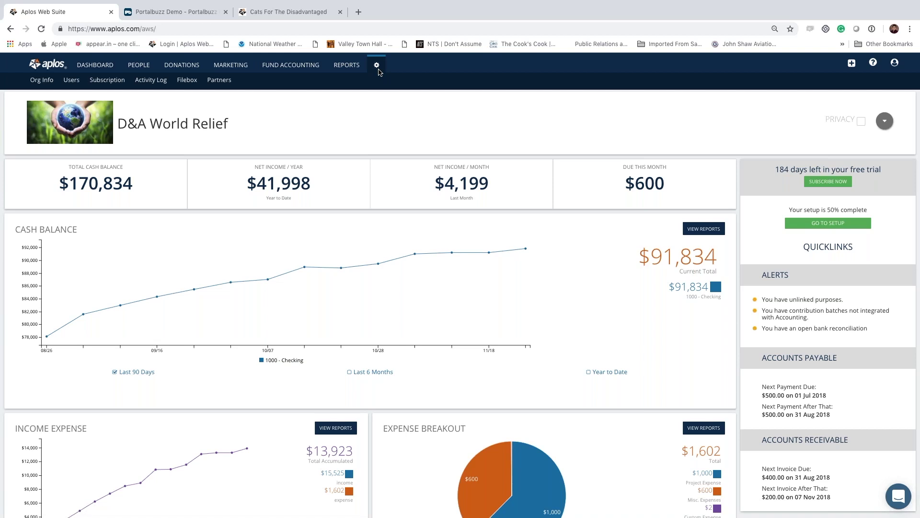
click(48, 84)
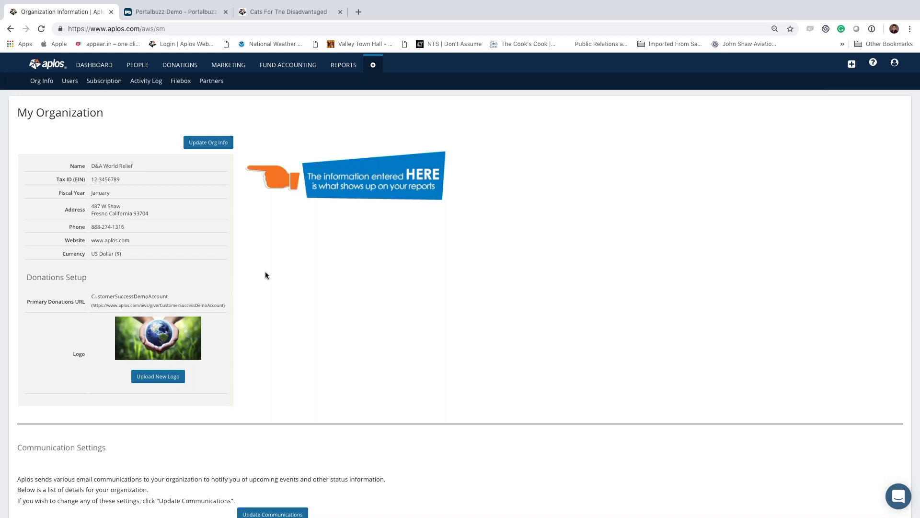
scroll(266, 274, down, 1)
scroll(267, 276, down, 3)
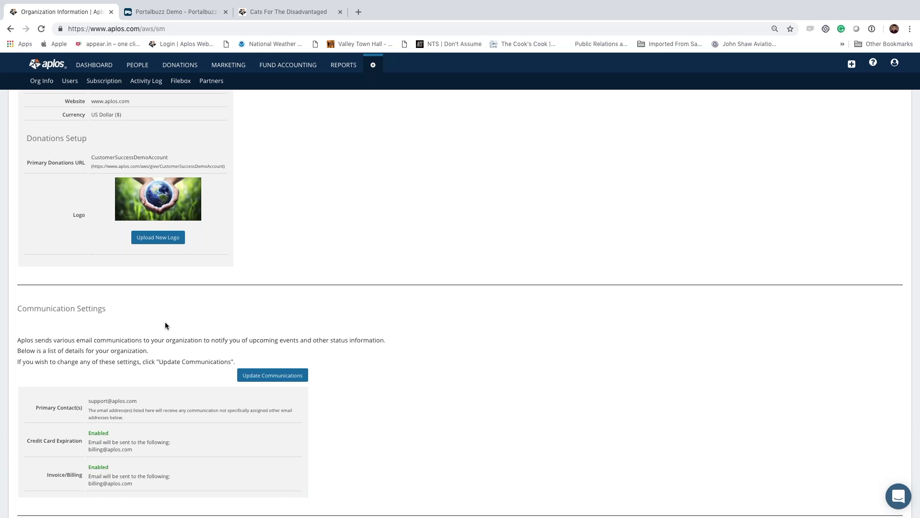
scroll(165, 326, up, 1)
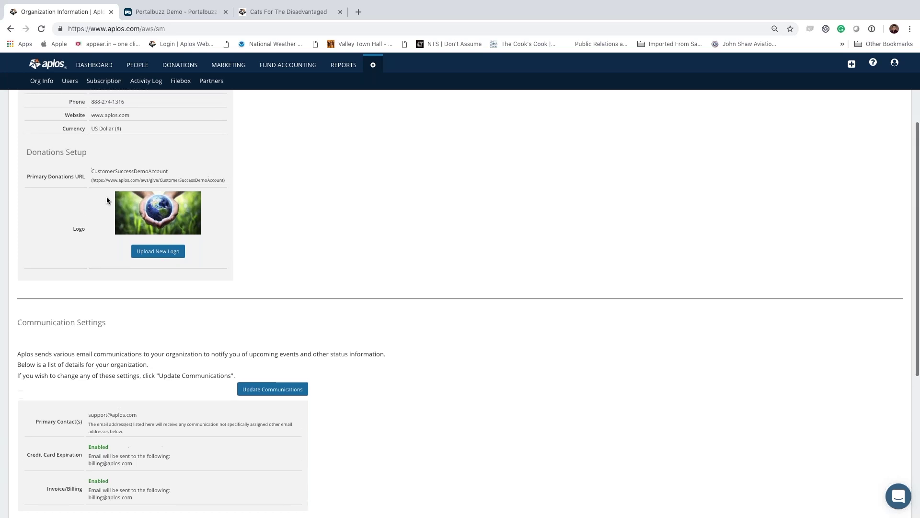
- Open the organization's user list, bring up the form for adding a user to view its fields and roles, and cancel it
click(69, 82)
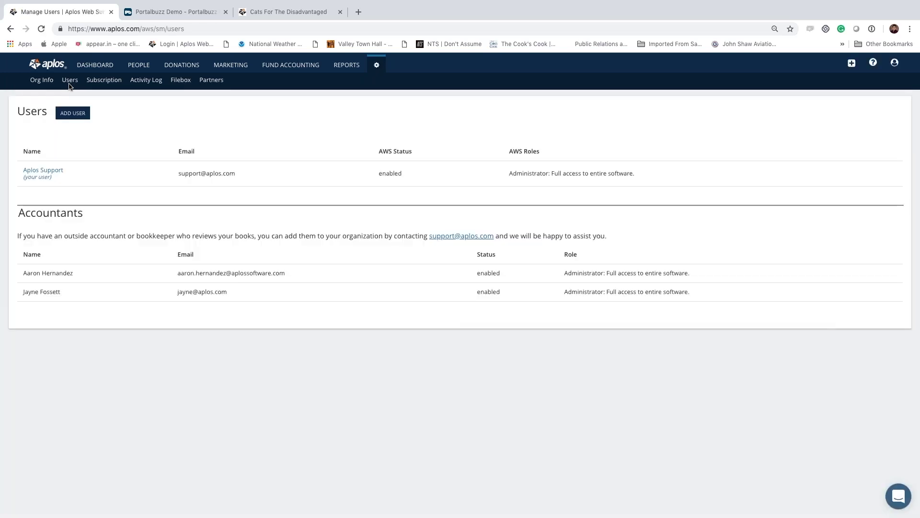
click(75, 114)
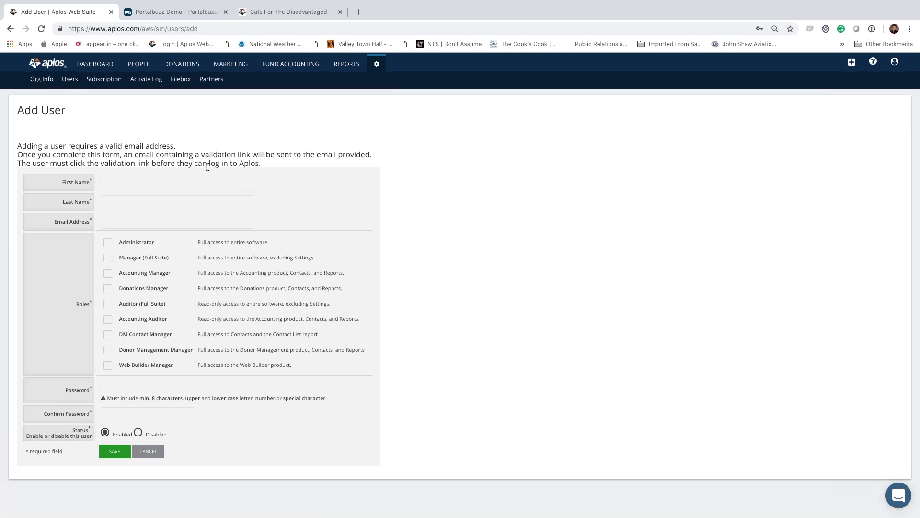
click(151, 183)
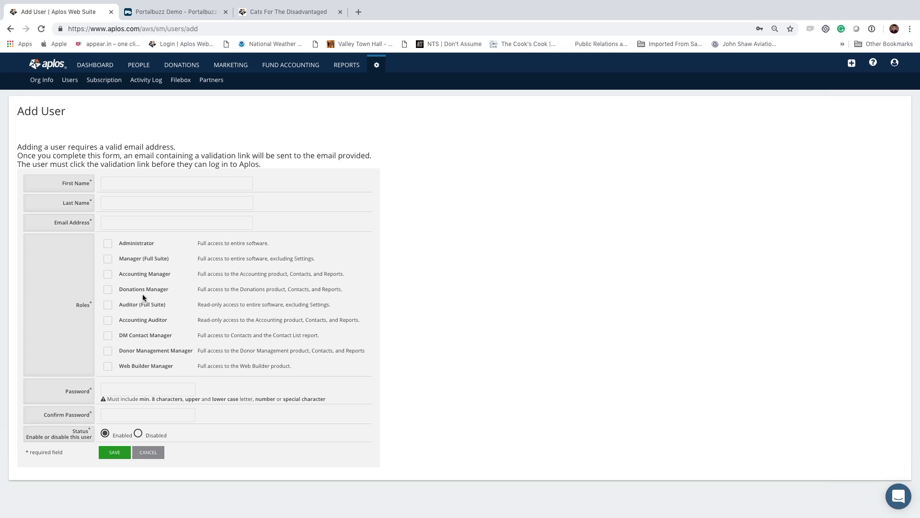
click(120, 385)
click(154, 453)
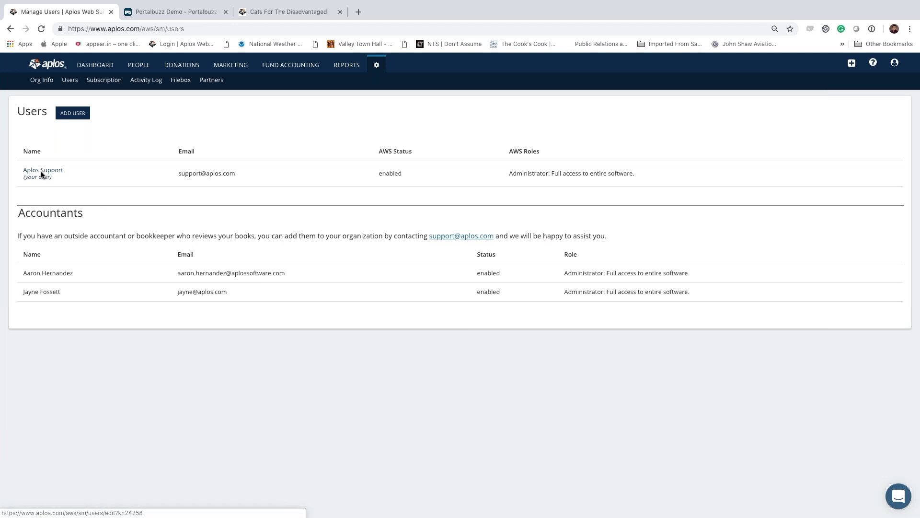
- Open the organization's subscription page and view the available plans
click(102, 83)
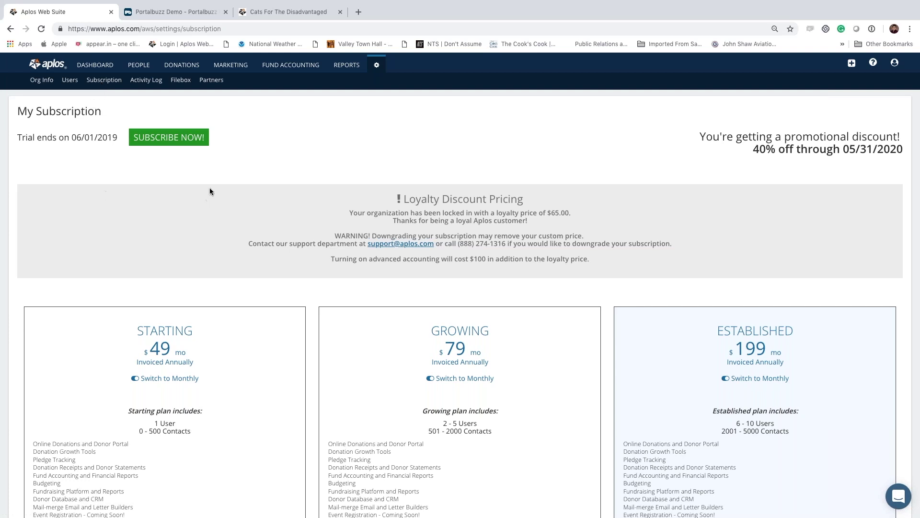
scroll(209, 188, down, 1)
scroll(209, 188, up, 1)
- View the organization's activity log and the documents stored in the Filebox
click(144, 85)
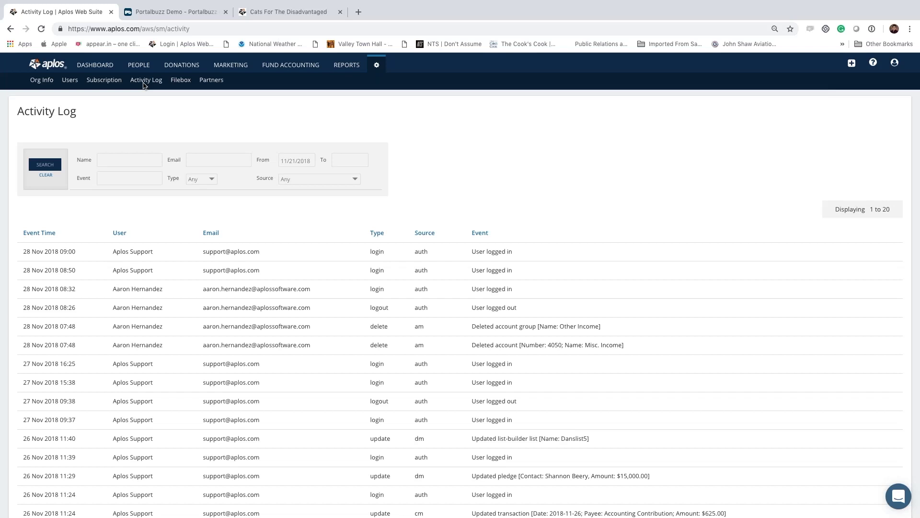
click(173, 84)
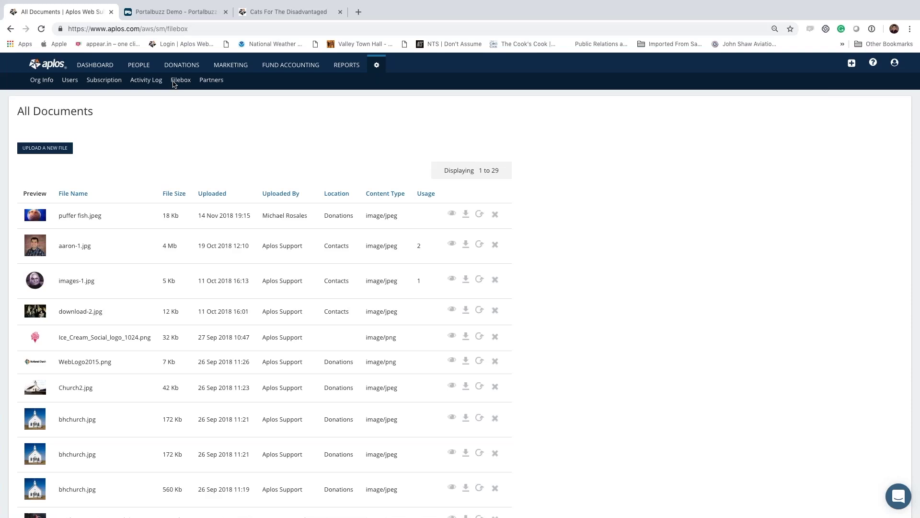
- Open the partner apps page and examine the list of available integrations
click(210, 80)
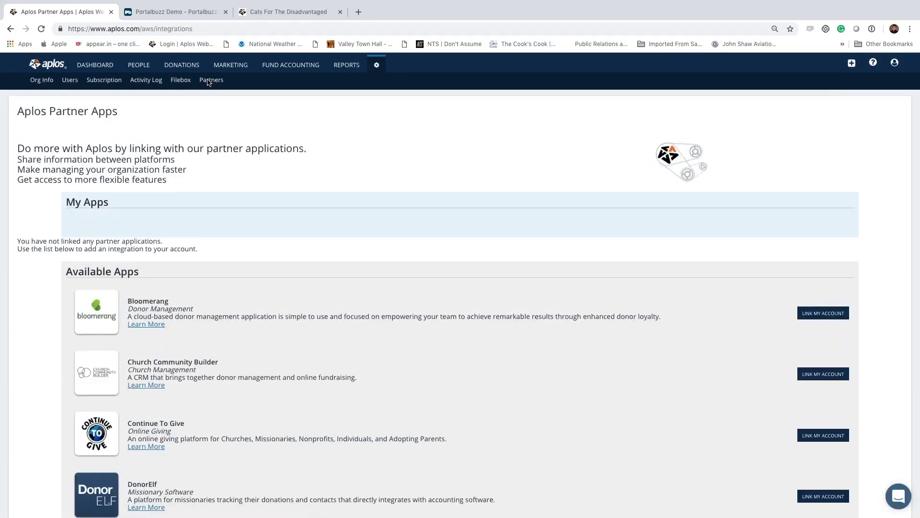
scroll(214, 203, down, 2)
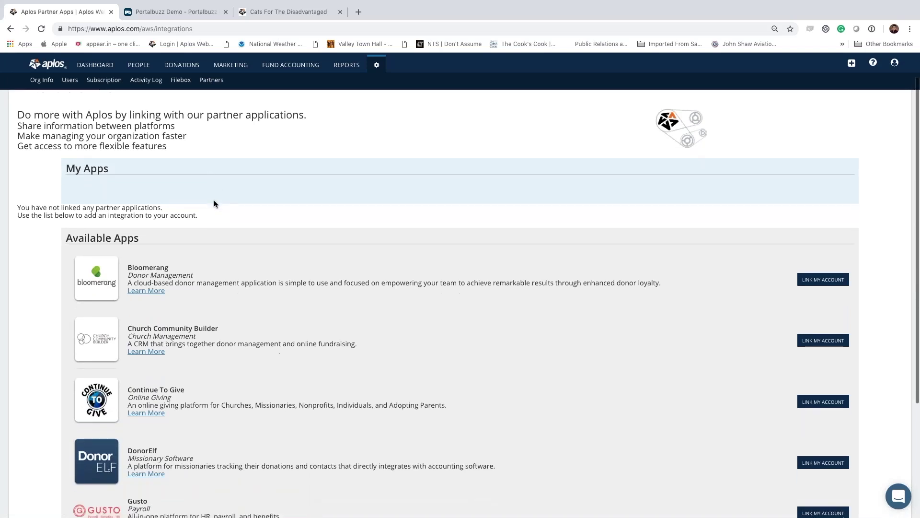
scroll(214, 203, down, 5)
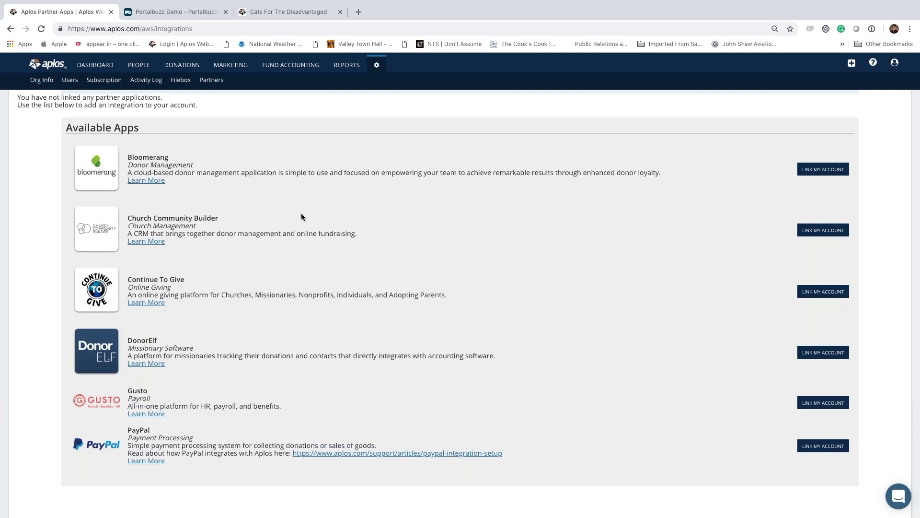
scroll(301, 217, up, 3)
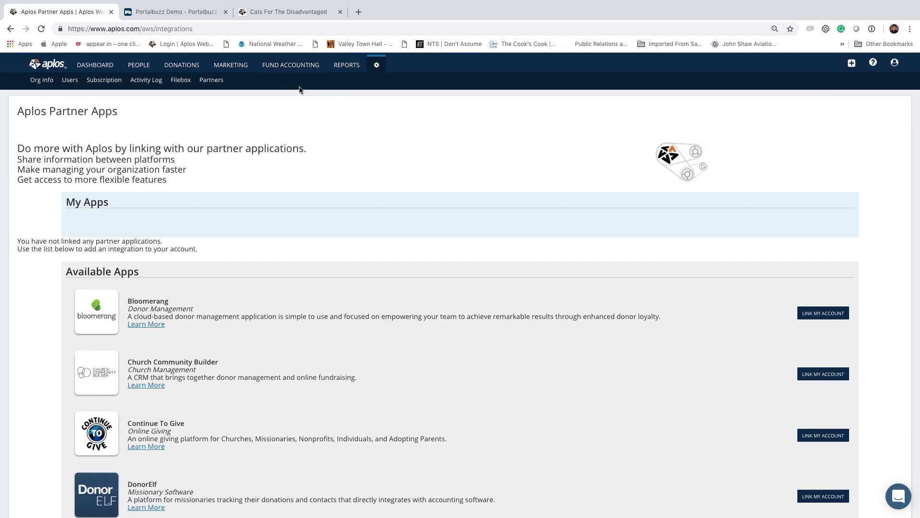
- Open the account list in Fund Accounting and bring the chart's account categories into view
mouse_move(292, 68)
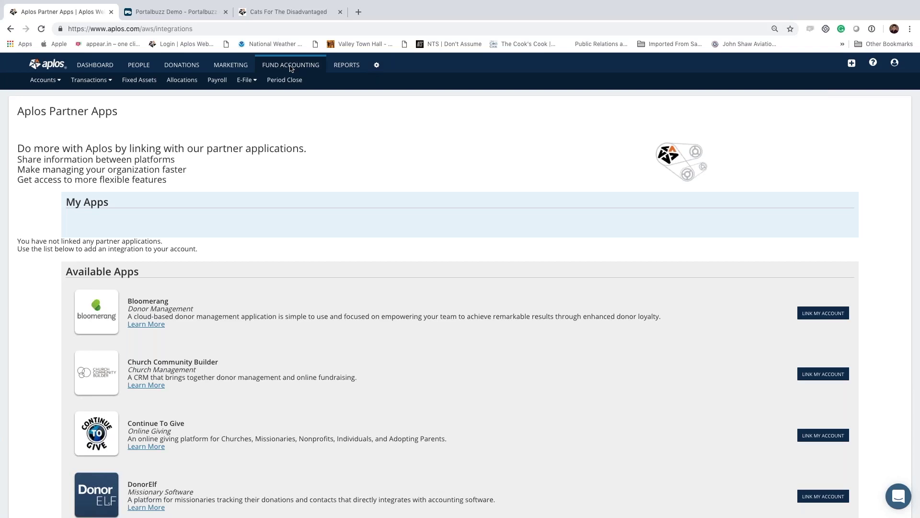
click(57, 83)
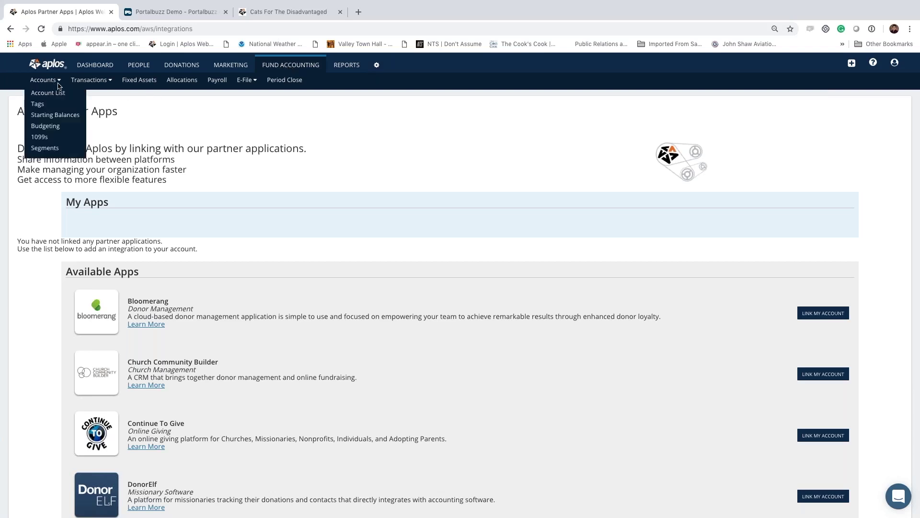
click(53, 96)
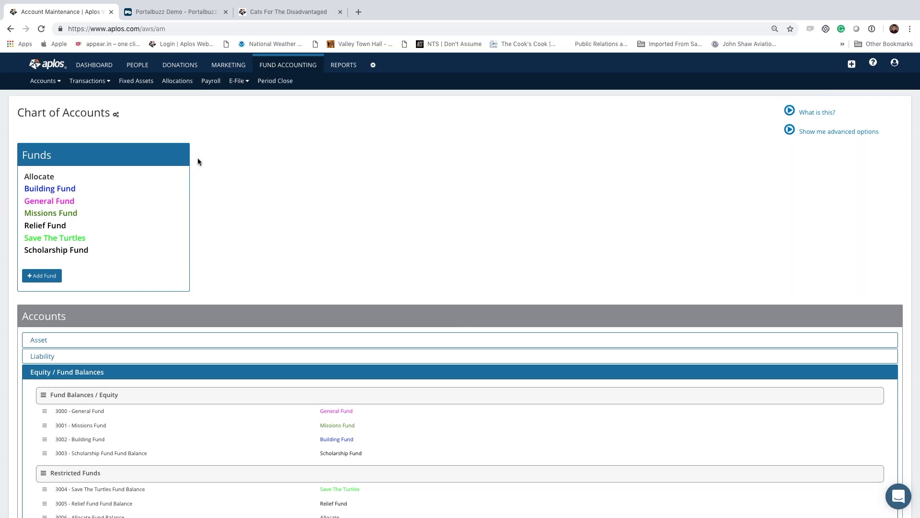
scroll(212, 204, down, 5)
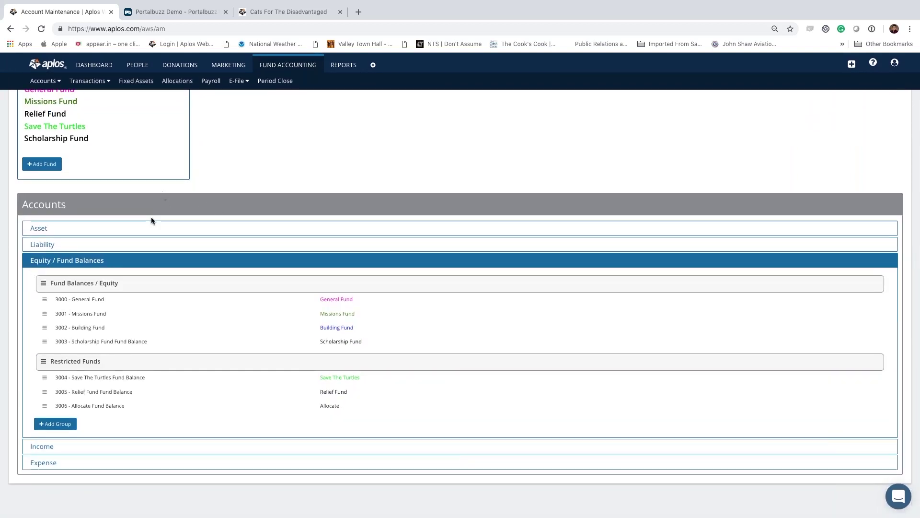
- Add a group named Other Income to the Income category of the chart of accounts
click(57, 440)
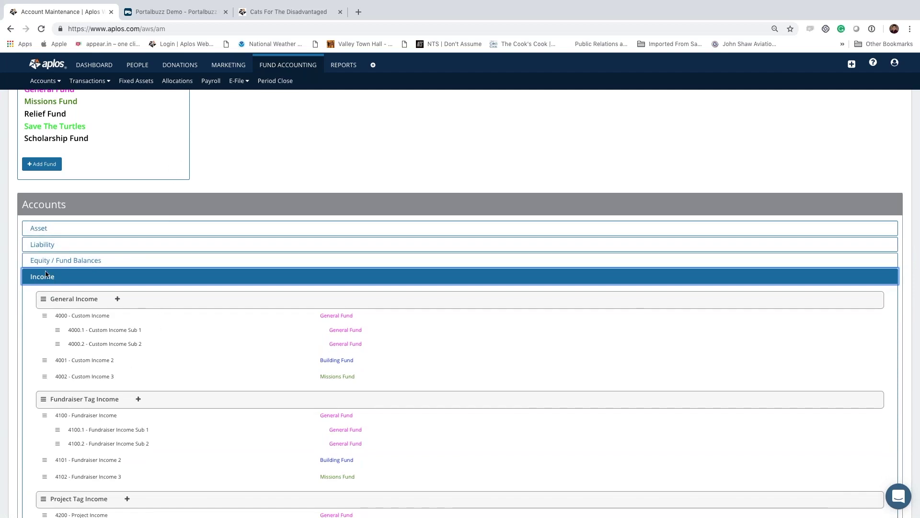
scroll(155, 261, down, 3)
scroll(155, 263, down, 2)
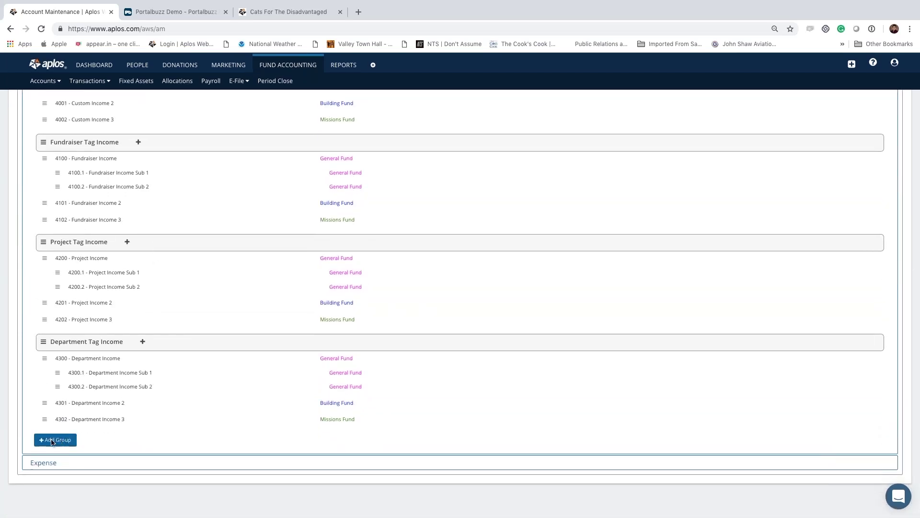
click(60, 443)
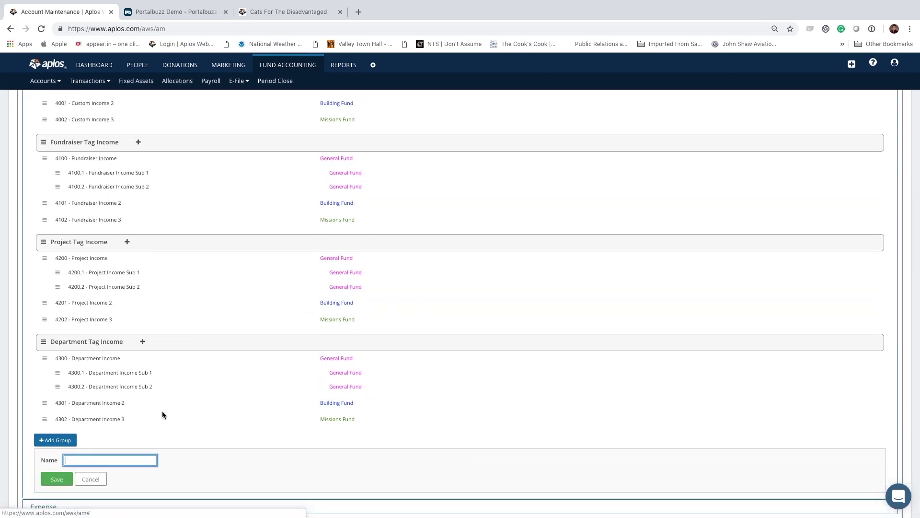
scroll(162, 411, down, 1)
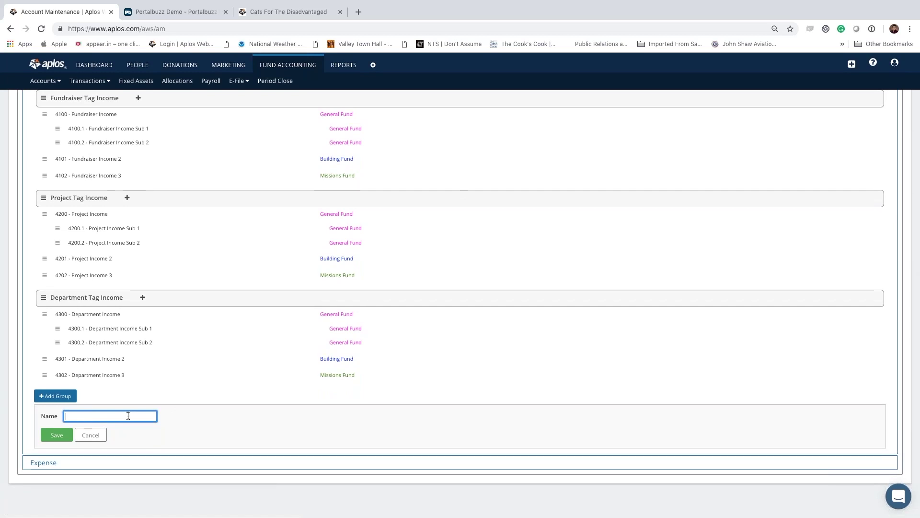
text(Other Income)
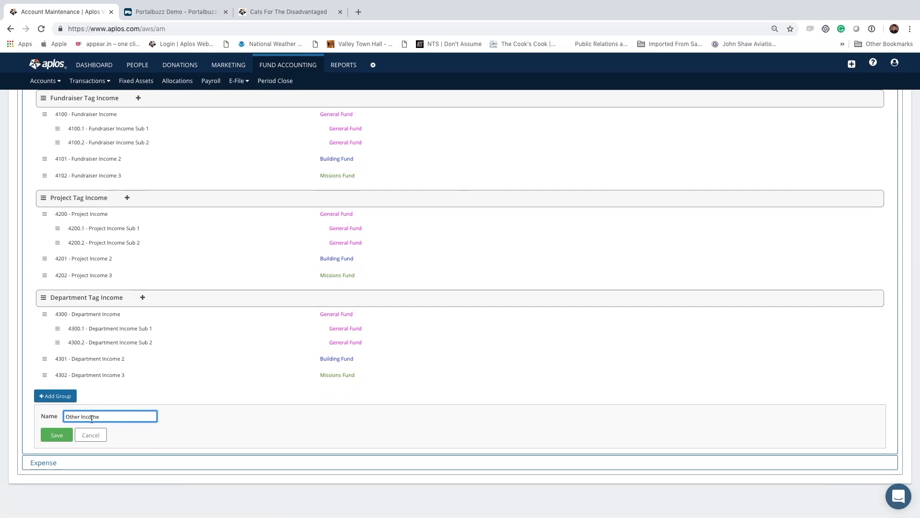
click(57, 435)
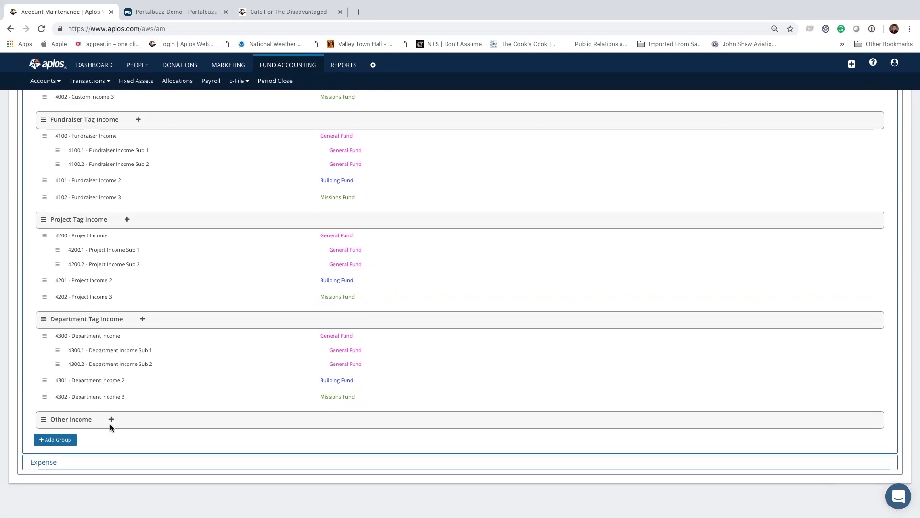
- Start a new account in the Other Income group with number 4050, name Misc. Income and the Building Fund as its fund
click(111, 421)
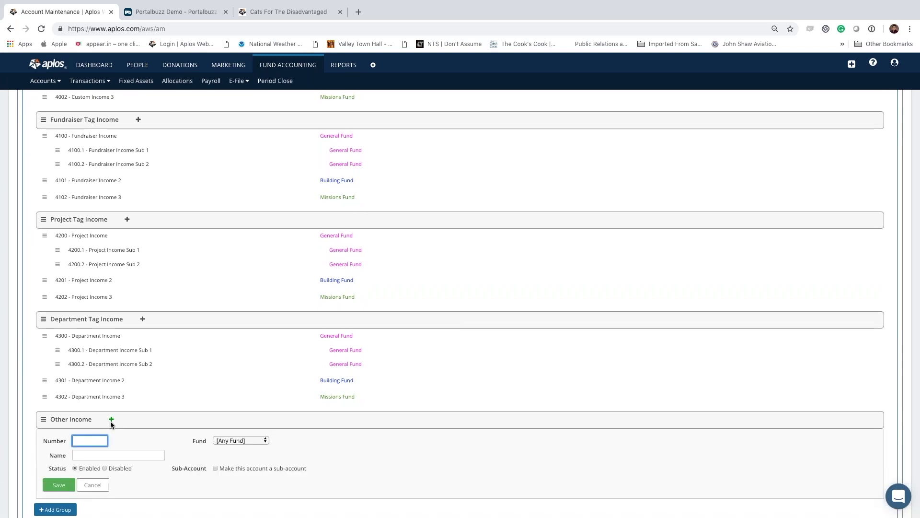
scroll(173, 383, down, 3)
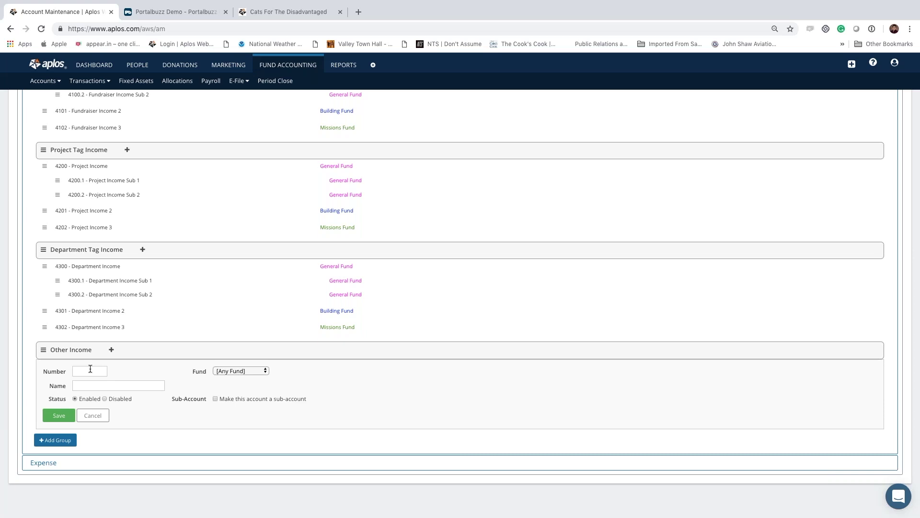
click(90, 368)
text(4050)
click(102, 388)
text(Misc. Income)
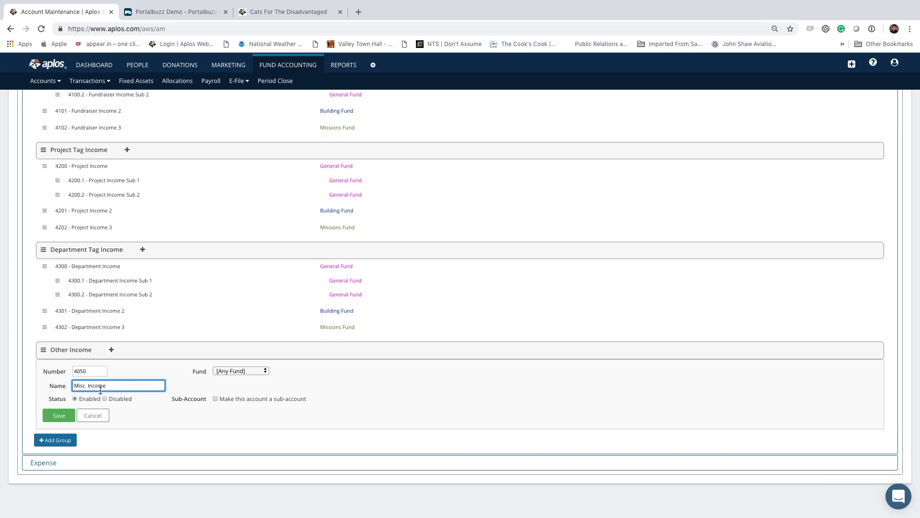
click(143, 373)
click(244, 372)
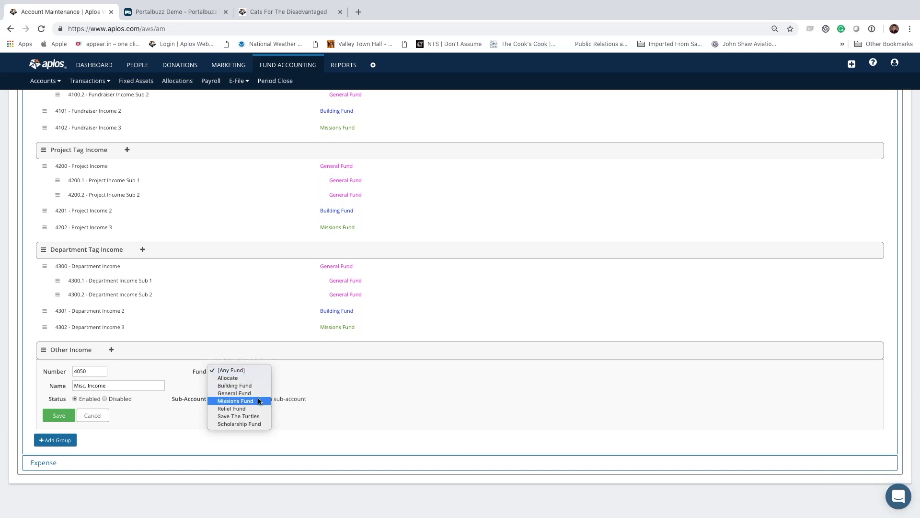
click(258, 385)
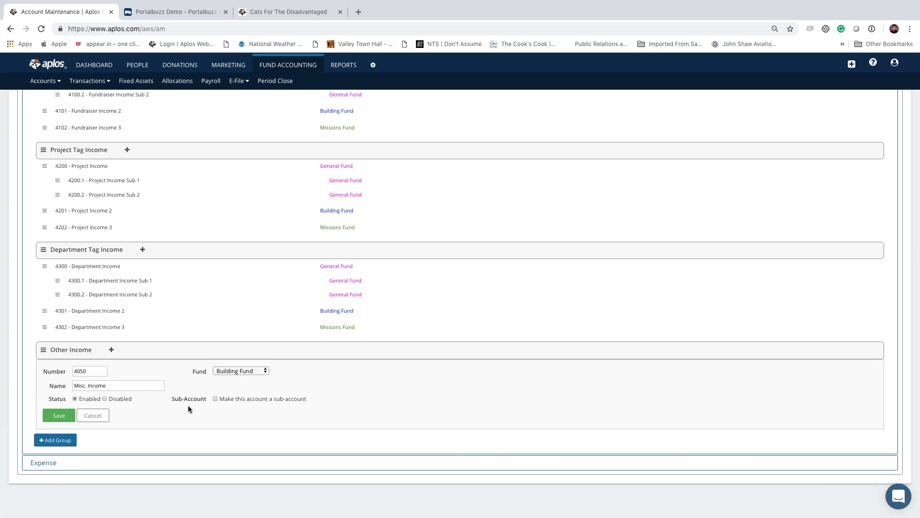
- Try the sub-account option for the new account, view the available parent accounts, and turn the option off again
click(216, 399)
click(238, 407)
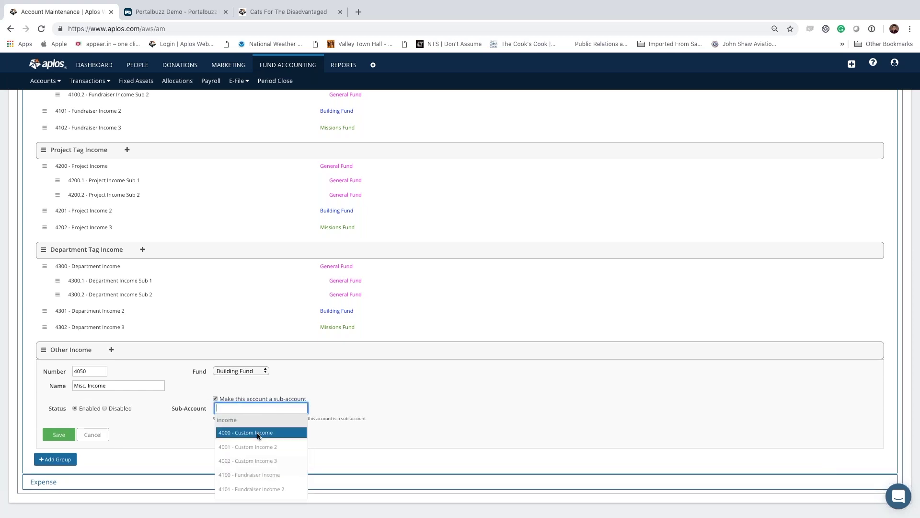
click(215, 399)
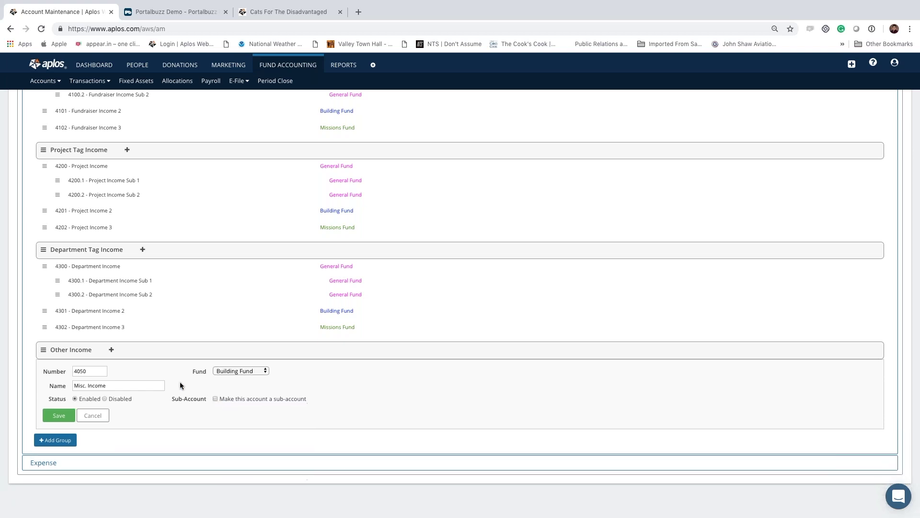
- Save the Misc. Income account and check its entry under the Other Income group
click(55, 415)
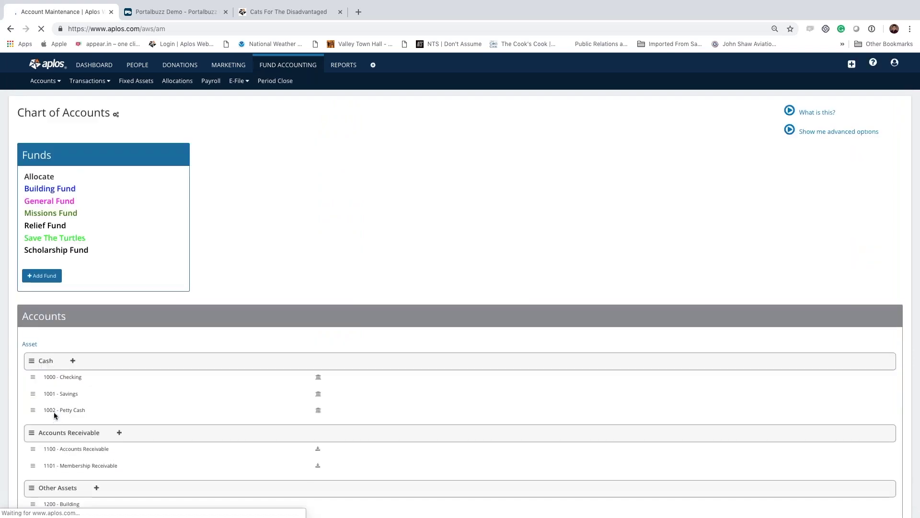
scroll(139, 394, down, 2)
scroll(139, 397, down, 6)
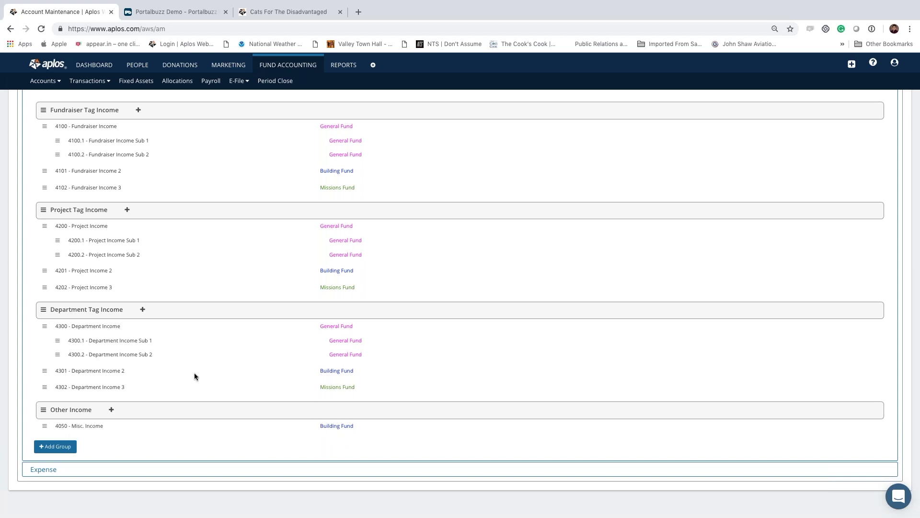
- Open the Tags page and view the list of custom tags
scroll(163, 373, up, 6)
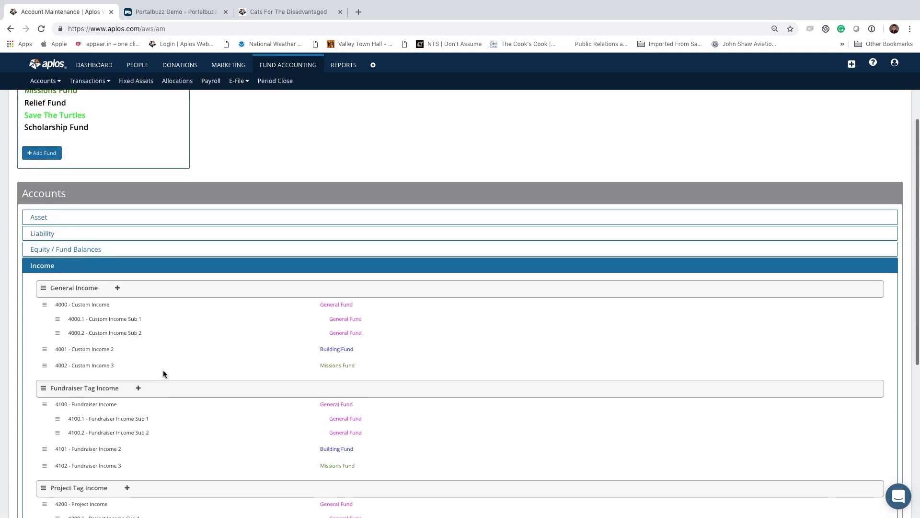
scroll(163, 373, up, 3)
mouse_move(53, 81)
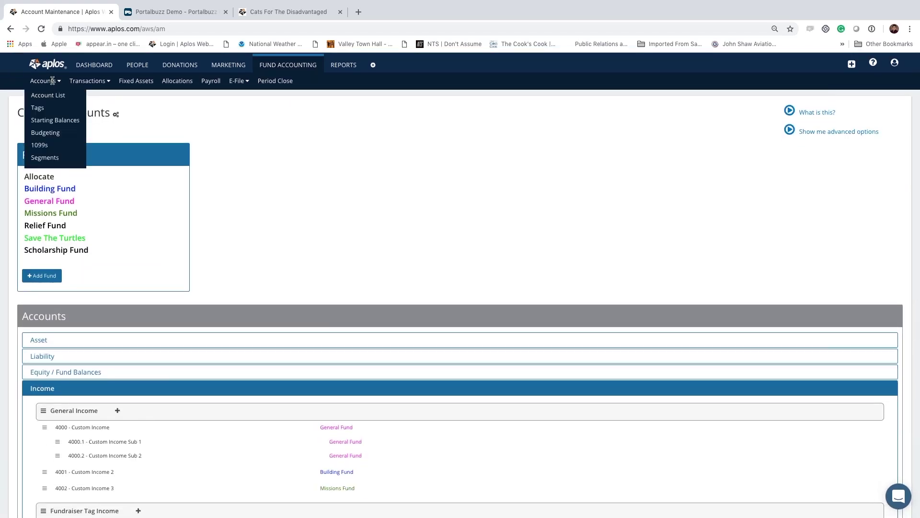
click(40, 110)
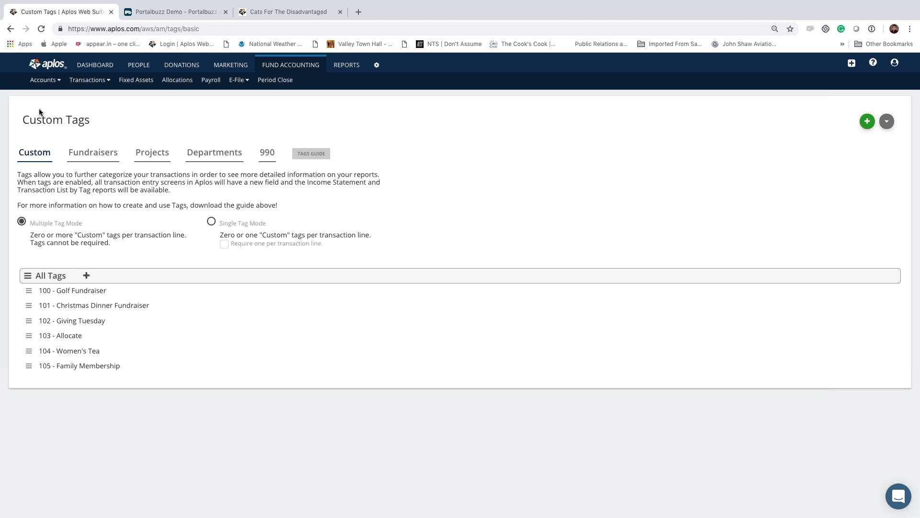
- Open the account starting balances and examine the Checking and Savings amounts for each fund
click(56, 84)
click(58, 117)
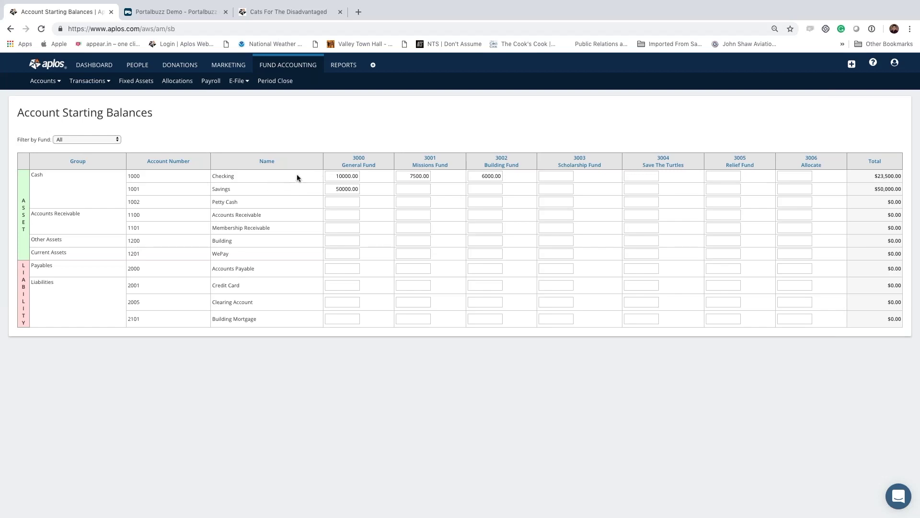
click(327, 176)
click(400, 177)
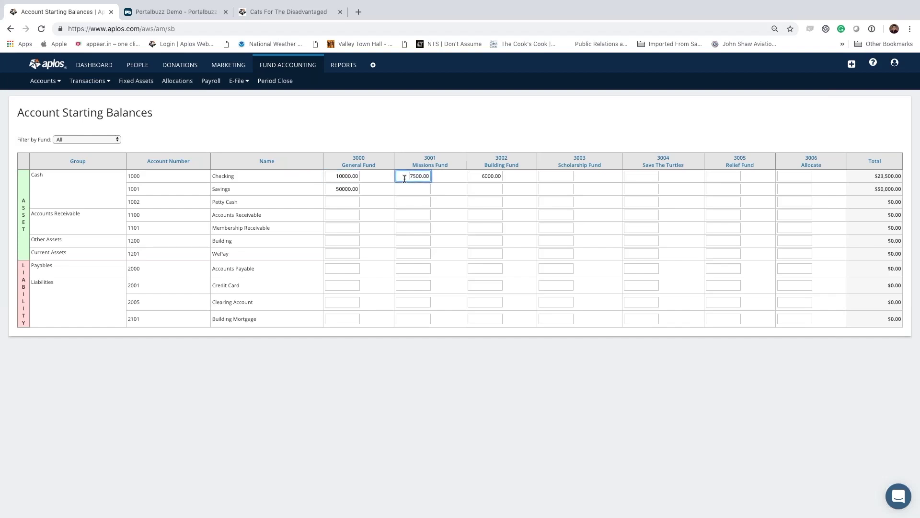
click(474, 176)
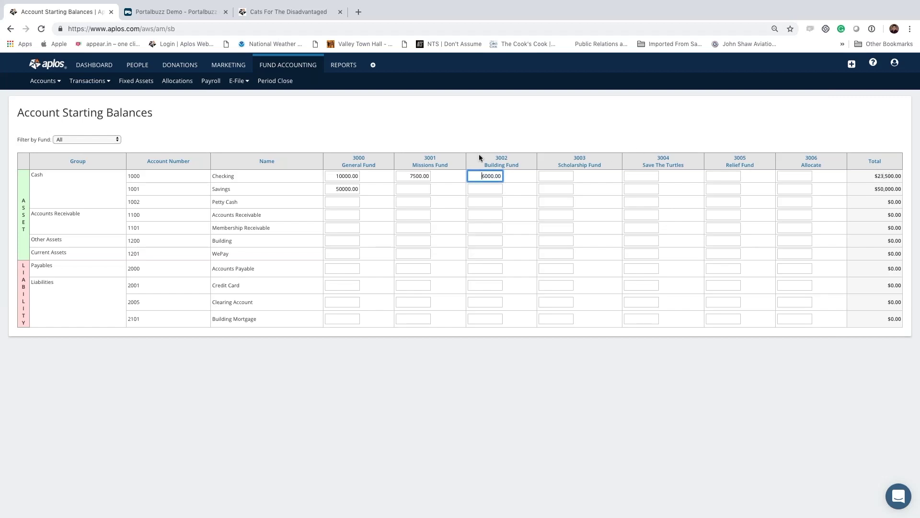
click(355, 176)
click(413, 175)
click(342, 189)
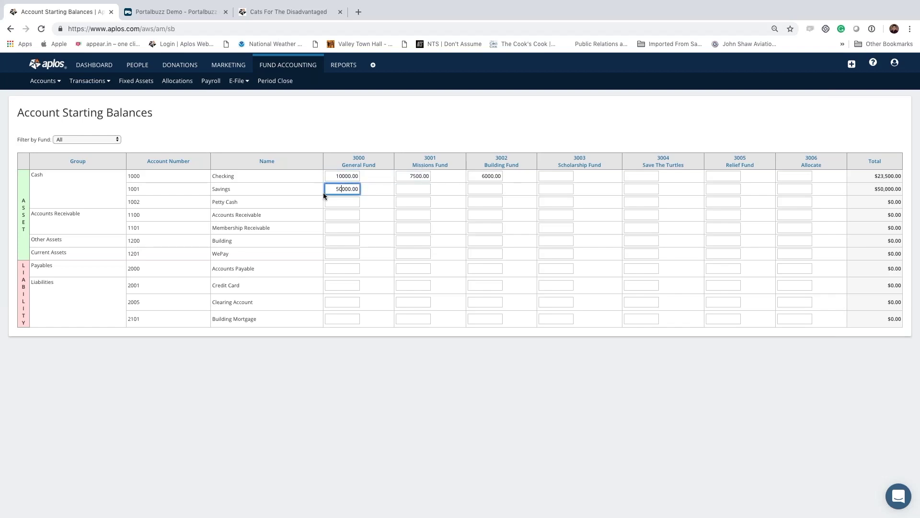
- Open the budgeting page and add a budget for the year 2019
mouse_move(45, 80)
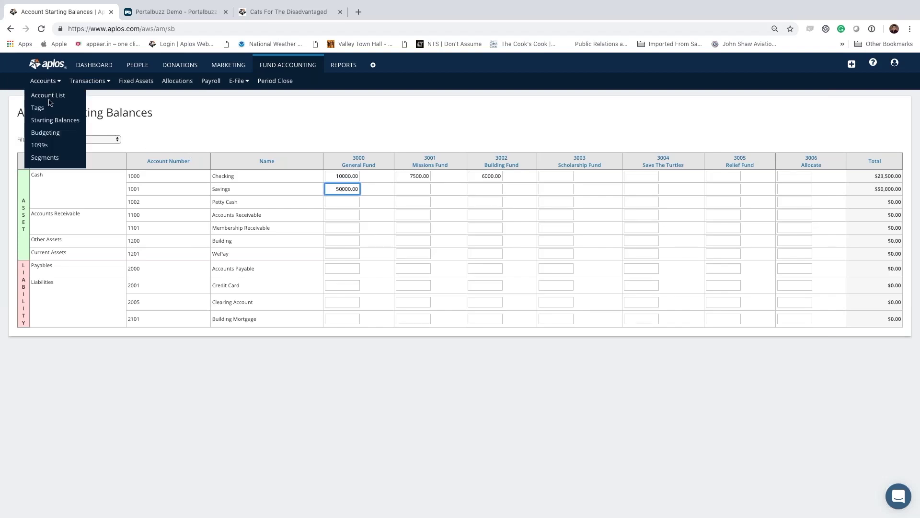
click(46, 134)
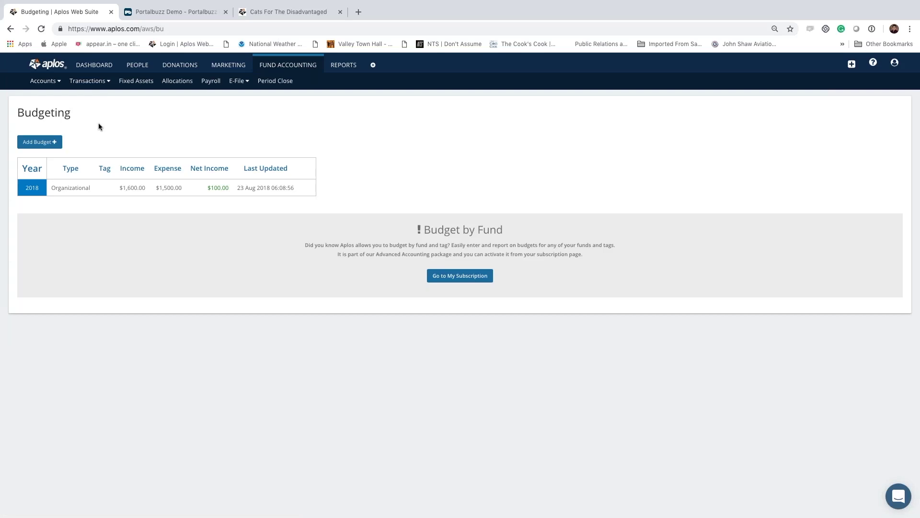
click(47, 143)
click(71, 164)
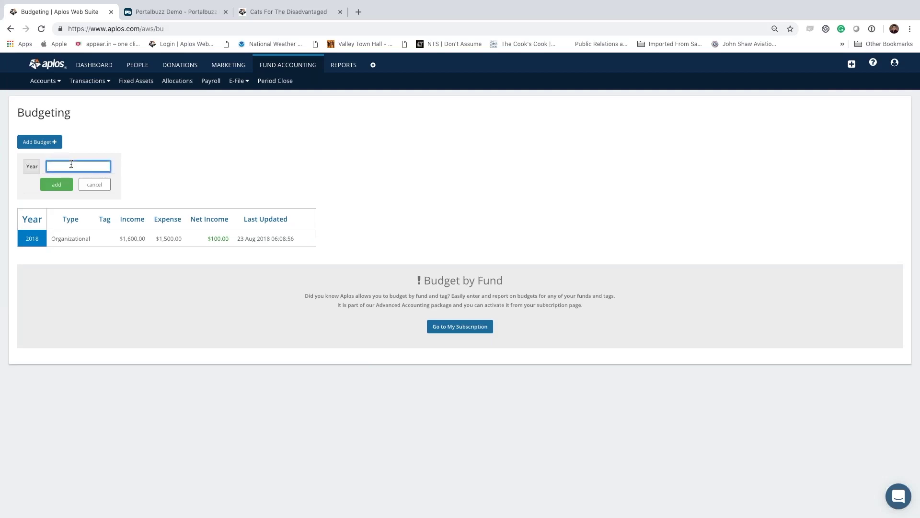
text(2019)
click(57, 185)
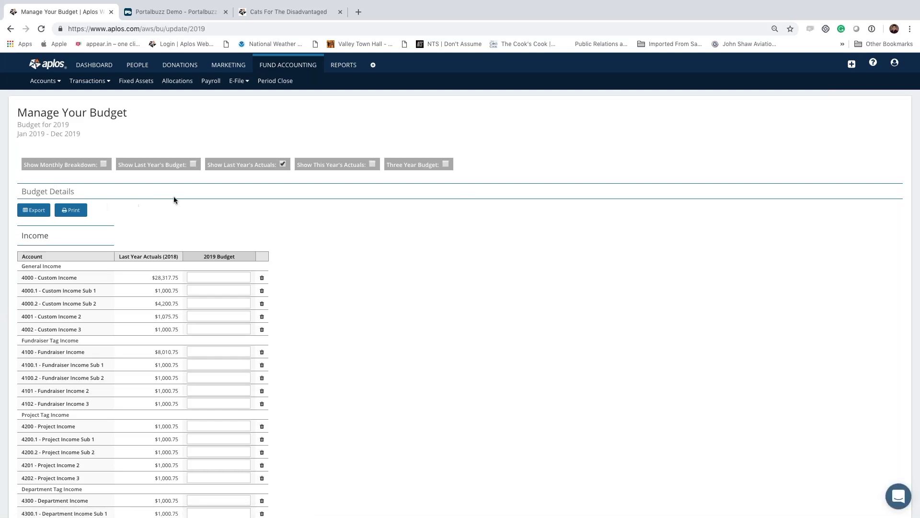
- Look through the 2019 budget's income and expense accounts and examine the amount fields of the General Income accounts
scroll(174, 200, down, 1)
scroll(174, 200, down, 4)
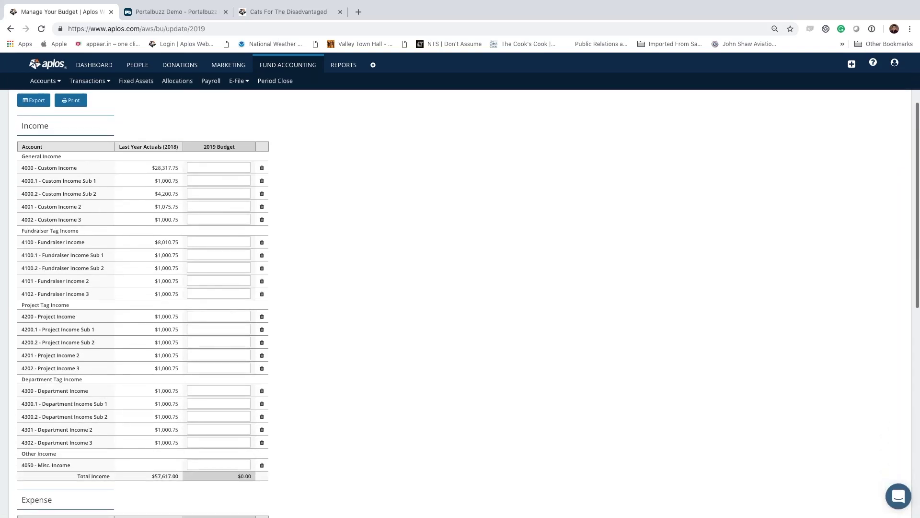
scroll(173, 201, down, 8)
scroll(174, 202, up, 9)
scroll(173, 203, up, 2)
click(228, 209)
click(224, 221)
click(224, 234)
click(220, 248)
click(221, 258)
scroll(220, 256, up, 3)
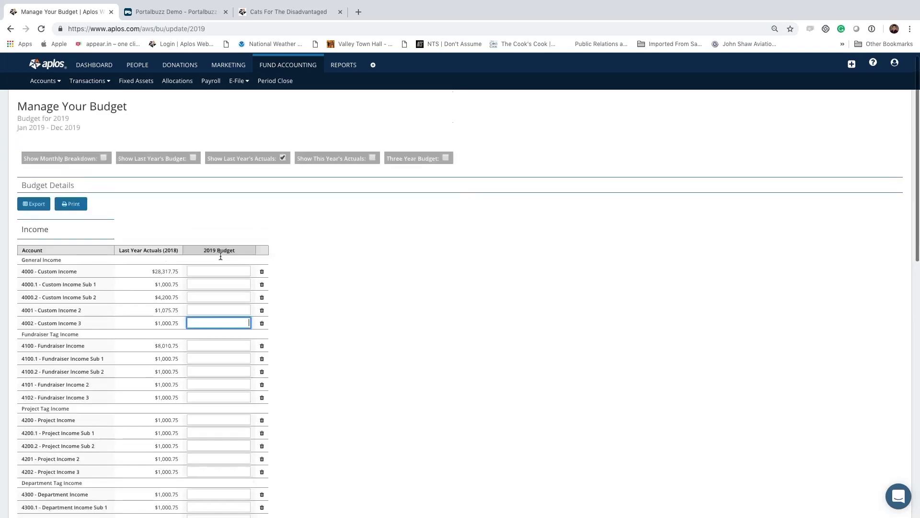
click(225, 278)
click(225, 293)
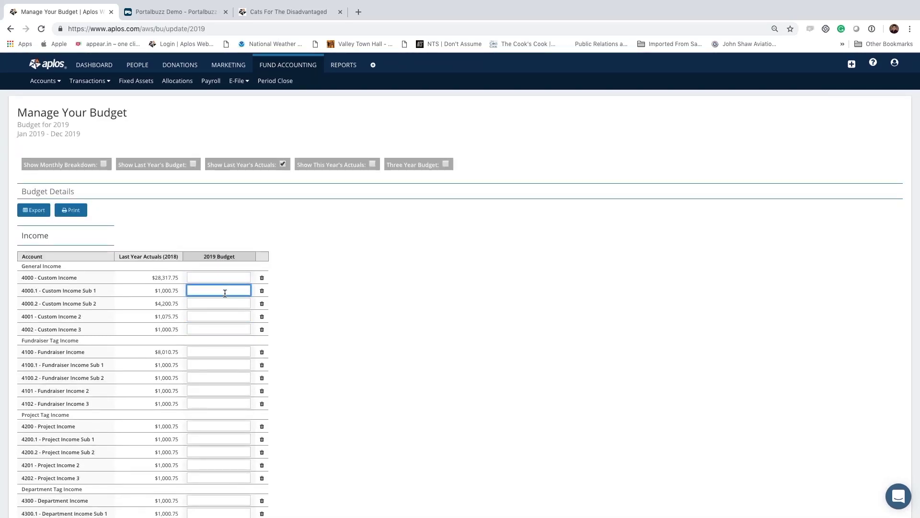
- Show the 2019 budget's monthly breakdown, examine the January to June fields of the first income accounts, and hide the breakdown again
click(102, 165)
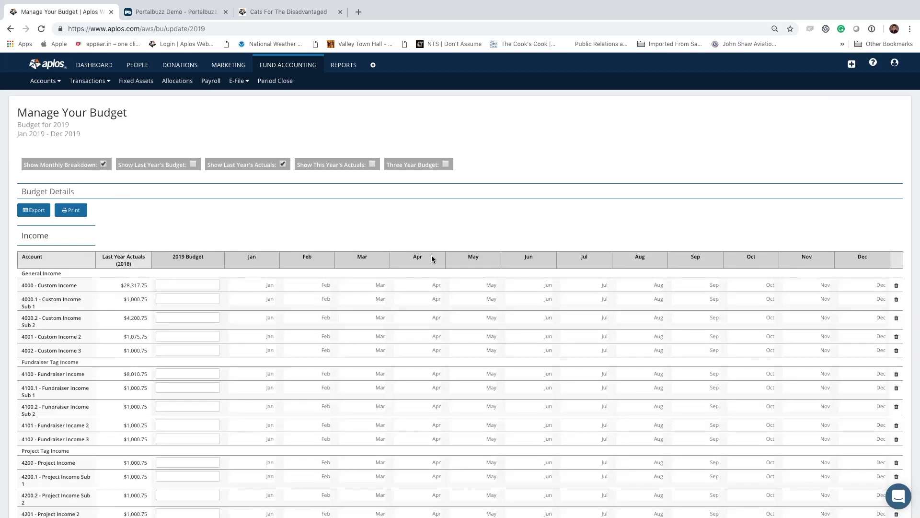
click(263, 287)
click(315, 301)
click(376, 286)
click(419, 299)
click(473, 299)
click(528, 299)
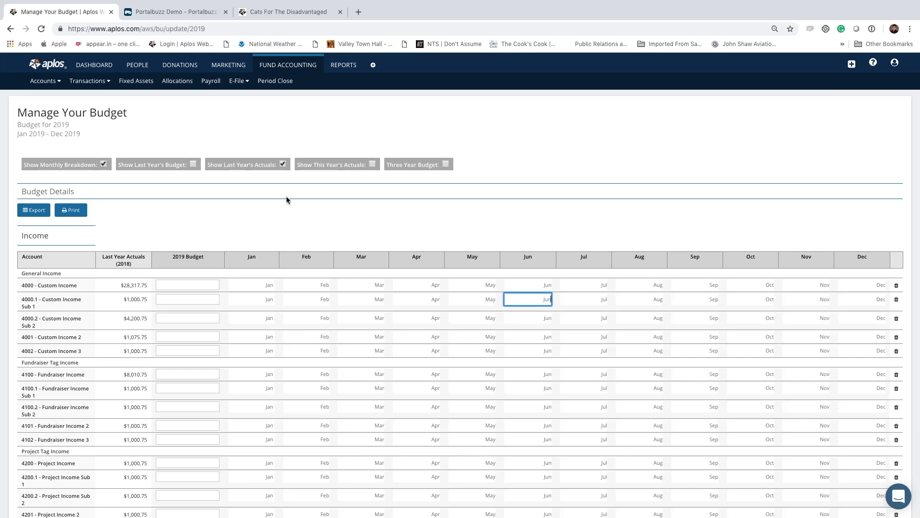
click(103, 164)
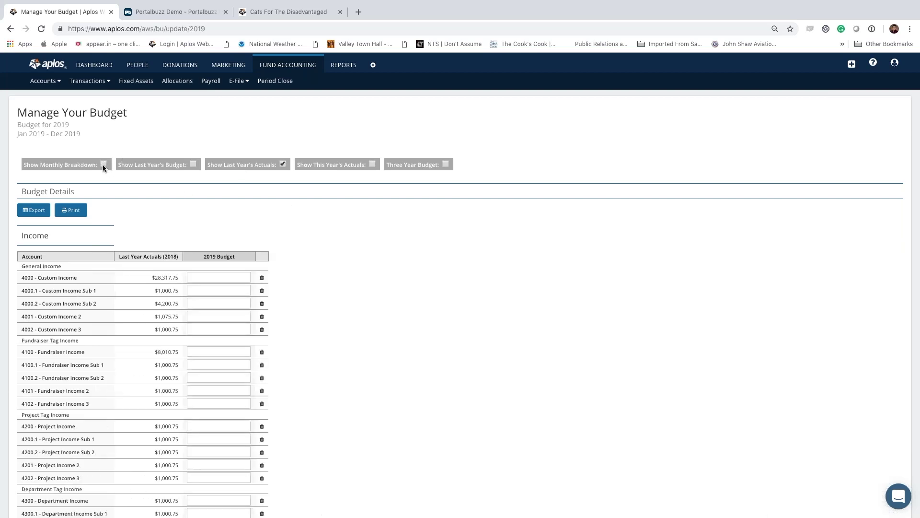
- Open the 1099 accounts page and view the table that associates expense accounts with 1099 tags
click(46, 80)
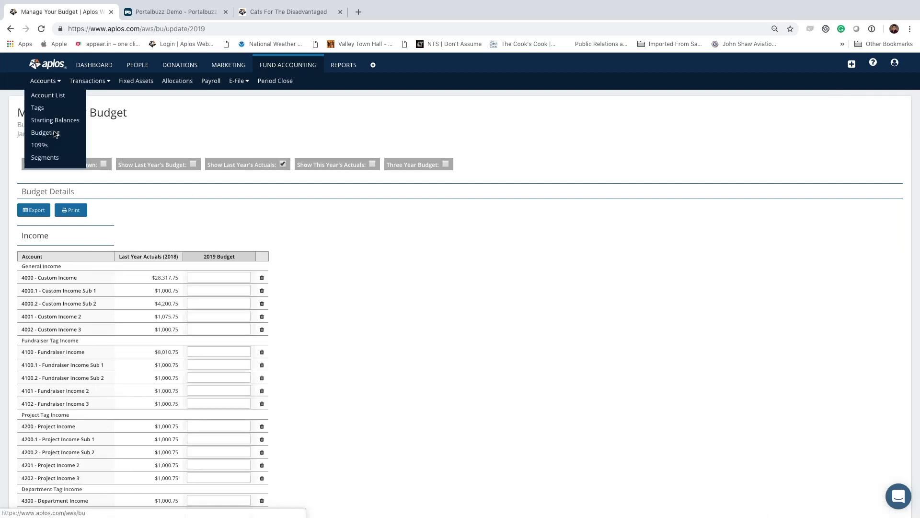
click(42, 146)
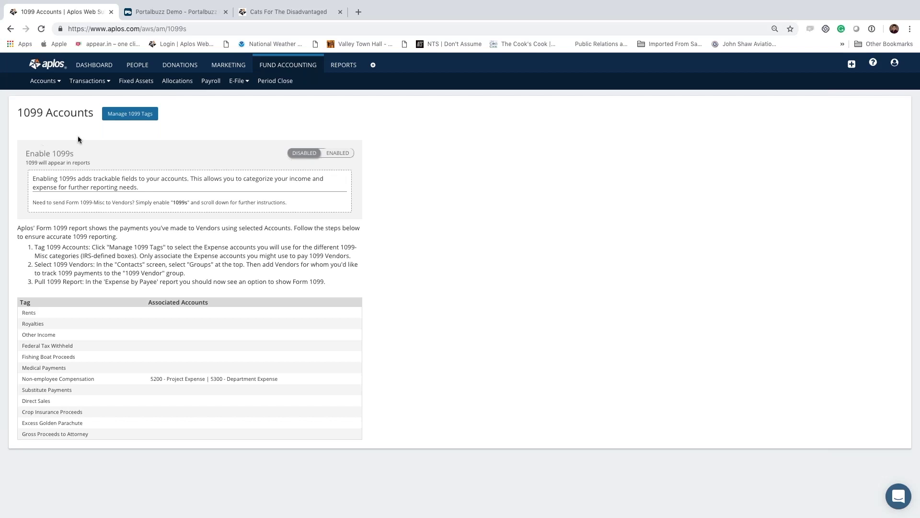
click(143, 119)
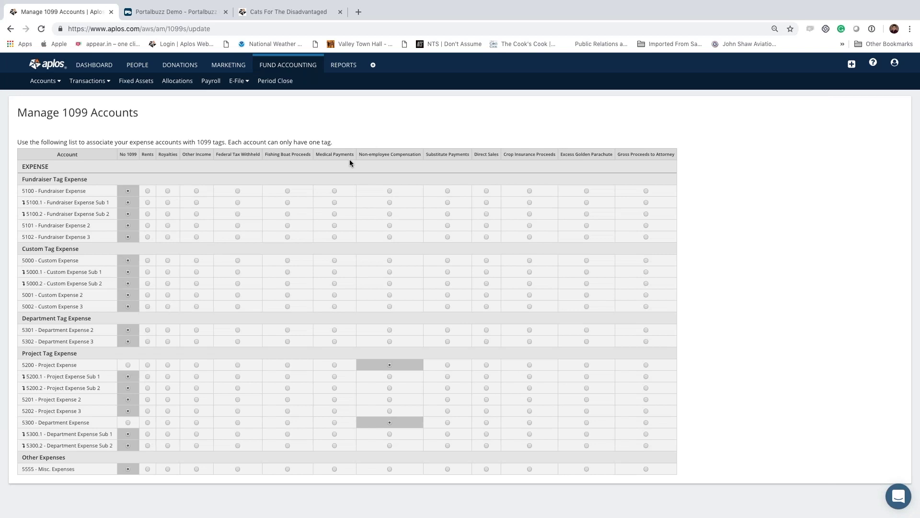
- Tag account 5100.1 as Medical Payments, try Fishing Boat Proceeds on 5100 and Medical Payments on 5101, and reset those two to No 1099
click(288, 191)
click(335, 202)
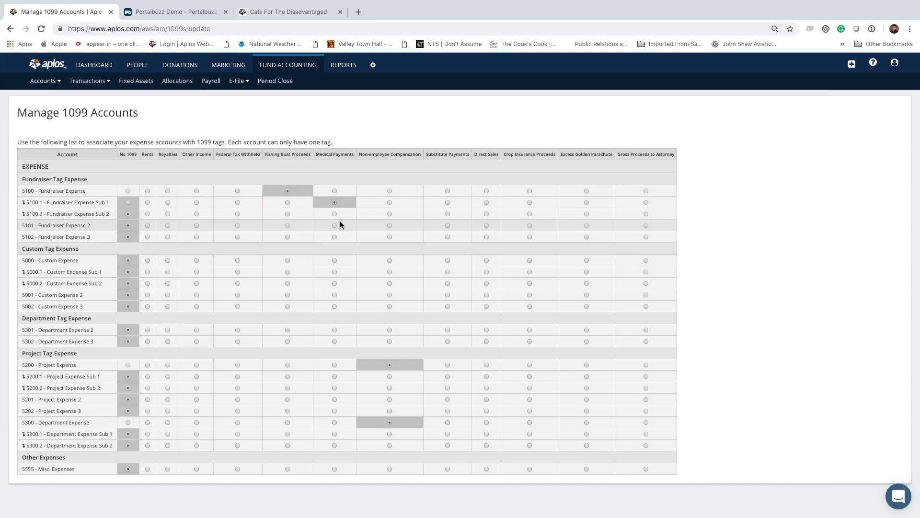
click(340, 224)
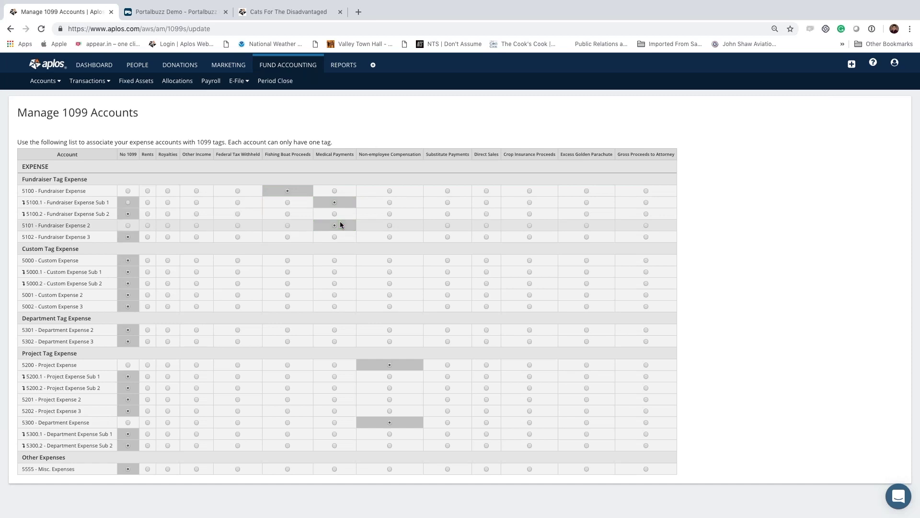
click(128, 225)
click(128, 191)
- Open the 1099 Vendor contact list, view the contacts offered for adding a new member, and cancel the addition
click(59, 82)
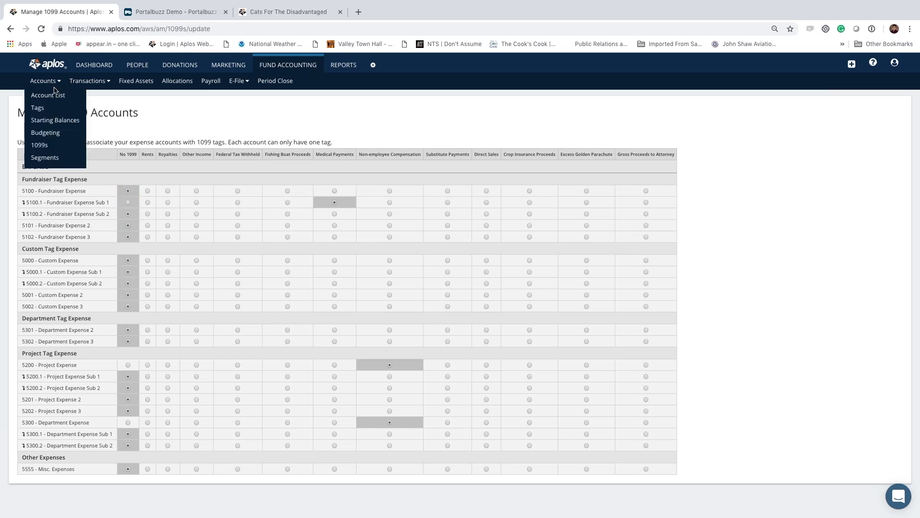
mouse_move(139, 70)
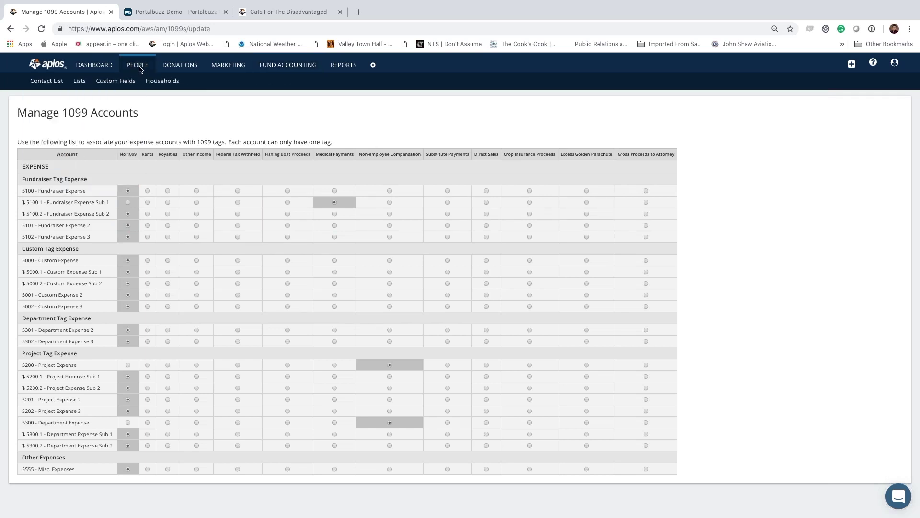
click(78, 84)
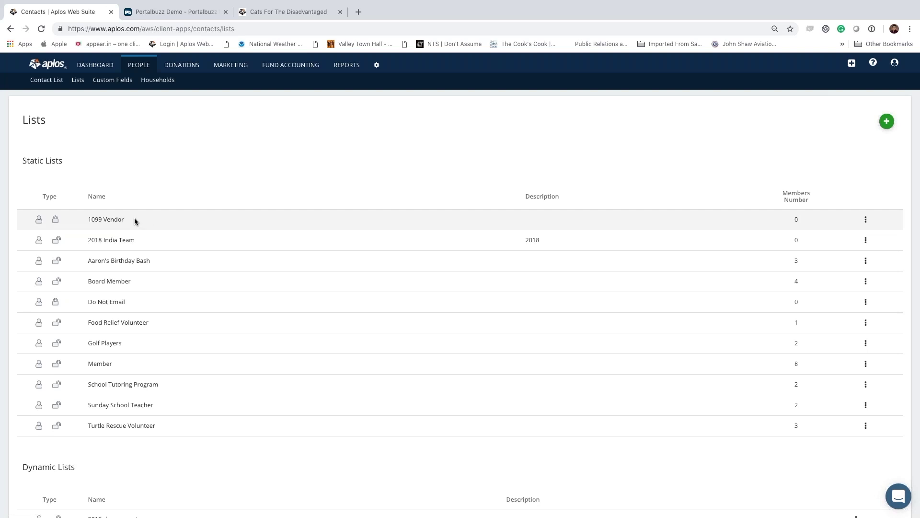
click(180, 216)
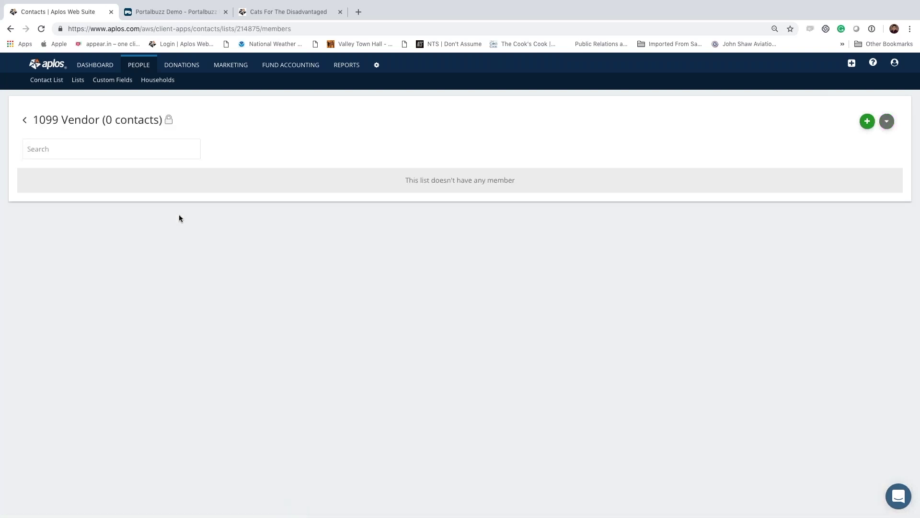
click(865, 123)
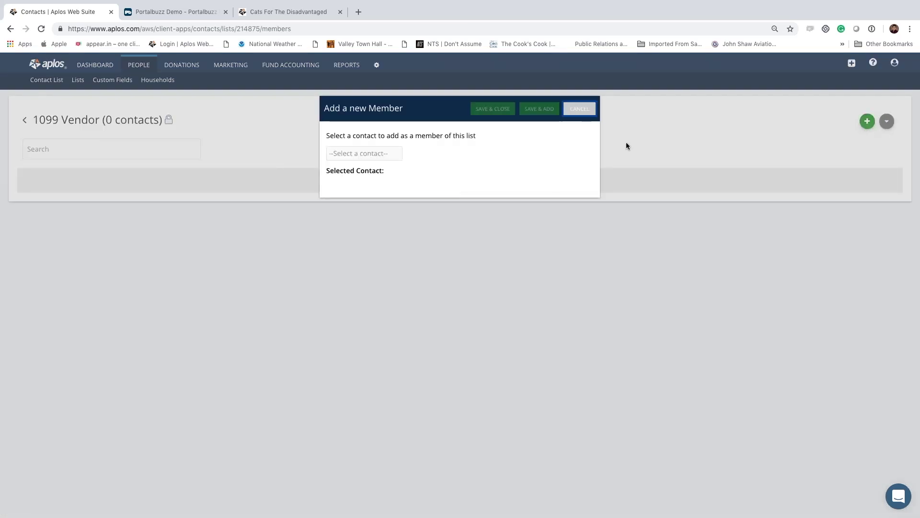
click(376, 152)
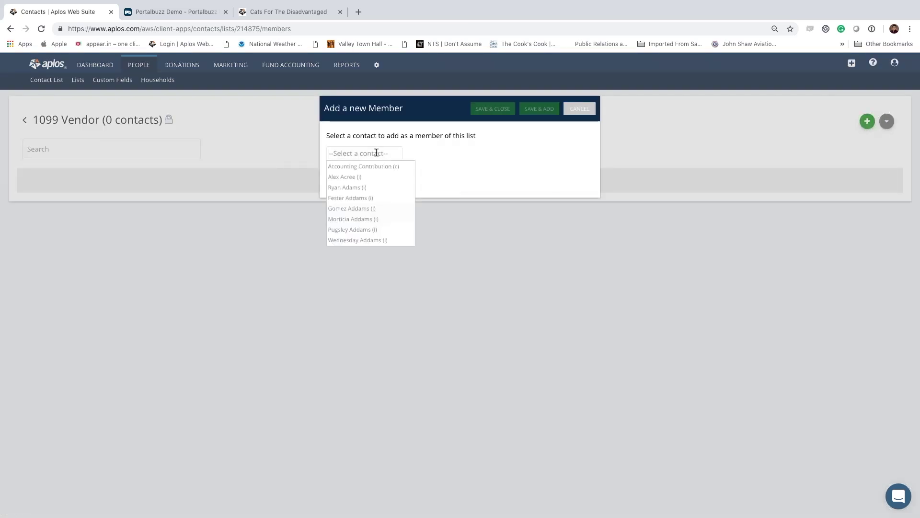
click(585, 111)
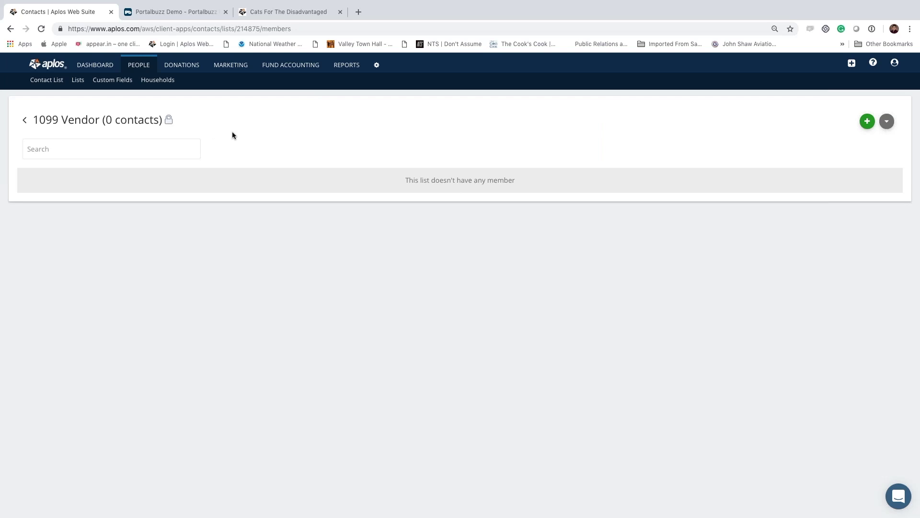
- Open the contact list and look through its company and individual contacts
mouse_move(262, 67)
mouse_move(144, 69)
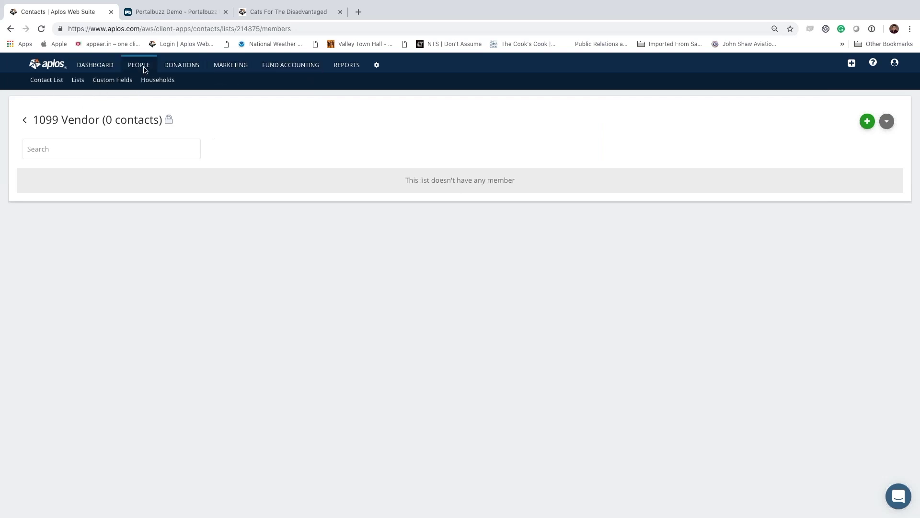
click(50, 81)
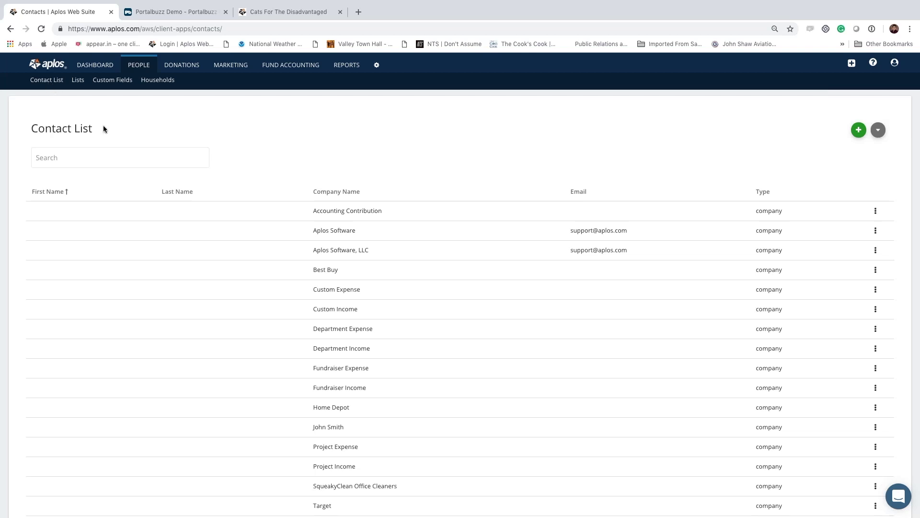
scroll(271, 181, down, 6)
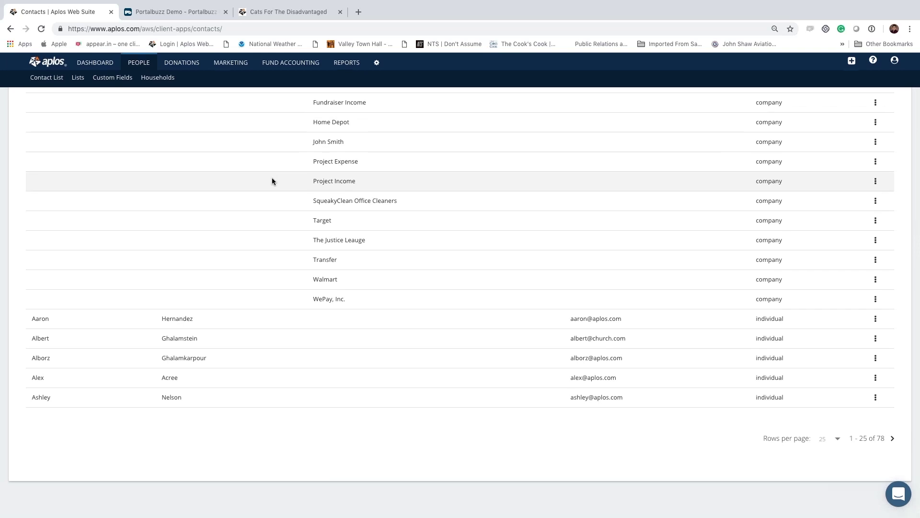
scroll(271, 181, up, 6)
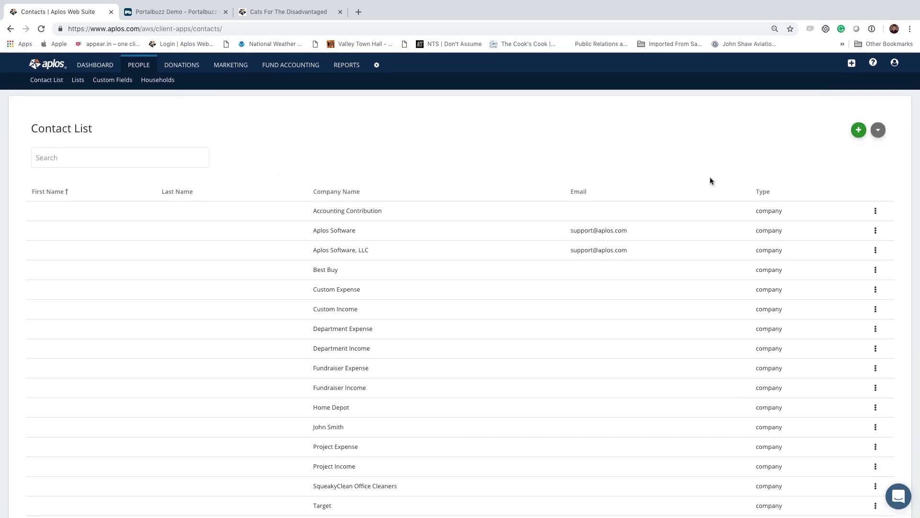
- Open a blank form for creating a contact, look through its fields and sections, and cancel it
click(857, 131)
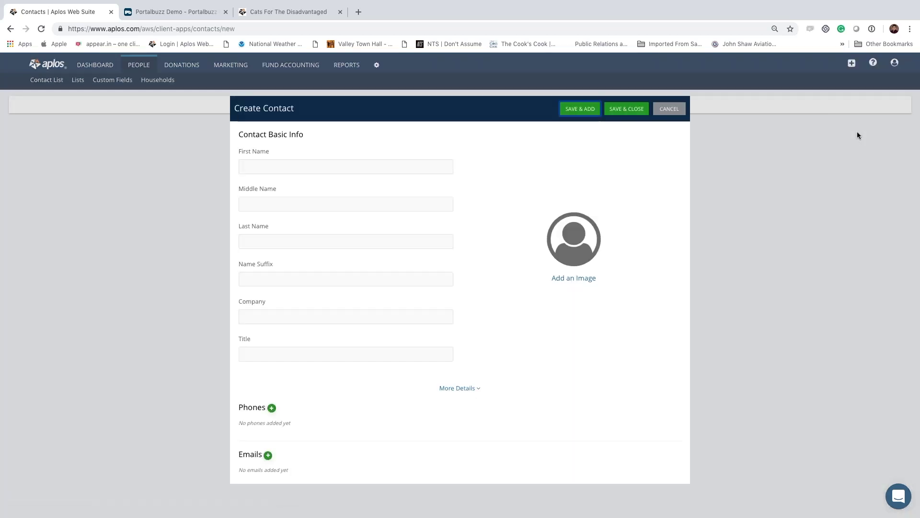
scroll(465, 214, down, 2)
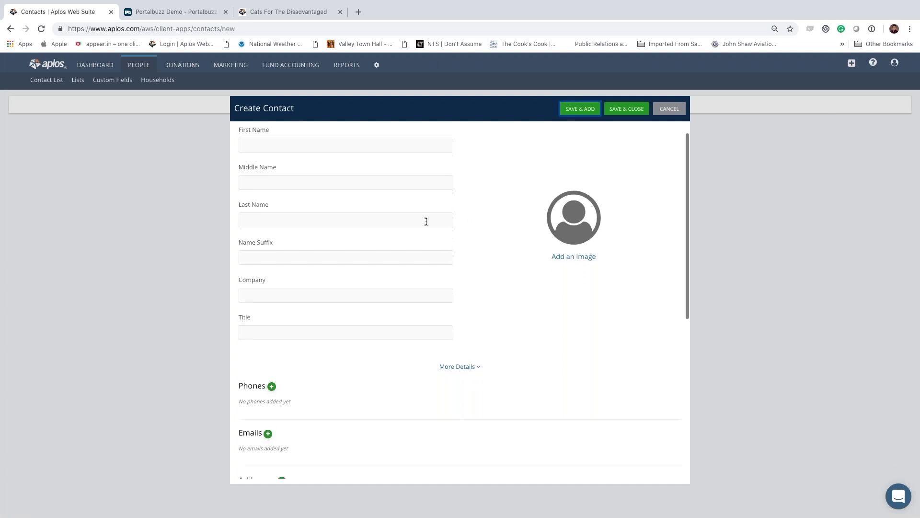
scroll(426, 221, down, 3)
scroll(568, 193, up, 4)
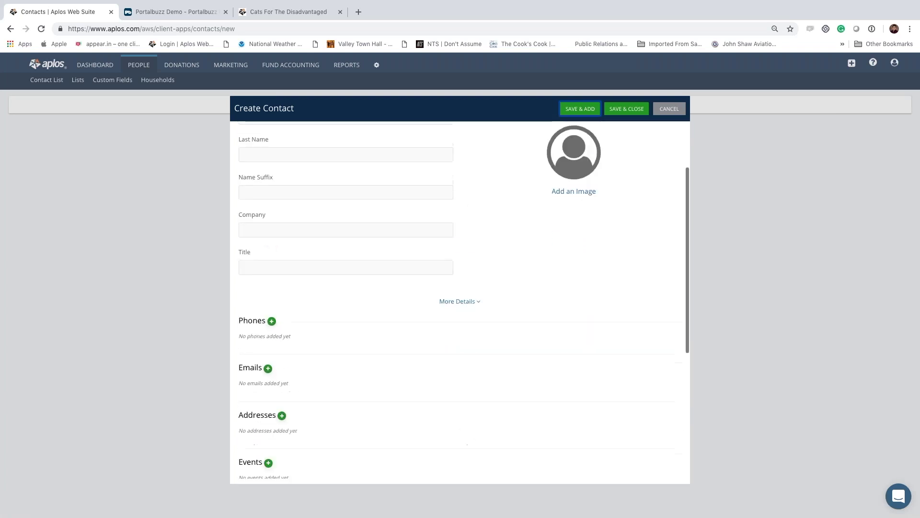
click(669, 109)
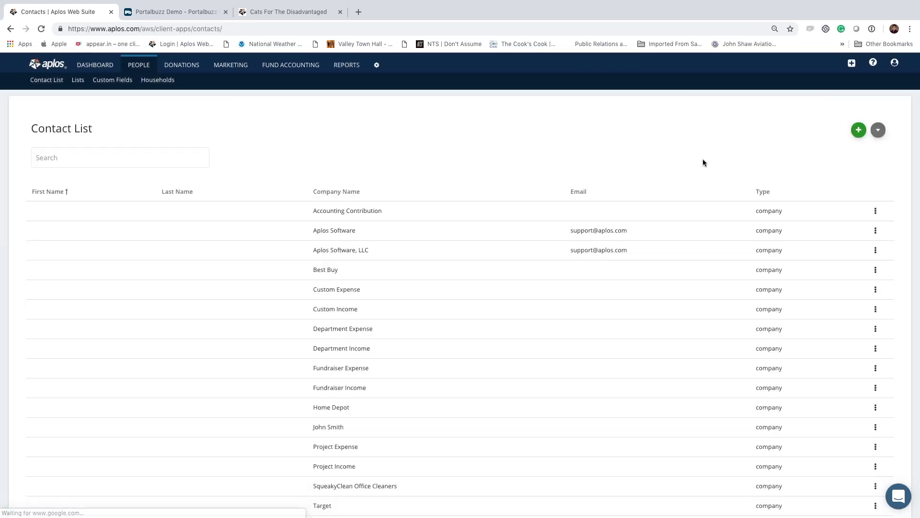
- View the contact list's import, export and duplicate options, and visit the lists and custom fields pages
click(879, 137)
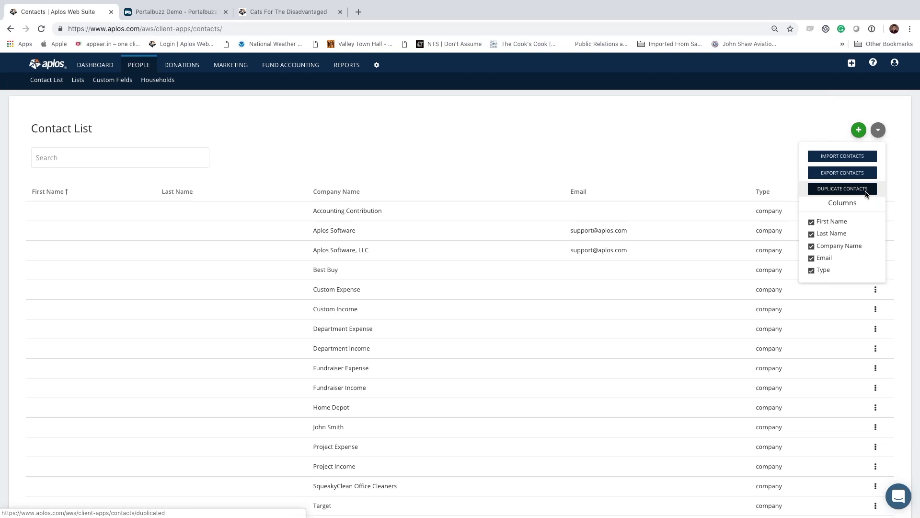
click(879, 131)
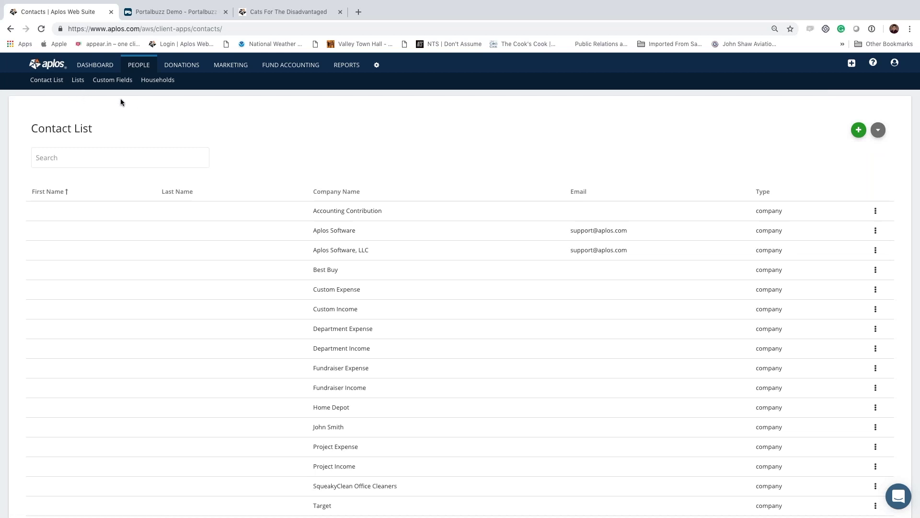
click(79, 82)
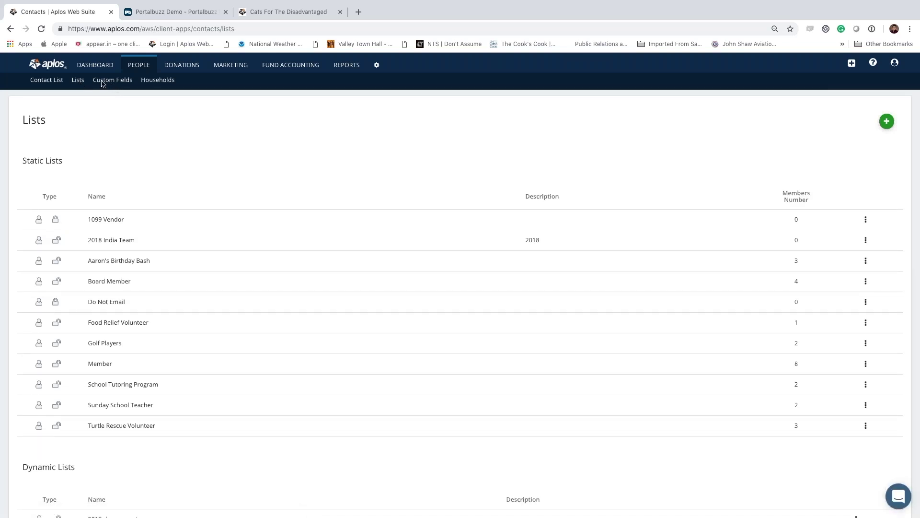
click(102, 84)
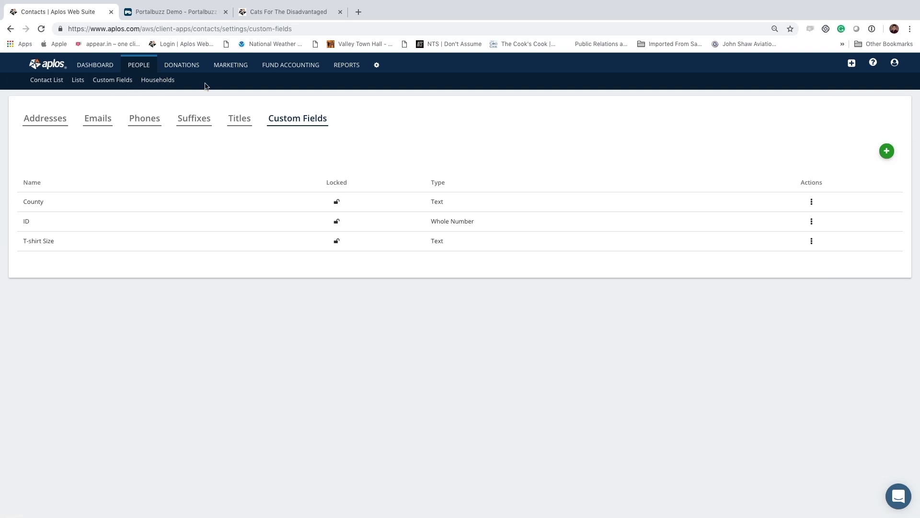
- Open the account registers, view the available register accounts, and keep 1000 - Checking selected
mouse_move(282, 72)
mouse_move(57, 85)
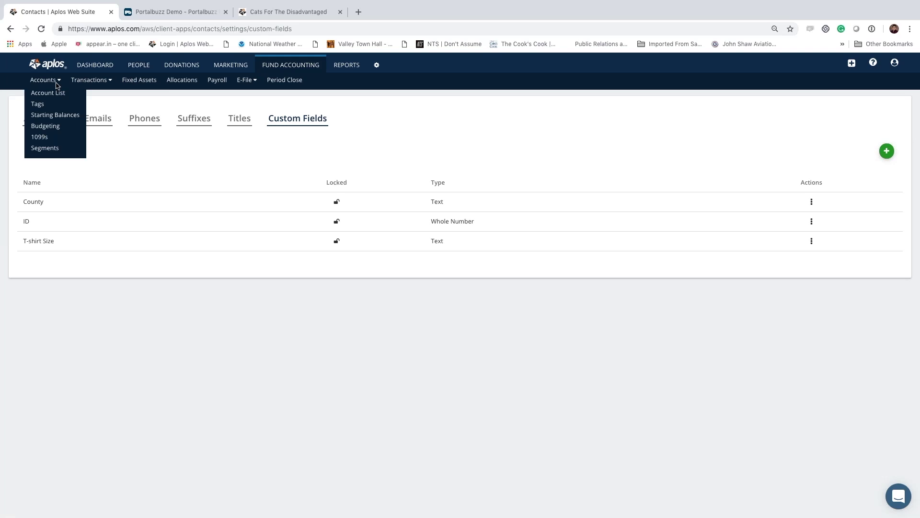
mouse_move(97, 82)
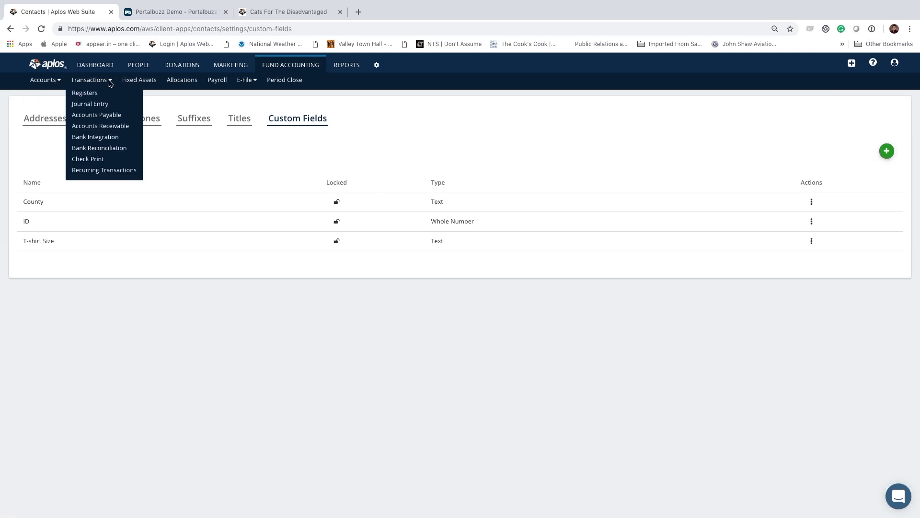
click(88, 93)
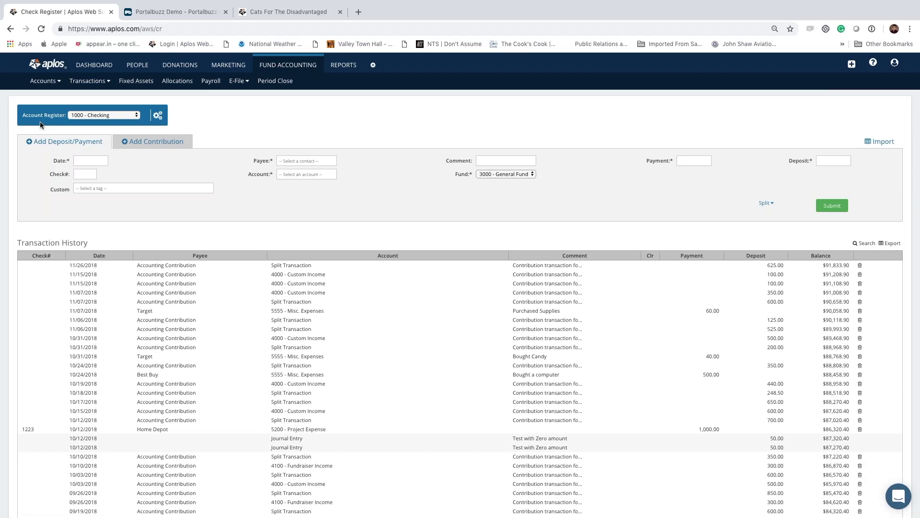
click(125, 115)
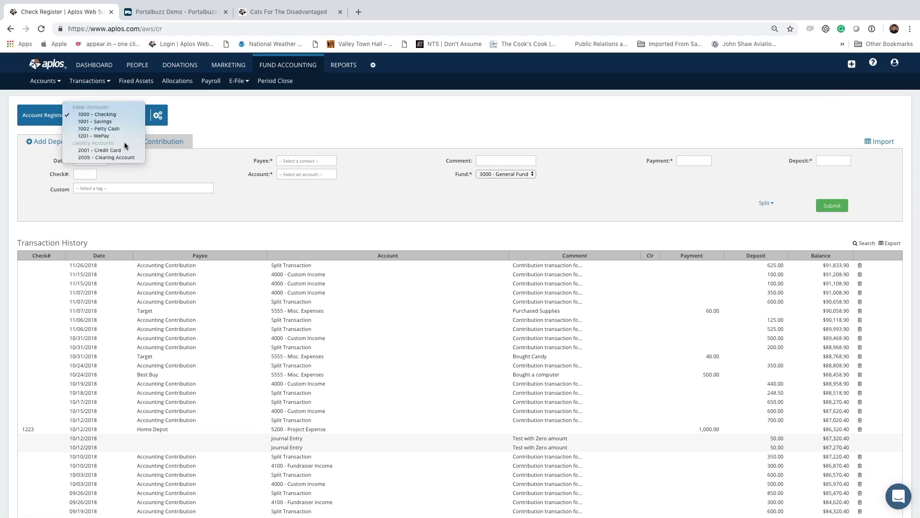
click(126, 114)
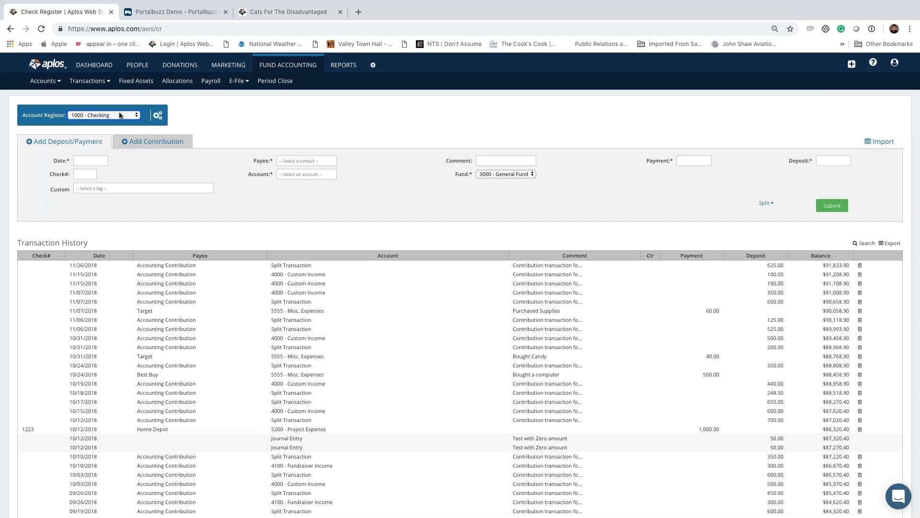
- Start a register payment dated 11/28/2018 with payee Target and the comment "Bought Supplies for Office"
click(89, 162)
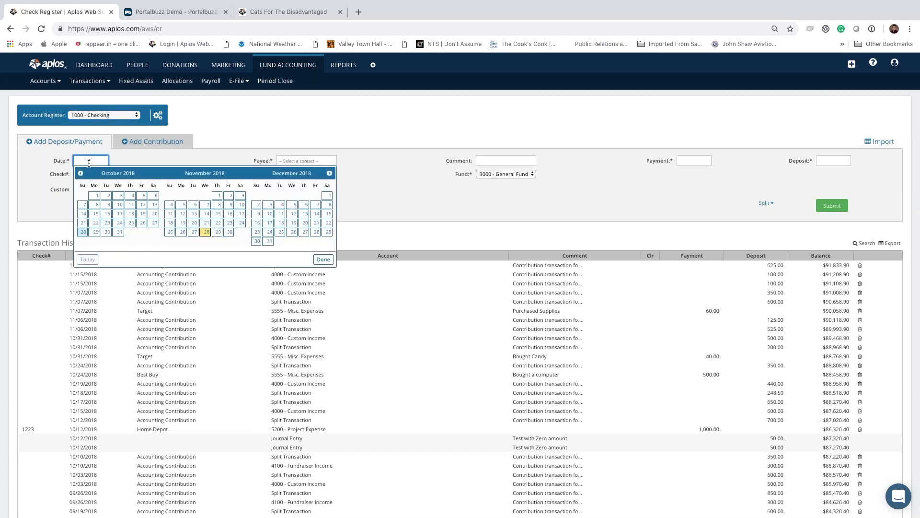
key(Tab)
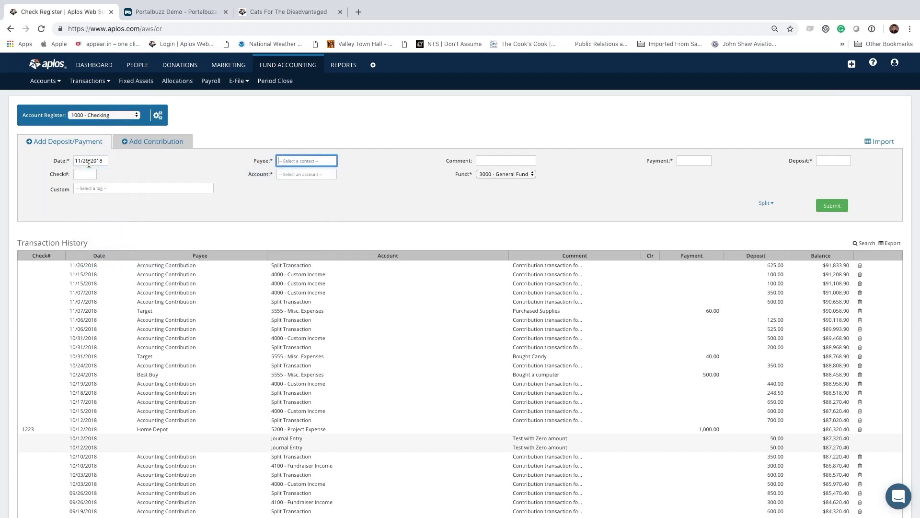
text(Target)
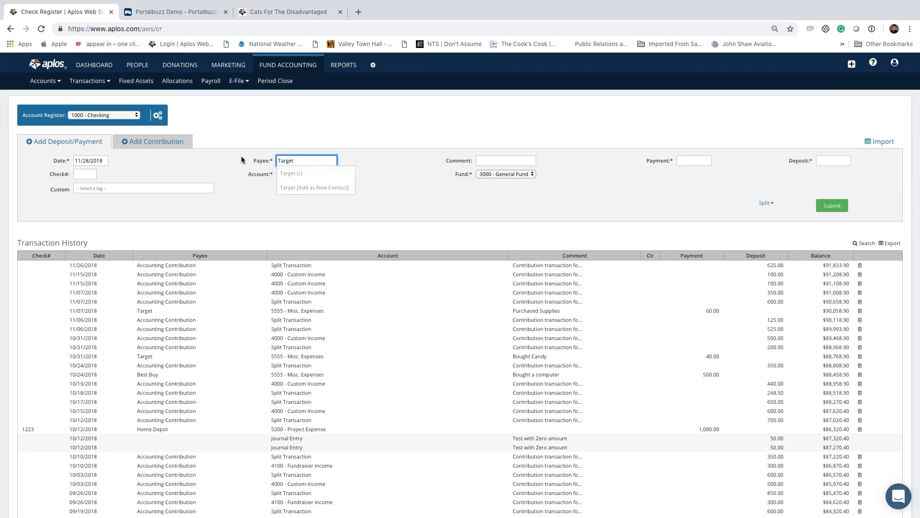
click(293, 173)
click(489, 160)
text(Bought Supplies for O)
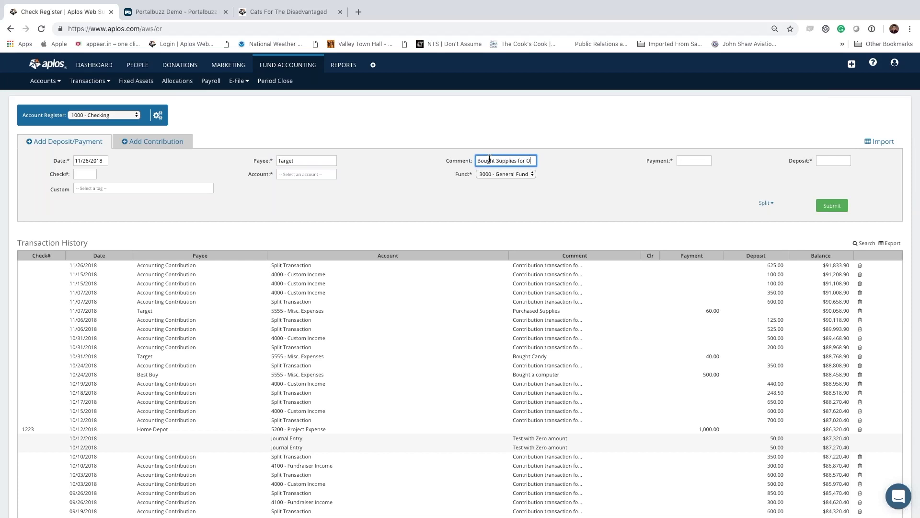
text(ffice)
key(Tab)
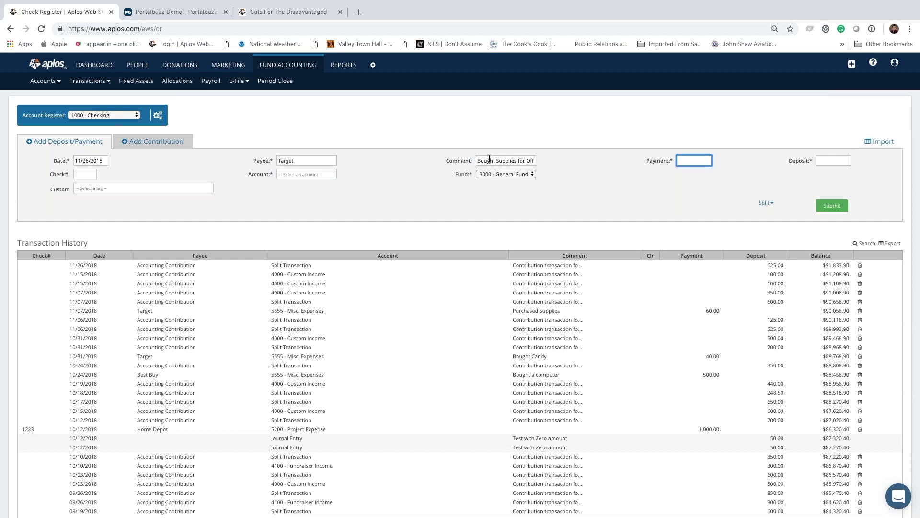
- Set the Target payment amount to 80.00 and assign it to account 5555 - Misc. Expenses
text(80)
key(Tab)
key(Tab)
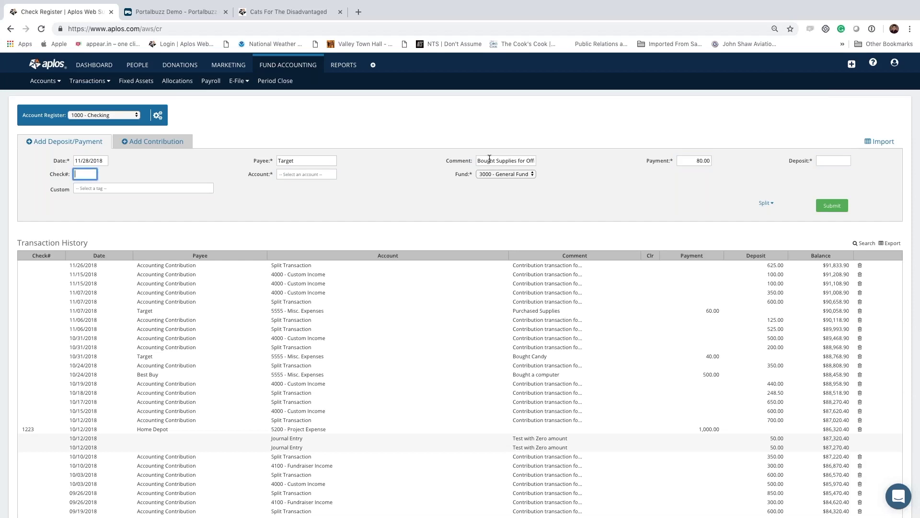
key(Tab)
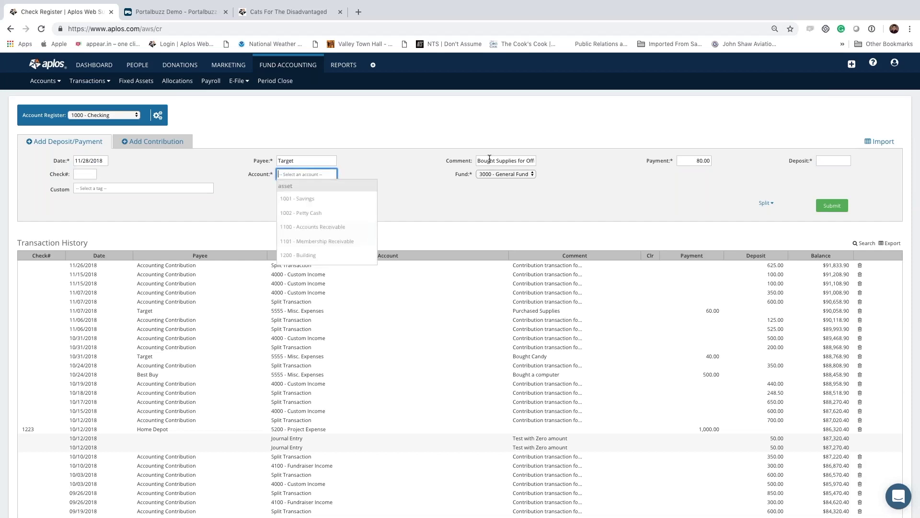
text(misc)
click(325, 226)
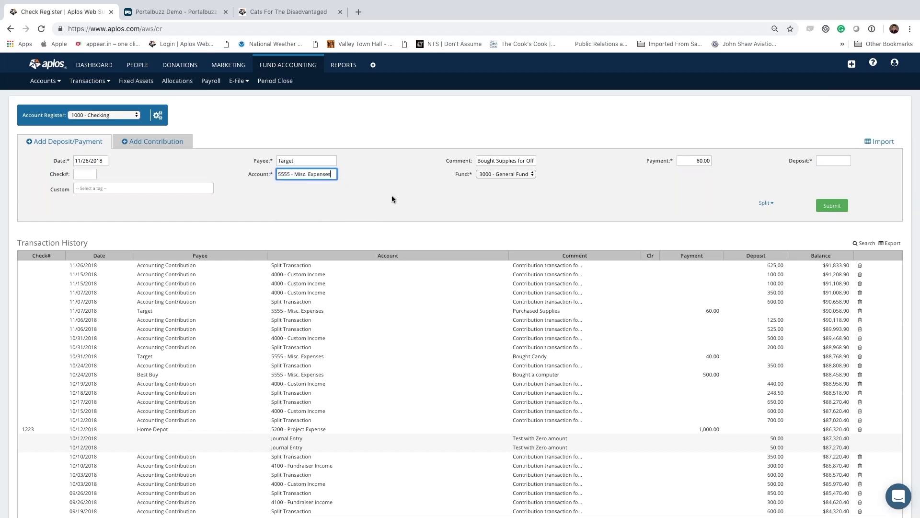
- Keep the payment in 3000 - General Fund, leave the custom tag empty, and submit the transaction
click(498, 177)
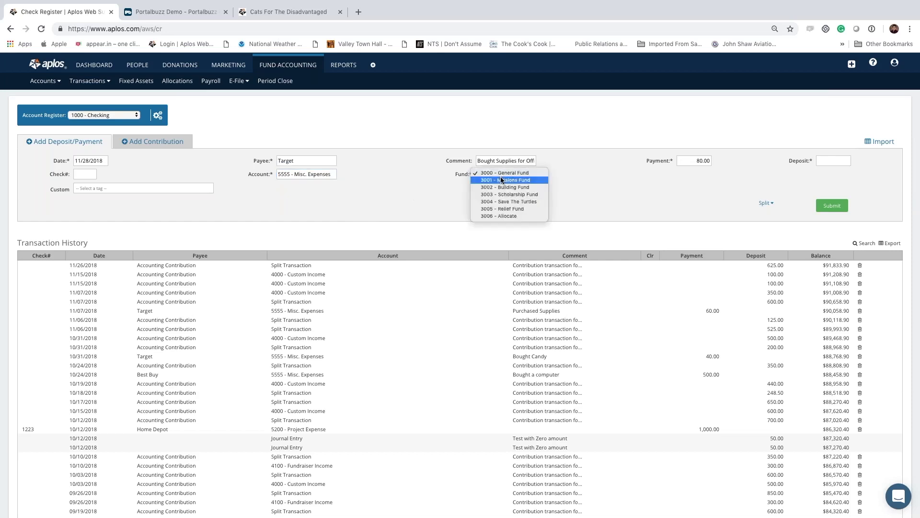
click(531, 172)
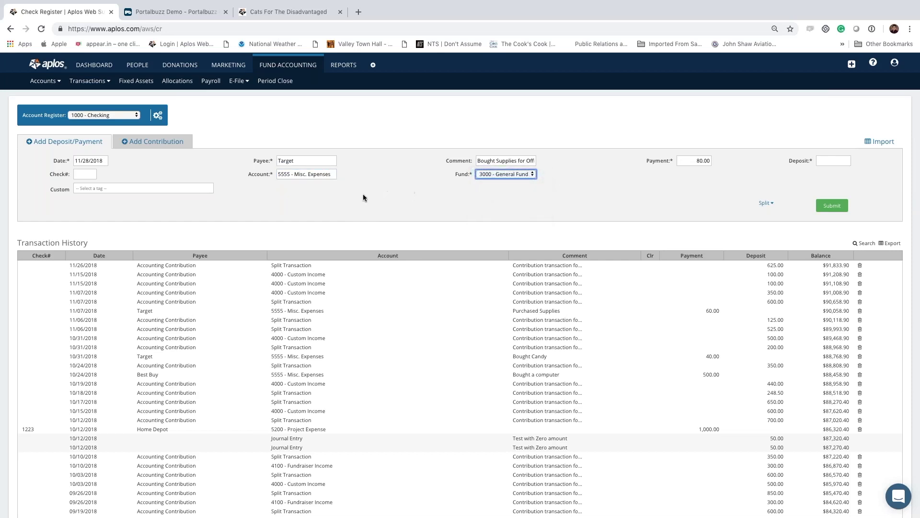
click(165, 190)
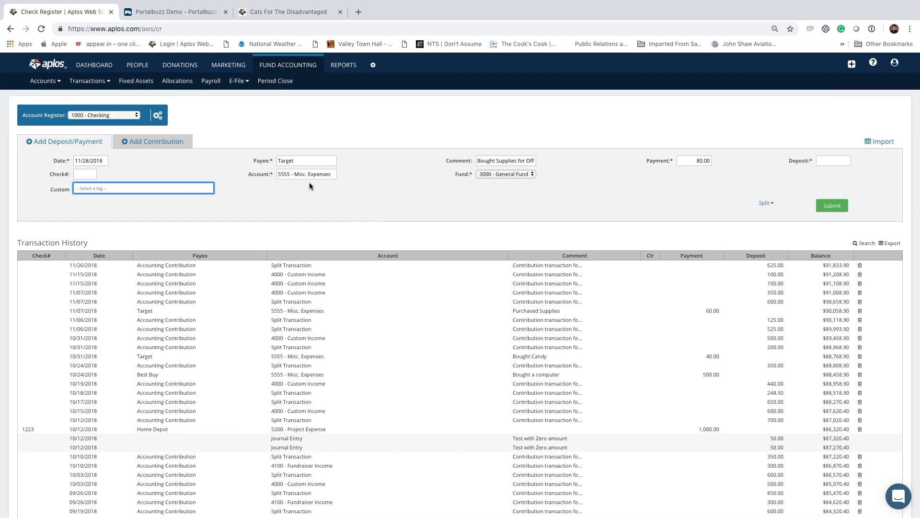
click(413, 191)
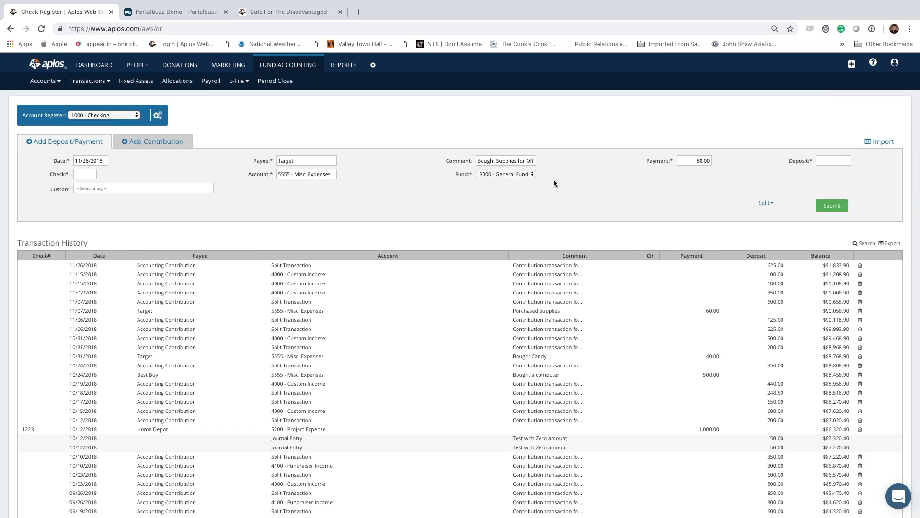
click(823, 206)
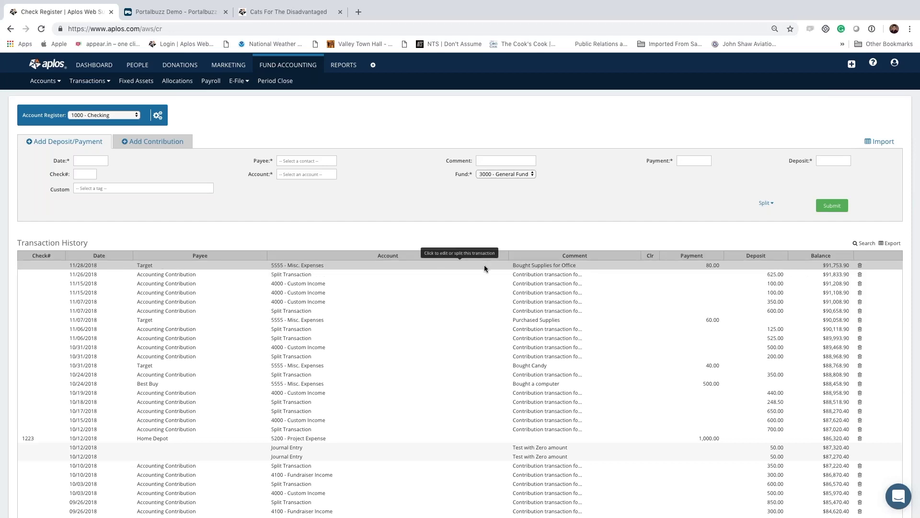
- Open the 11/28/2018 Target transaction for editing, look over its payment, payee and comment fields, and cancel
click(349, 268)
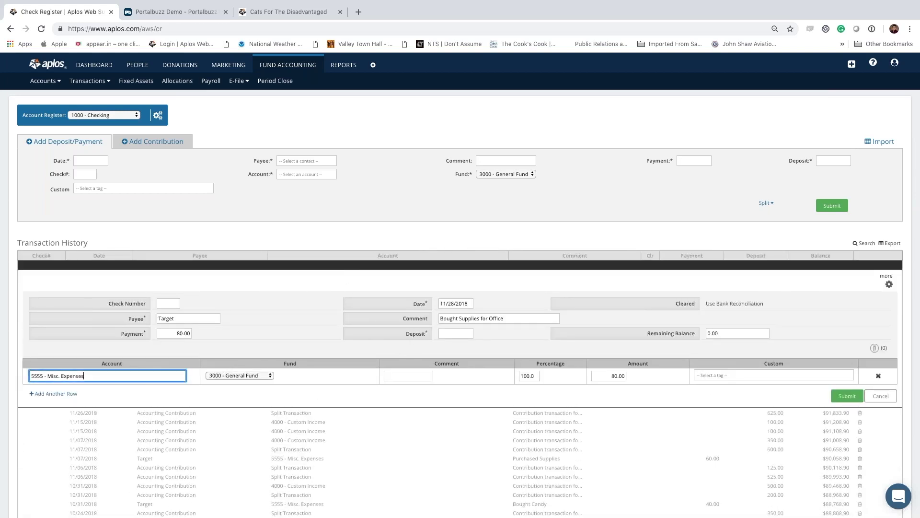
click(167, 333)
click(189, 319)
click(481, 318)
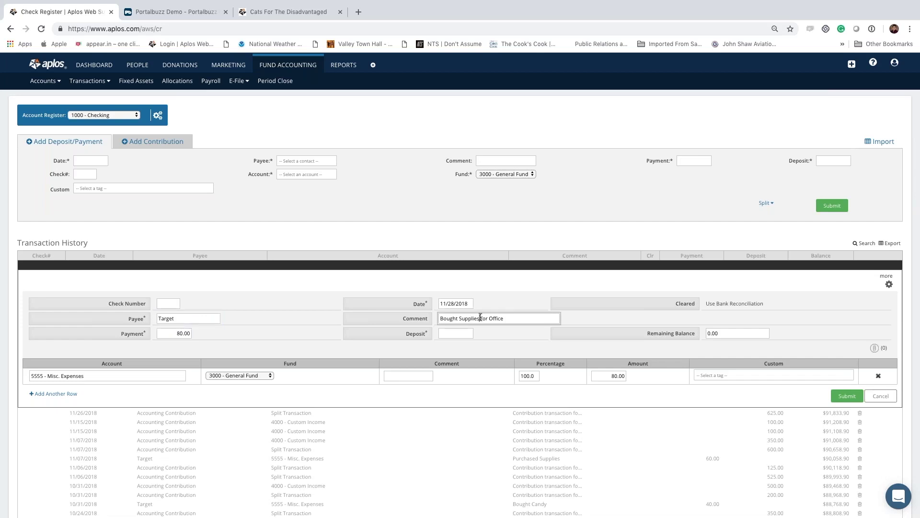
click(873, 390)
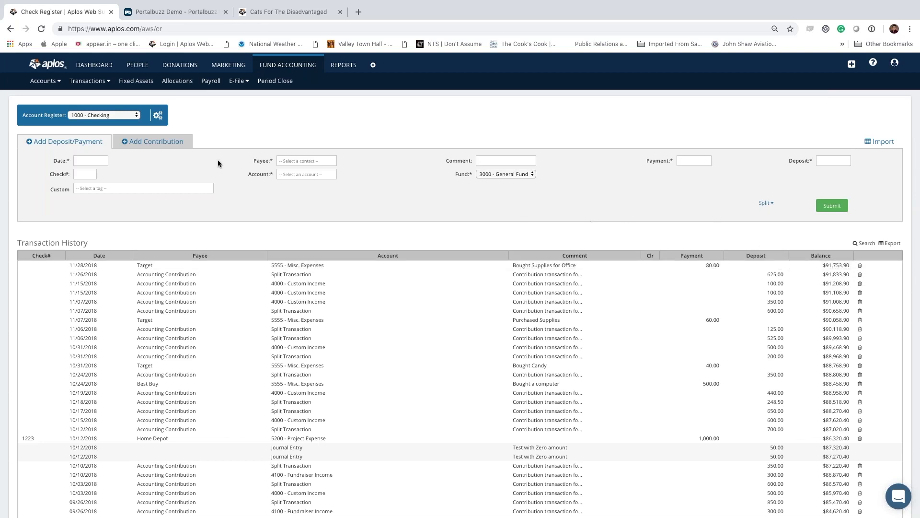
- Open the journal entry page and look through the new entry's date, memo and account fields
mouse_move(103, 78)
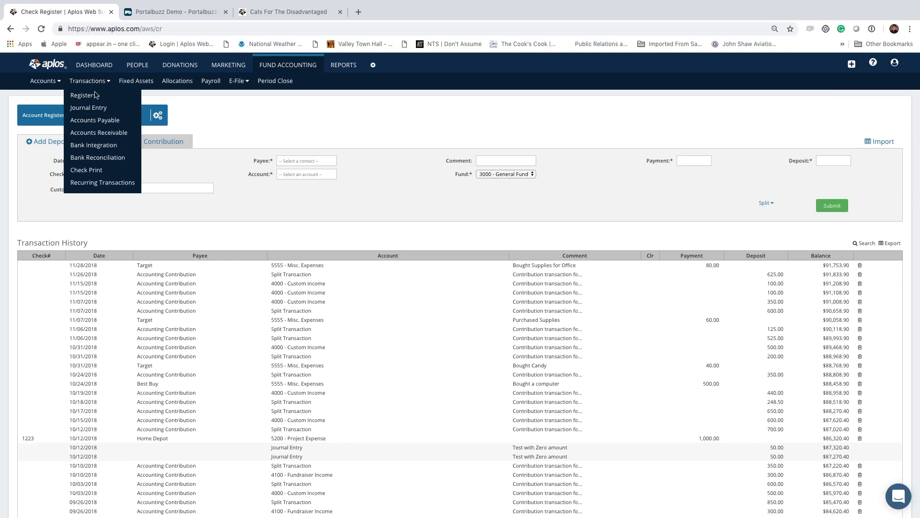
click(99, 110)
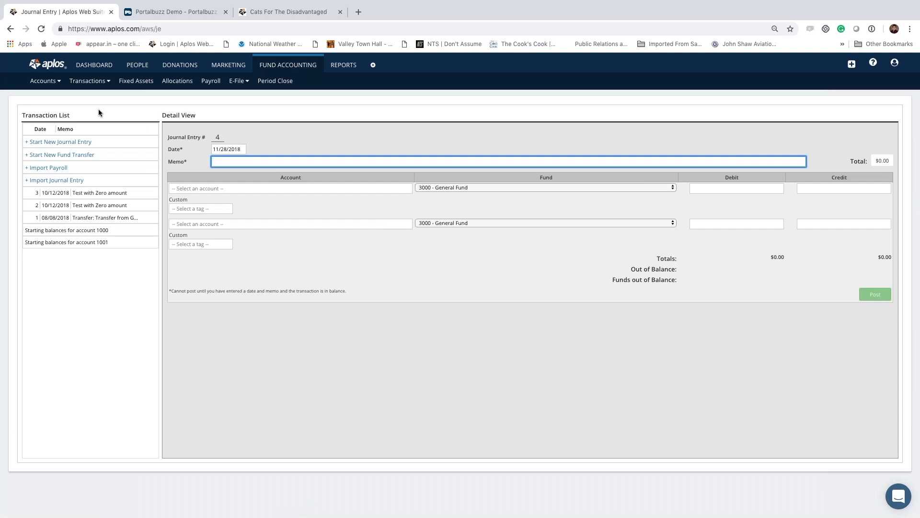
click(228, 148)
click(271, 146)
click(248, 161)
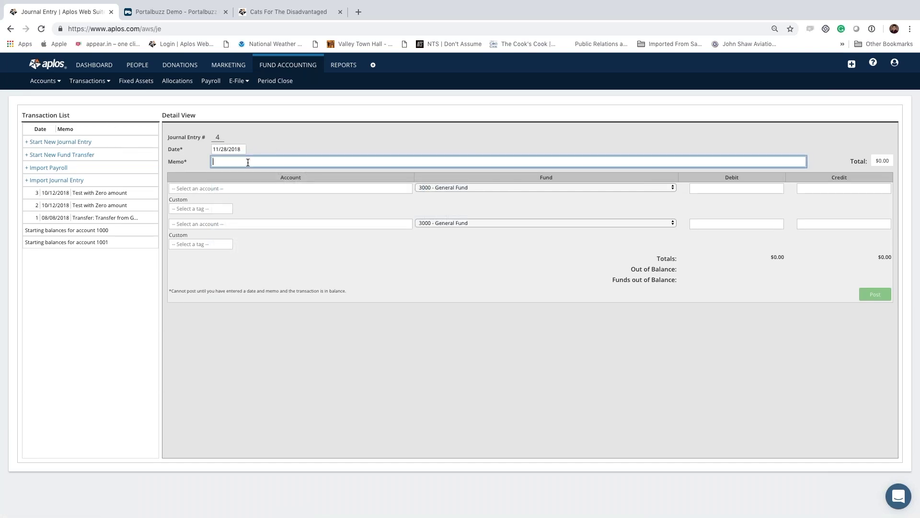
click(232, 186)
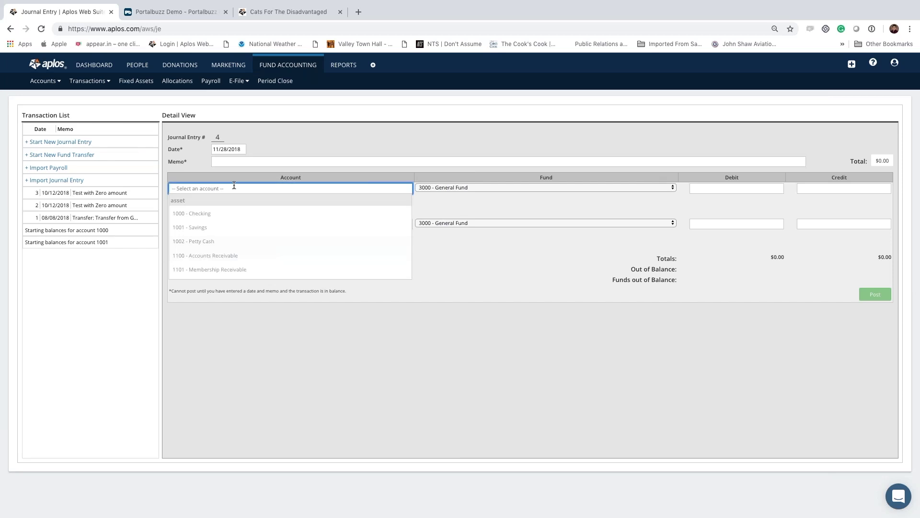
click(447, 197)
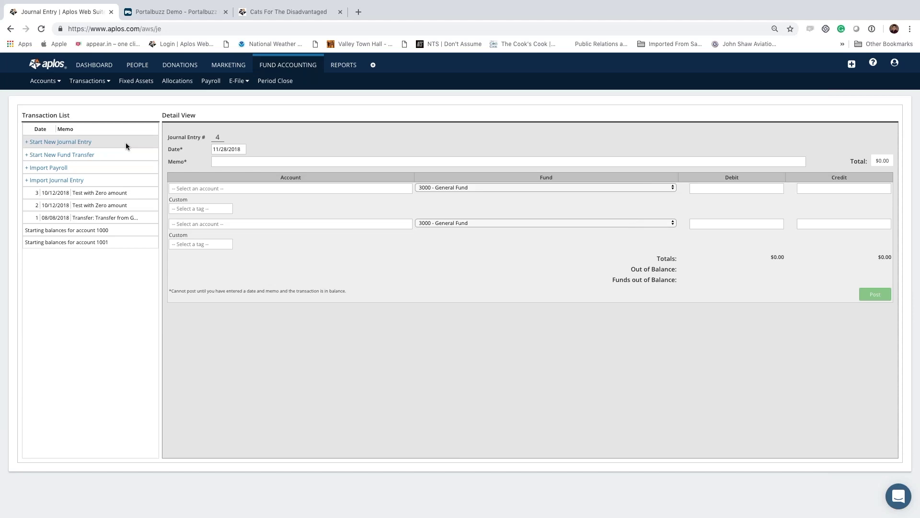
- Start a new fund transfer of 100.00 within the 1000 - Checking account, leaving the memo empty
click(107, 155)
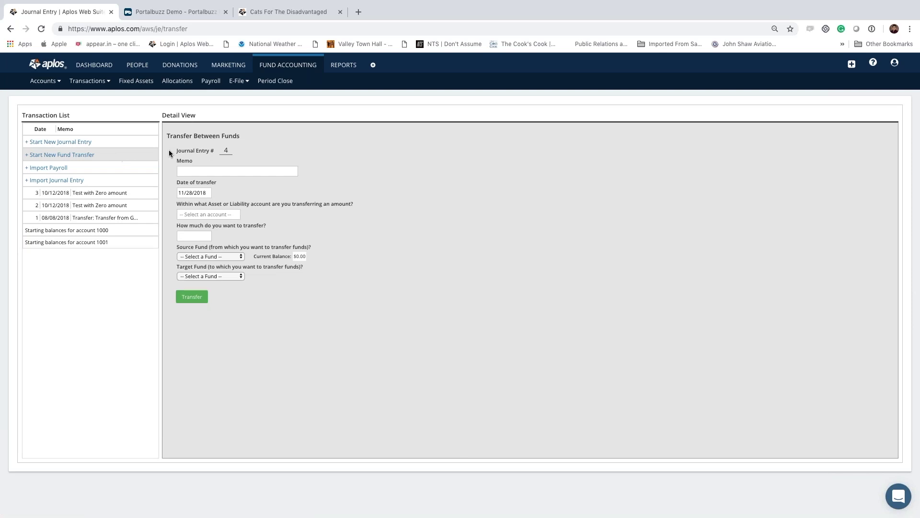
click(242, 173)
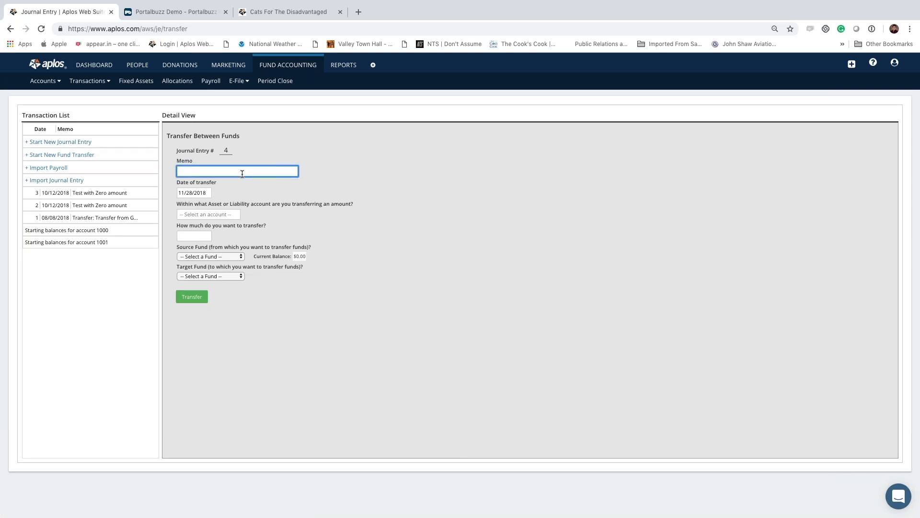
click(208, 214)
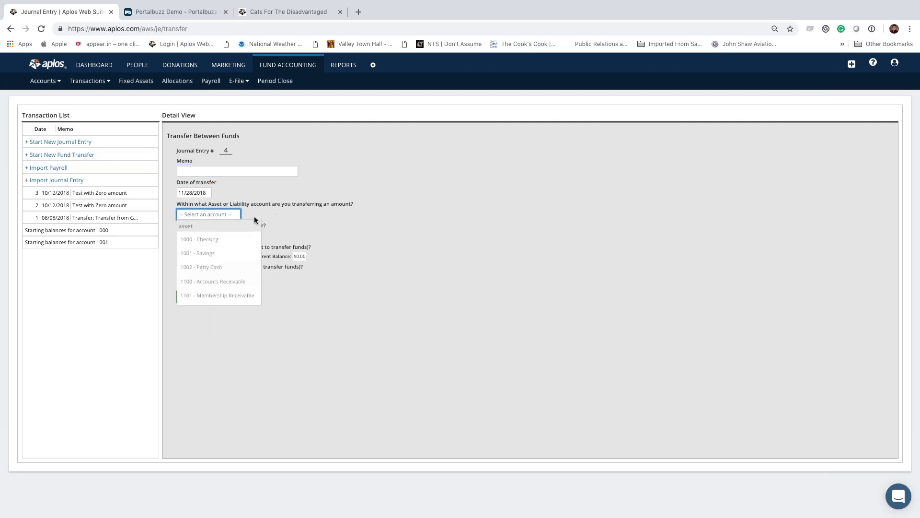
click(221, 239)
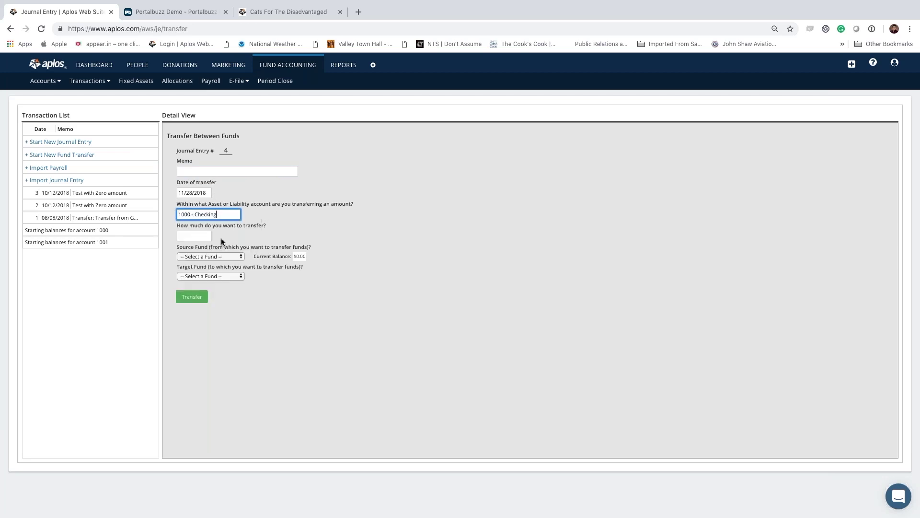
key(Tab)
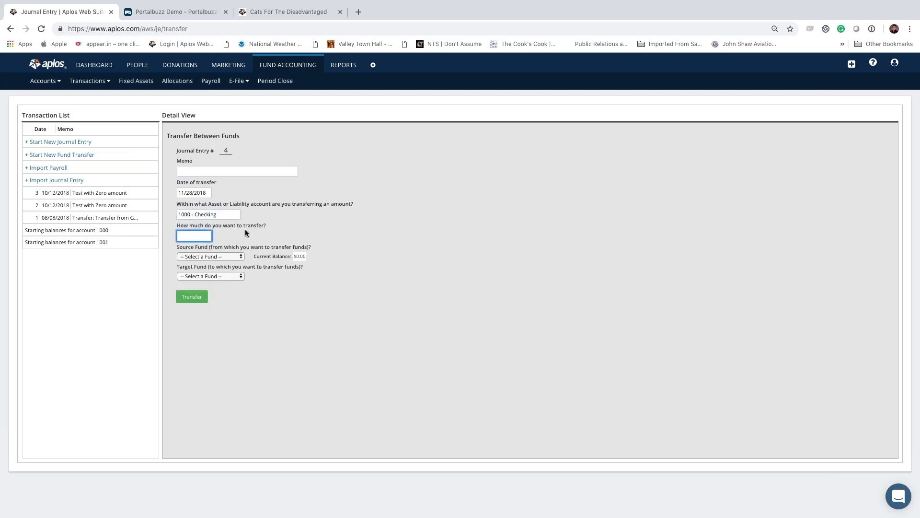
text(100)
click(264, 229)
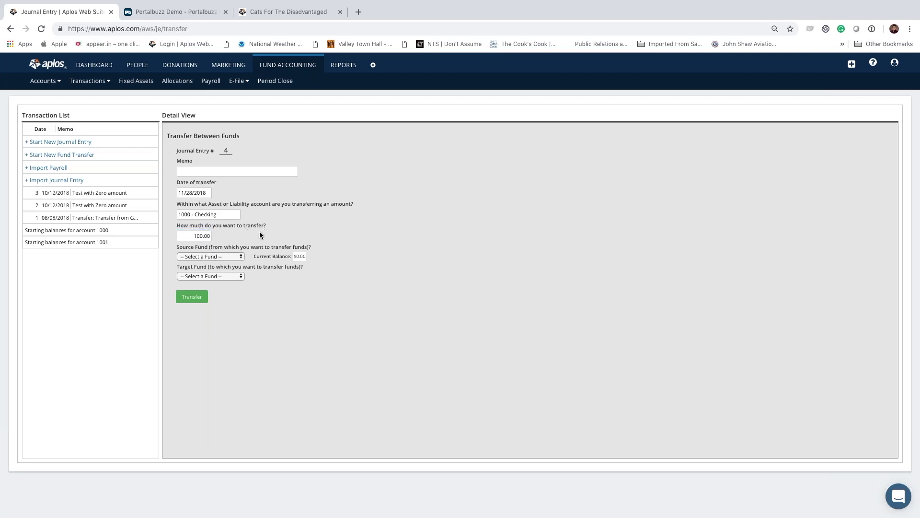
- Set the transfer's source fund to 3000 - General Fund and its target fund to 3004 - Save The Turtles
click(204, 257)
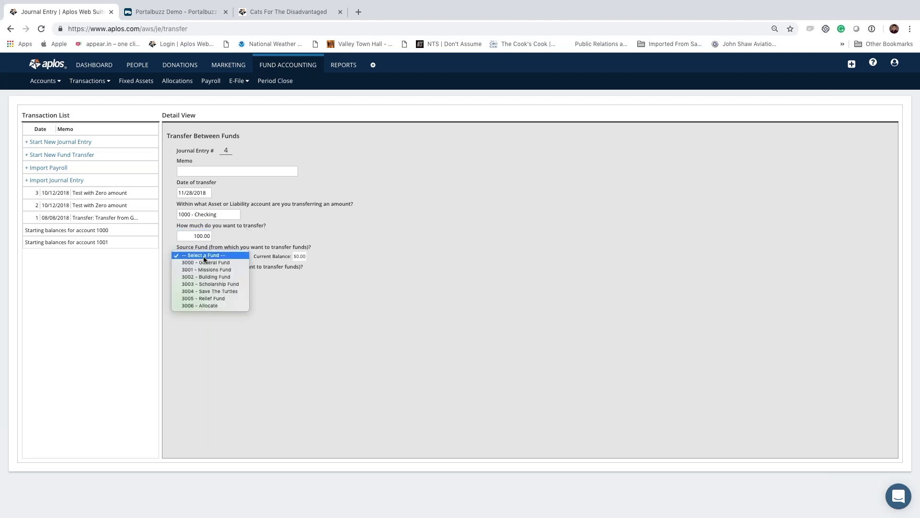
click(234, 262)
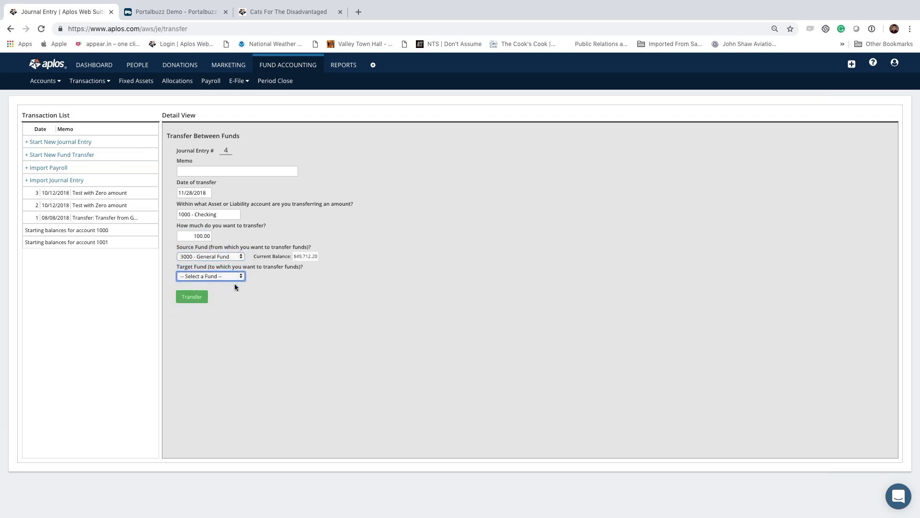
click(225, 277)
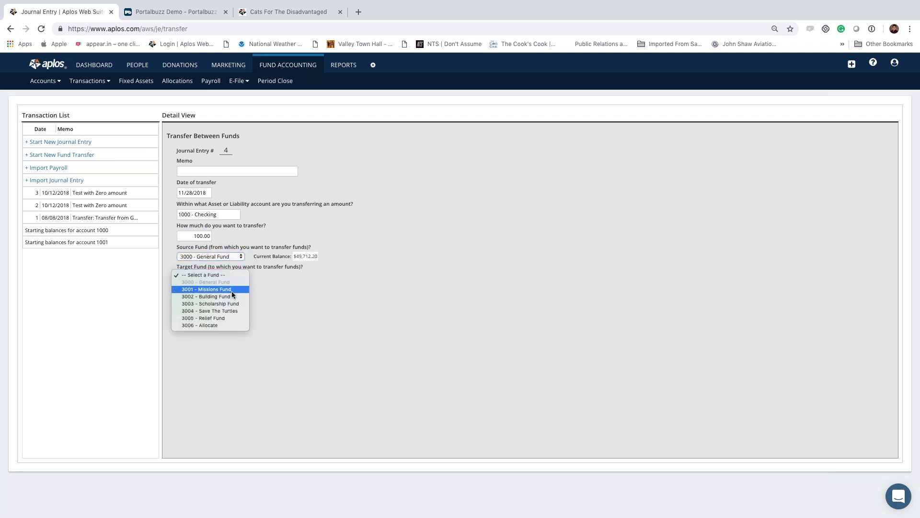
click(236, 312)
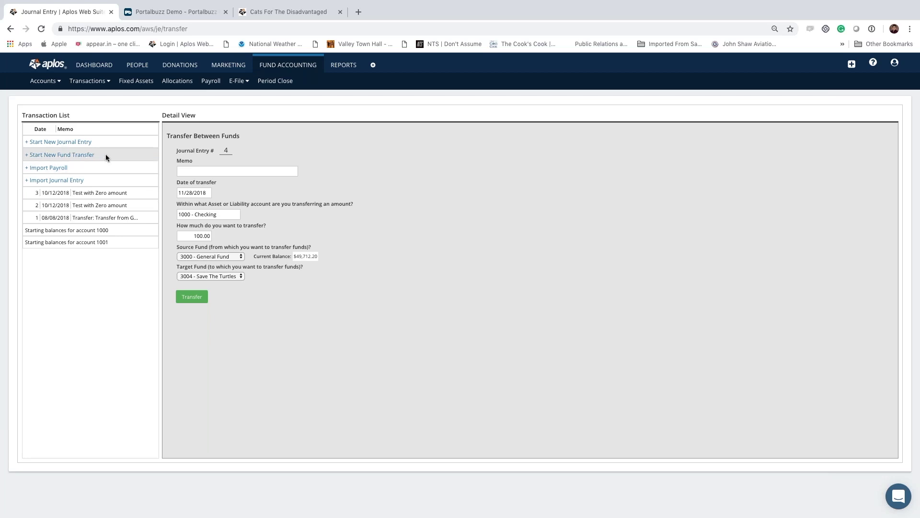
- Open Accounts Payable and review the new bill form, the bills awaiting payment and the history of paid bills
click(102, 85)
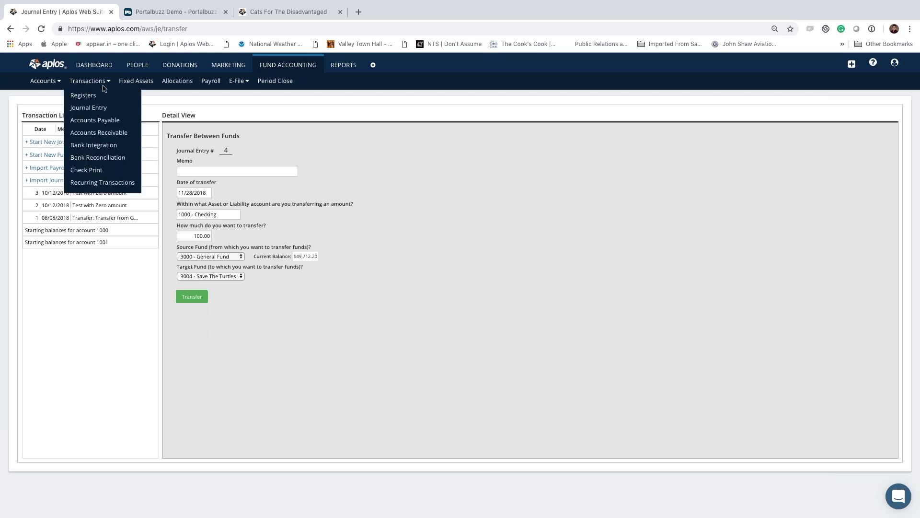
click(106, 121)
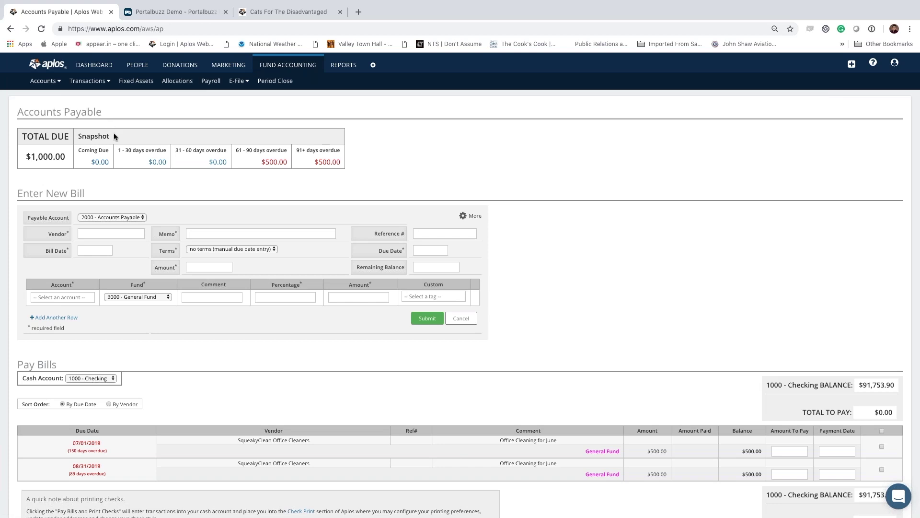
scroll(134, 166, down, 1)
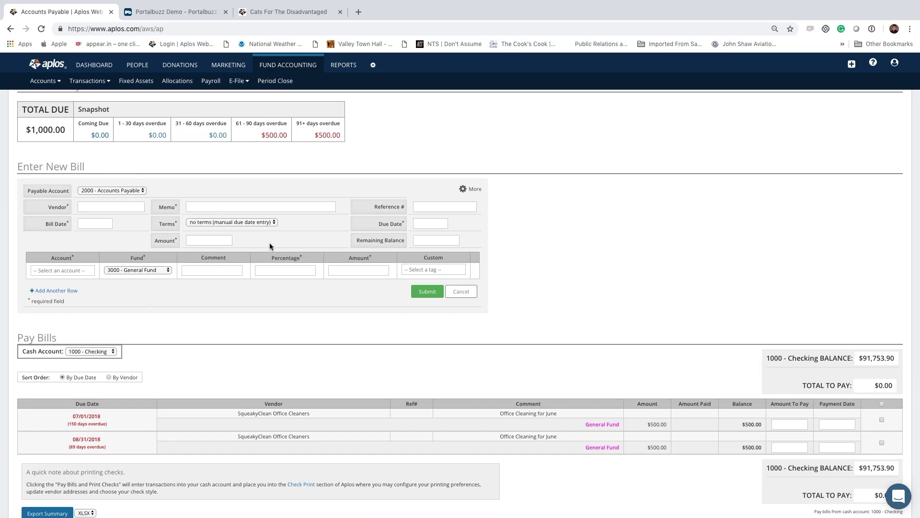
scroll(258, 274, down, 2)
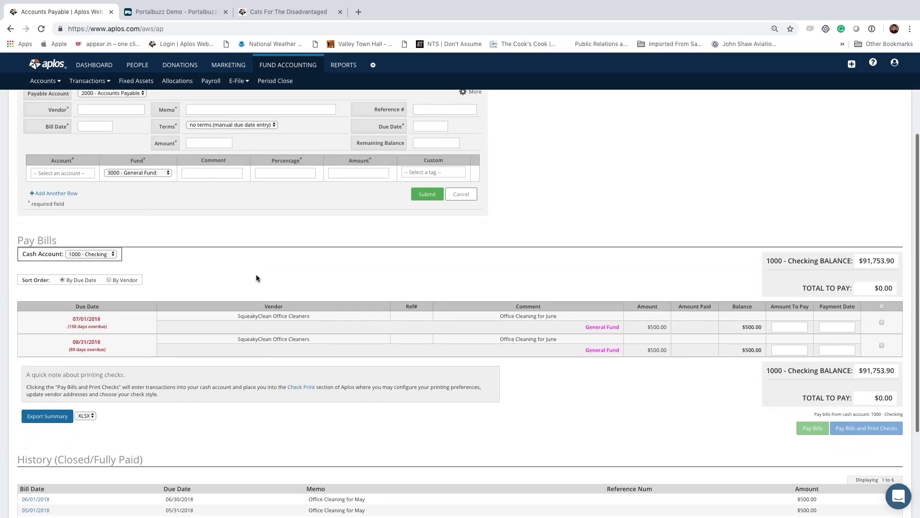
scroll(242, 286, down, 1)
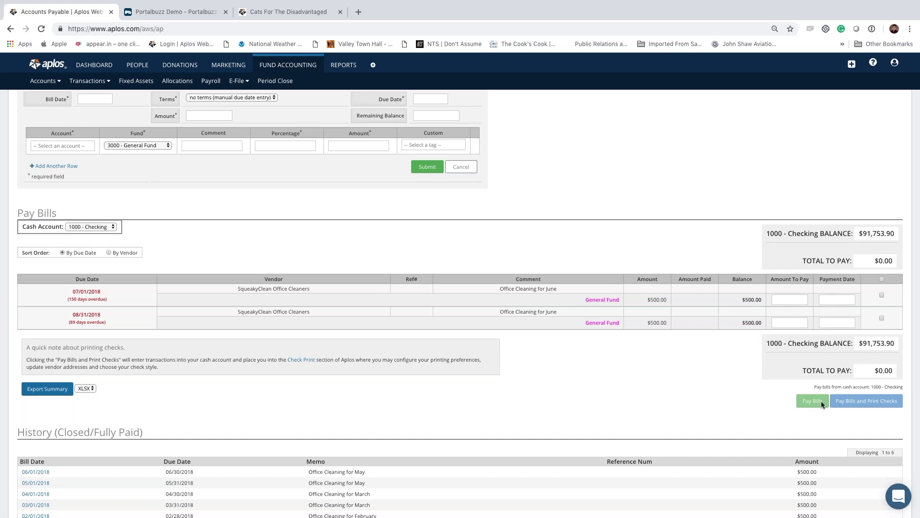
scroll(819, 401, down, 1)
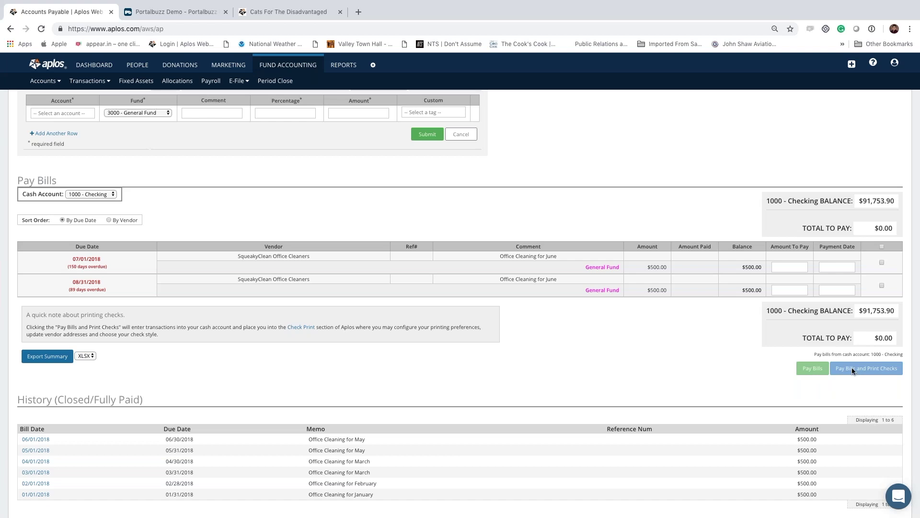
scroll(677, 341, down, 3)
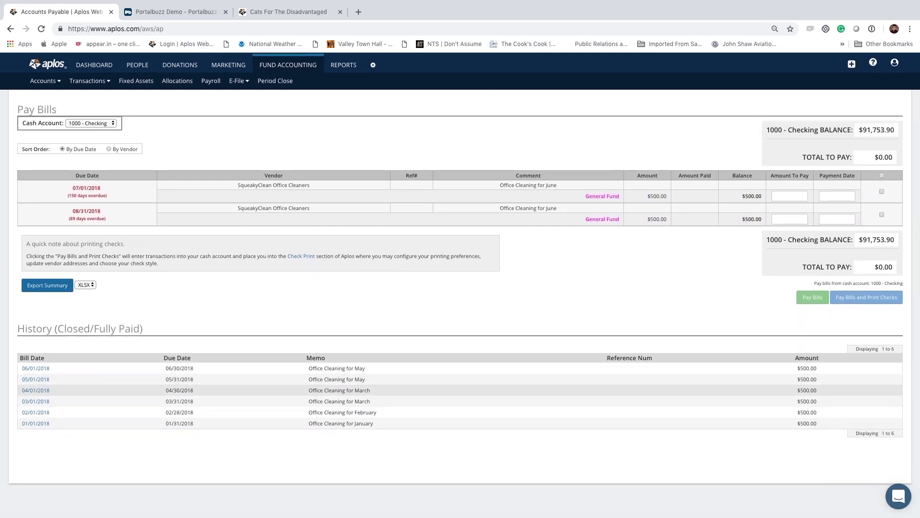
scroll(460, 304, up, 10)
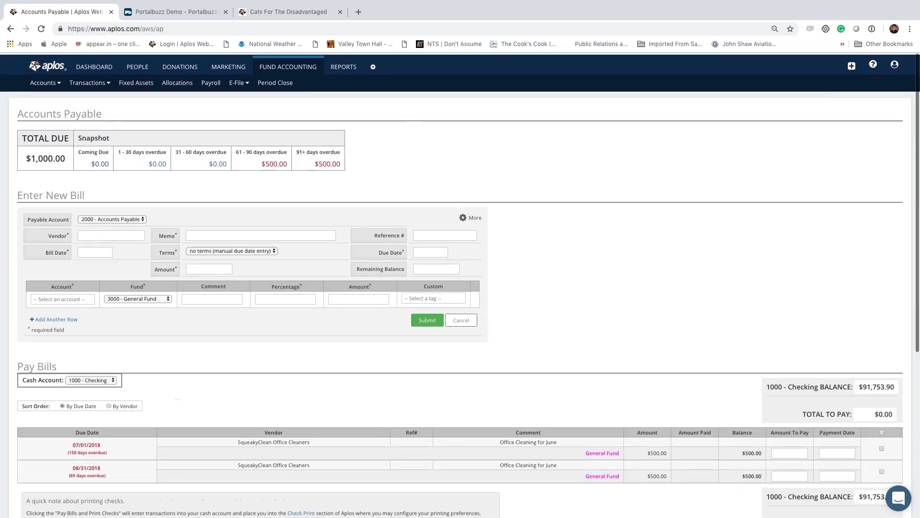
mouse_move(98, 84)
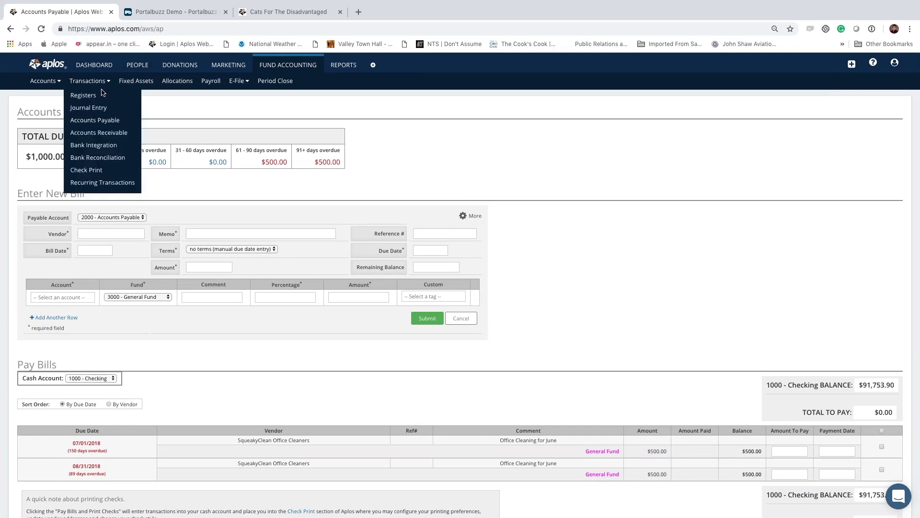
- Open Accounts Receivable and review the new invoice form and the open invoices awaiting payment
click(103, 134)
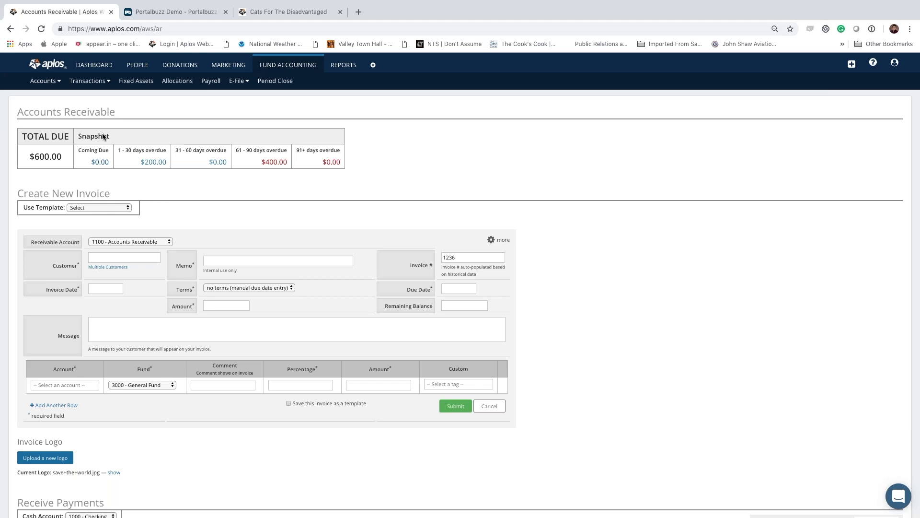
scroll(137, 182, down, 1)
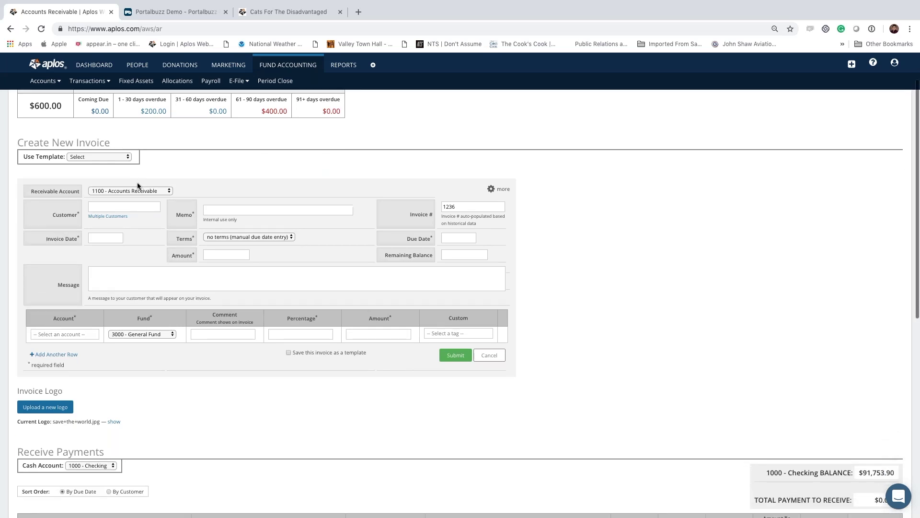
scroll(216, 230, down, 3)
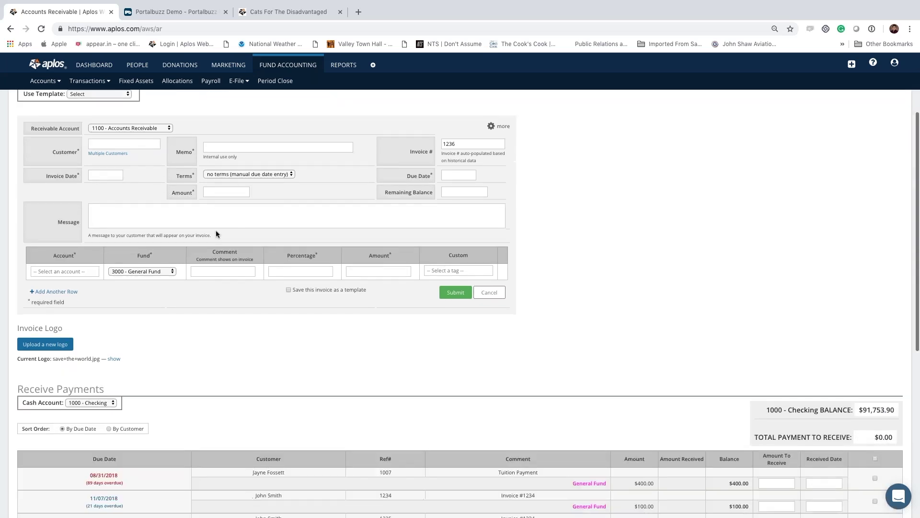
scroll(216, 234, down, 2)
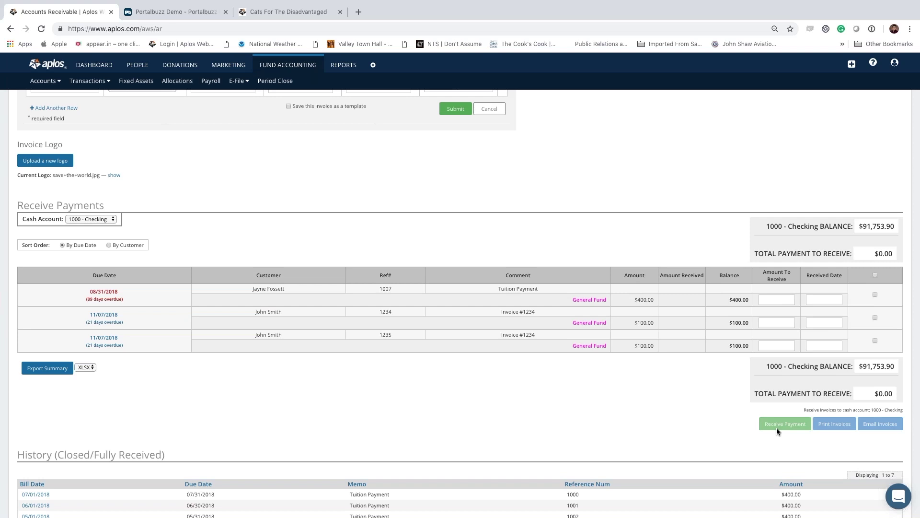
- Try marking the first two open invoices for payment, clear both marks, and look through the history of closed invoices
click(875, 295)
click(875, 318)
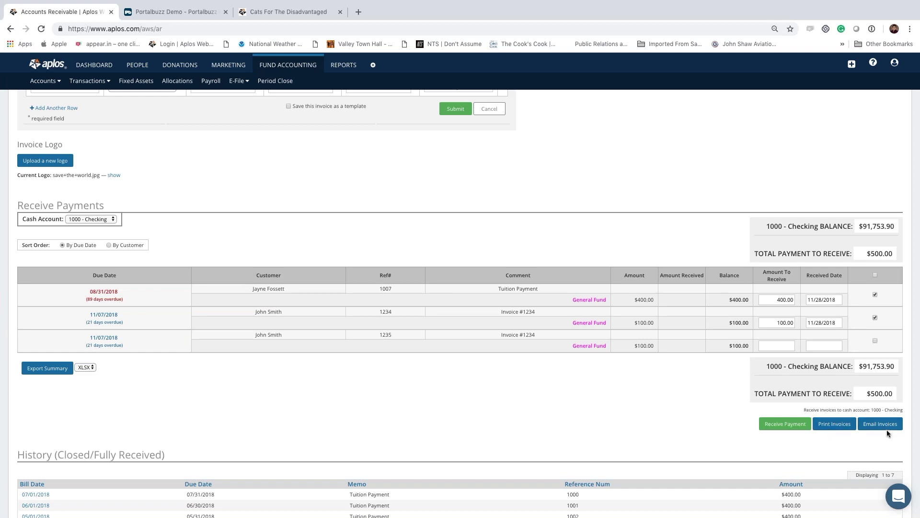
click(874, 318)
click(875, 294)
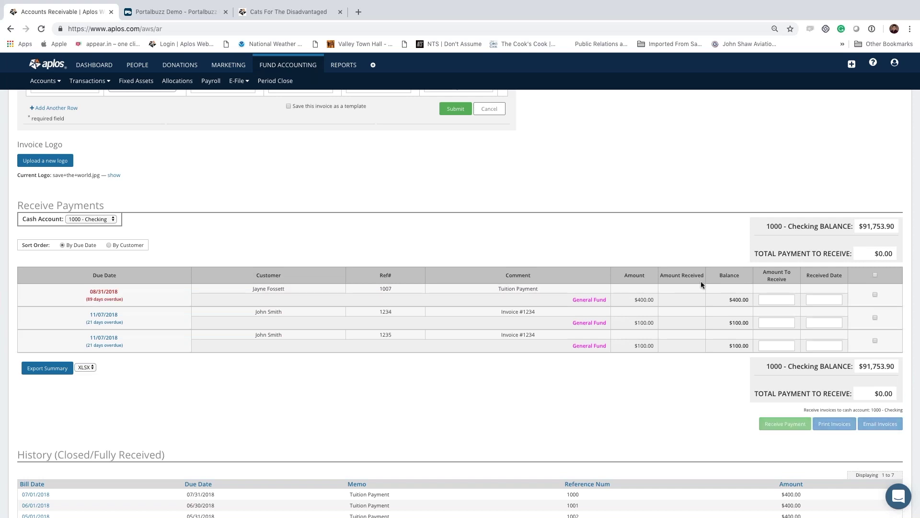
scroll(574, 280, down, 3)
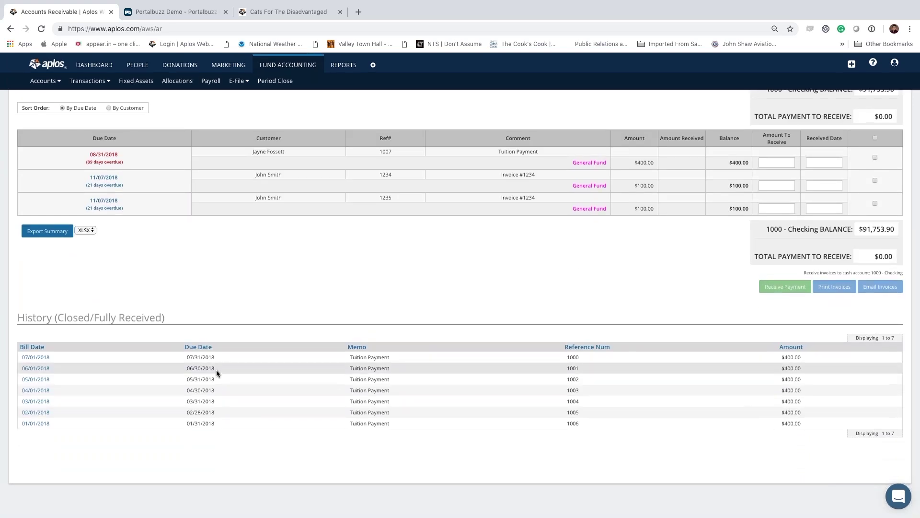
scroll(129, 379, up, 10)
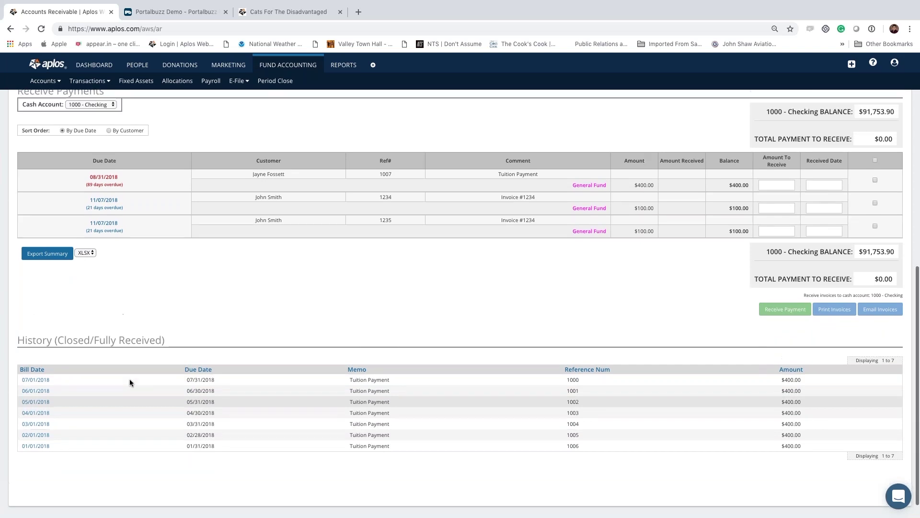
- Open Bank Integration and look through the pending transactions downloaded from the linked savings account
click(103, 86)
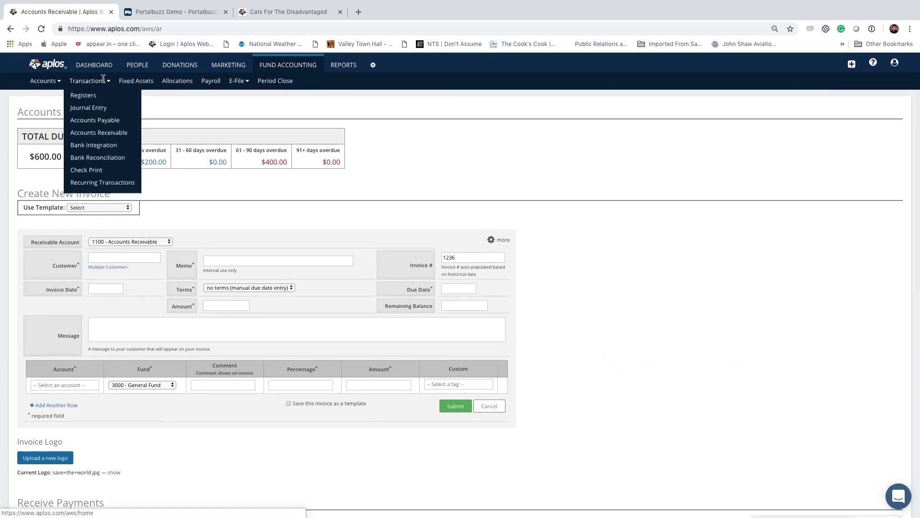
click(103, 145)
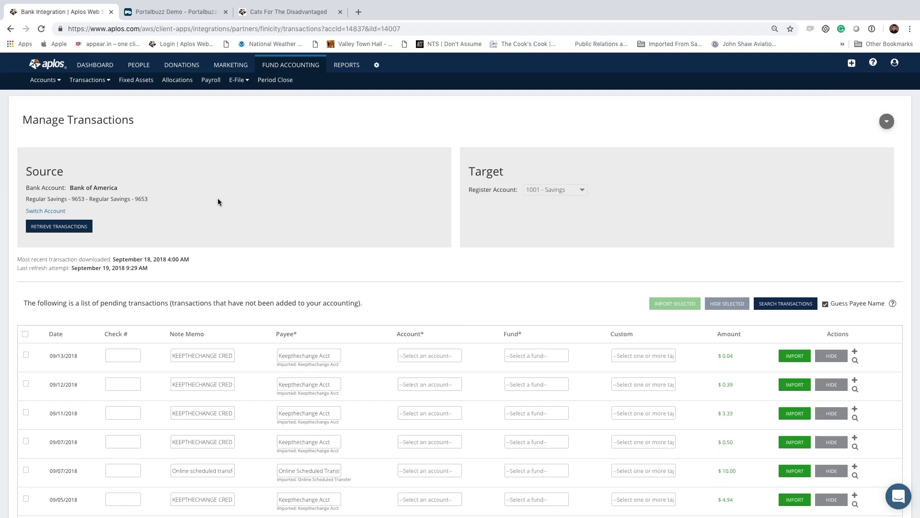
scroll(218, 201, down, 1)
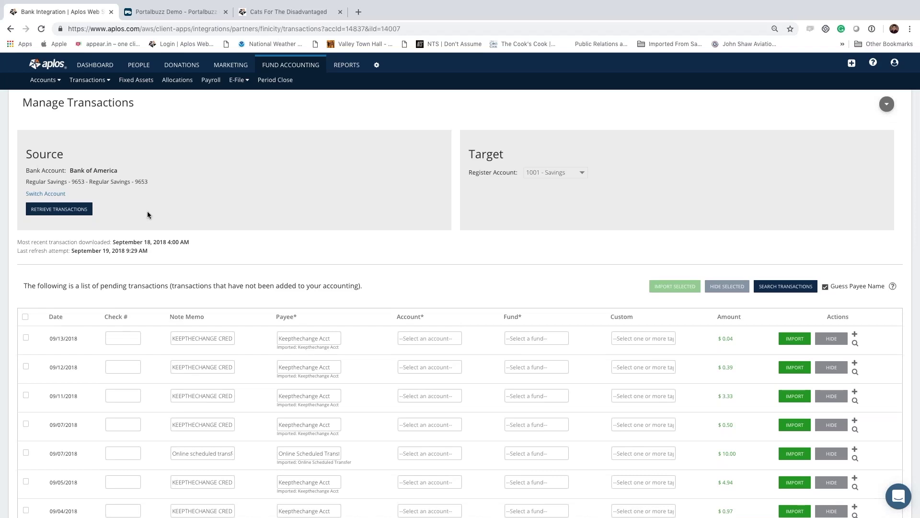
scroll(205, 262, down, 3)
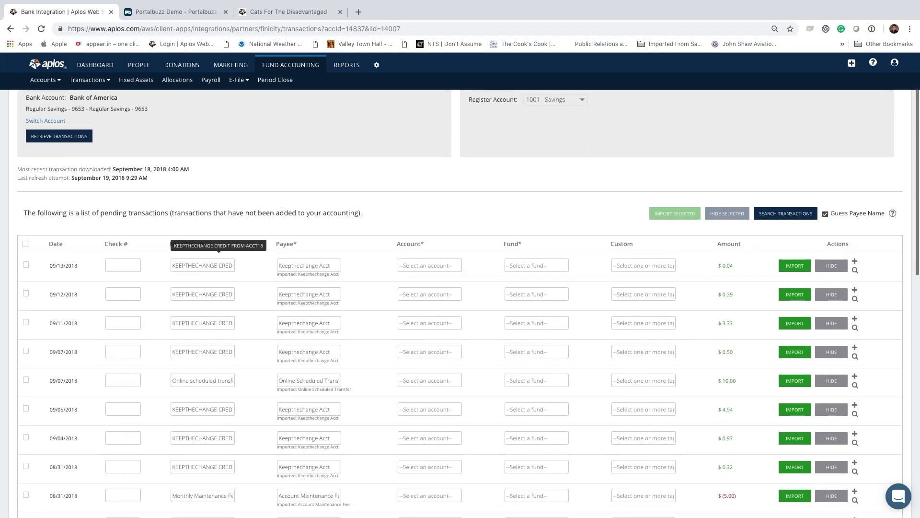
scroll(273, 245, down, 3)
scroll(273, 244, up, 3)
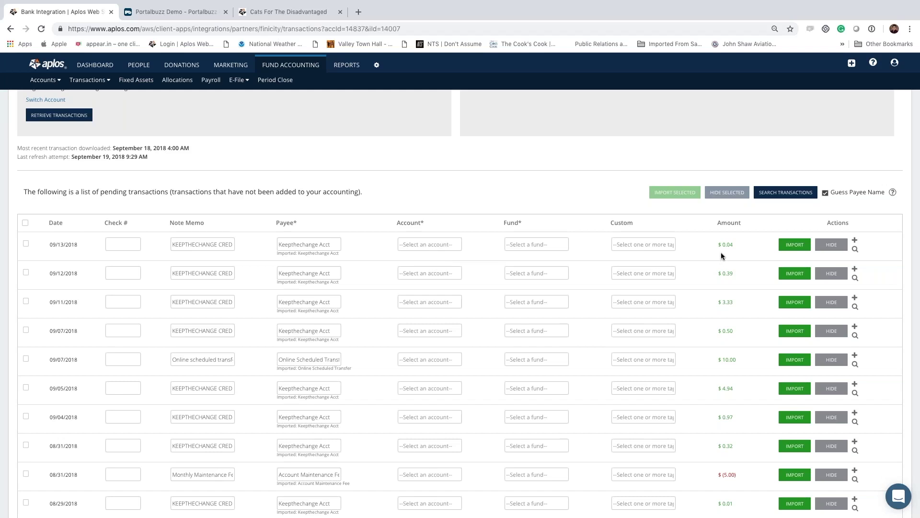
- Check the account and fund choices for the pending 09/13/2018 transaction without picking any
click(448, 245)
click(529, 243)
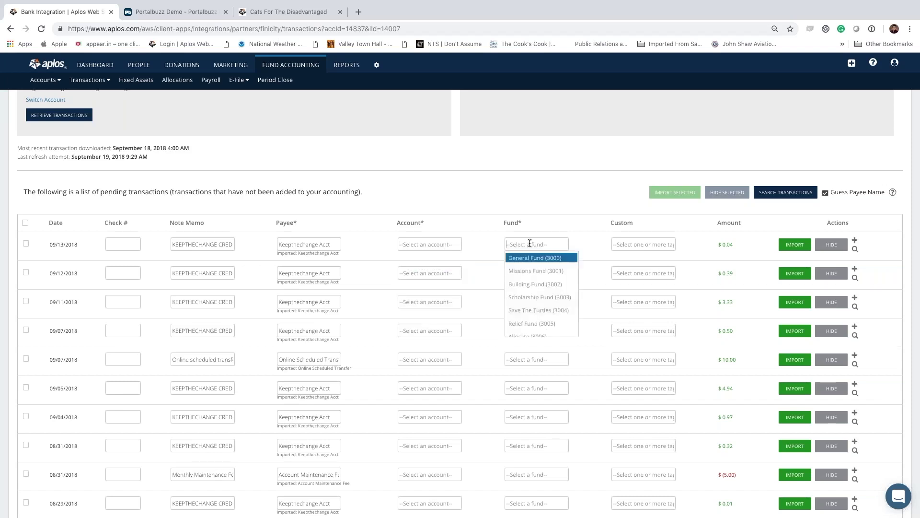
click(564, 223)
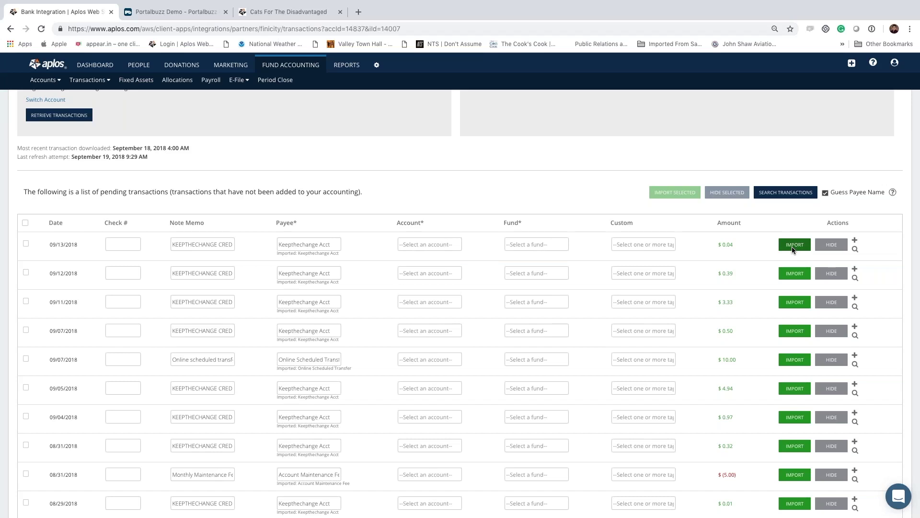
- Select the pending transactions dated 09/13/2018, 09/12/2018 and 09/11/2018 together for a bulk import
click(26, 244)
click(26, 272)
click(26, 301)
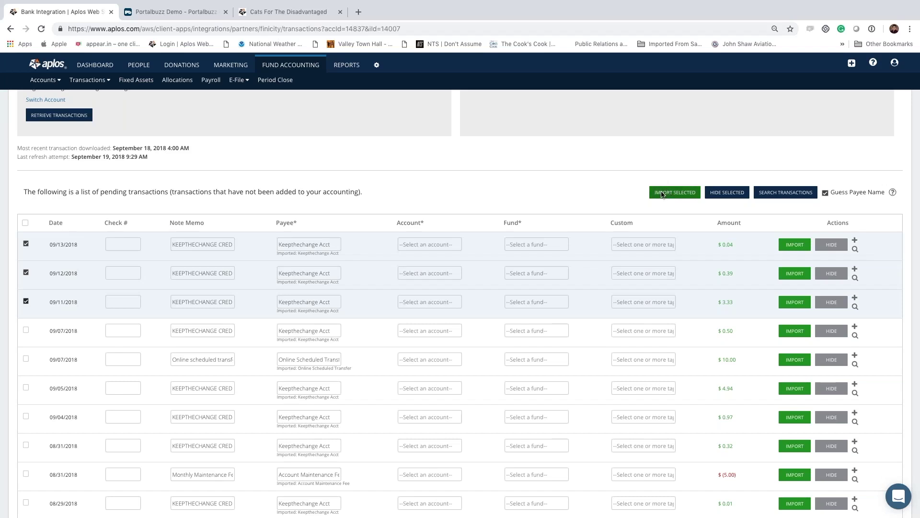
- Check the target register account setting for the imported bank transactions
scroll(511, 199, up, 1)
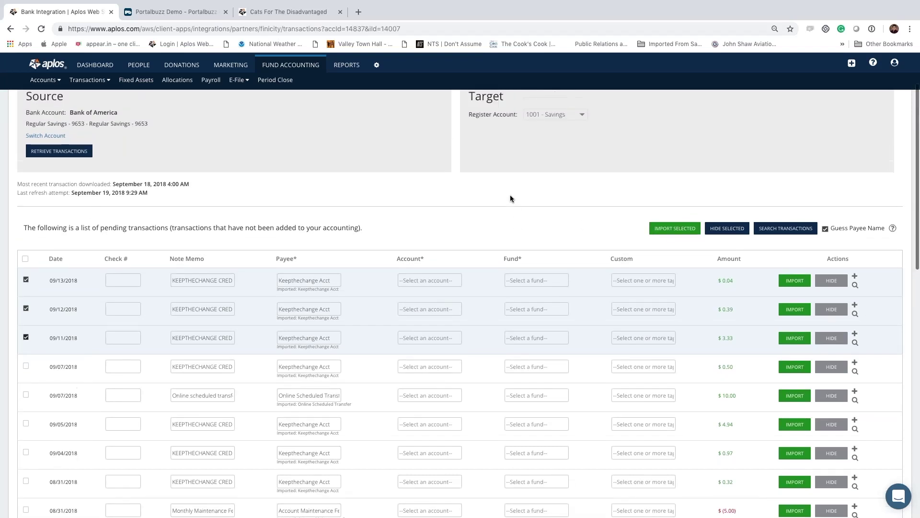
scroll(510, 199, up, 2)
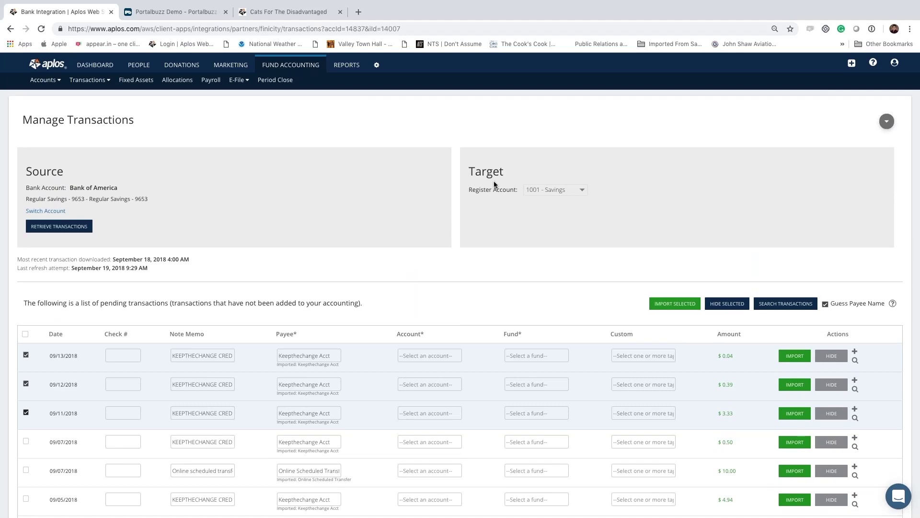
click(555, 190)
click(558, 191)
- Open Bank Reconciliation and review the statement information for the 1000 - Checking account
click(101, 78)
click(104, 149)
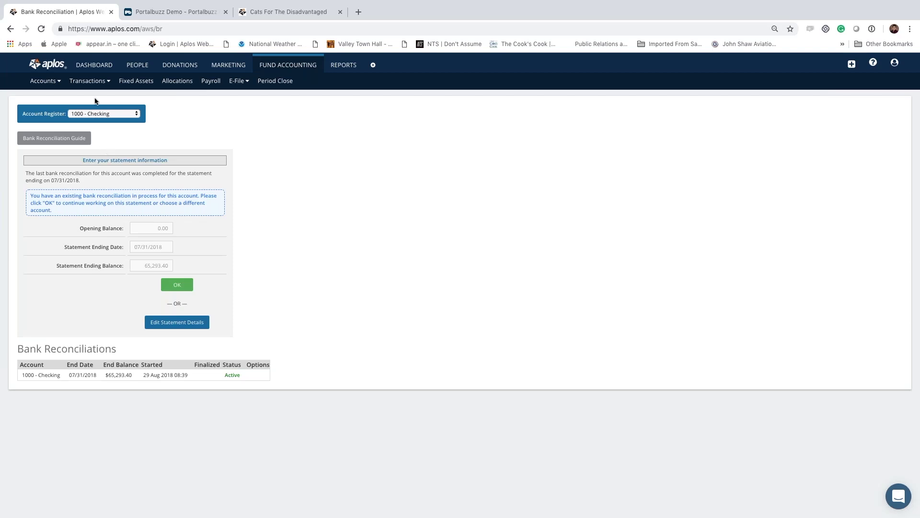
- Open Check Print and select the 10/31/2018 and 11/07/2018 payments of the 1000 - Checking account for printing
click(94, 81)
click(98, 170)
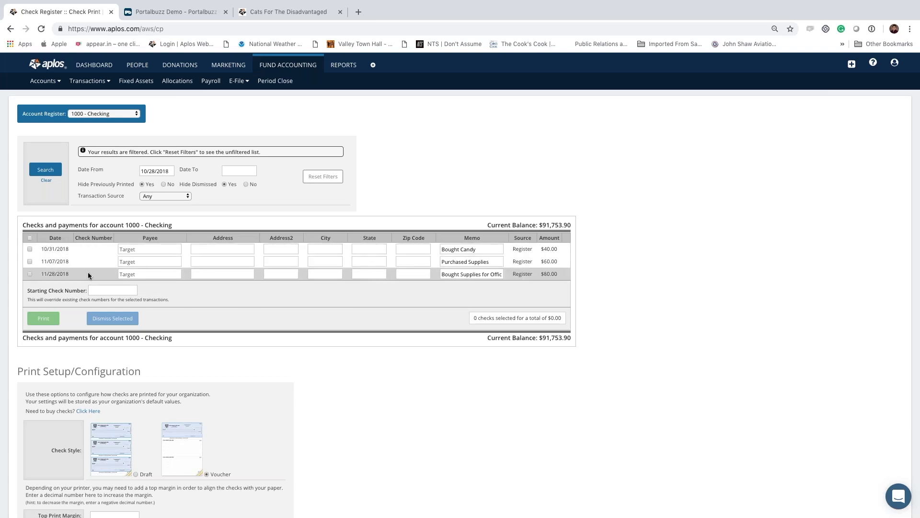
click(29, 249)
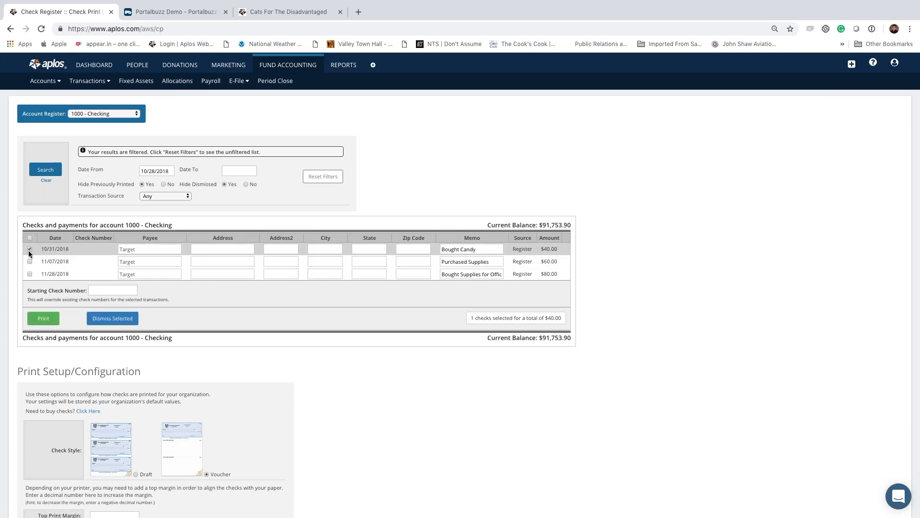
click(30, 263)
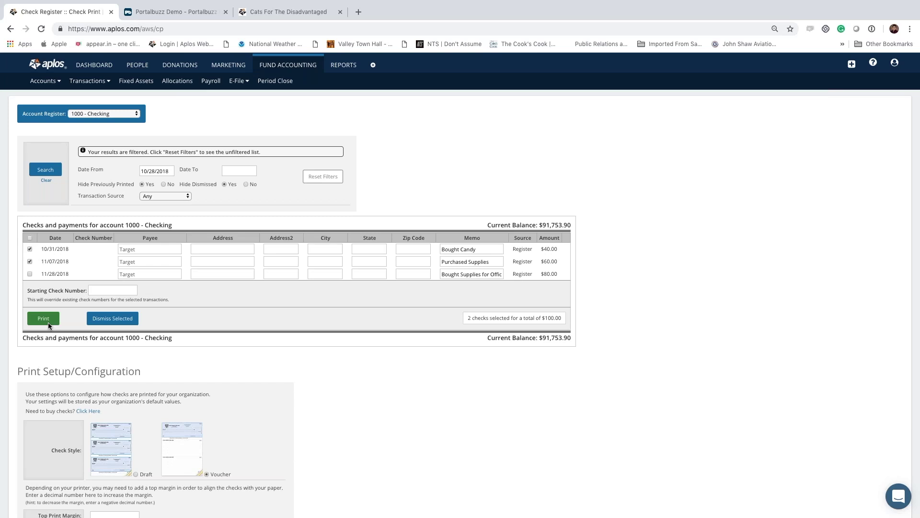
- Review the check print setup, including the check styles, the top print margin and the link for buying checks
scroll(200, 312, down, 1)
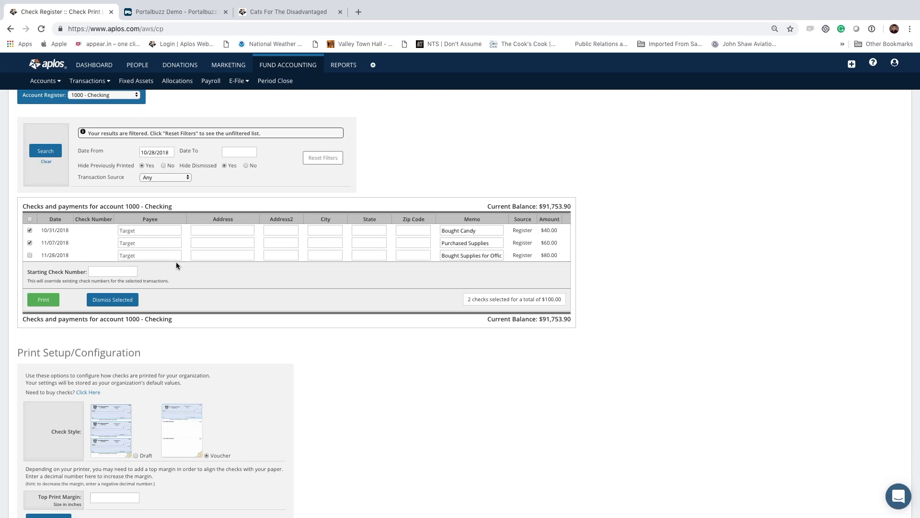
scroll(175, 289, down, 2)
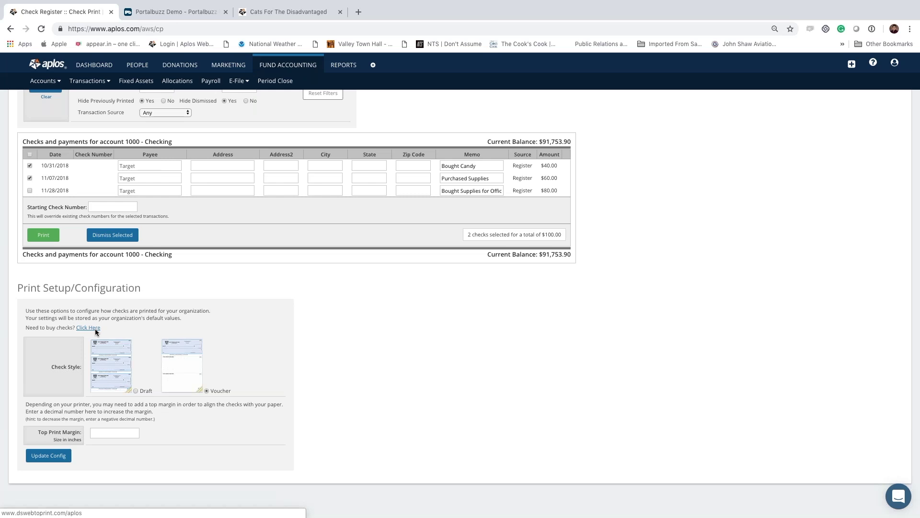
scroll(95, 331, up, 3)
- View the Gusto payroll page, and open the E-File page for starting a new Form 990 return
click(110, 80)
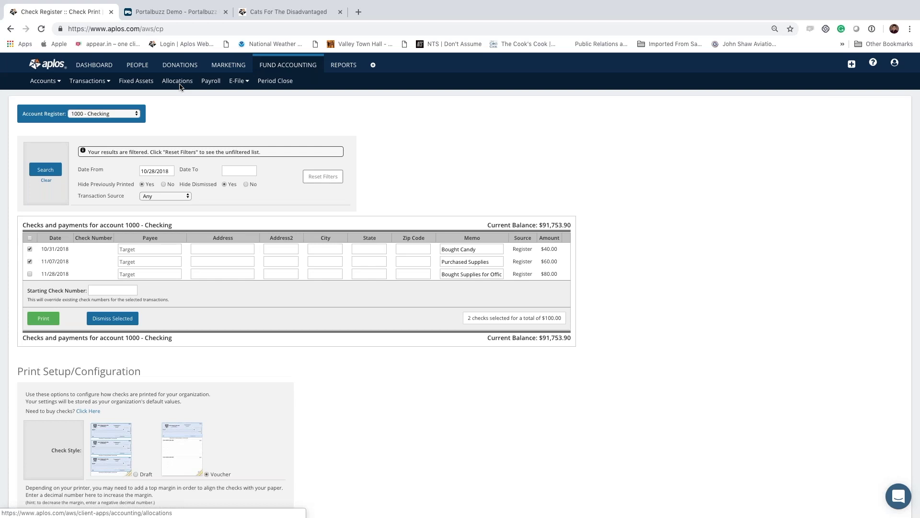
click(211, 84)
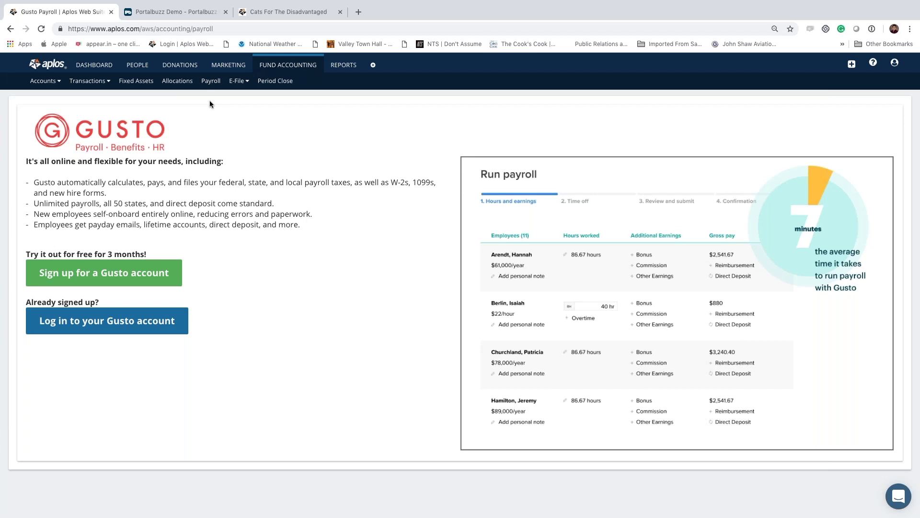
click(237, 81)
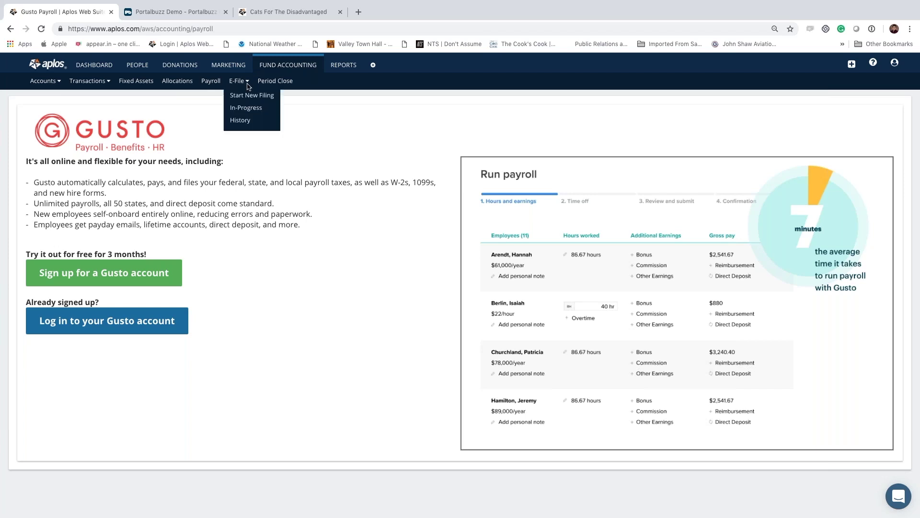
click(244, 98)
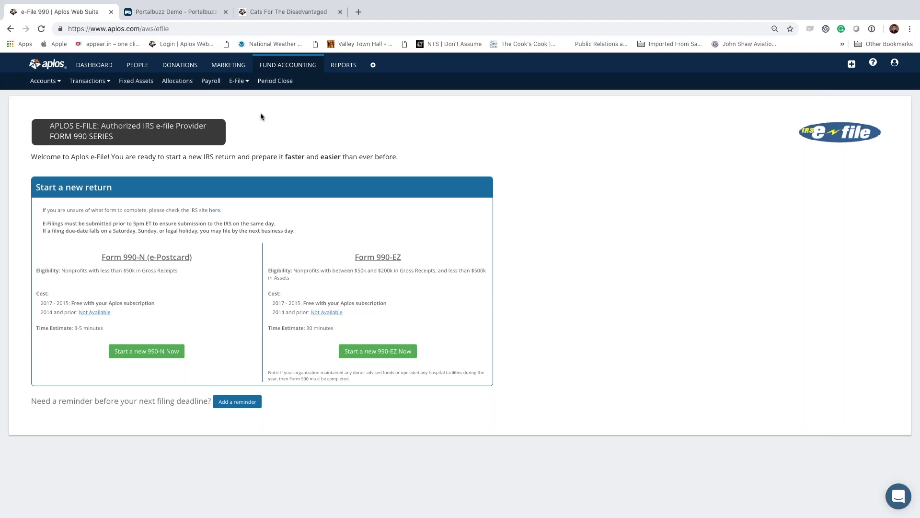
- Open Period Close and set the period date to 12/31/2017
click(270, 84)
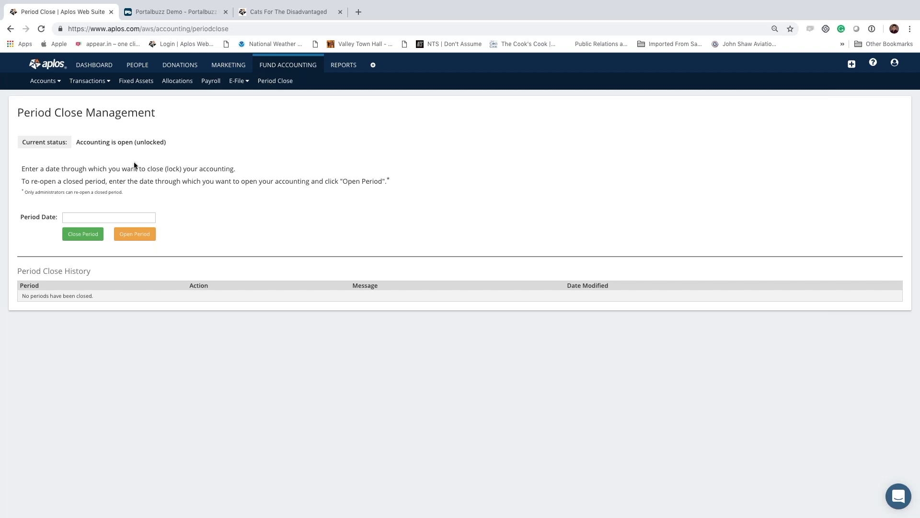
click(83, 216)
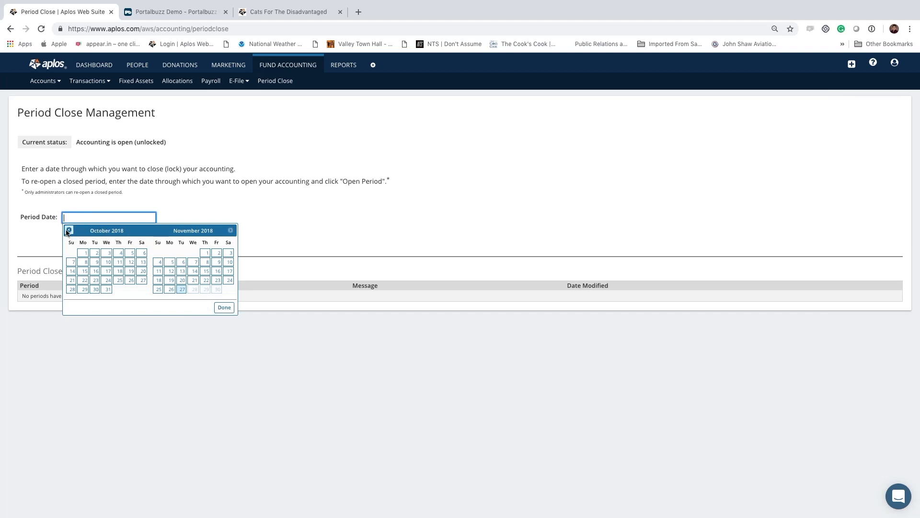
click(68, 230)
click(68, 230)
click(69, 230)
click(68, 230)
click(69, 231)
click(69, 231)
click(69, 230)
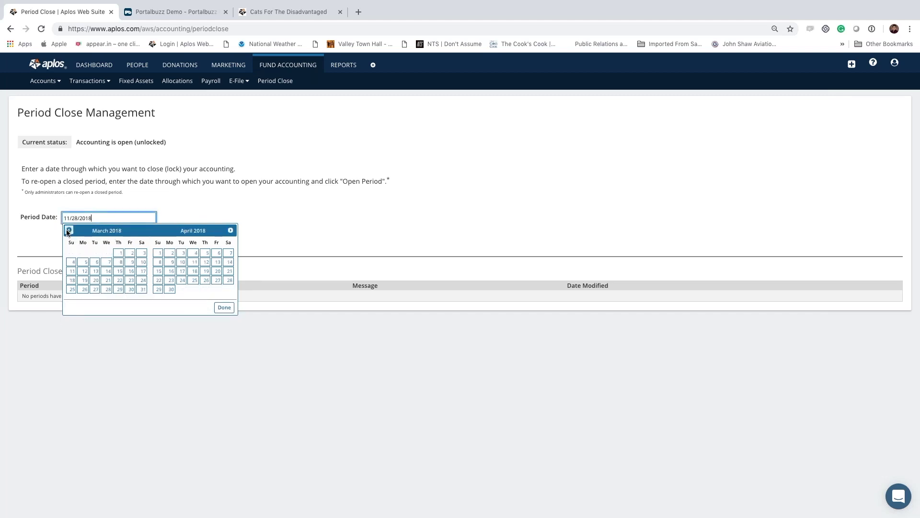
click(68, 231)
click(69, 231)
click(68, 231)
click(69, 231)
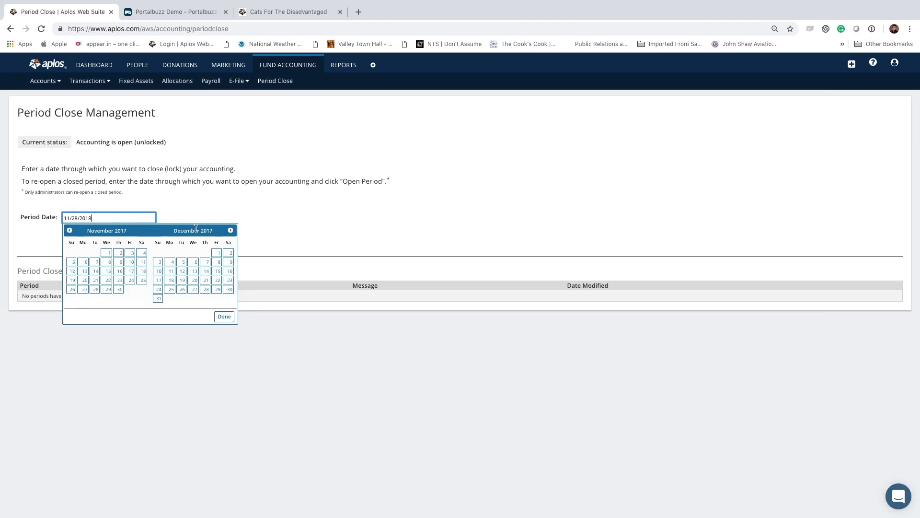
click(157, 297)
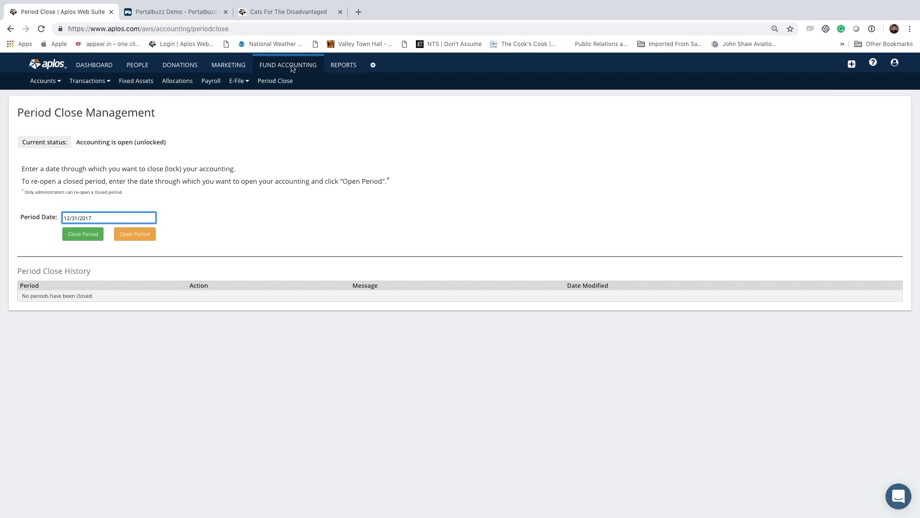
- Open the Balance Sheet from the most used reports and review its assets, liabilities and equity
click(337, 71)
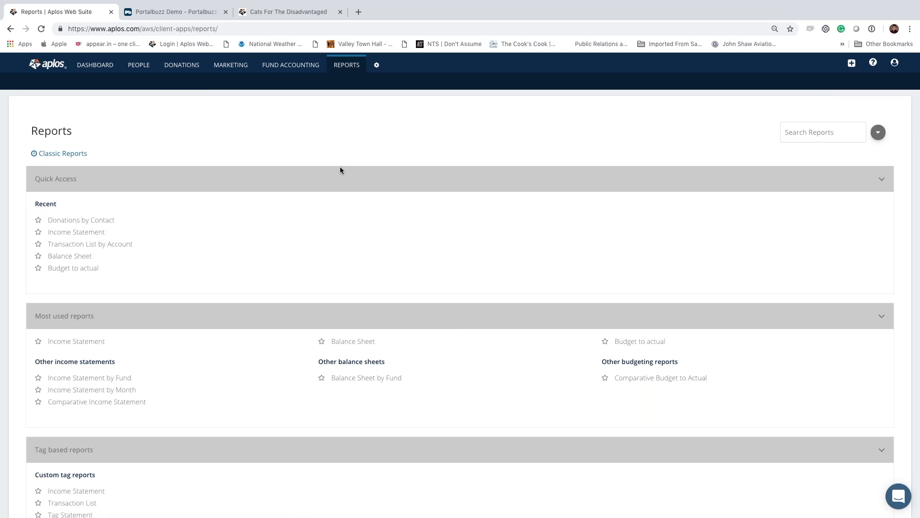
scroll(303, 185, down, 3)
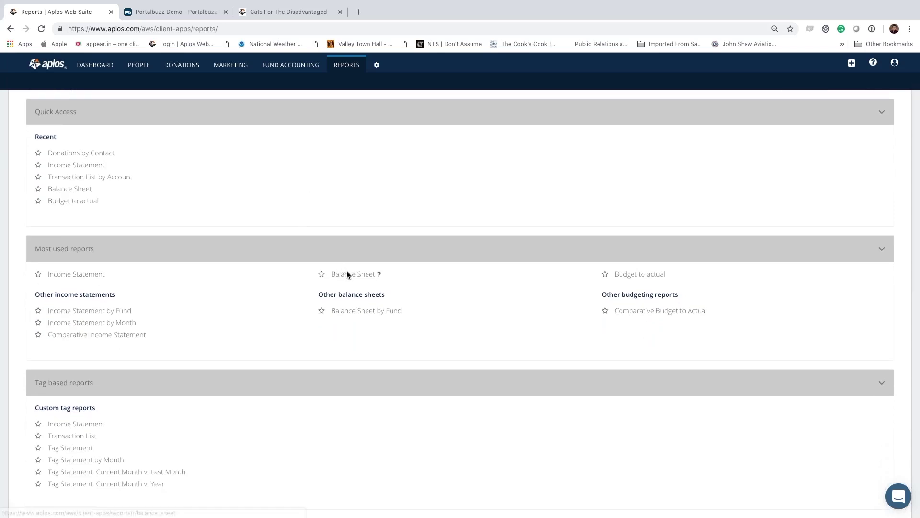
click(348, 275)
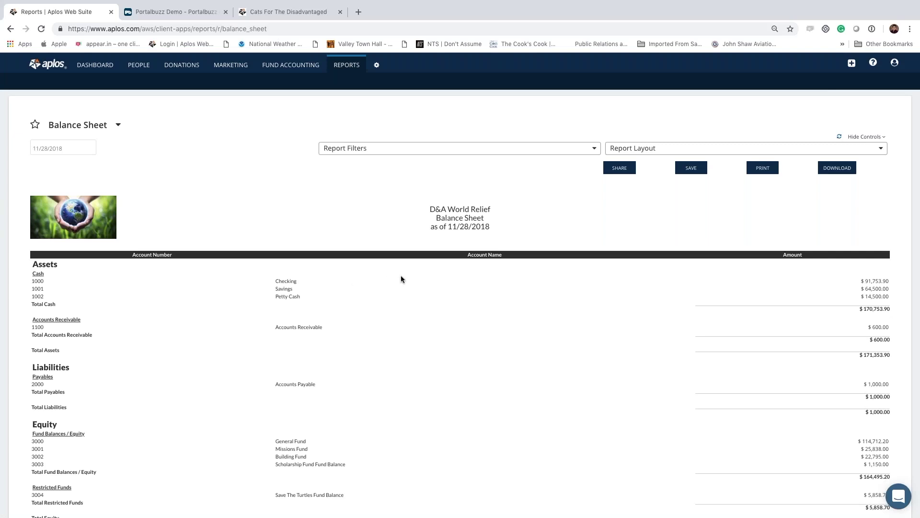
scroll(400, 276, down, 3)
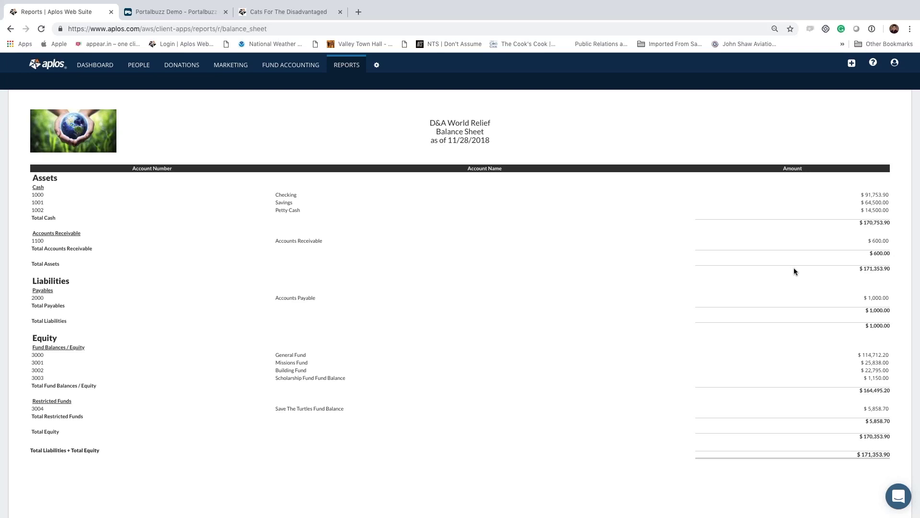
- Drill down from the Checking account's amount on the Balance Sheet to its underlying transactions and look through them
click(869, 197)
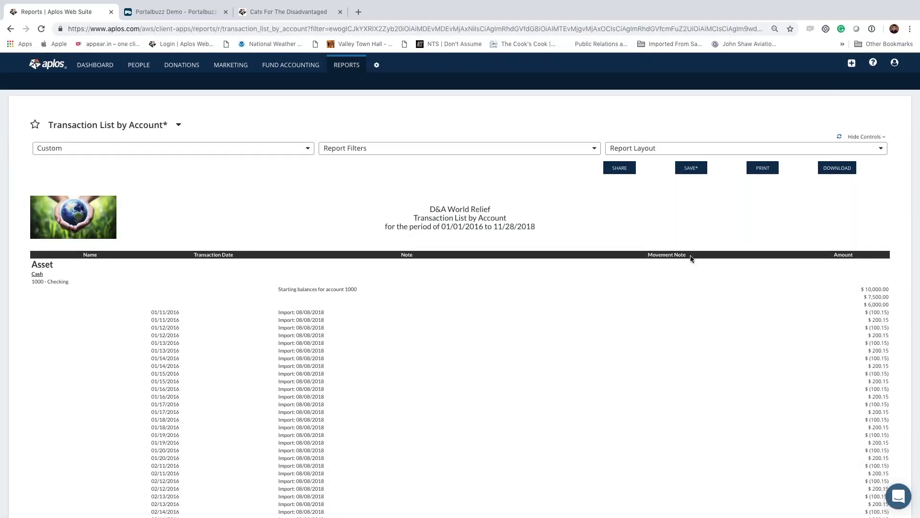
scroll(865, 201, down, 4)
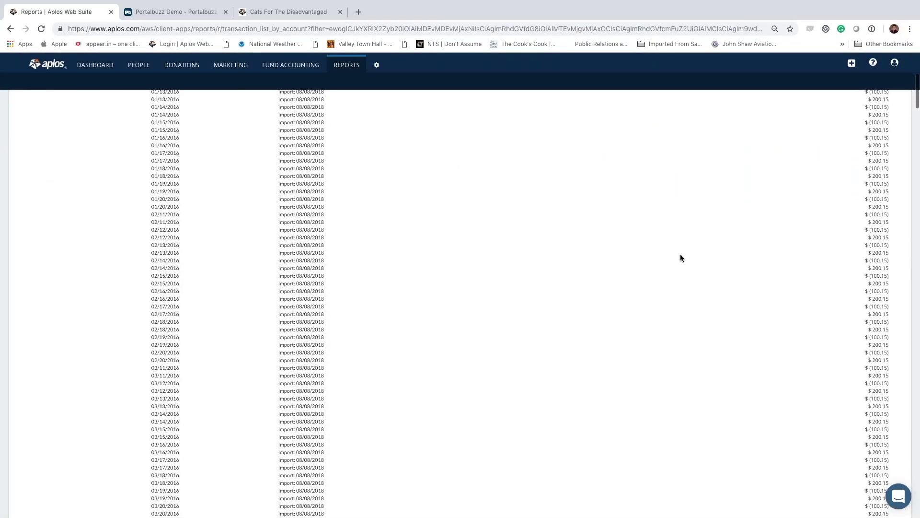
scroll(592, 191, up, 2)
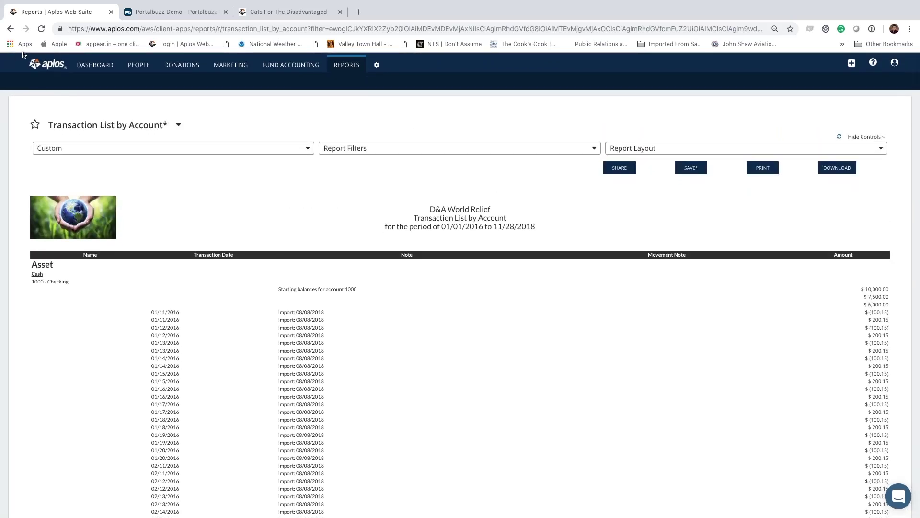
- Open the Income Statement from the most used reports and check its period choices, including the custom date range
click(337, 65)
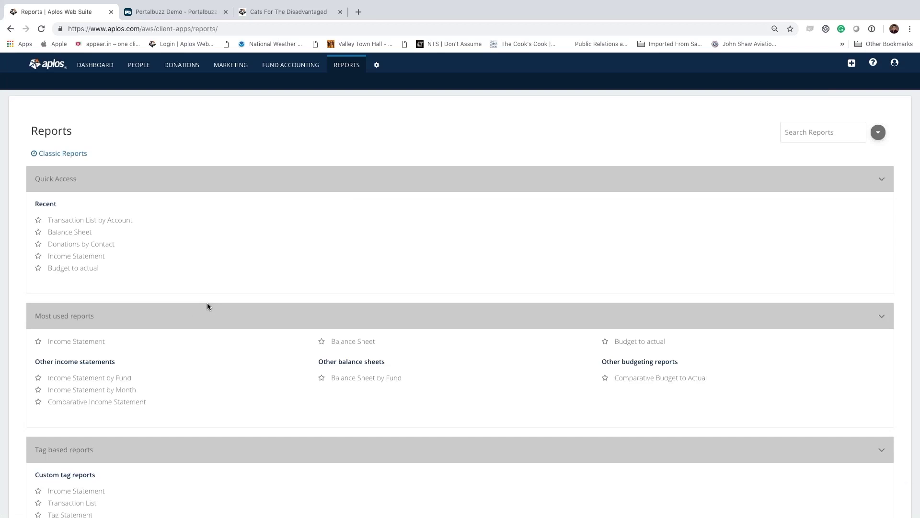
click(93, 341)
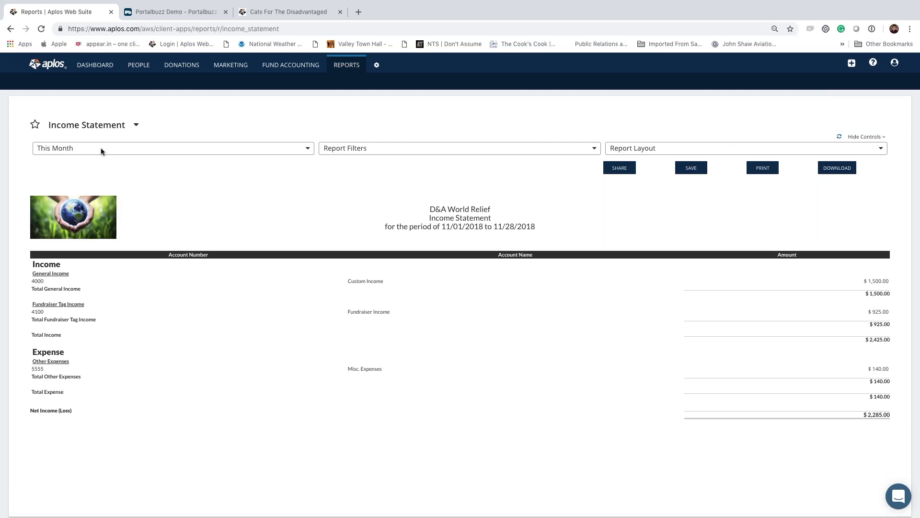
click(114, 149)
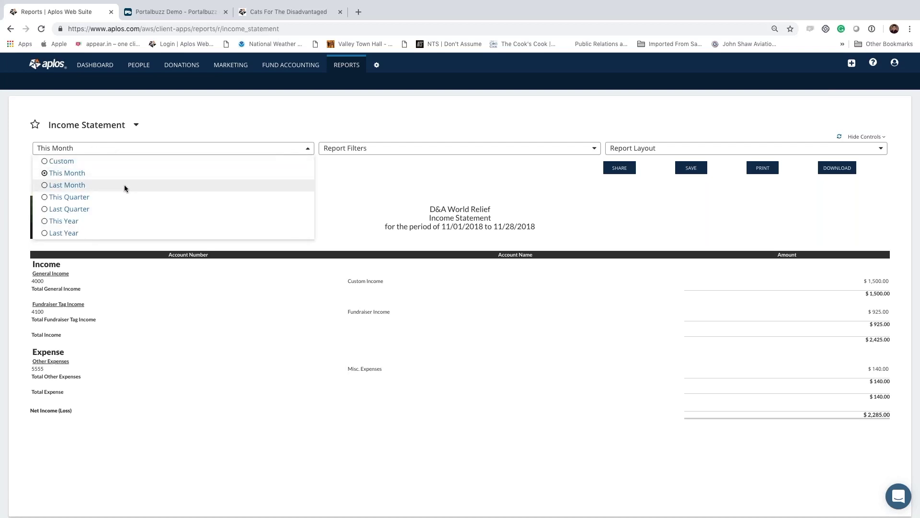
click(111, 162)
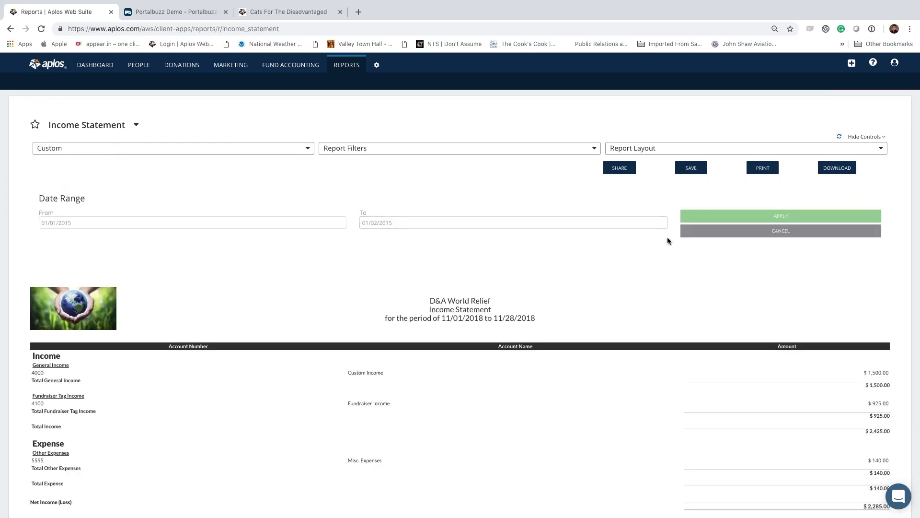
click(692, 232)
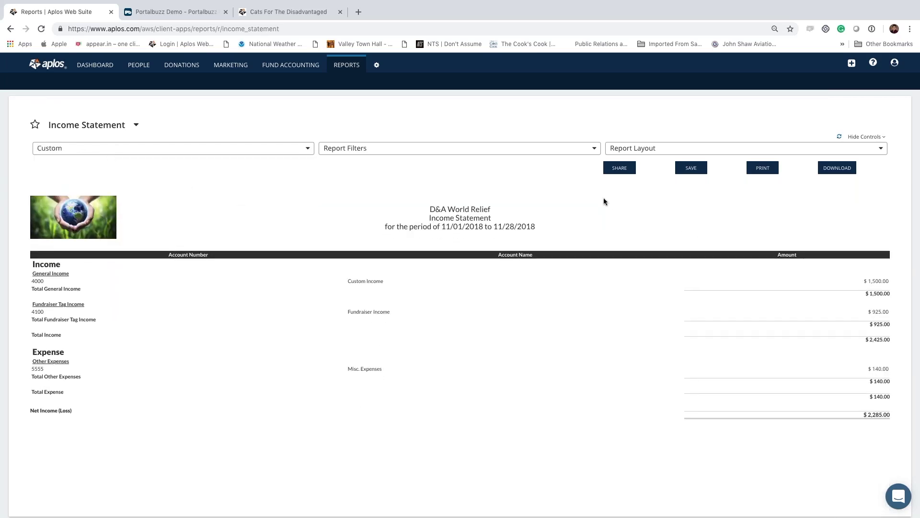
- Review the Income Statement's sharing form, including sender and recipient choices, and its download formats, without sending or downloading the report
click(630, 173)
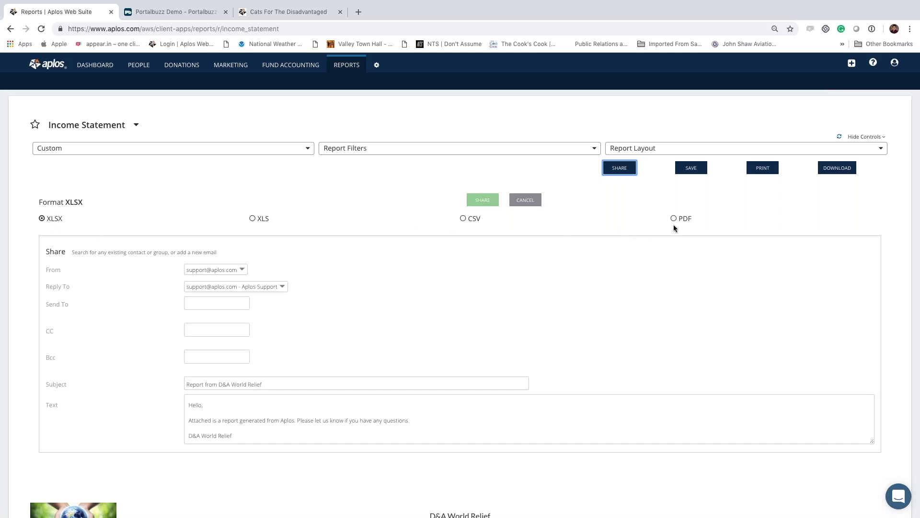
click(234, 270)
click(248, 269)
click(212, 300)
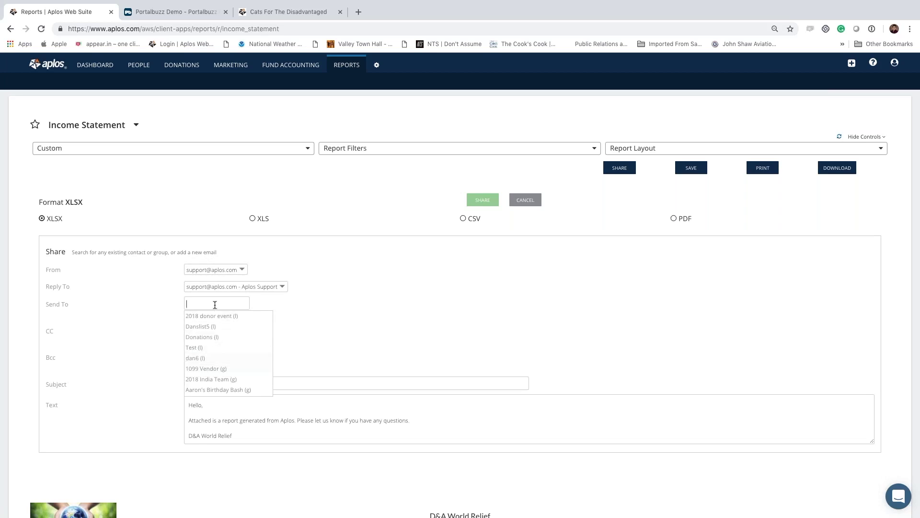
click(162, 305)
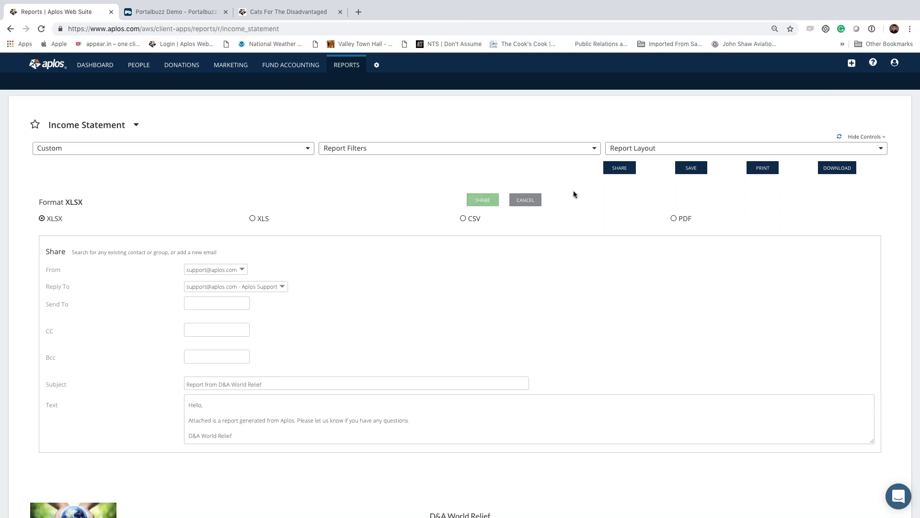
click(535, 200)
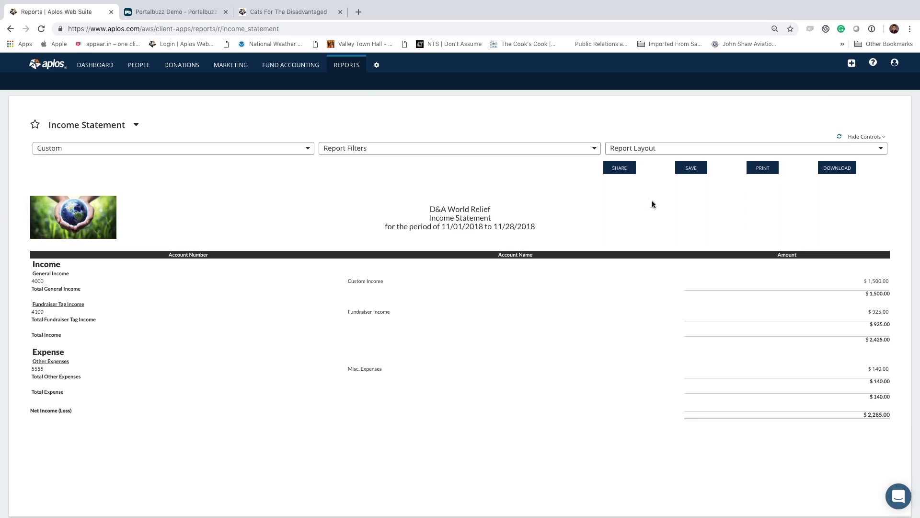
click(846, 171)
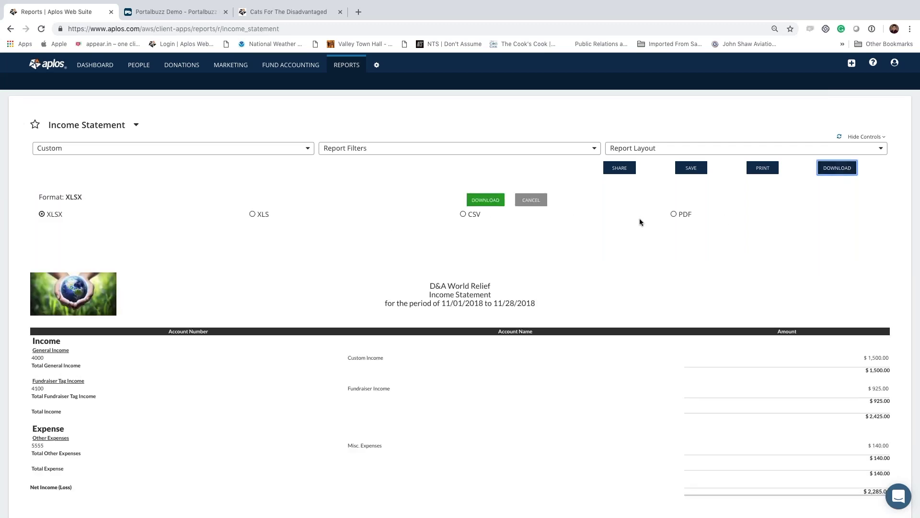
click(540, 200)
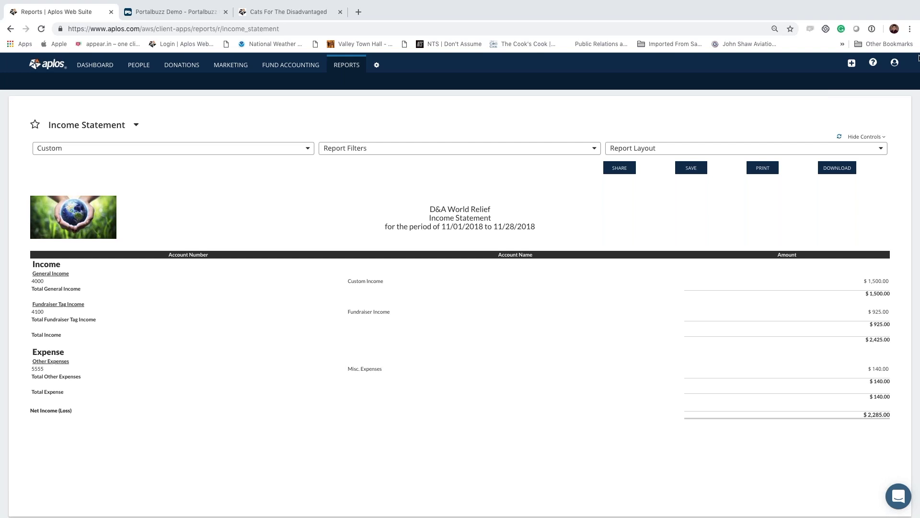
- Open the transaction import page from the account register and review its file upload, target account and pending transactions
mouse_move(294, 75)
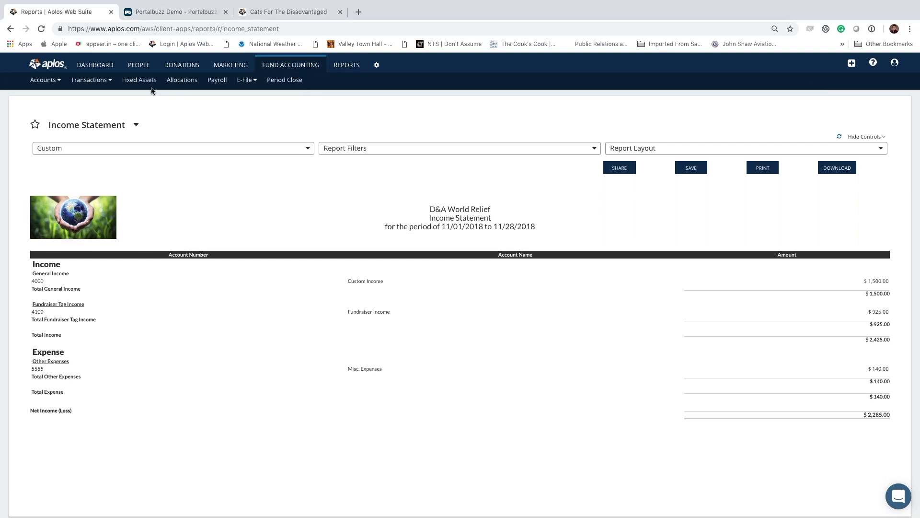
click(93, 83)
click(94, 93)
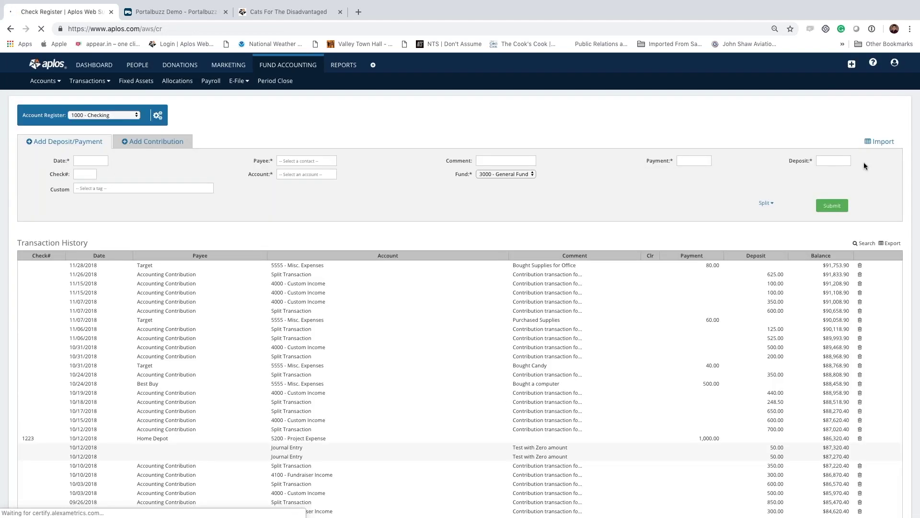
click(881, 142)
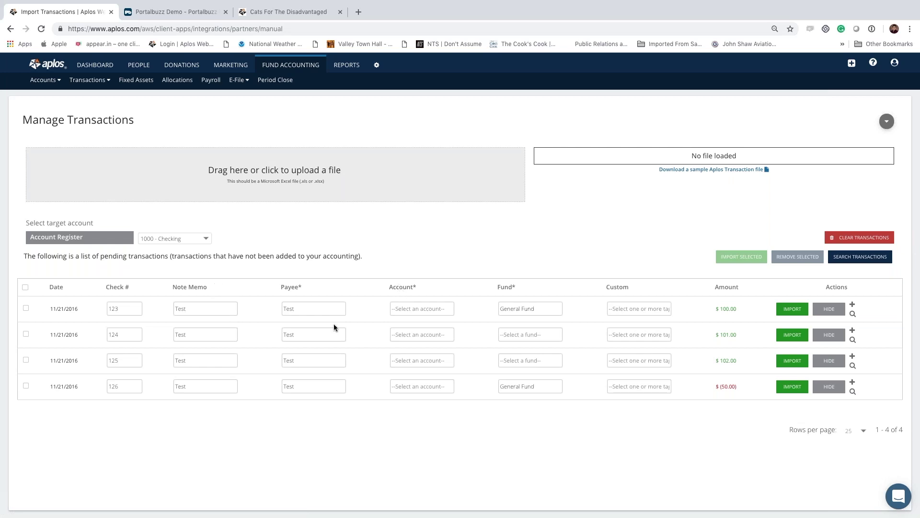
scroll(333, 324, down, 1)
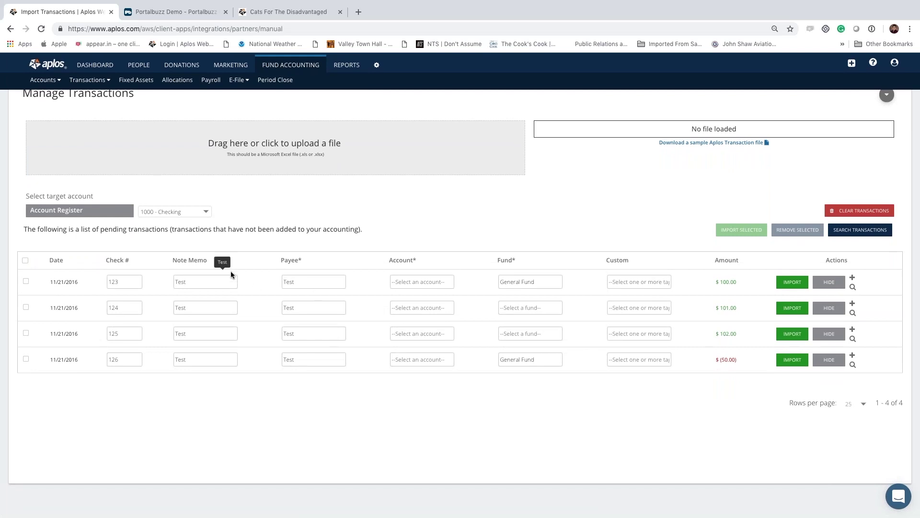
click(186, 211)
click(199, 211)
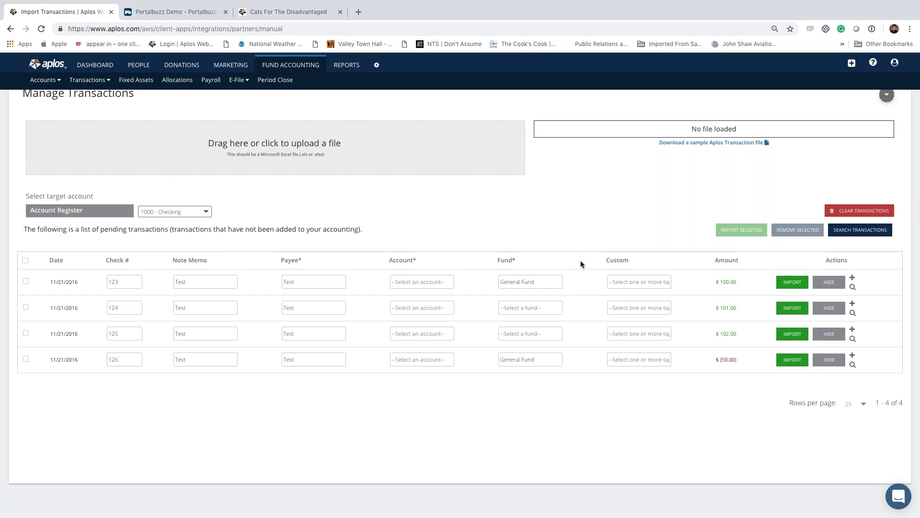
scroll(580, 260, up, 1)
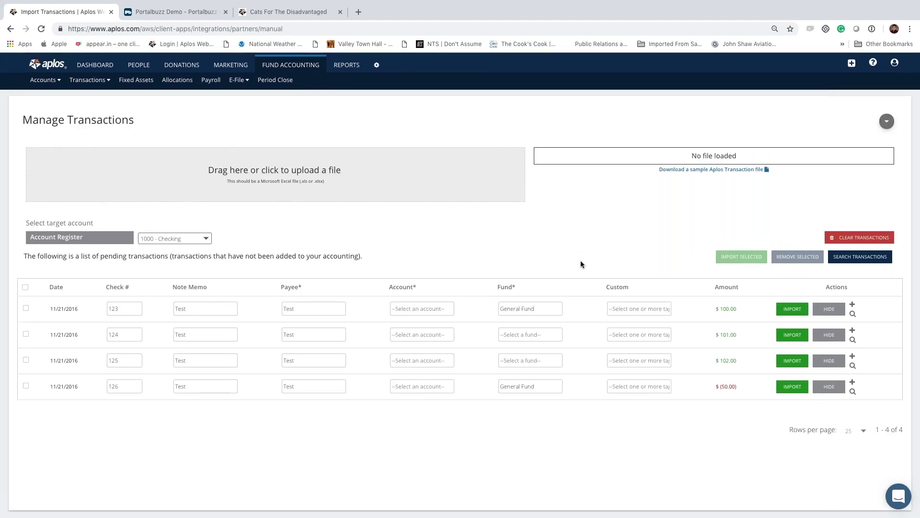
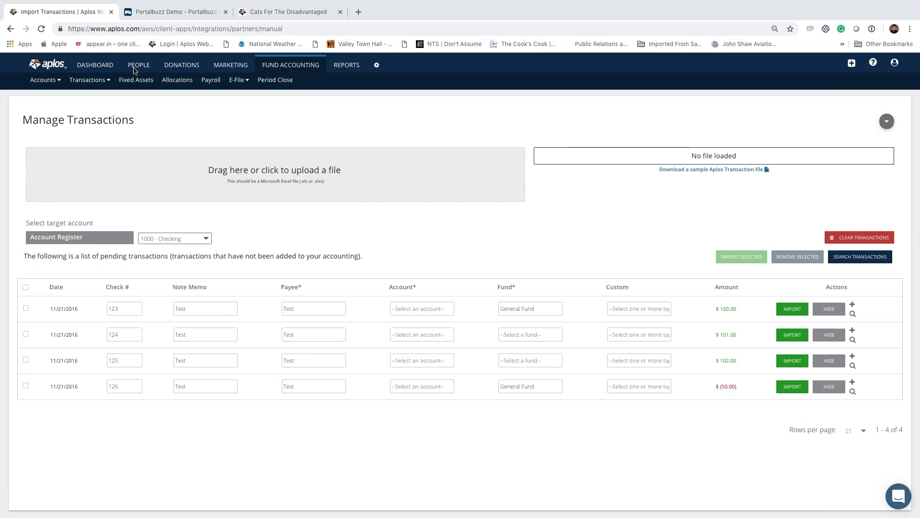
- Search the contact list by first name for the individual at Wayne Enterprises and open that contact's record
mouse_move(138, 68)
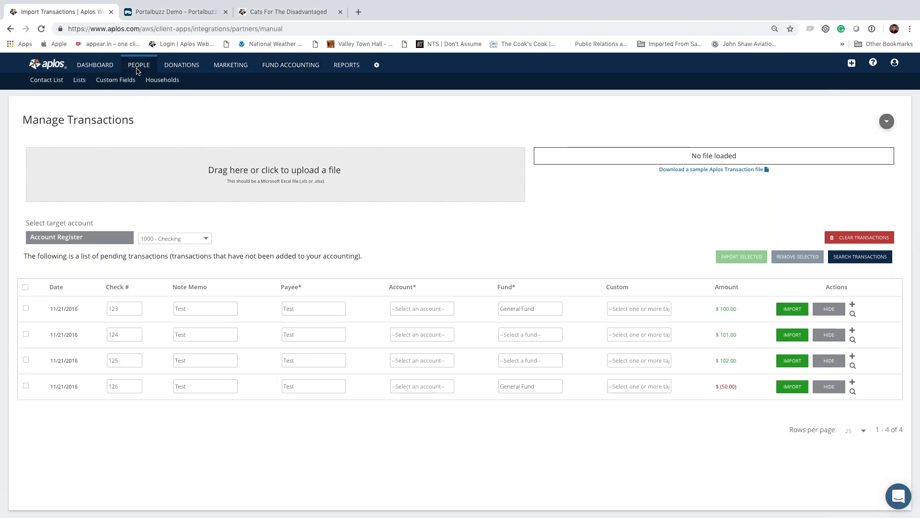
mouse_move(79, 77)
click(51, 81)
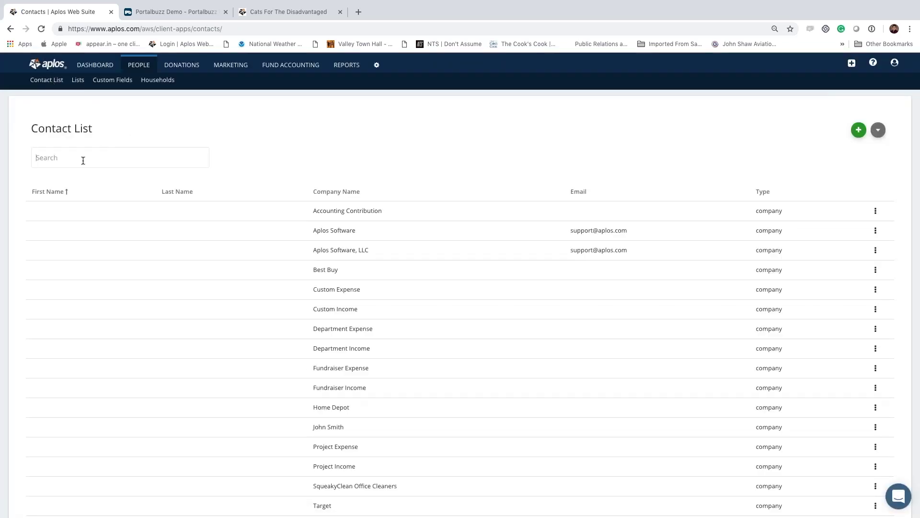
click(83, 160)
text(bruce)
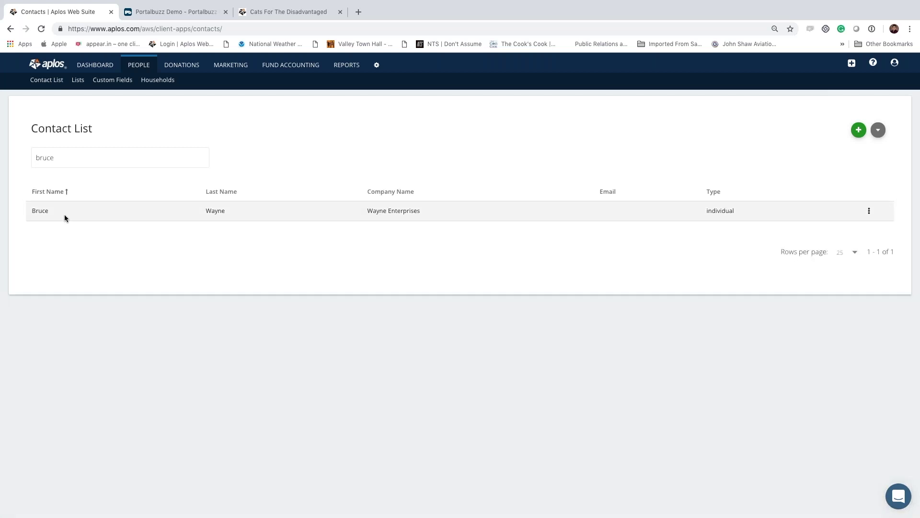
click(65, 216)
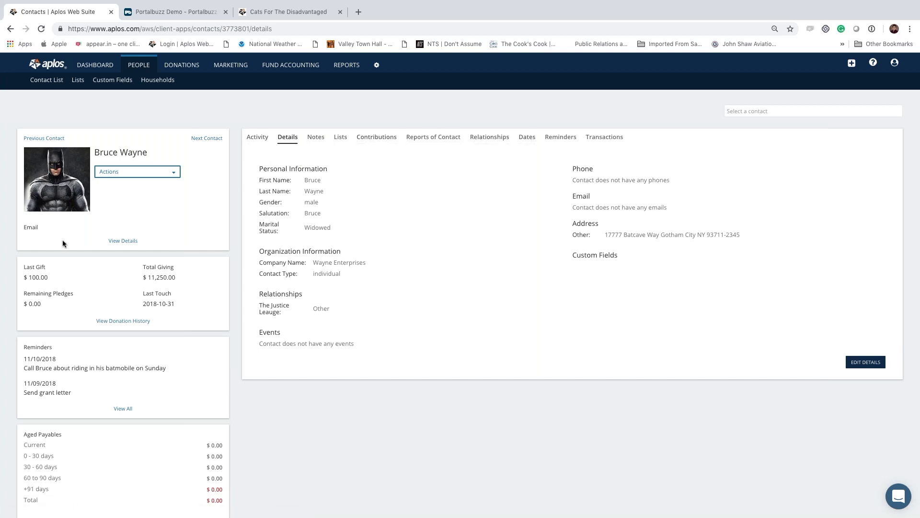
- Review the contact's available actions, details, notes, list memberships, contributions and reports of contact
click(138, 175)
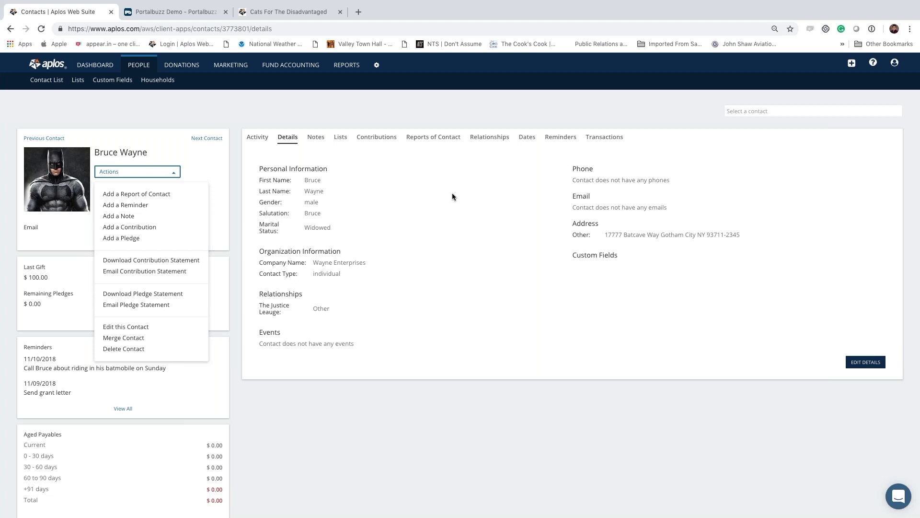
click(287, 139)
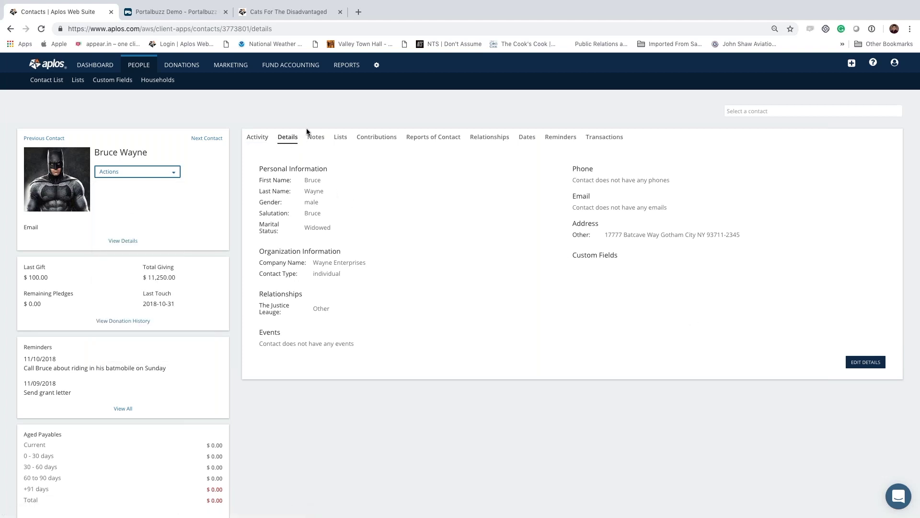
click(313, 139)
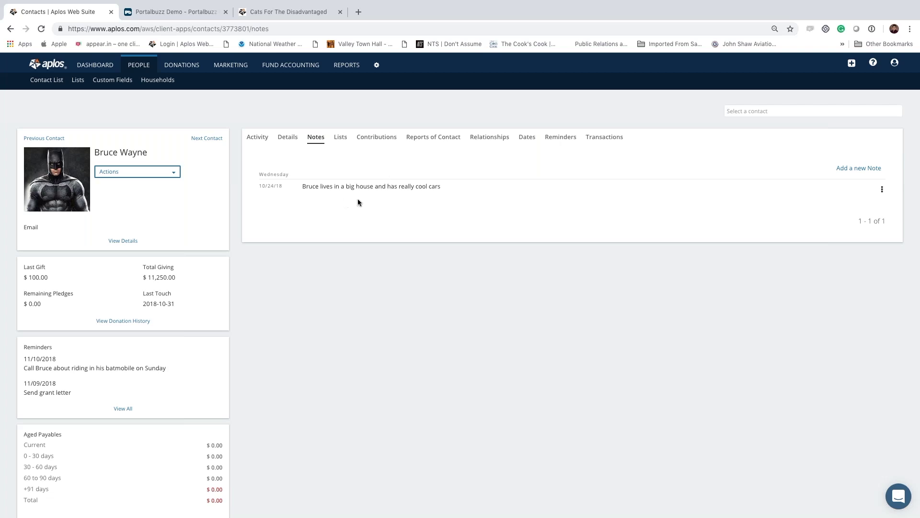
click(340, 139)
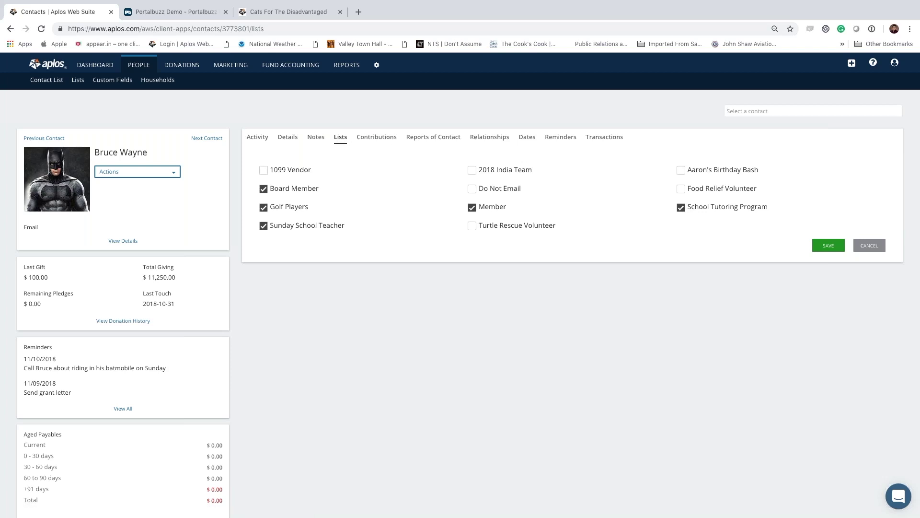
click(375, 139)
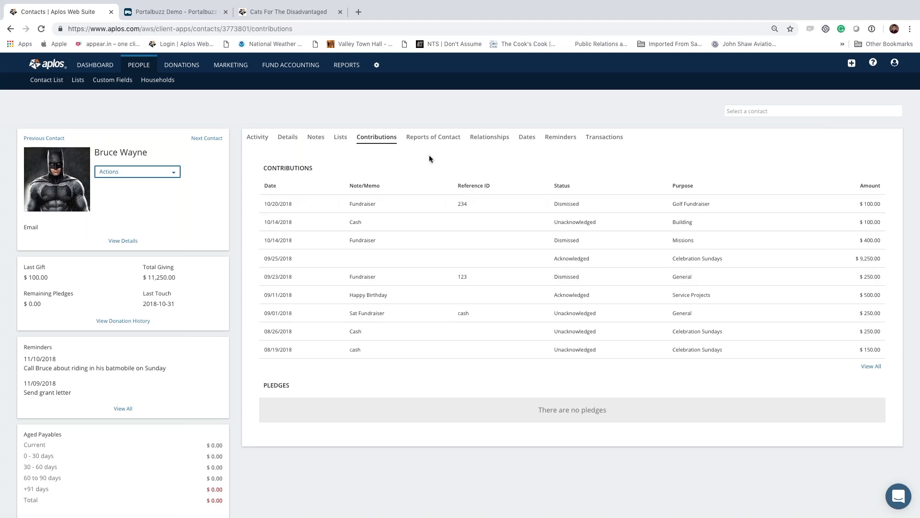
click(441, 139)
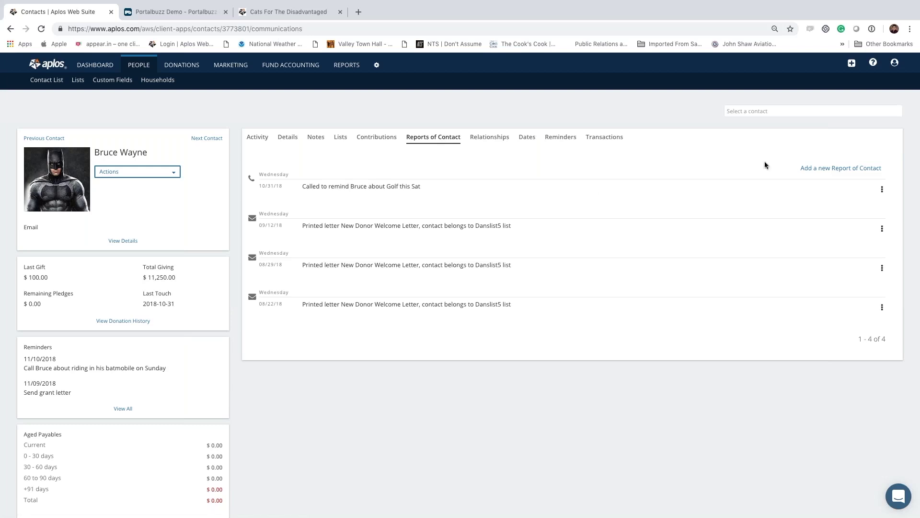
- Start a new report of contact for the open individual, with type Meeting and date 11/27/2018
click(832, 168)
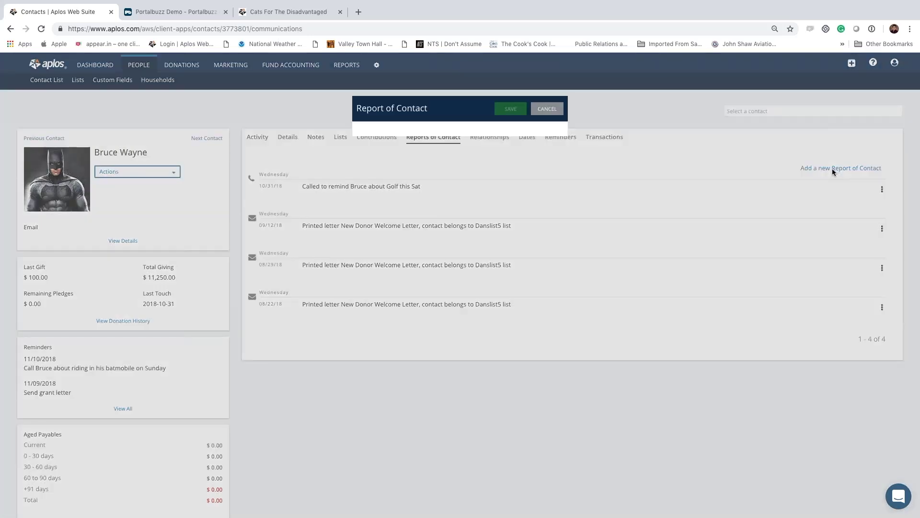
click(394, 173)
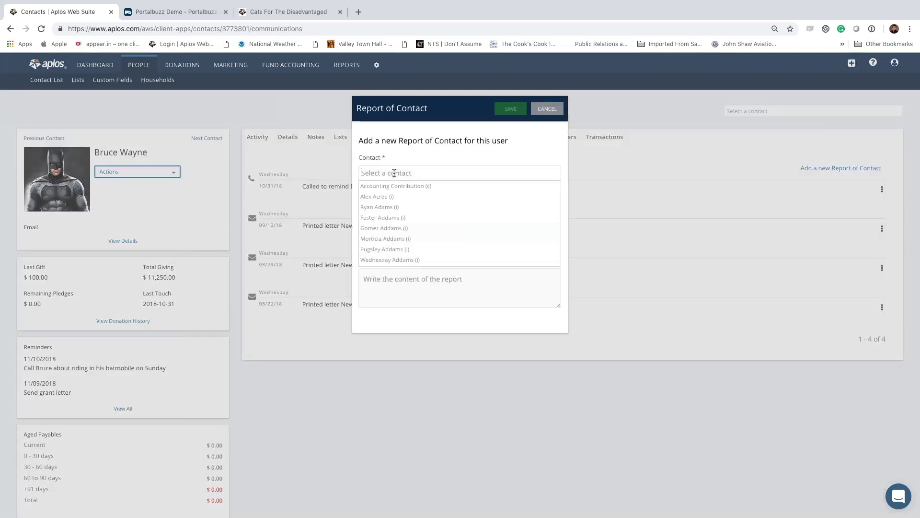
text(bru)
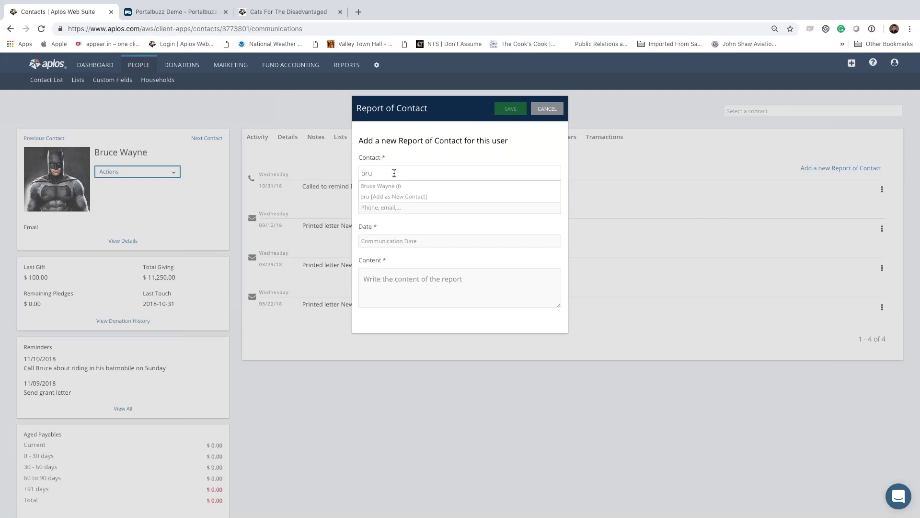
click(394, 186)
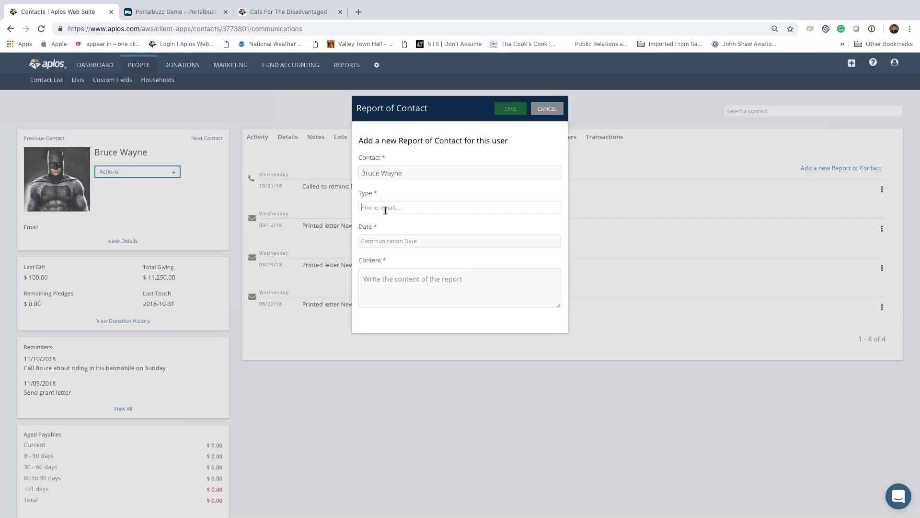
text(Meeting)
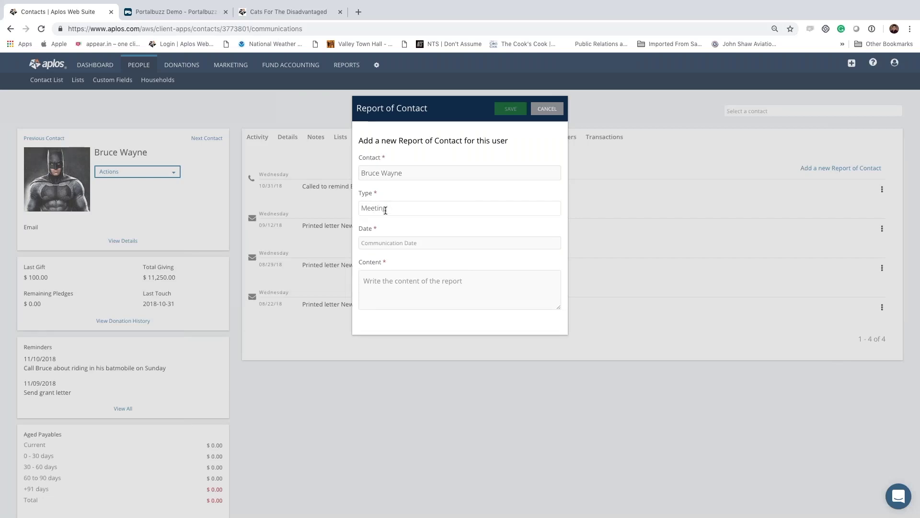
click(386, 243)
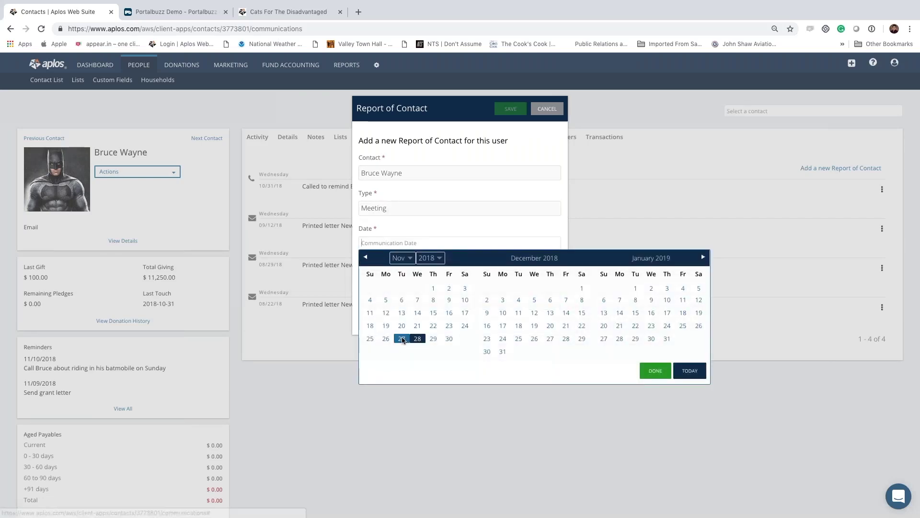
click(403, 339)
- Write in the report's content that you had coffee with the contact to talk about the crime problems
click(397, 288)
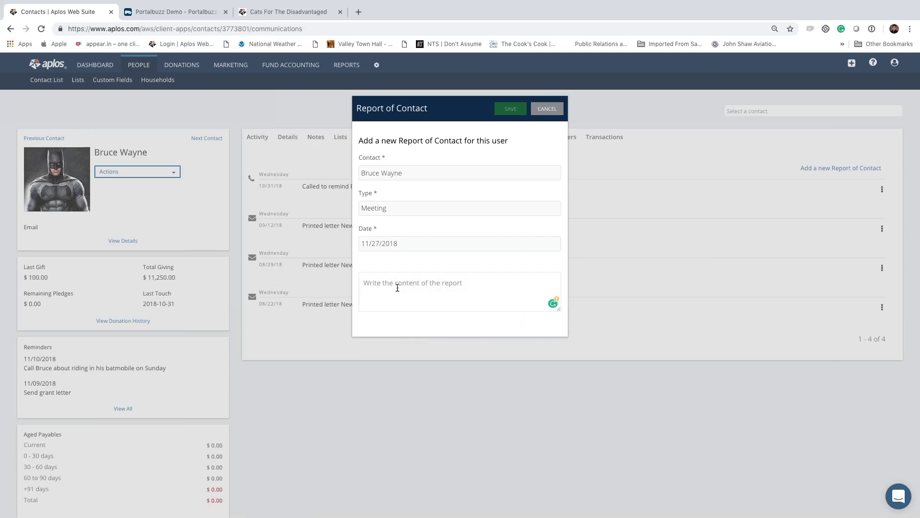
text(Had coffee with bruce to talk about)
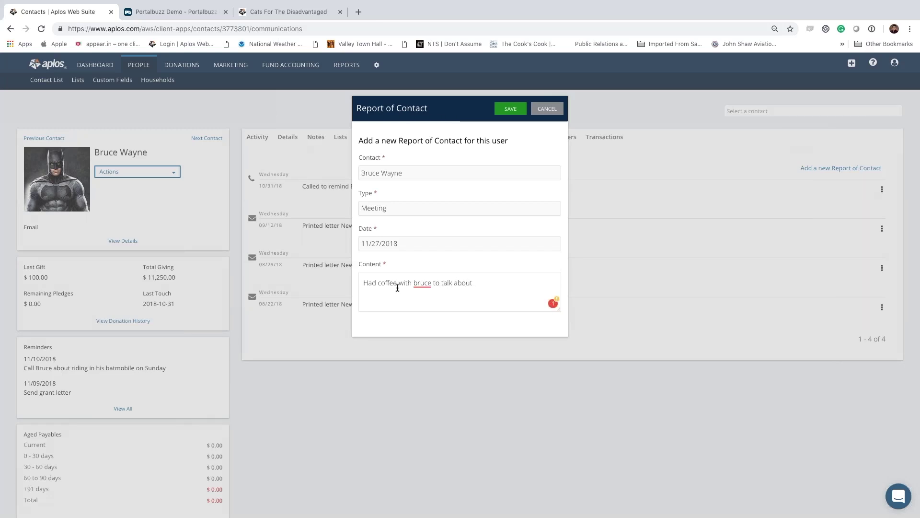
text( the crime problems in )
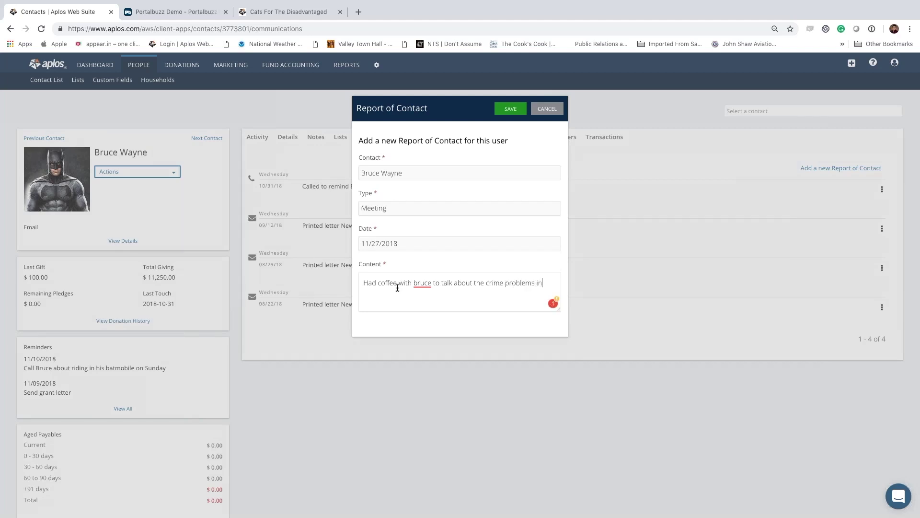
- Complete the meeting report's content with "Gotham." and save the new report of contact
text(Gotham.)
mouse_move(414, 286)
click(509, 110)
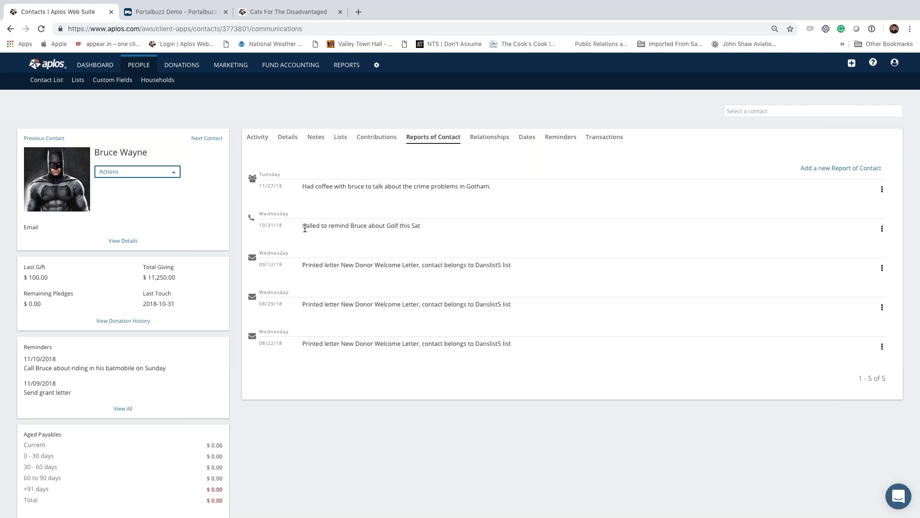
- Review the contact's earlier call and letter reports, along with the relationships, dates and reminders on the profile
drag(305, 228, 431, 234)
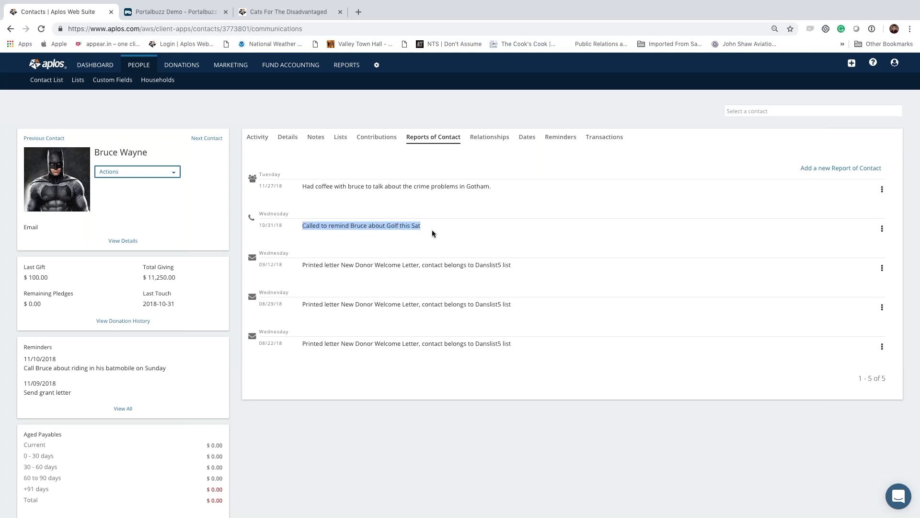
drag(306, 266, 369, 266)
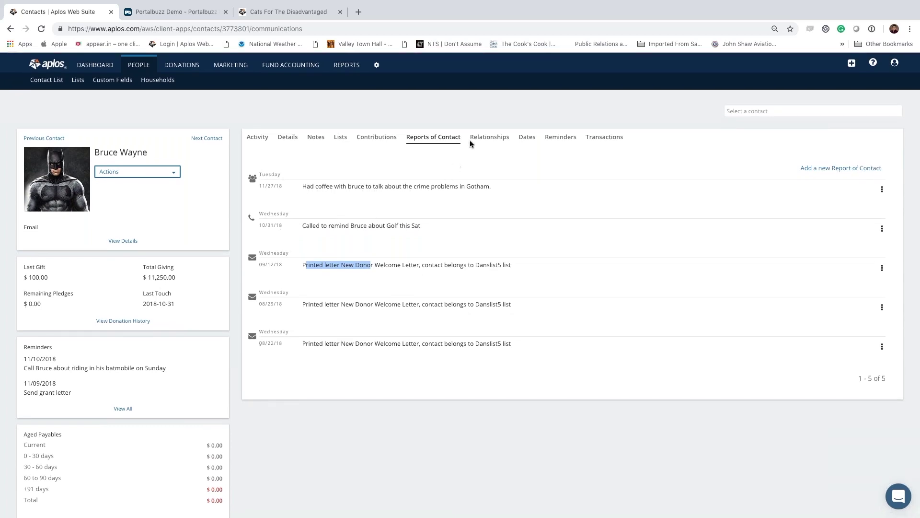
click(487, 139)
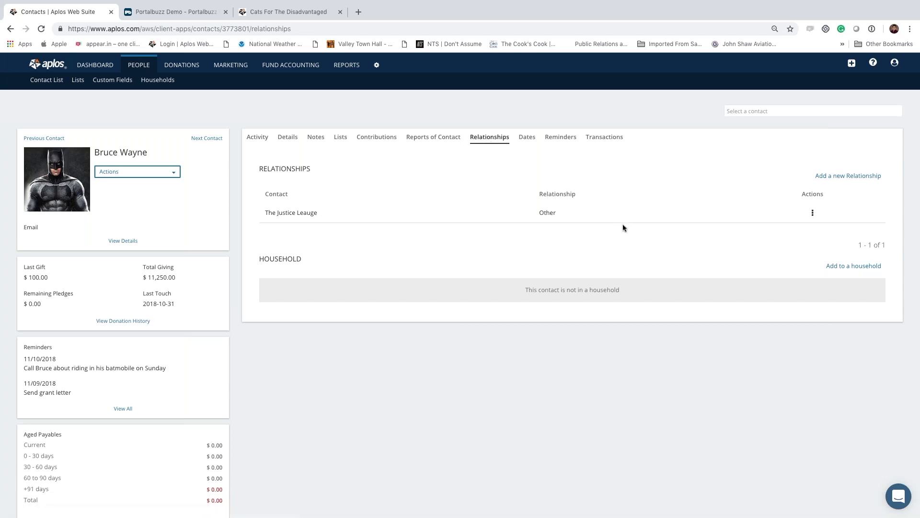
click(529, 139)
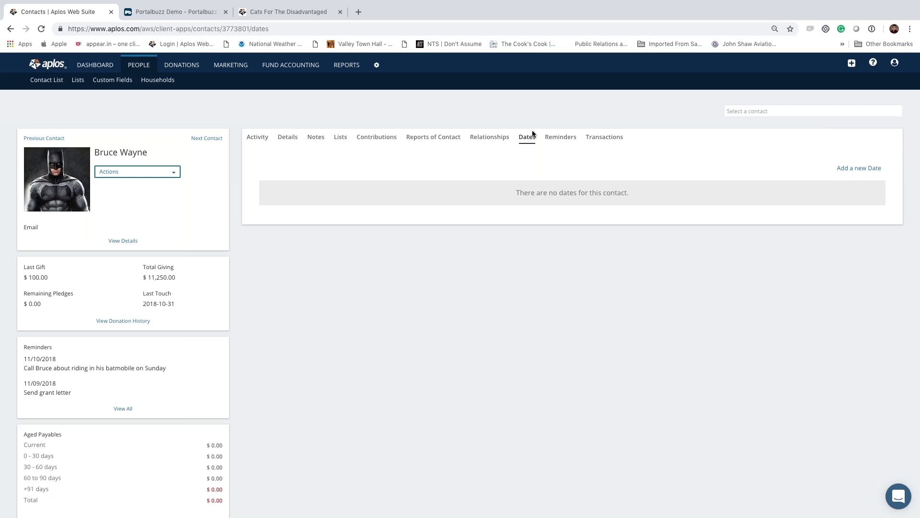
click(561, 138)
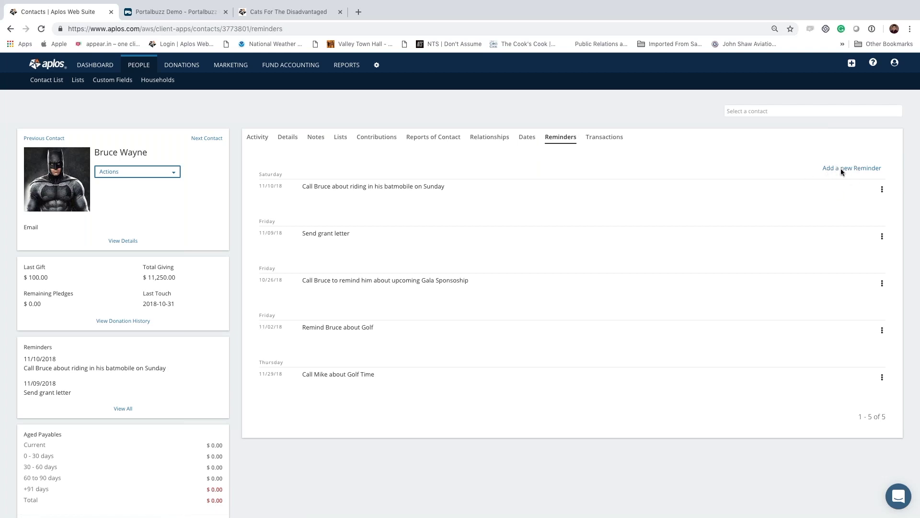
- Open the marketing feed and examine the due reminders, first-time donor entries and this week's activity
mouse_move(228, 68)
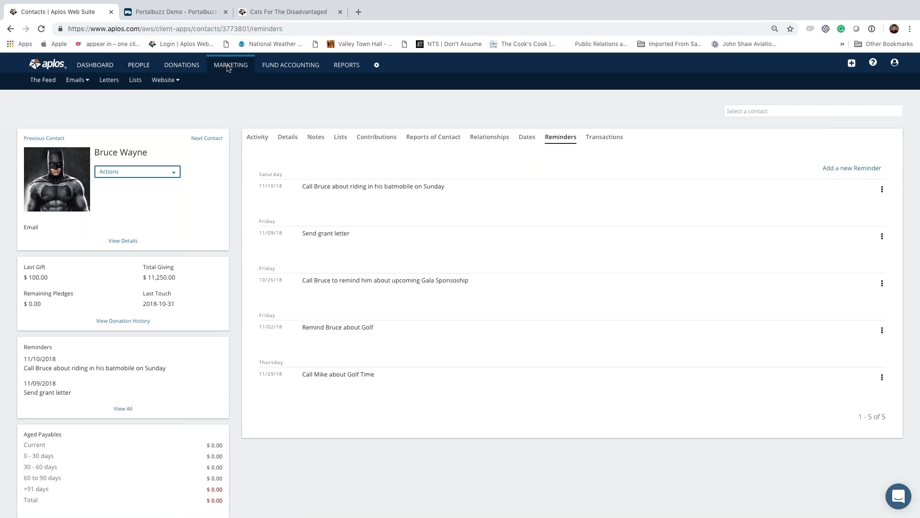
click(43, 85)
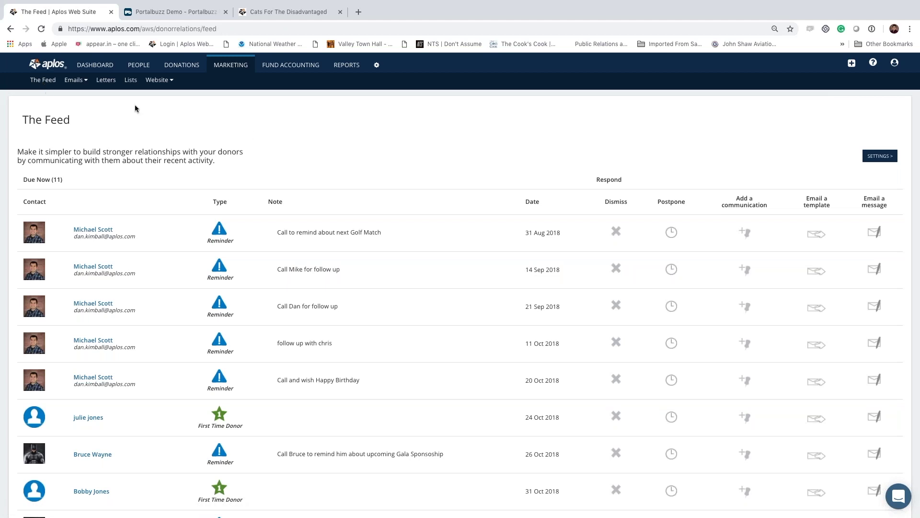
scroll(254, 132, down, 7)
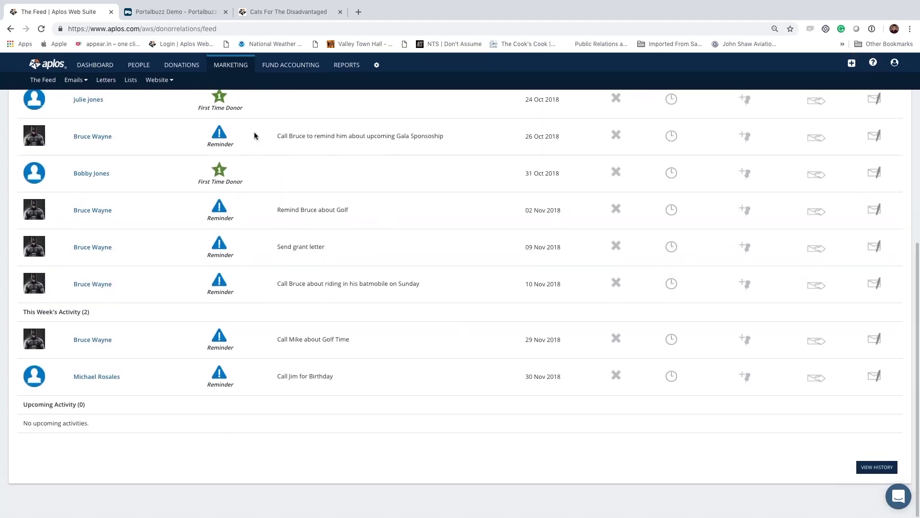
scroll(254, 134, up, 7)
scroll(255, 136, down, 7)
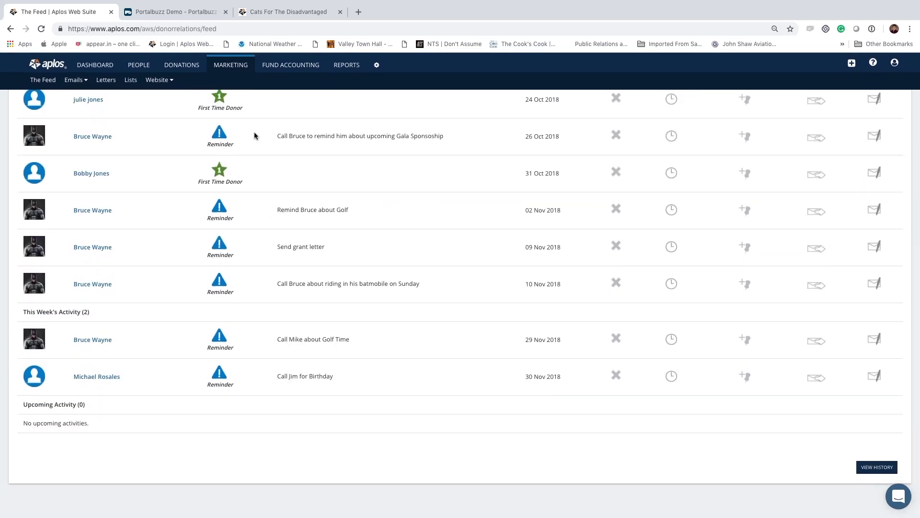
scroll(255, 136, up, 7)
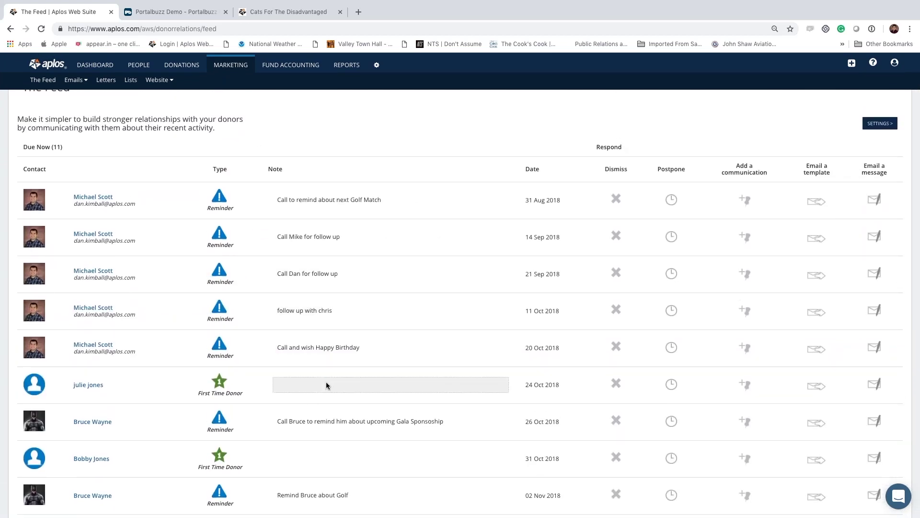
scroll(326, 381, down, 6)
scroll(325, 381, up, 7)
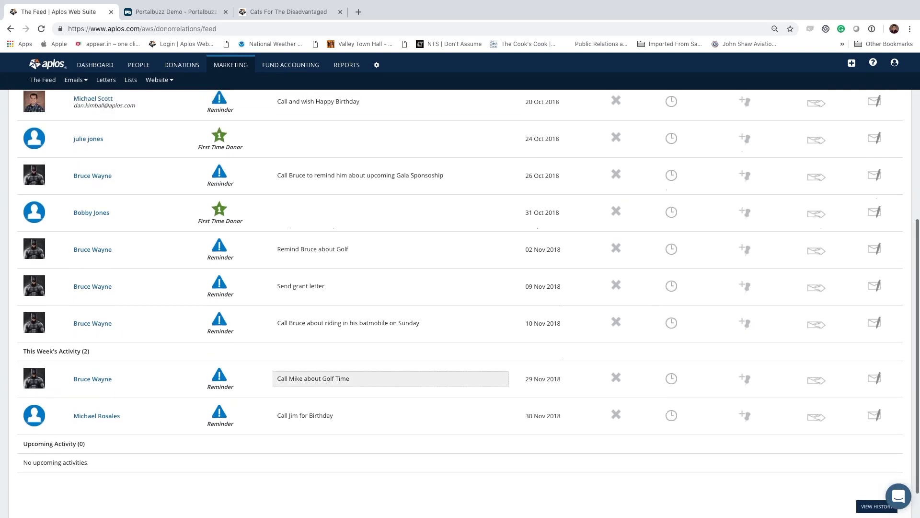
- Return to the people area and examine its static and dynamic contact lists
click(9, 29)
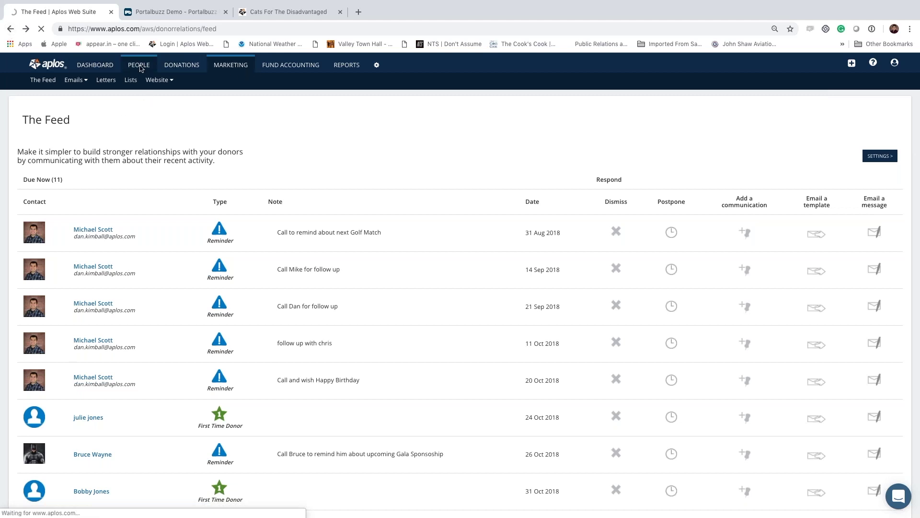
mouse_move(141, 68)
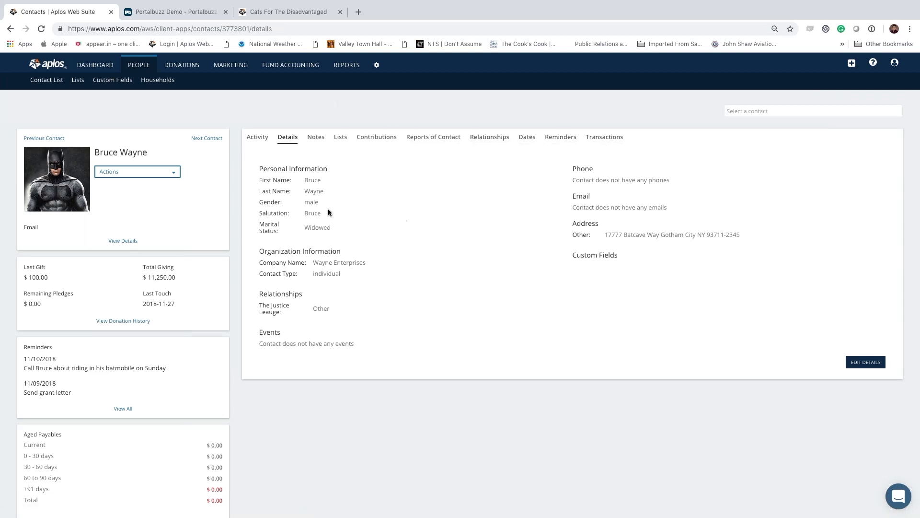
click(78, 80)
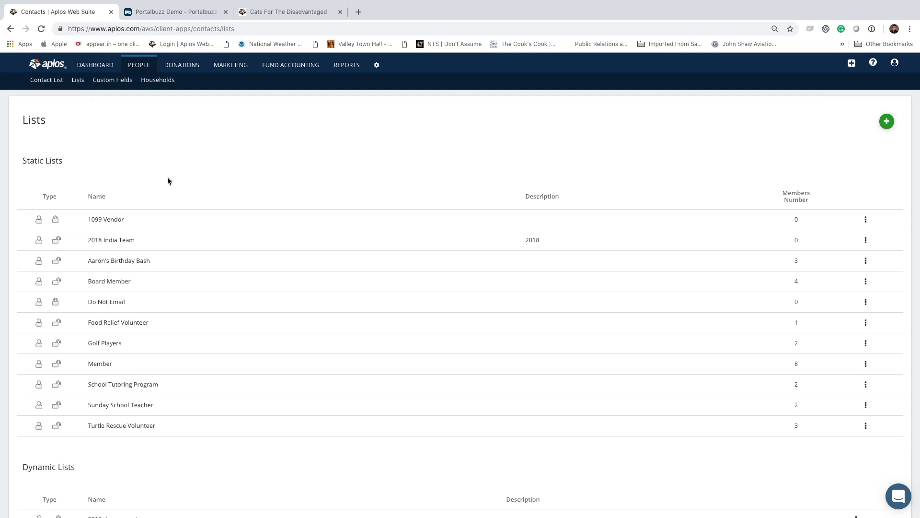
scroll(167, 179, down, 3)
scroll(168, 180, up, 3)
scroll(186, 154, down, 5)
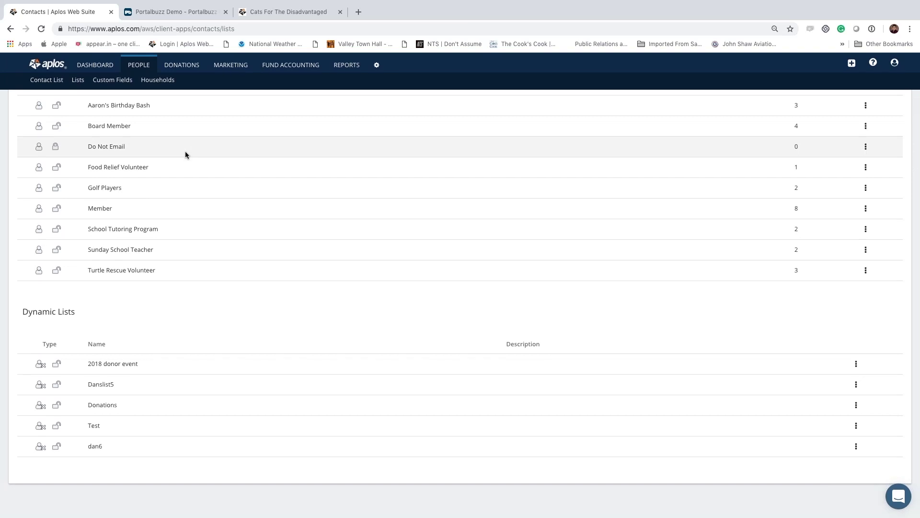
scroll(186, 154, up, 4)
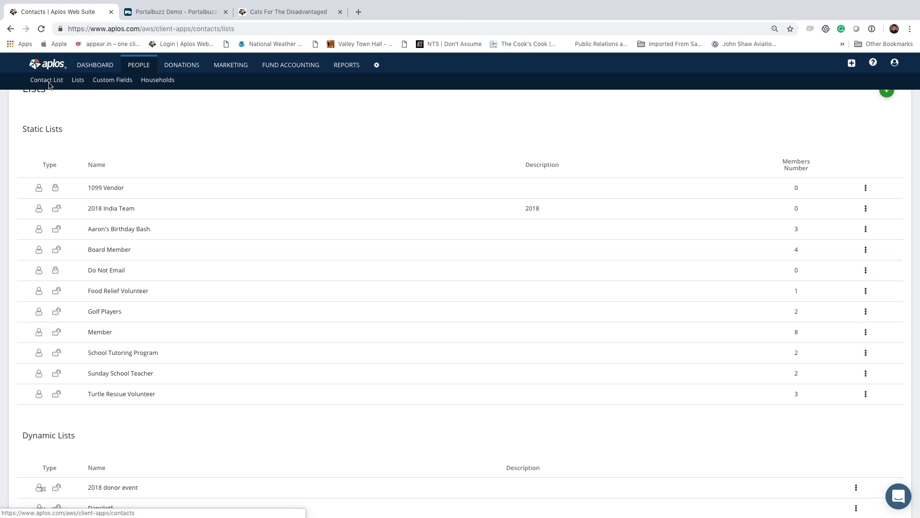
scroll(244, 140, down, 5)
scroll(243, 140, up, 5)
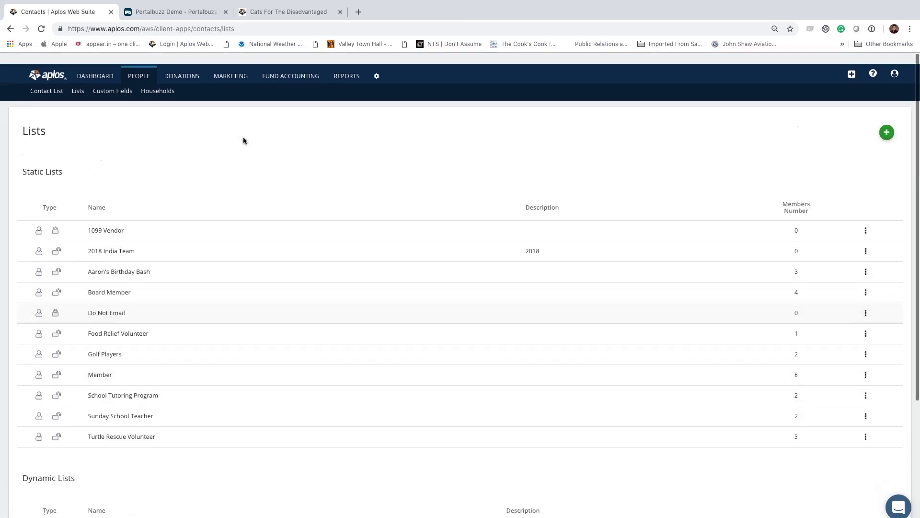
- Start a new dynamic list and look through the available filter criteria without choosing one
click(886, 123)
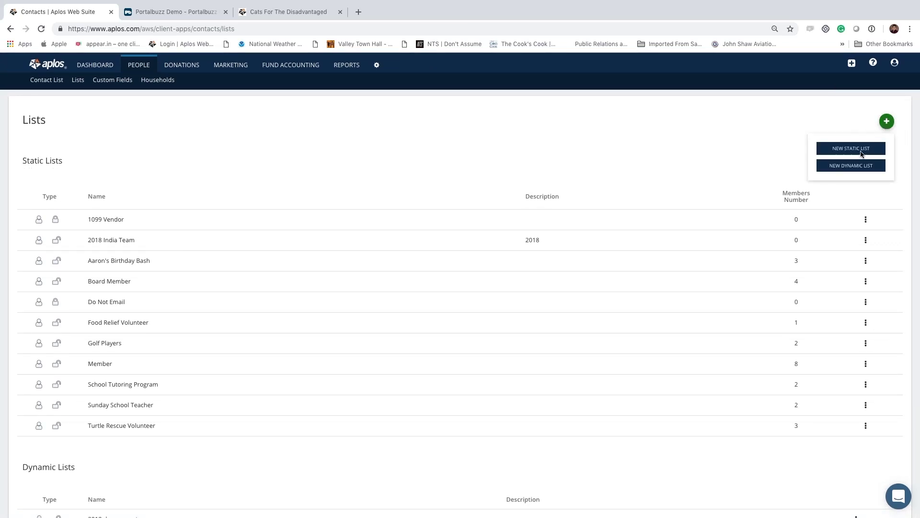
click(852, 167)
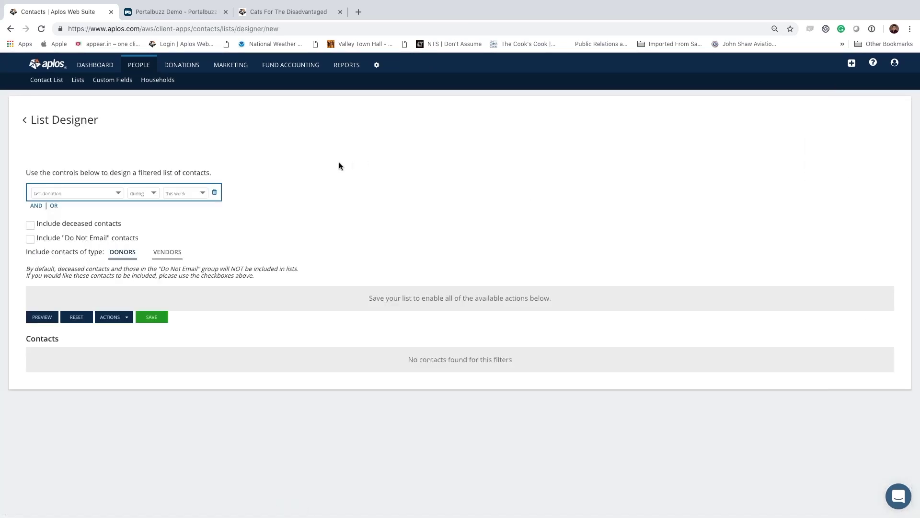
click(114, 193)
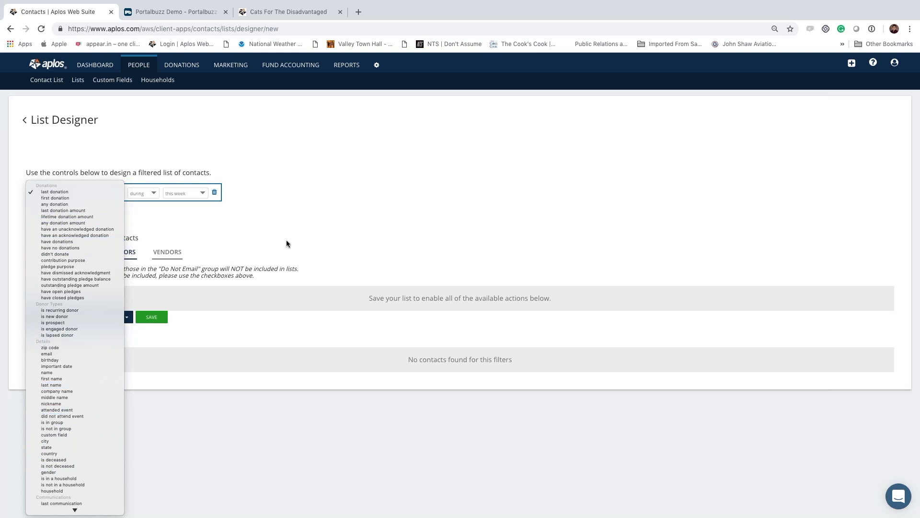
click(330, 168)
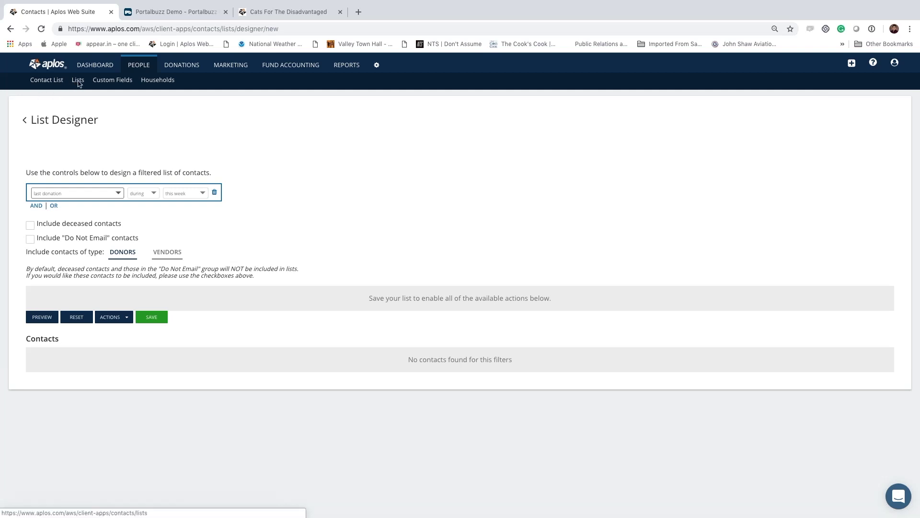
- Look at the custom fields and households, and view the members of the listed household
click(113, 80)
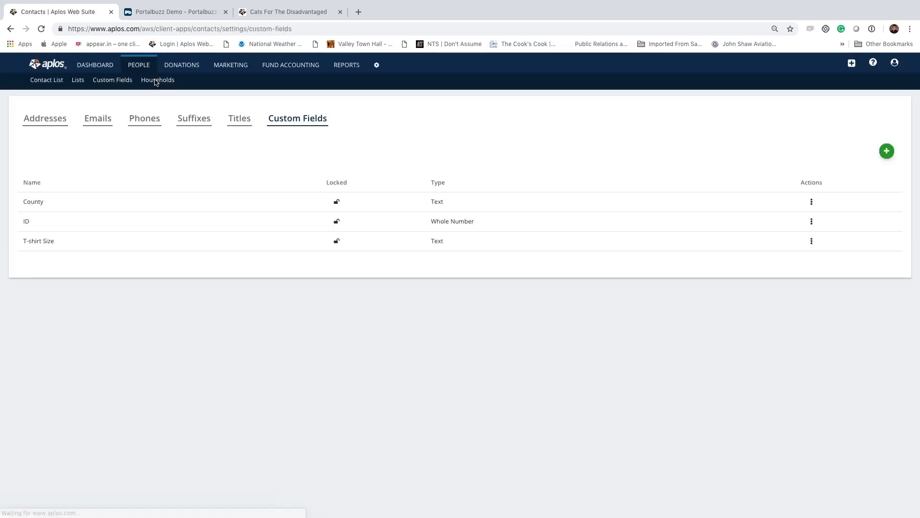
click(157, 81)
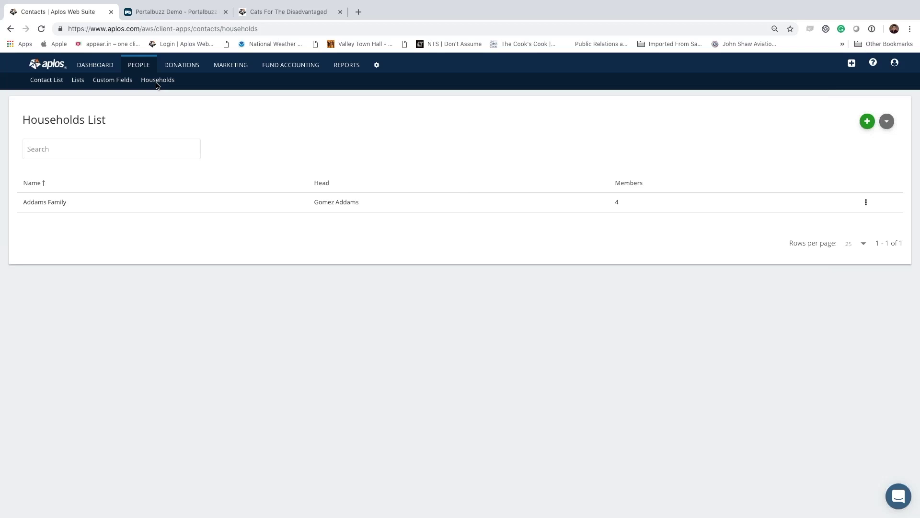
click(517, 202)
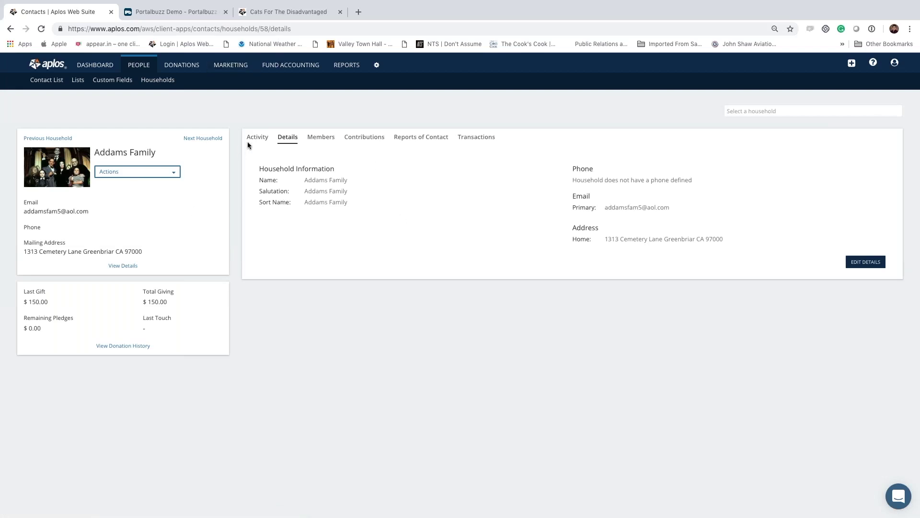
click(322, 138)
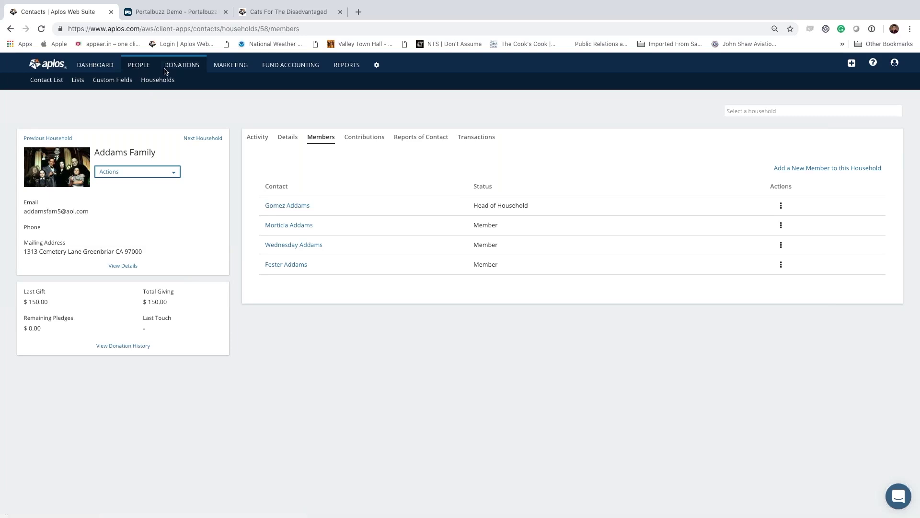
- Review the donations area's Fundraising Center, donation purposes and events list
mouse_move(170, 73)
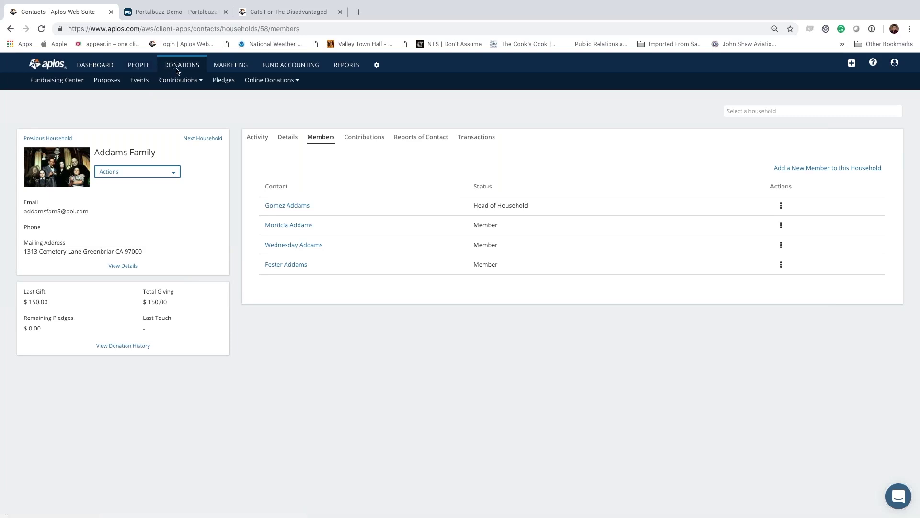
click(56, 82)
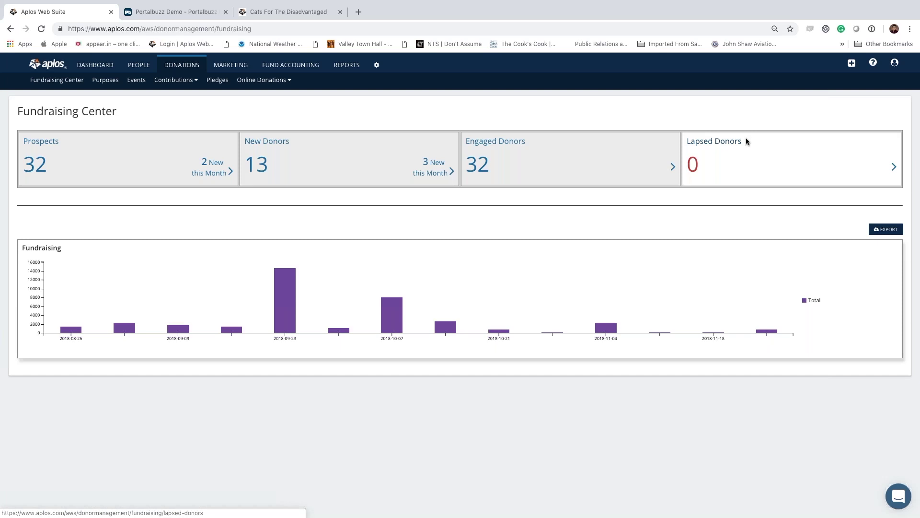
click(108, 83)
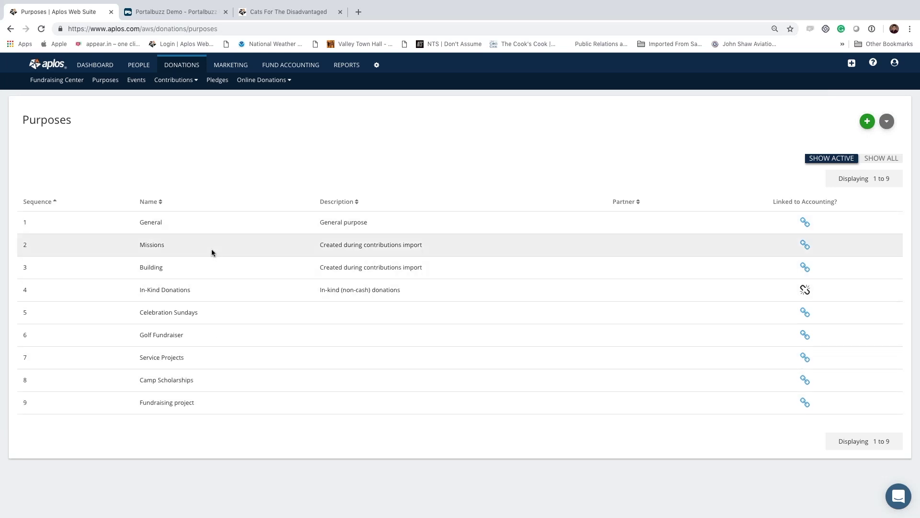
click(136, 83)
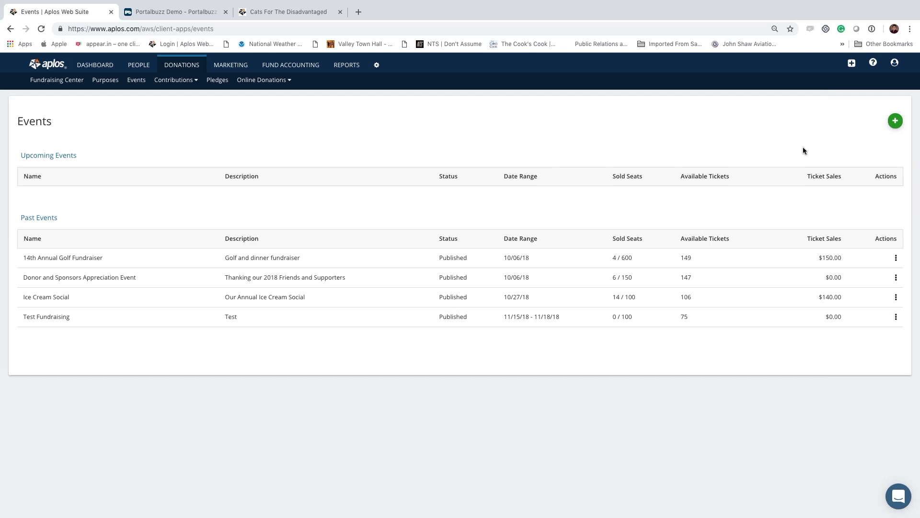
- Open a new event form, examine its information, location, branding and social media sections, and return to the events list
click(895, 123)
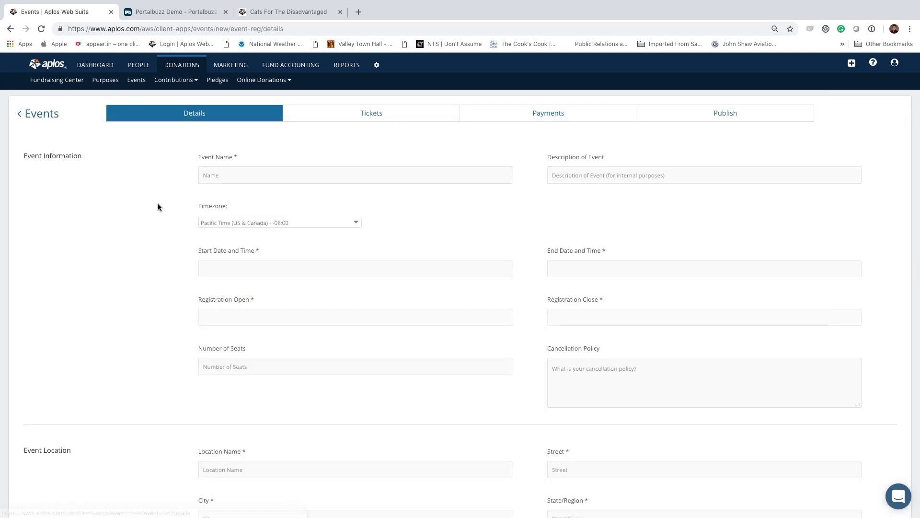
scroll(158, 205, down, 1)
scroll(158, 207, up, 1)
scroll(158, 206, down, 6)
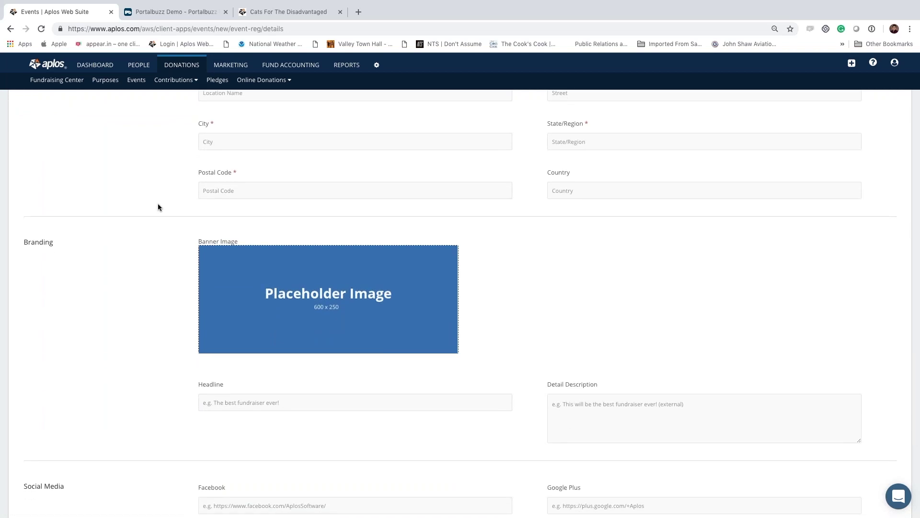
scroll(158, 207, down, 3)
scroll(158, 207, up, 10)
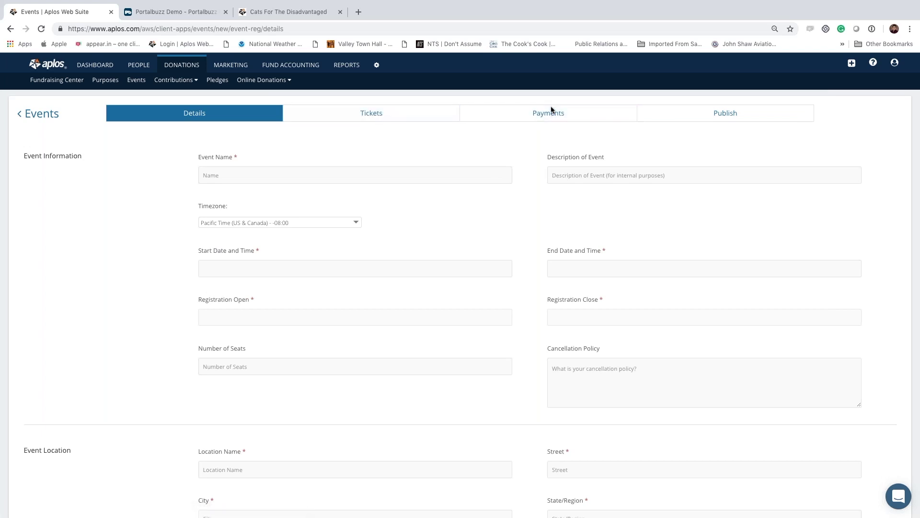
scroll(368, 230, up, 1)
scroll(367, 229, down, 6)
scroll(367, 229, up, 6)
click(136, 80)
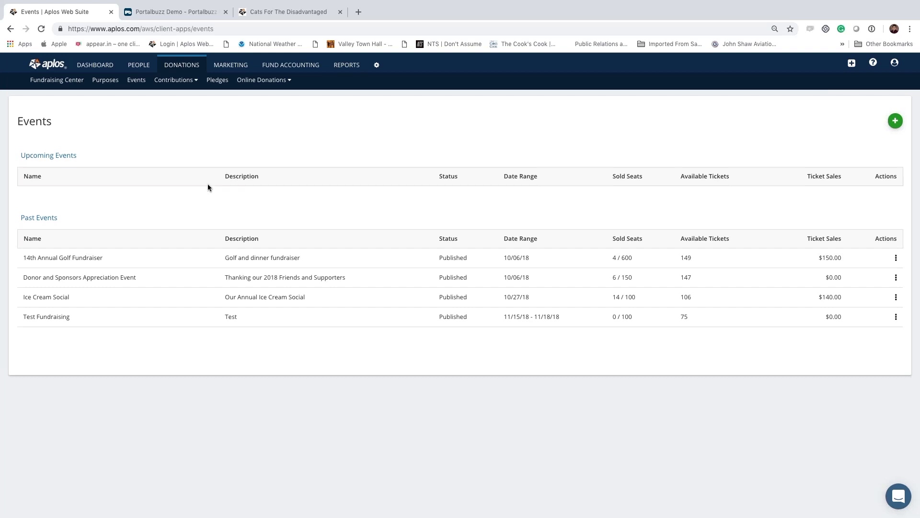
- Open the list of contribution deposits in the donations area
click(261, 79)
click(178, 80)
click(166, 80)
click(173, 79)
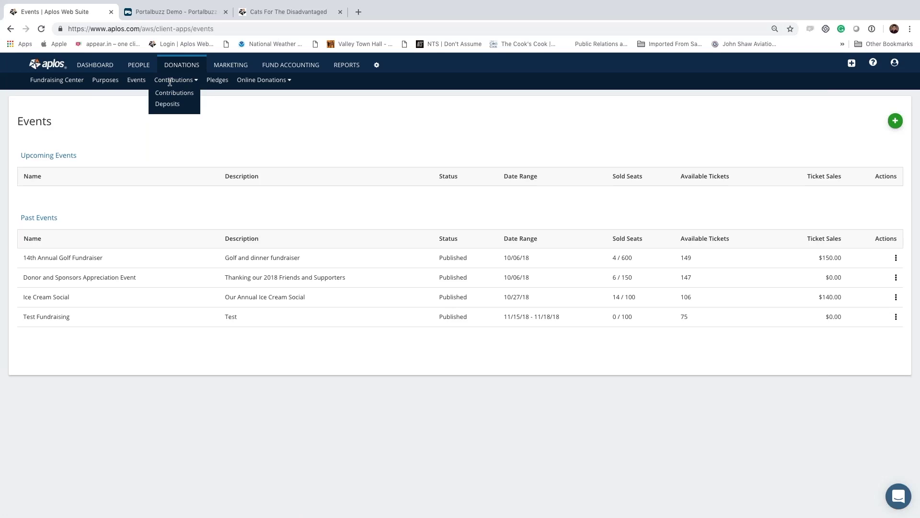
click(165, 106)
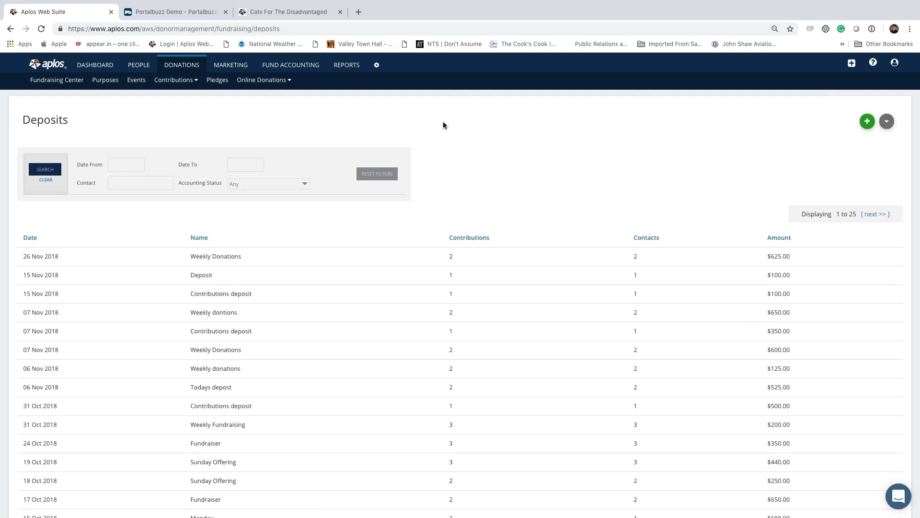
mouse_move(156, 86)
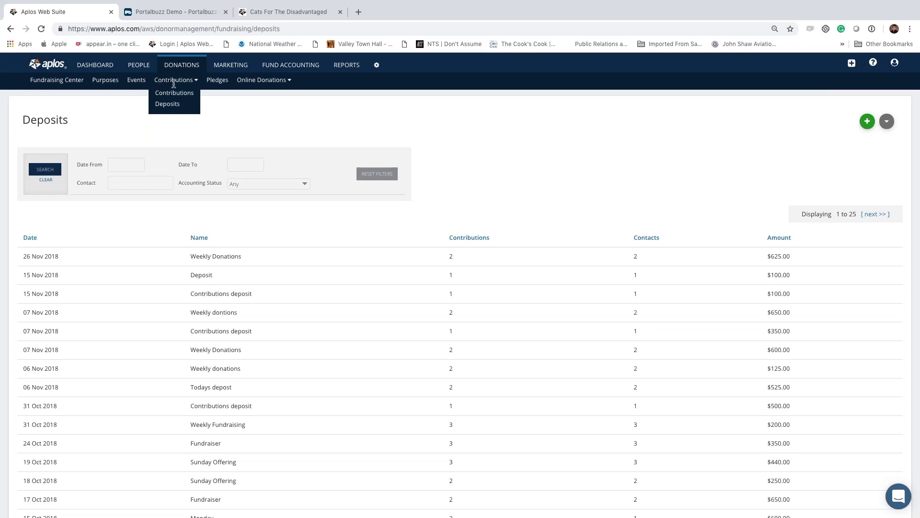
- Start a new contributions deposit and name the batch "Weekly Donation"
click(867, 121)
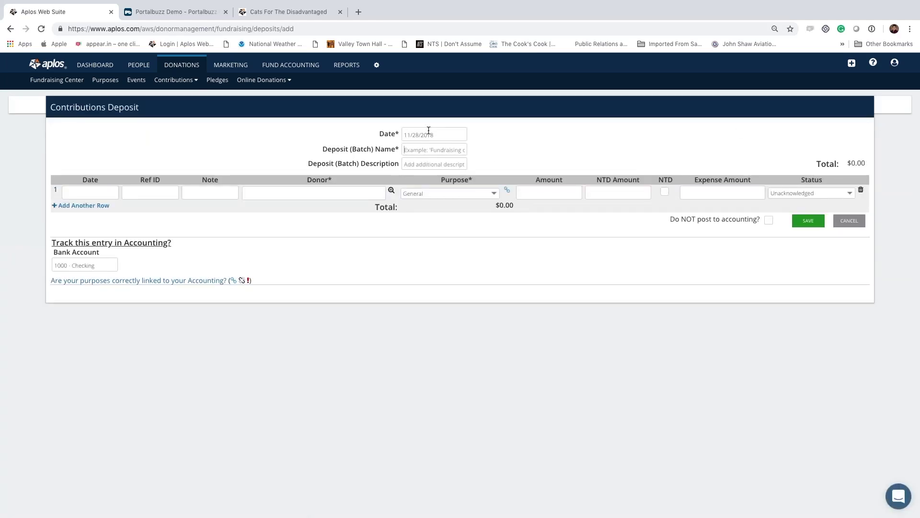
click(425, 151)
click(425, 153)
text(Wrrkly)
key(BackSpace)
key(BackSpace)
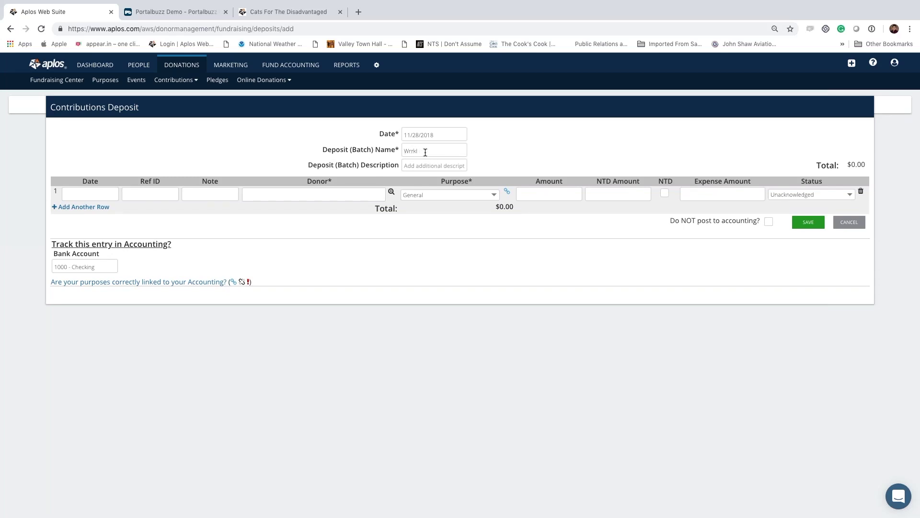
text(eekly Donation)
- Fill in the first contribution row with the date 11/26/2018, reference ID 155 and an existing donor
click(79, 195)
click(89, 289)
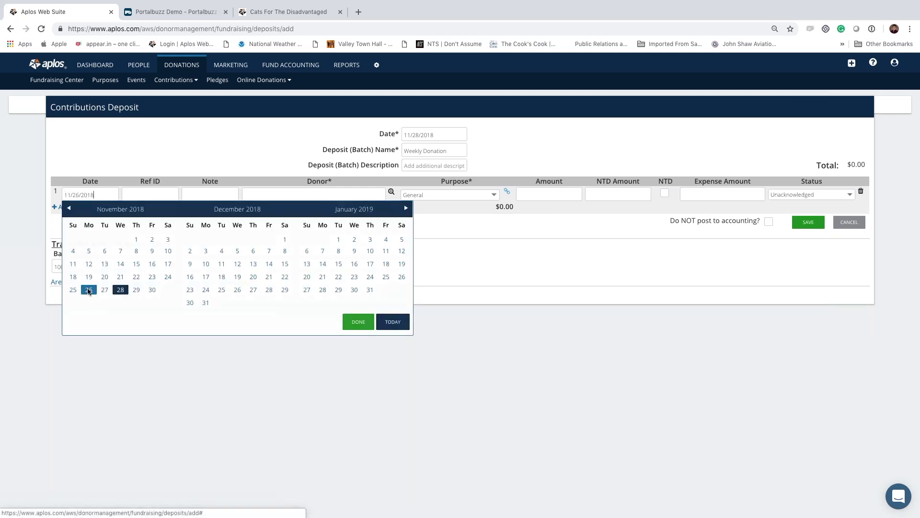
click(139, 192)
text(155)
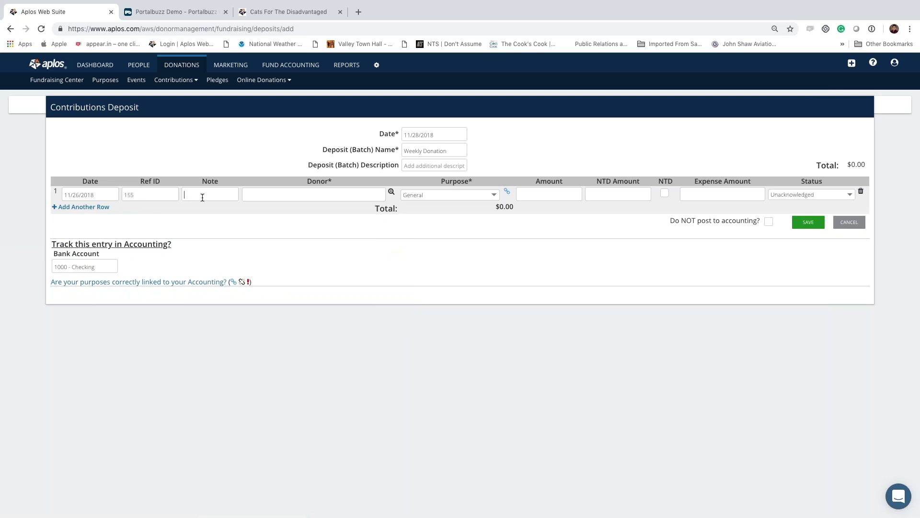
click(297, 194)
text(aa)
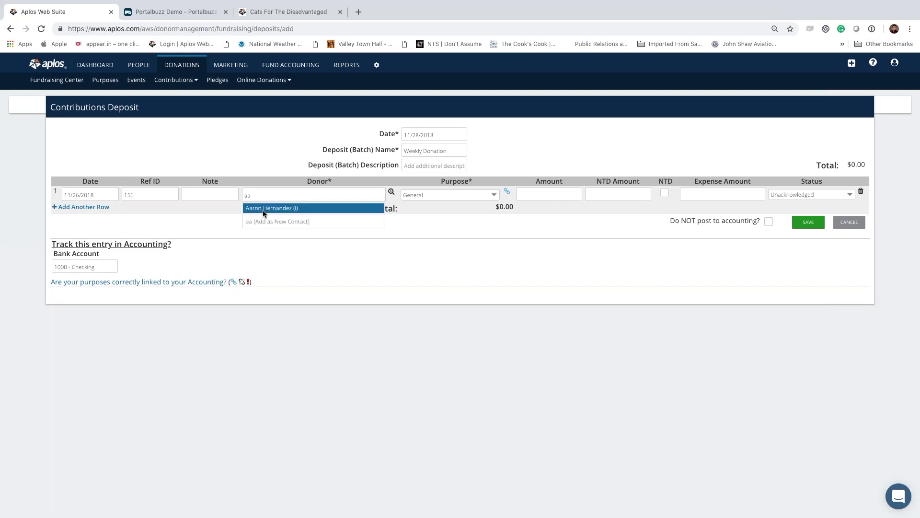
click(263, 209)
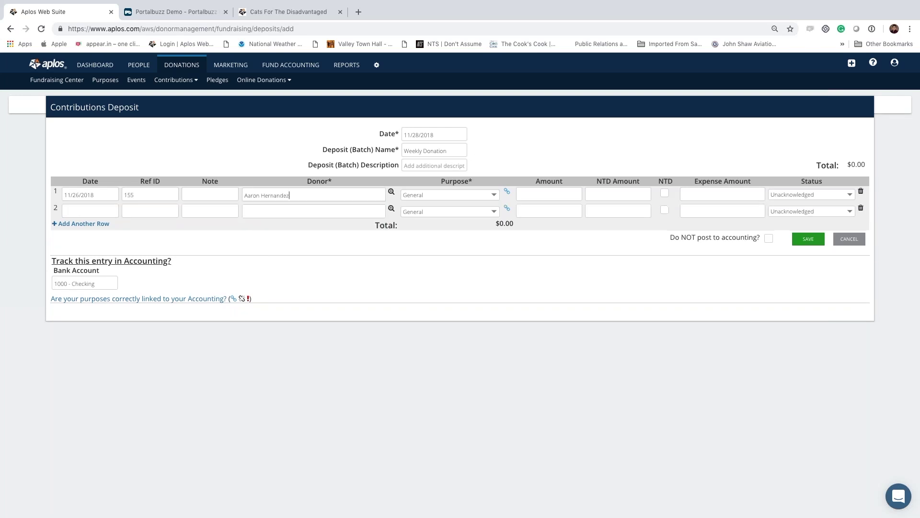
- Assign the first contribution to the Missions purpose with an amount of 200
click(468, 194)
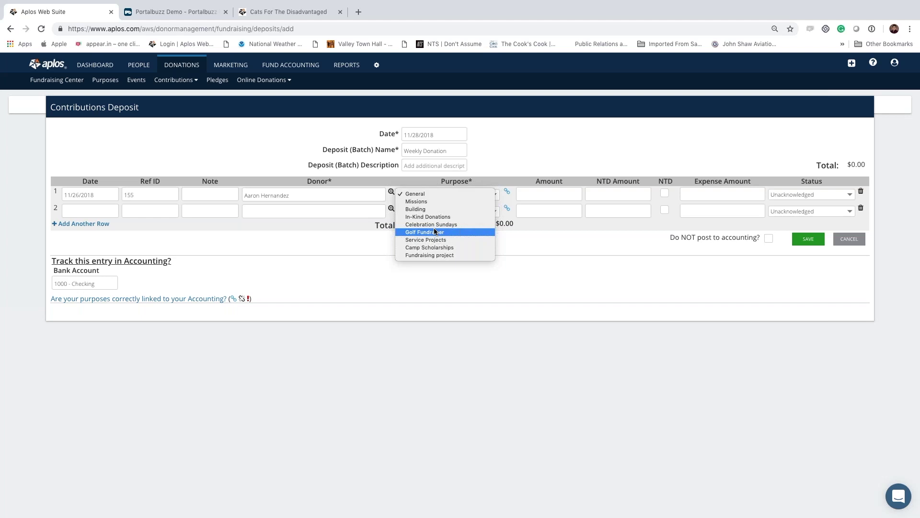
click(423, 202)
click(561, 194)
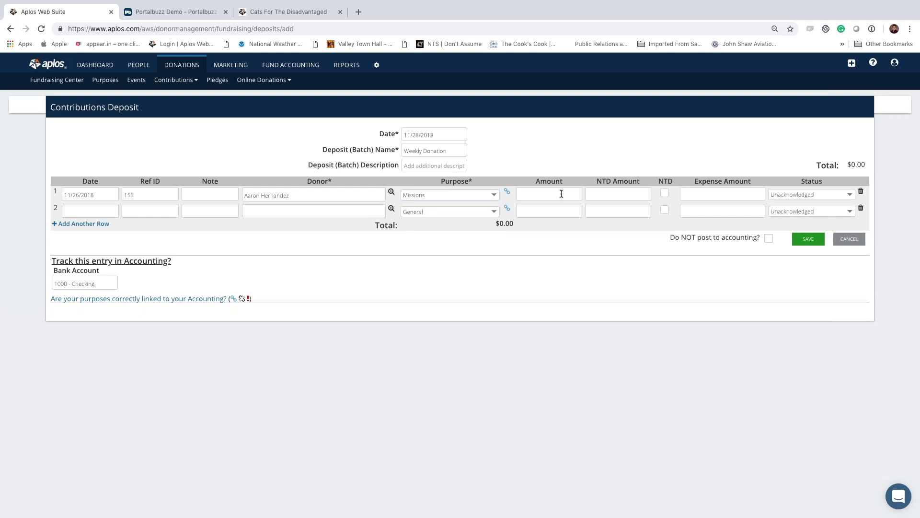
text(200)
- Try the Acknowledged status on the first contribution and set it to Dismiss
click(839, 196)
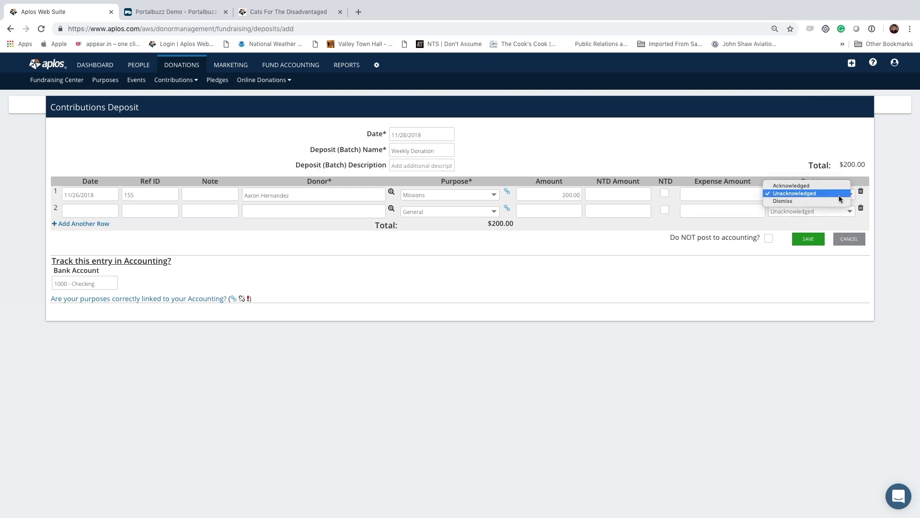
click(790, 186)
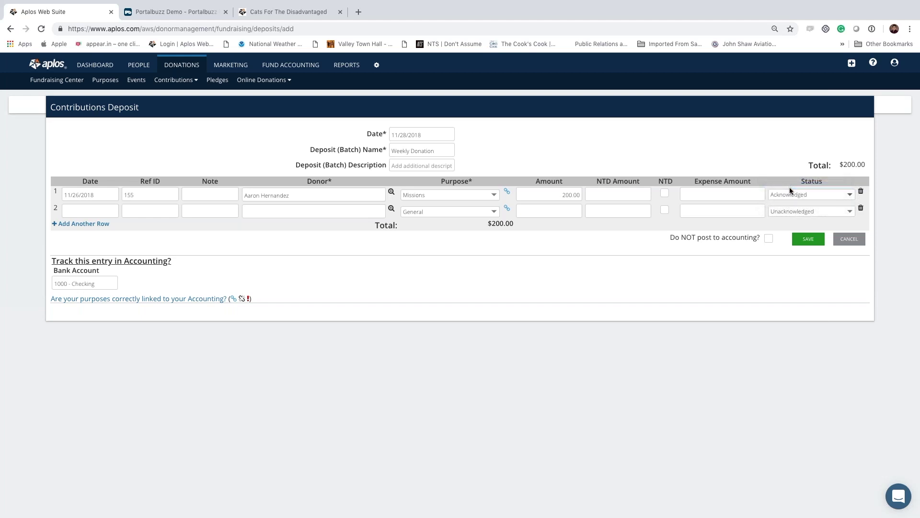
click(843, 195)
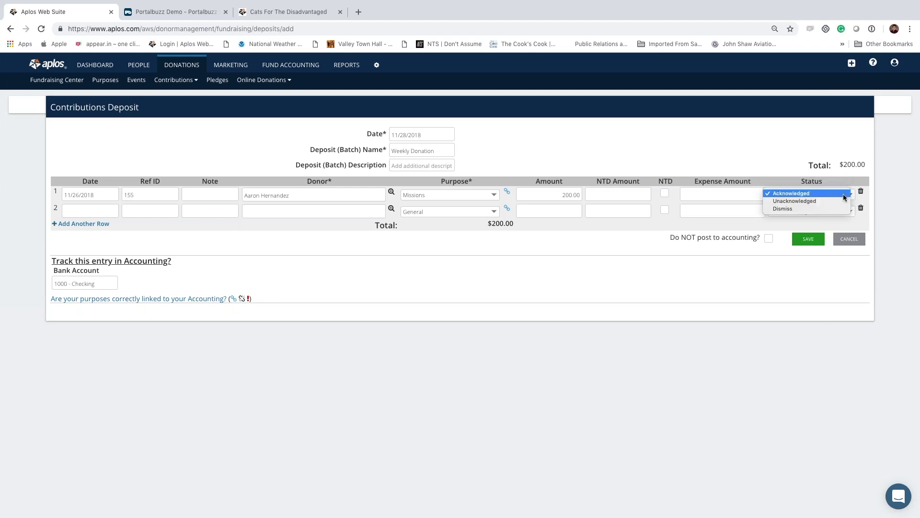
click(784, 209)
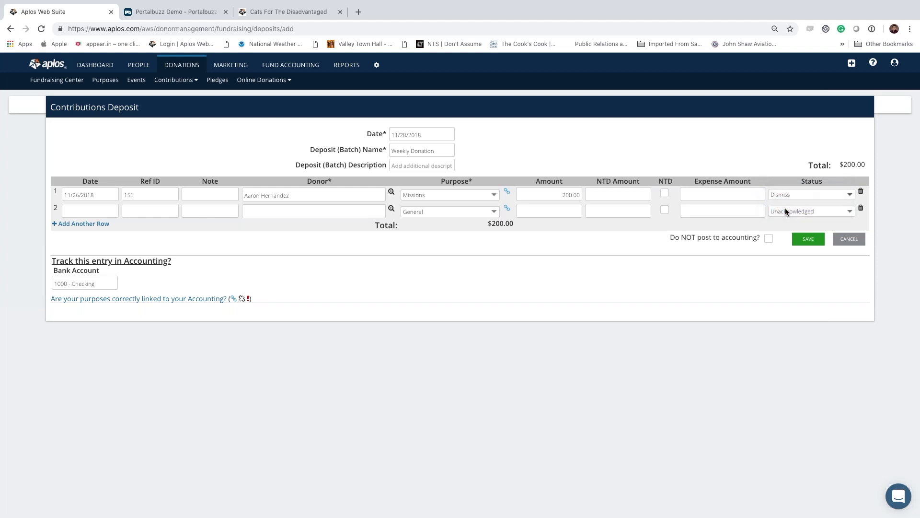
- Fill in the second contribution row with the date 11/27/2018, reference ID 156, an existing donor and an amount of 500
click(88, 211)
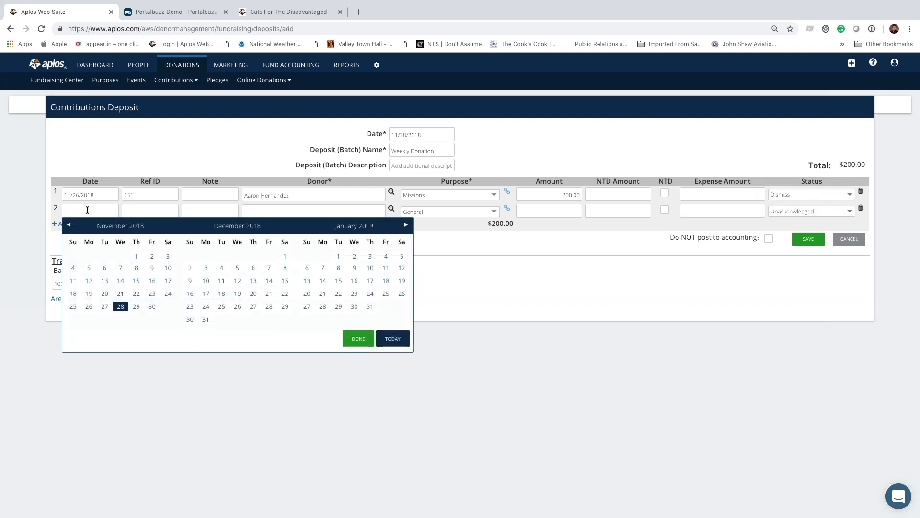
click(105, 306)
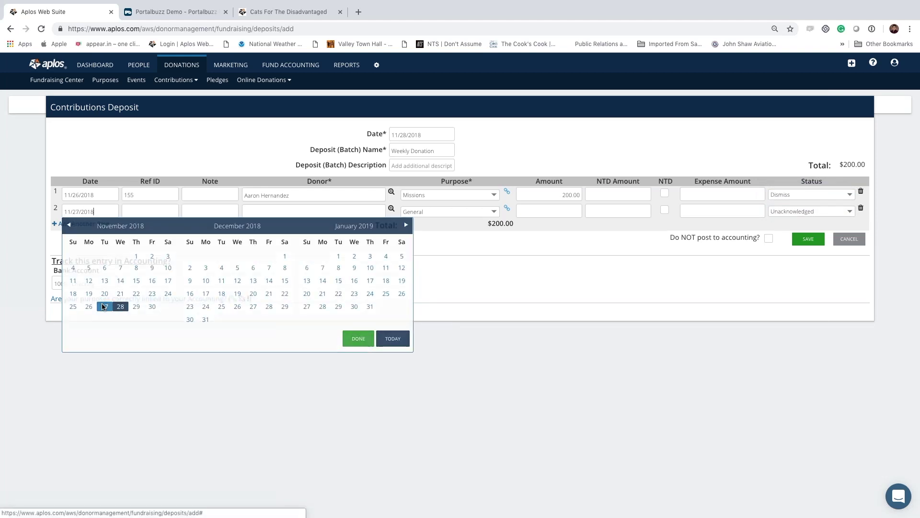
click(136, 211)
text(156)
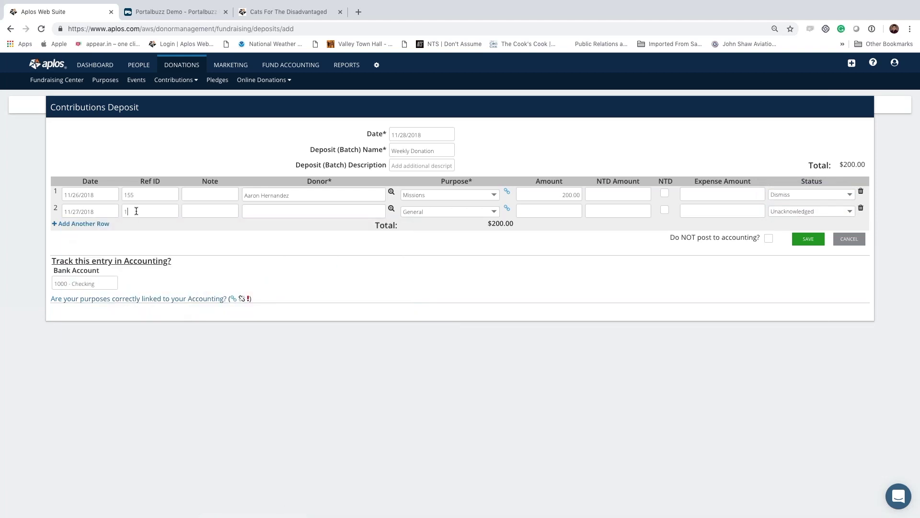
click(274, 210)
text(tim)
key(Down)
key(Down)
key(Up)
key(Return)
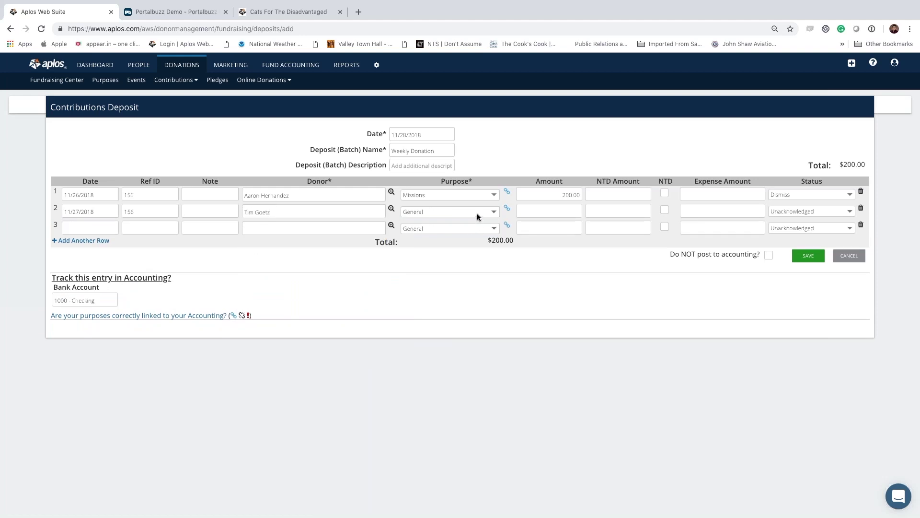
click(571, 206)
click(633, 208)
- Fill in the third contribution row with the date 11/26/2018, reference ID "Cash" and an existing donor
click(78, 226)
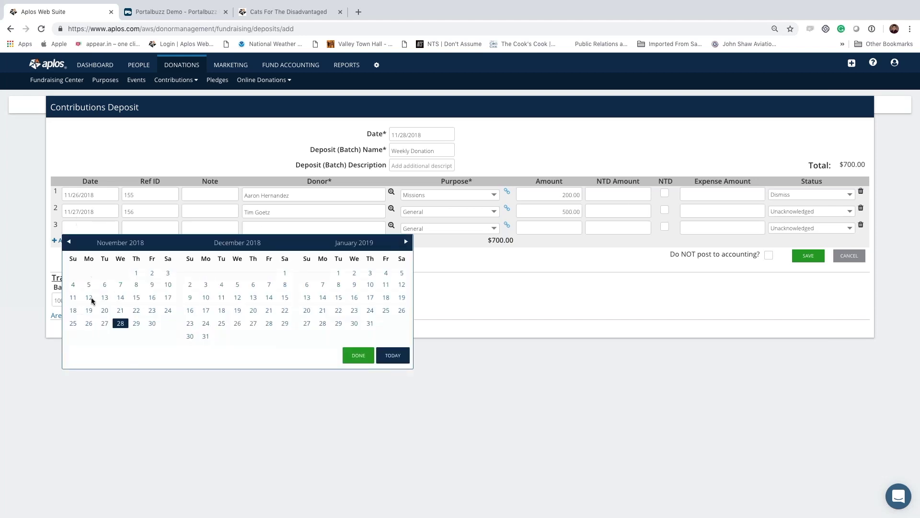
click(90, 324)
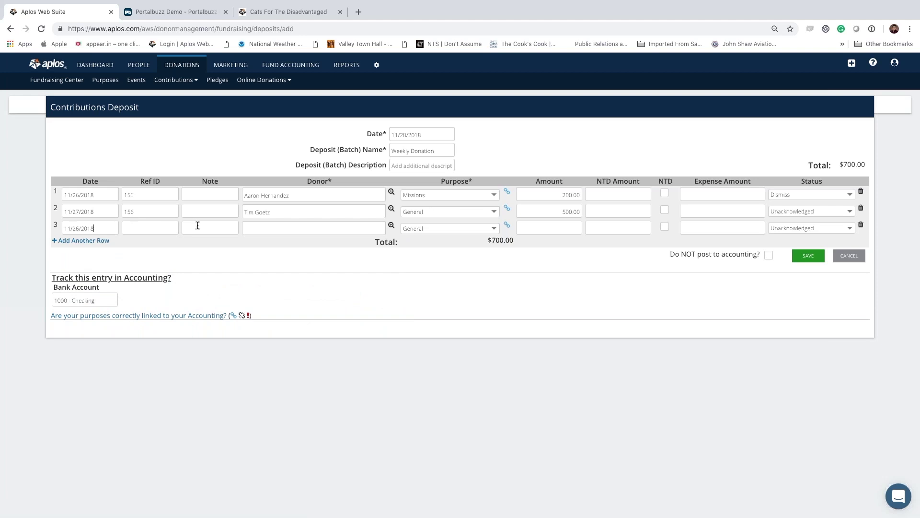
click(149, 225)
text(Cash)
text(jay)
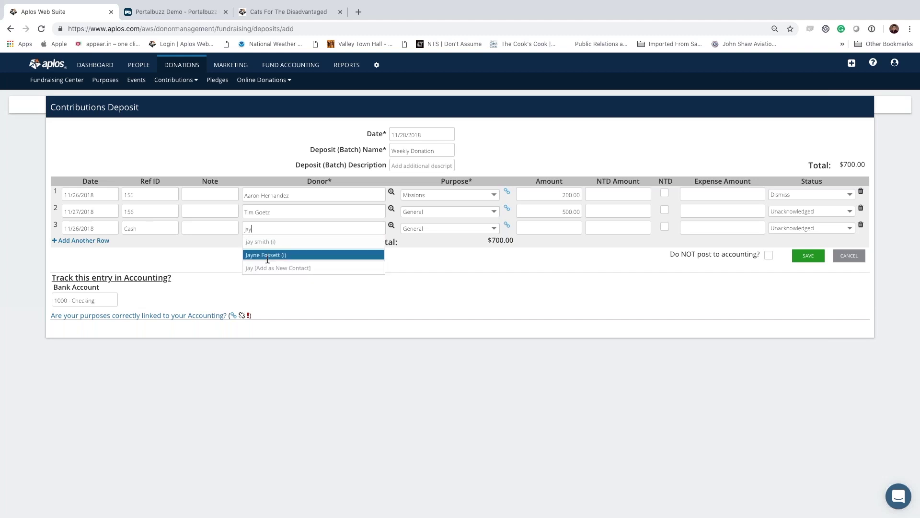
click(268, 255)
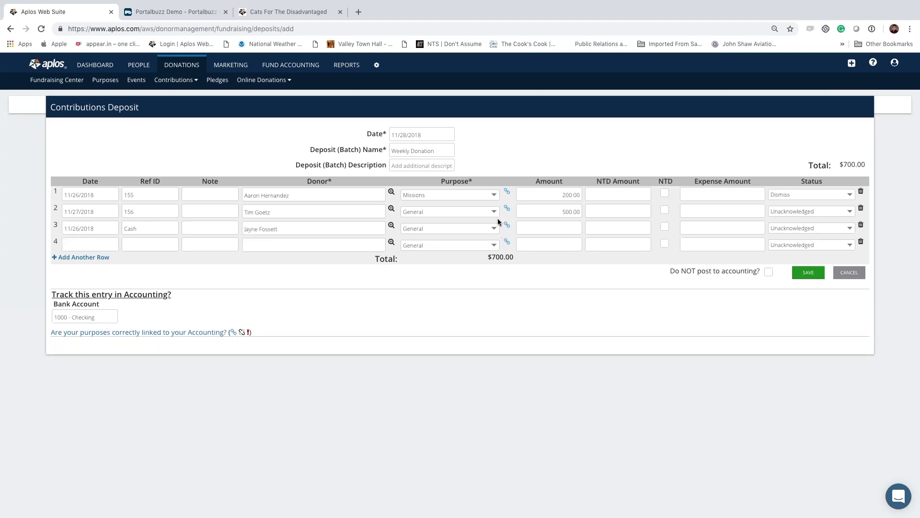
- Remove the empty fourth row, set the third contribution's amount to 25 and save the deposit
click(859, 243)
click(552, 226)
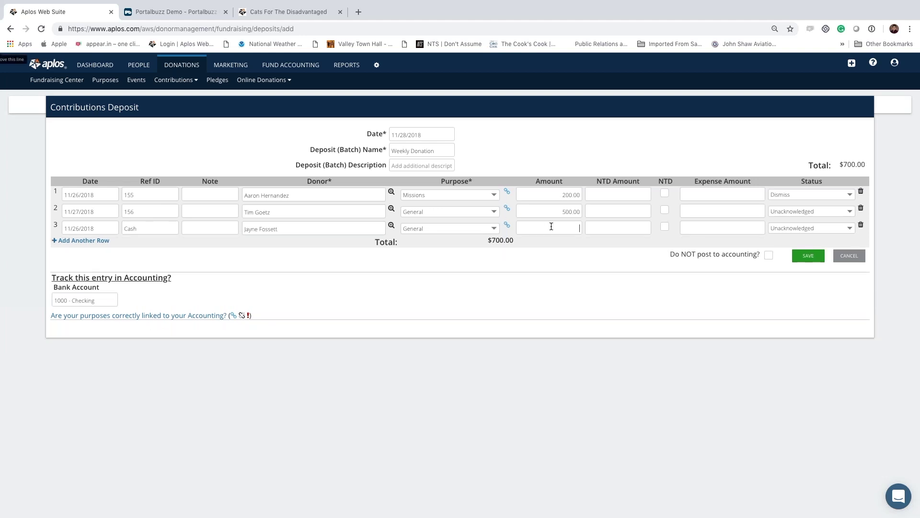
text(25)
click(598, 256)
click(810, 258)
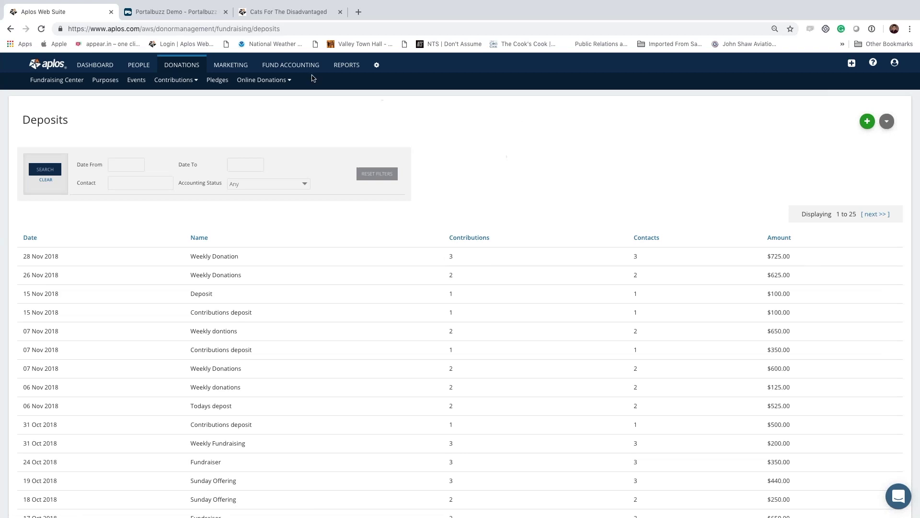
- Examine the checking account register in fund accounting and open the contributions list
mouse_move(298, 70)
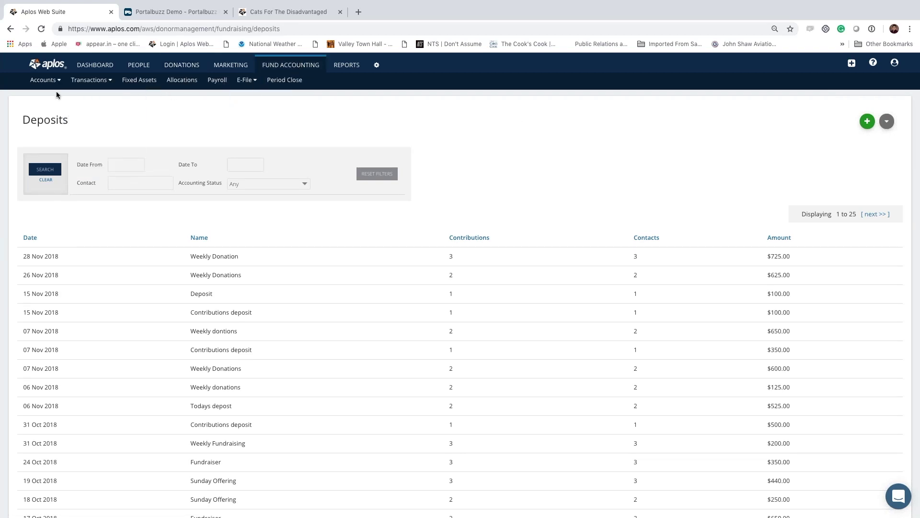
click(86, 94)
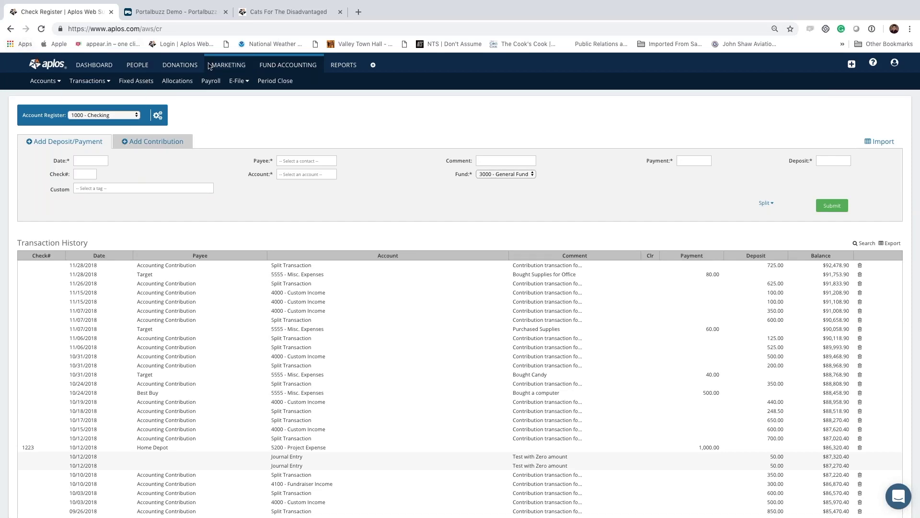
mouse_move(178, 69)
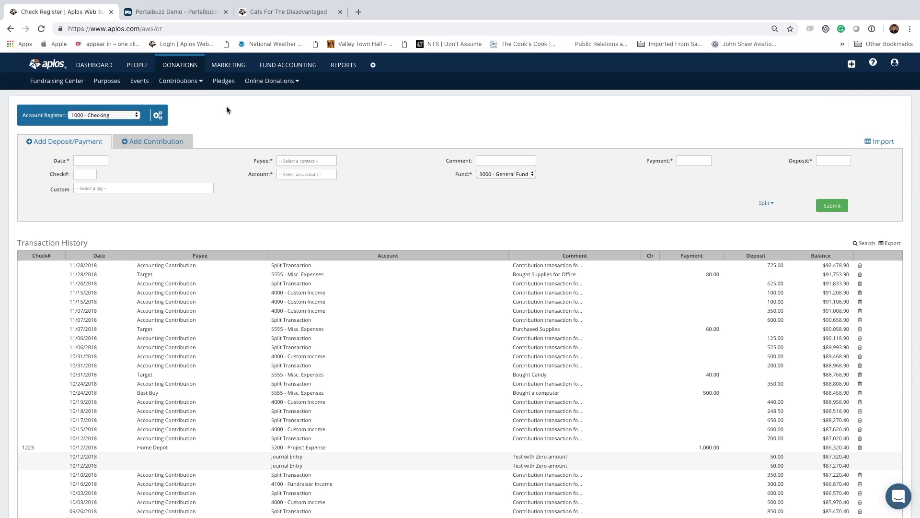
click(177, 98)
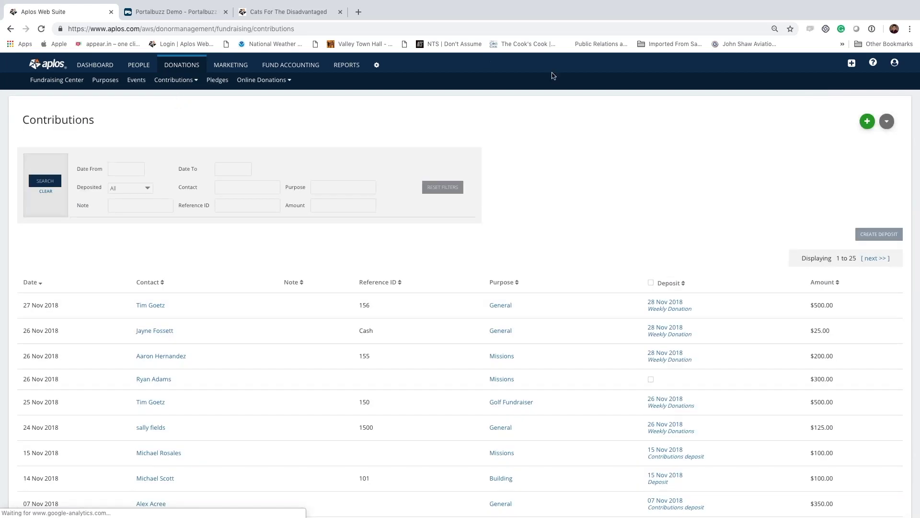
click(865, 122)
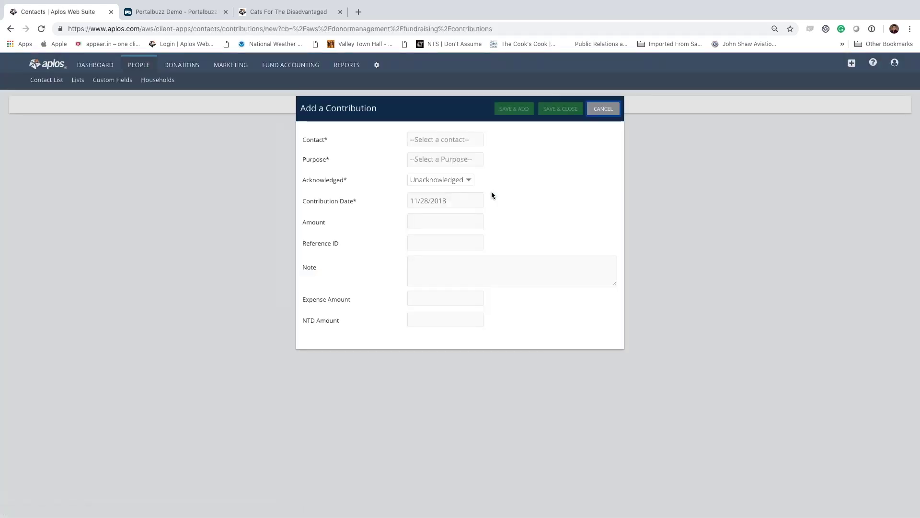
click(440, 141)
key(Down)
key(Down)
key(Down)
key(Down)
key(Up)
key(Return)
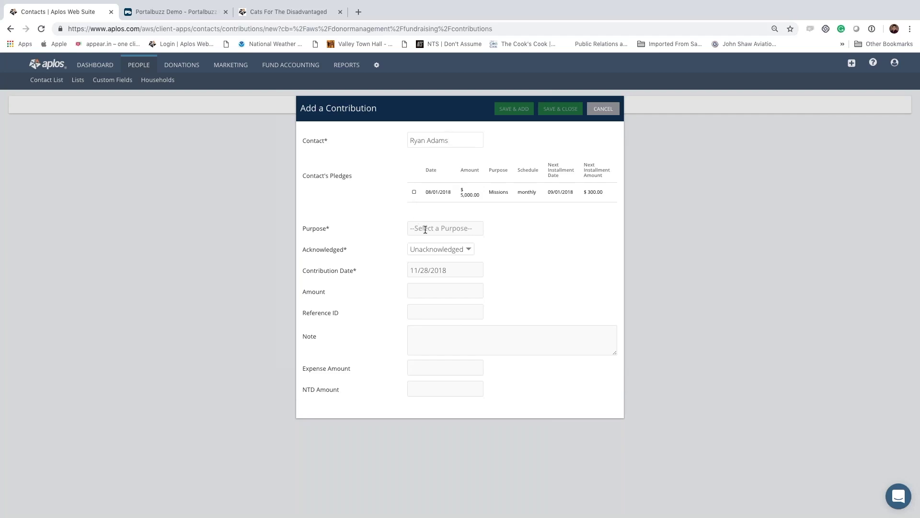
click(603, 108)
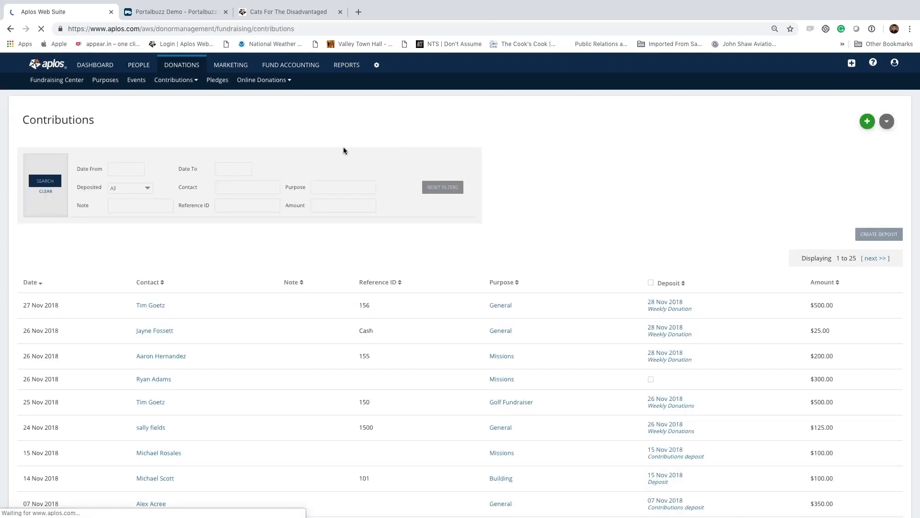
- Start a new single contribution and assign it to an existing contact found by searching for "mar"
click(866, 122)
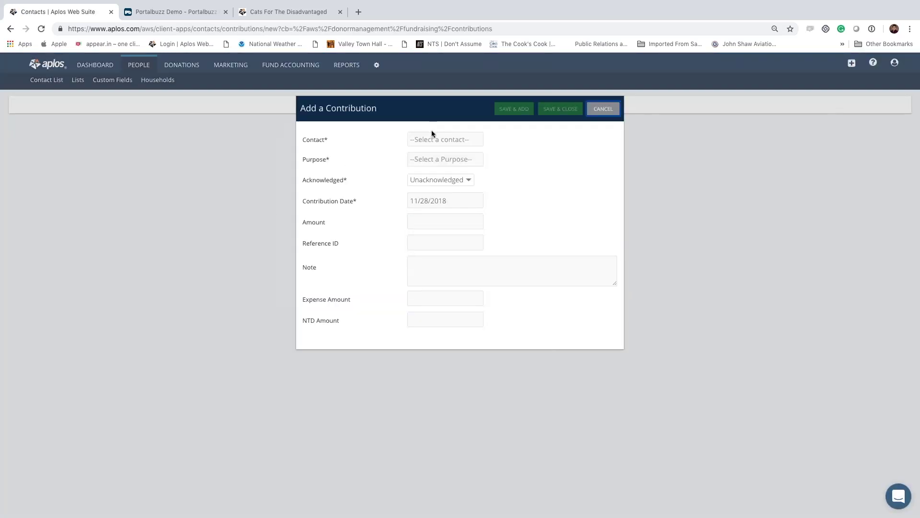
click(427, 139)
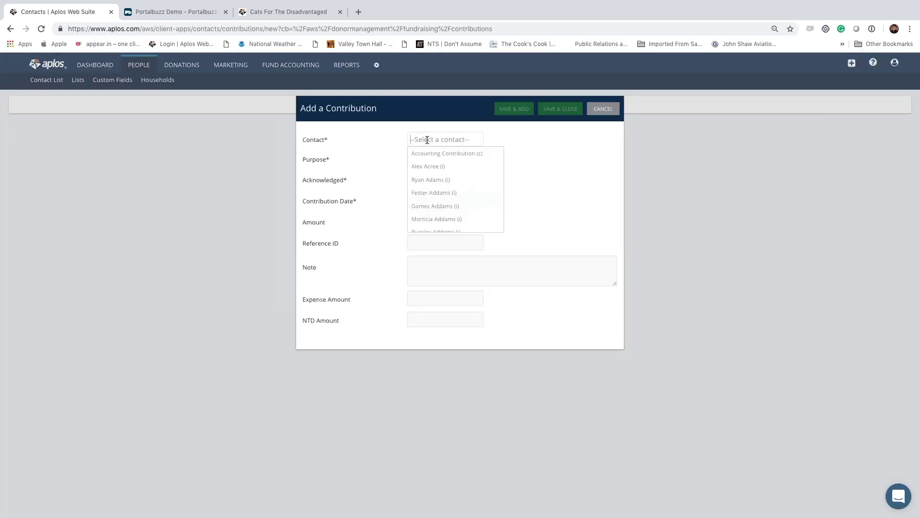
text(tom)
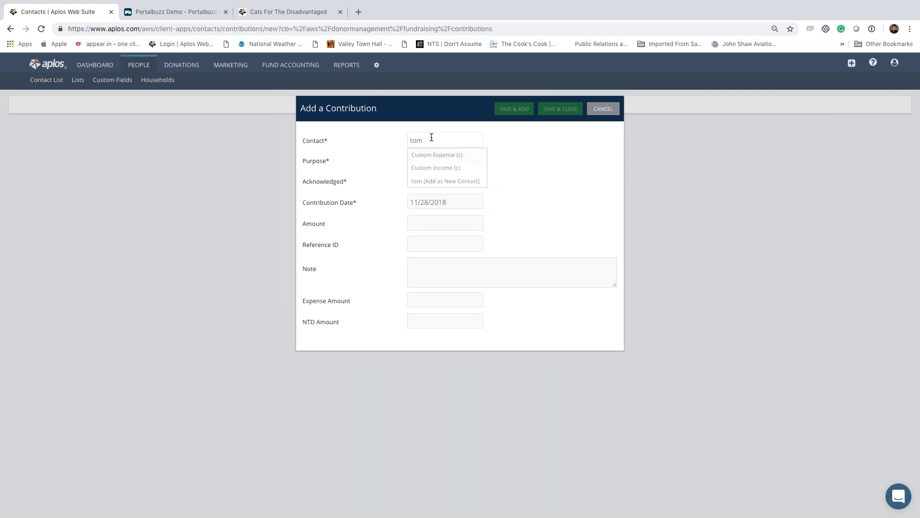
key(BackSpace)
key(BackSpace)
key(BackSpace)
text(mar)
click(446, 154)
- Set the contribution's purpose to General and its amount to 50, and save and close it
click(445, 160)
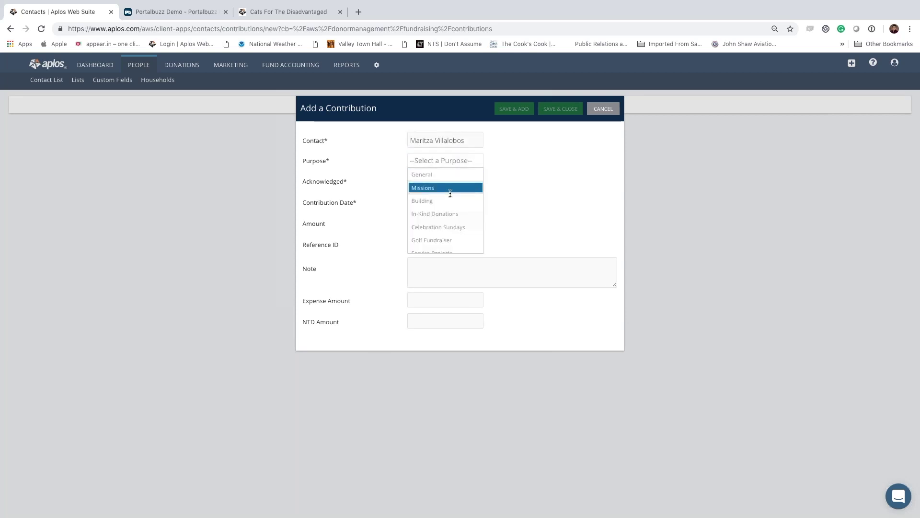
click(447, 175)
click(445, 228)
text(50)
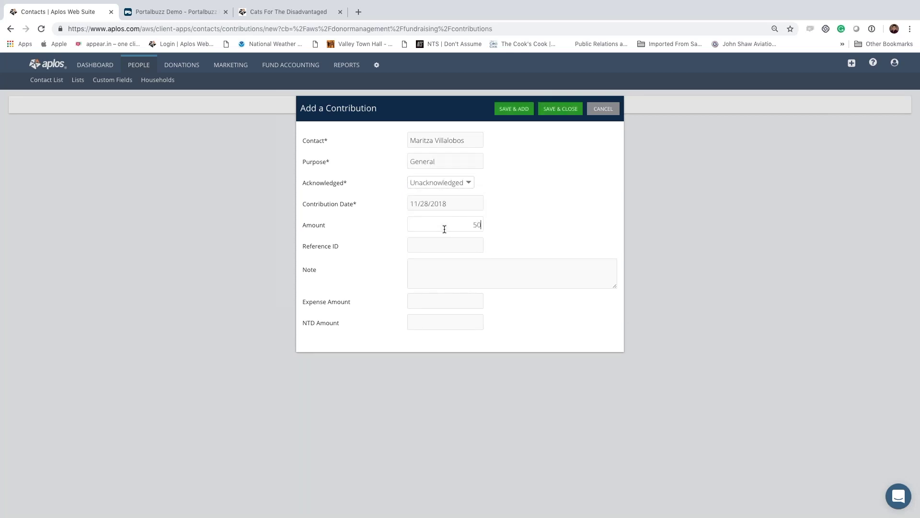
click(554, 111)
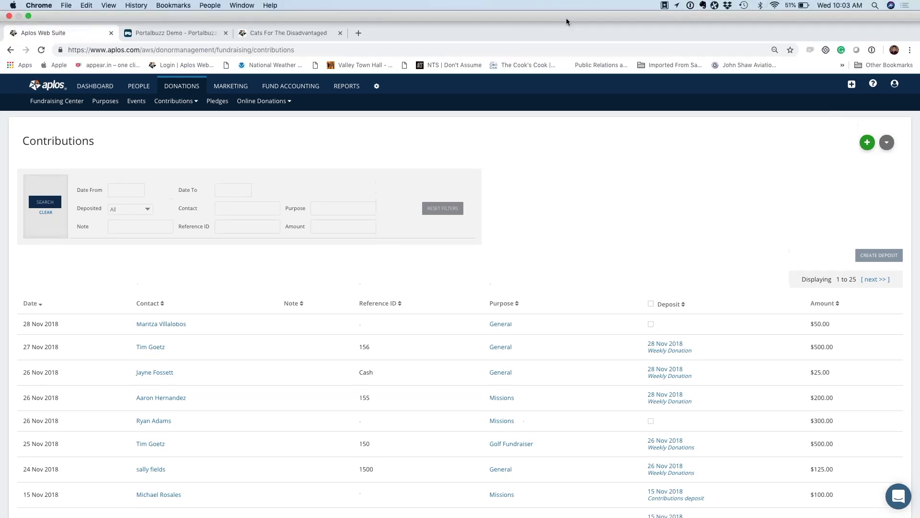
scroll(547, 230, down, 3)
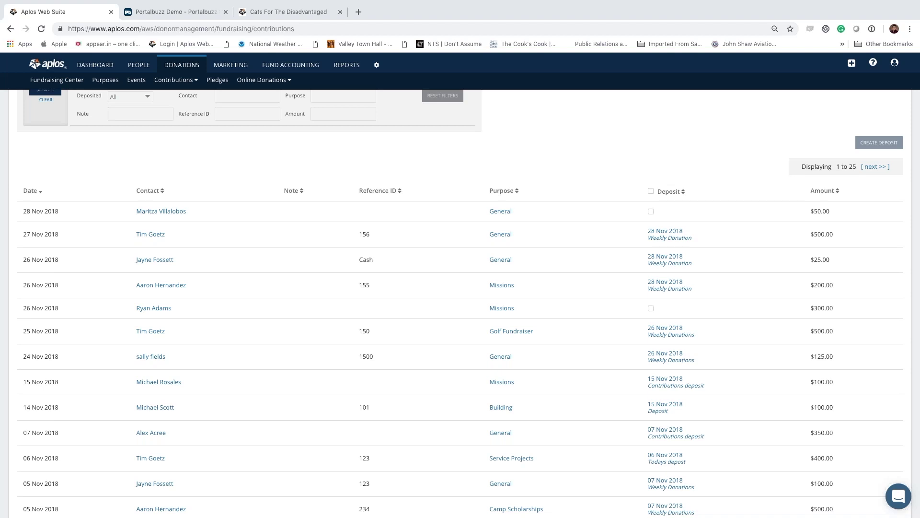
scroll(778, 136, up, 3)
click(861, 124)
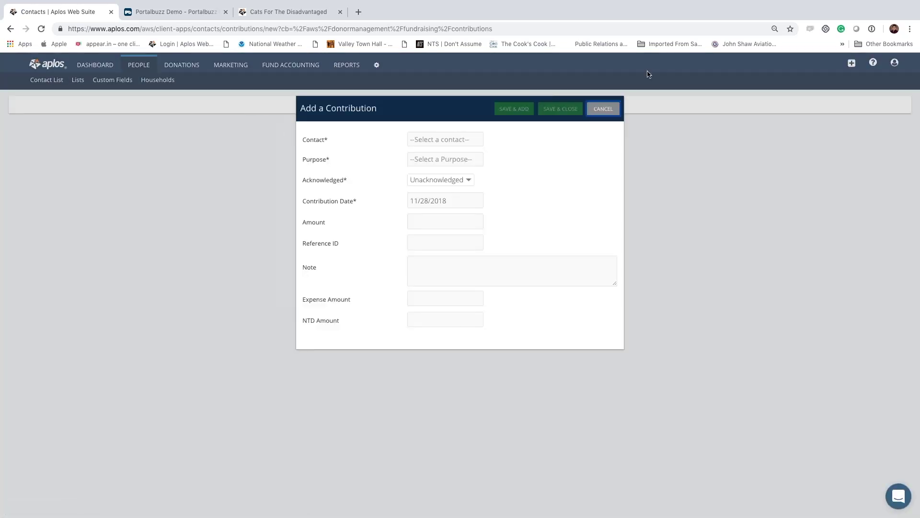
click(607, 113)
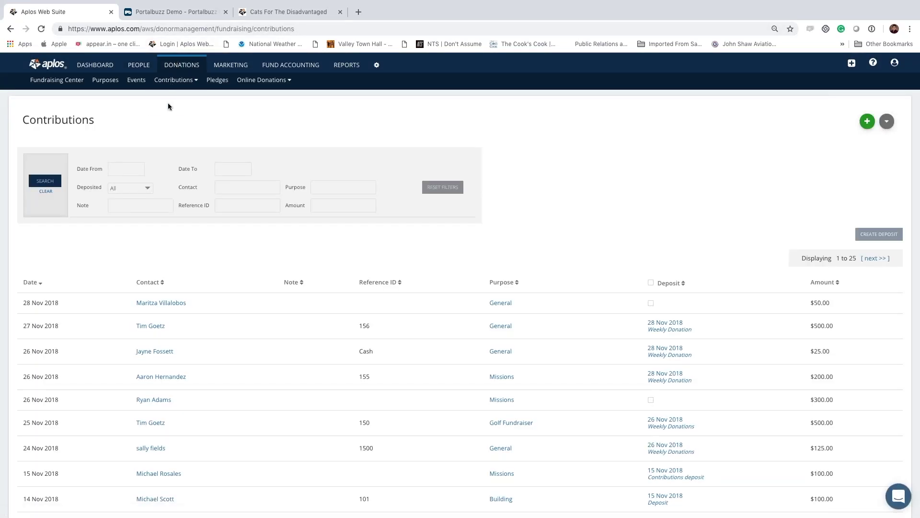
- Open the 28 Nov 2018 Weekly Donation deposit and add a fourth row with the date 11/26/2018 and reference ID 123
mouse_move(173, 88)
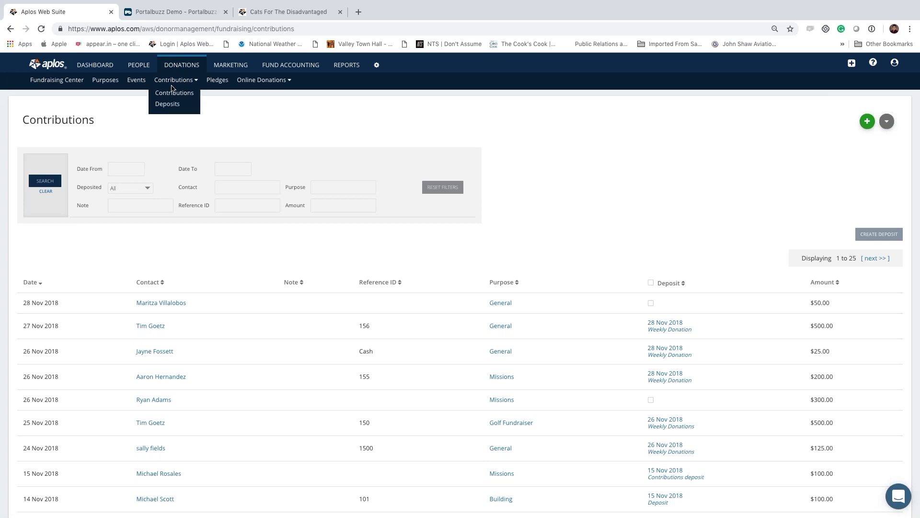
click(171, 104)
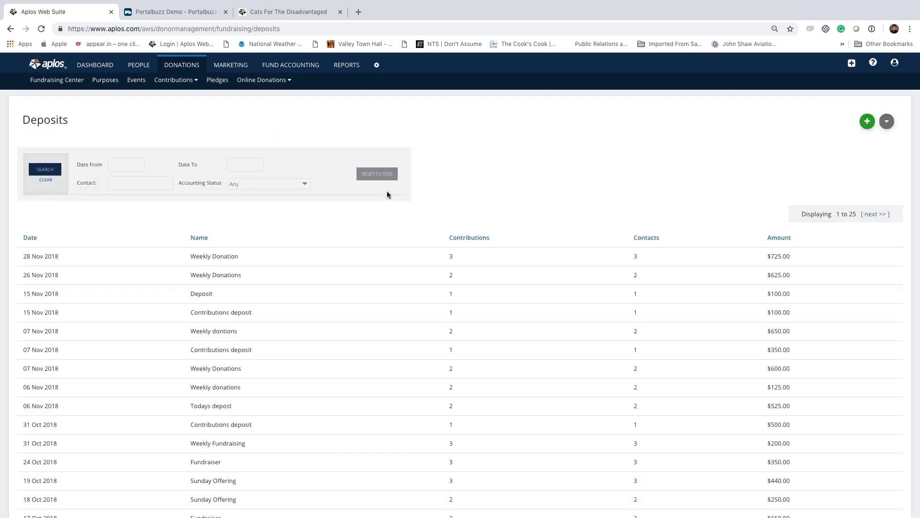
click(609, 263)
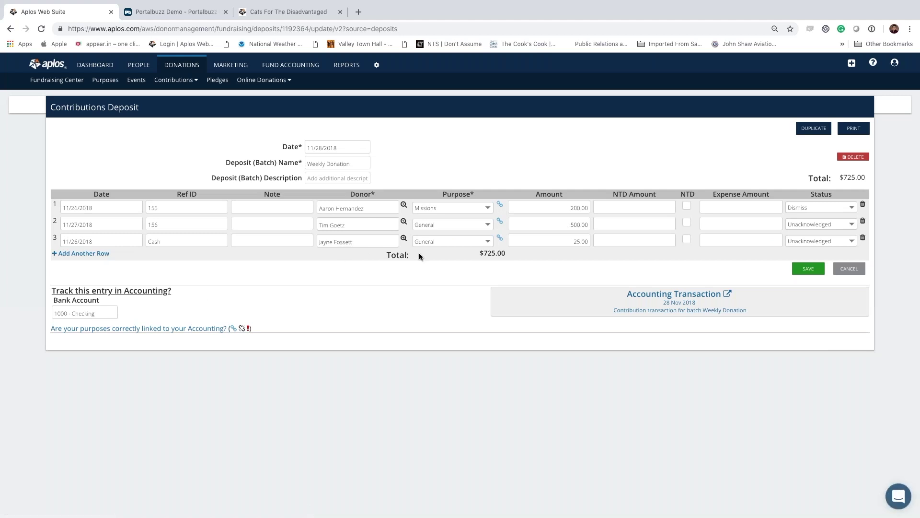
click(65, 254)
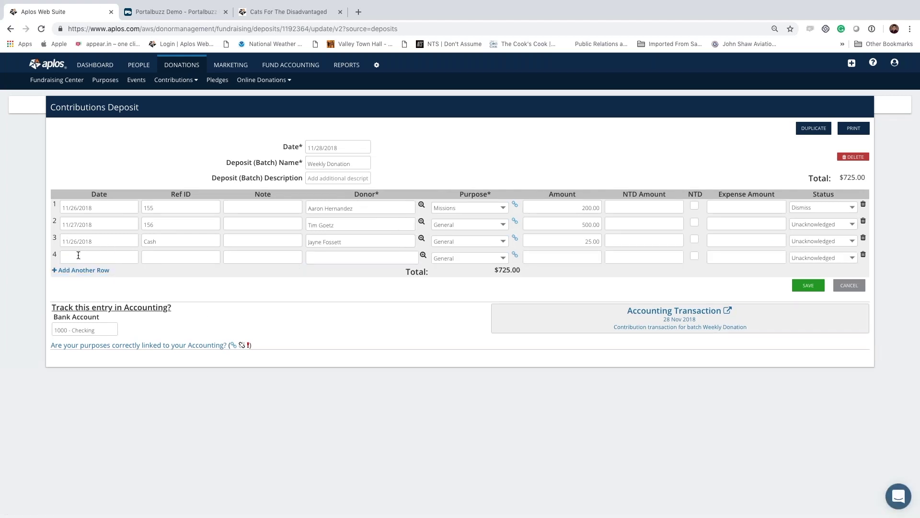
click(78, 258)
click(87, 352)
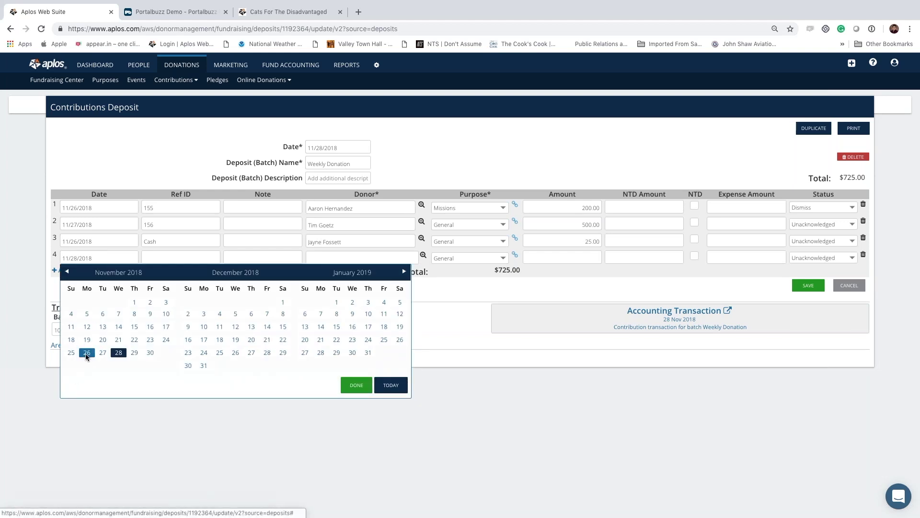
click(150, 258)
text(123)
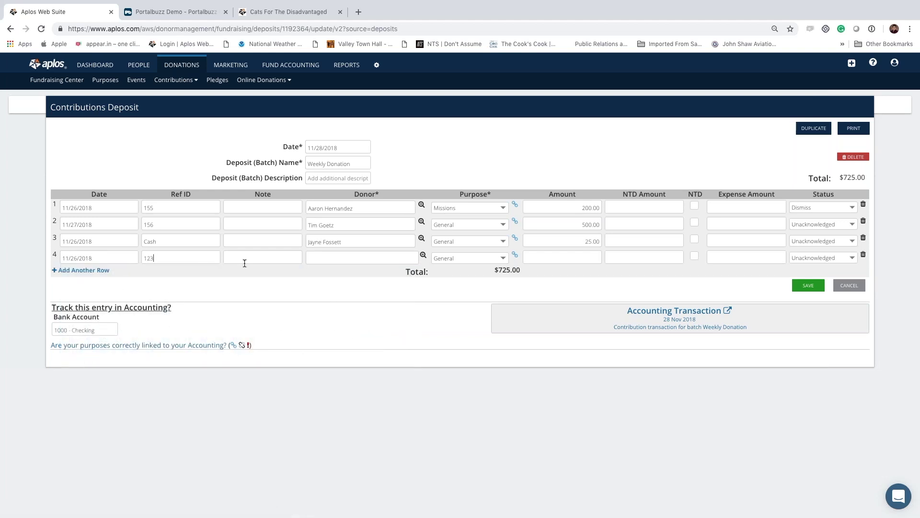
- Assign the fourth row to an existing donor, apply the $300 Missions pledge, try to save the deposit and return to it
click(335, 255)
text(ry)
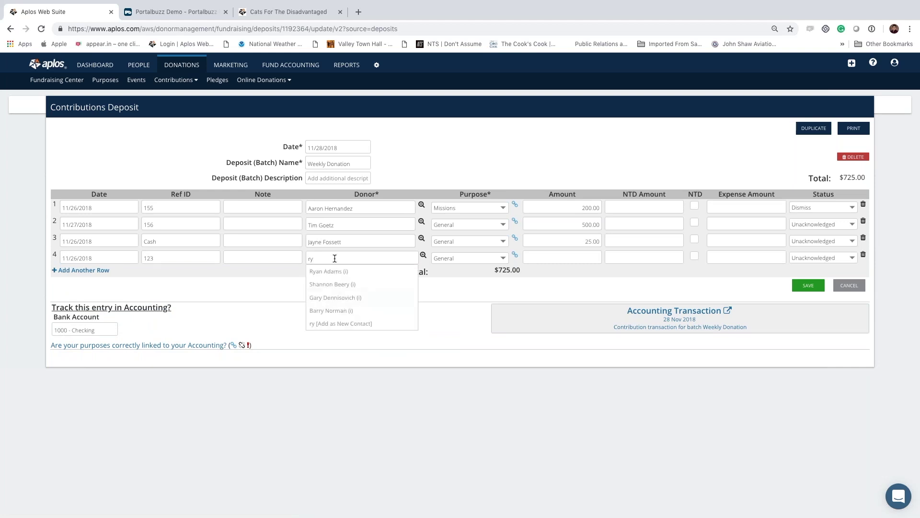
click(337, 271)
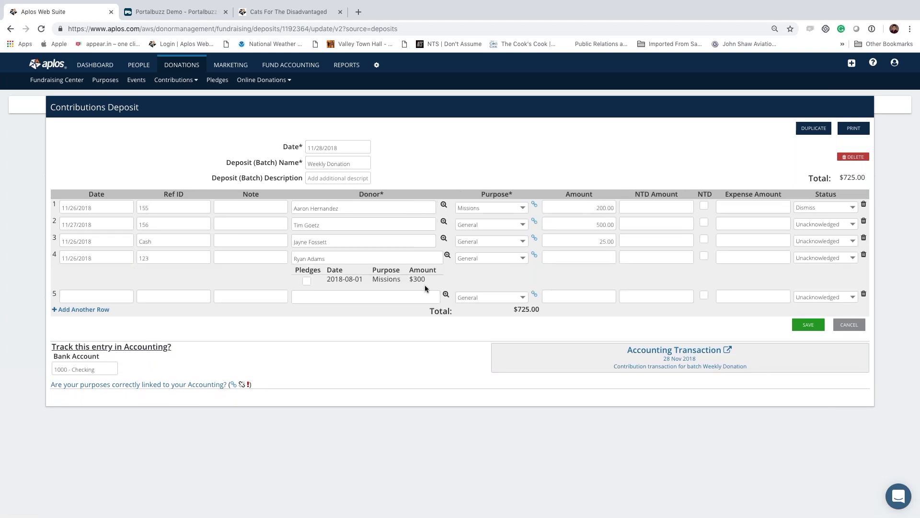
click(306, 282)
click(805, 326)
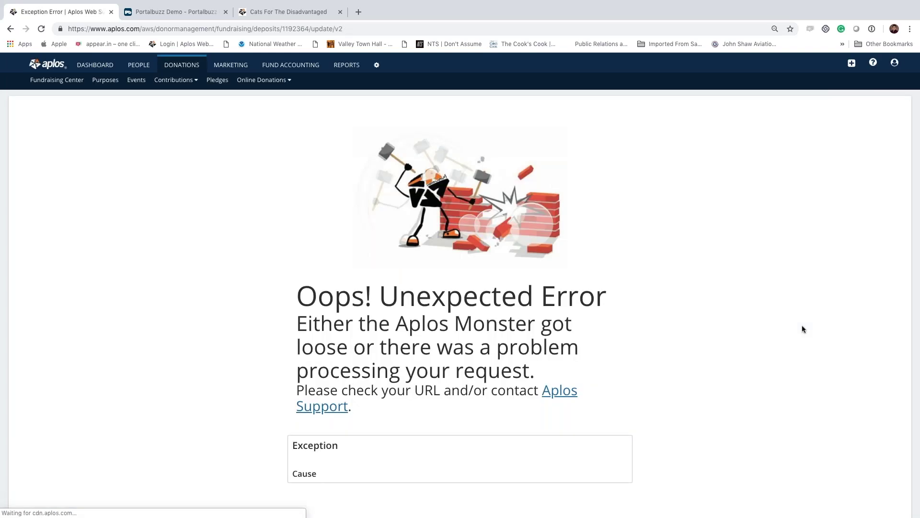
click(12, 29)
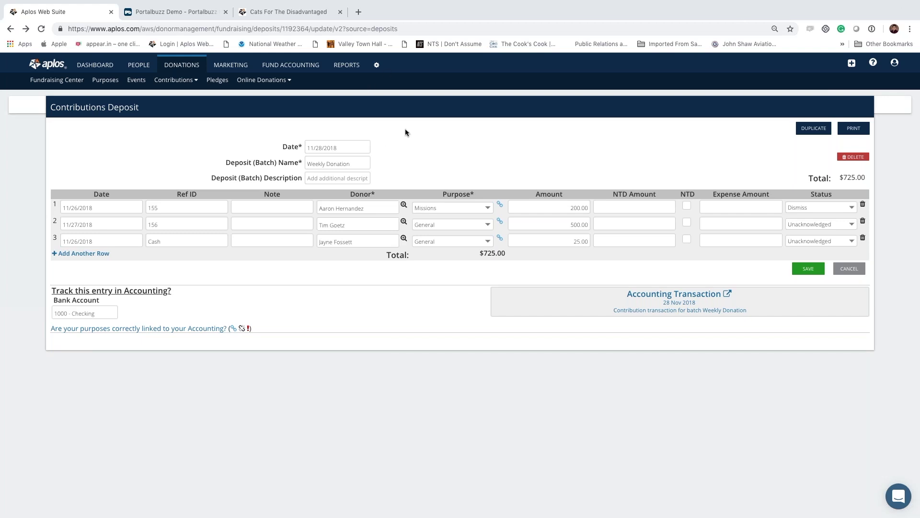
- Add the fourth row again with the date 11/26/2018, reference ID 123 and the same existing donor
click(77, 254)
click(101, 257)
click(86, 352)
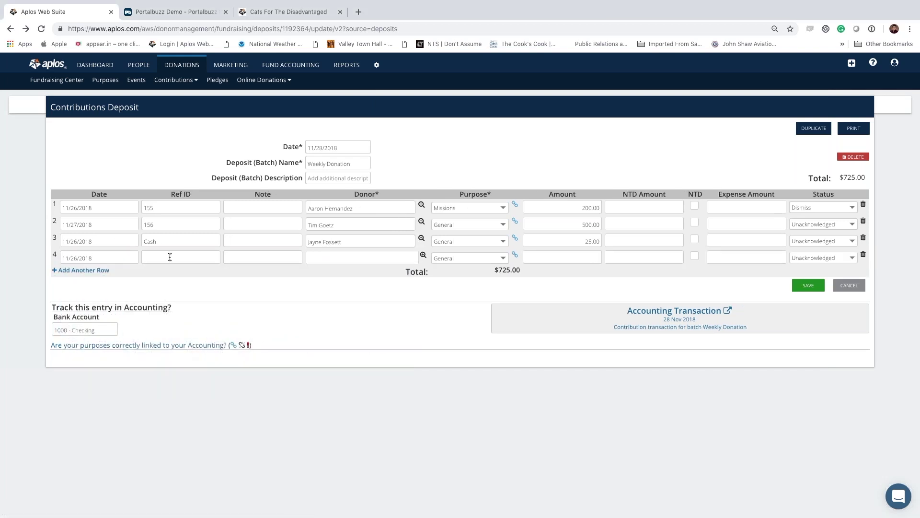
text(123)
click(328, 255)
text(ry)
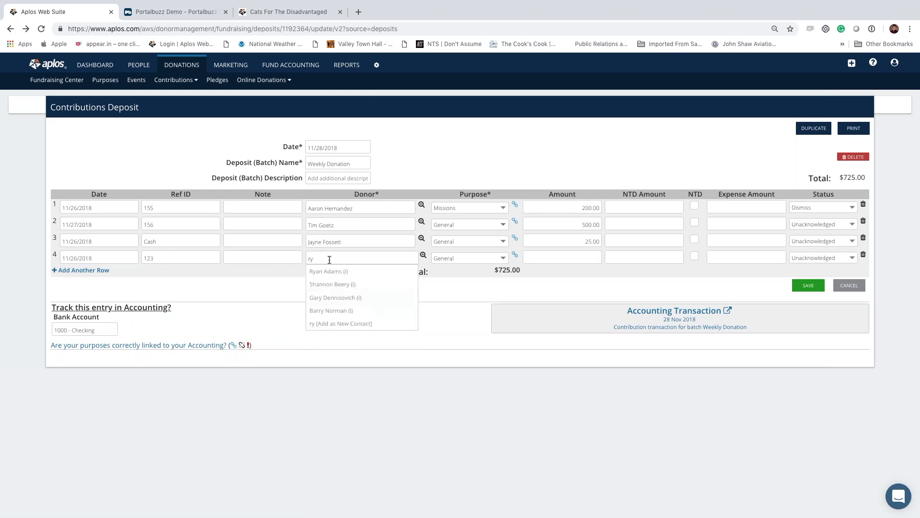
click(331, 272)
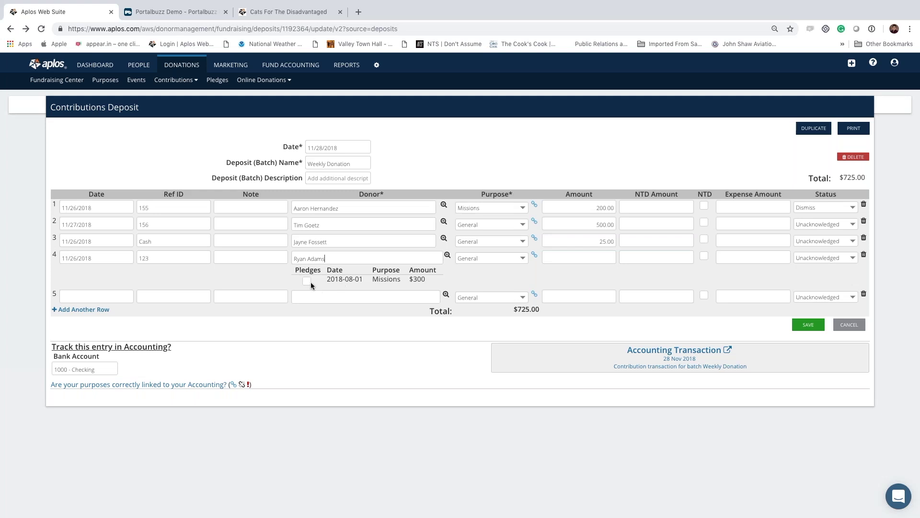
- Retry saving the deposit with the $300 Missions pledge applied to the fourth row, and return to the deposit form
click(307, 281)
click(803, 329)
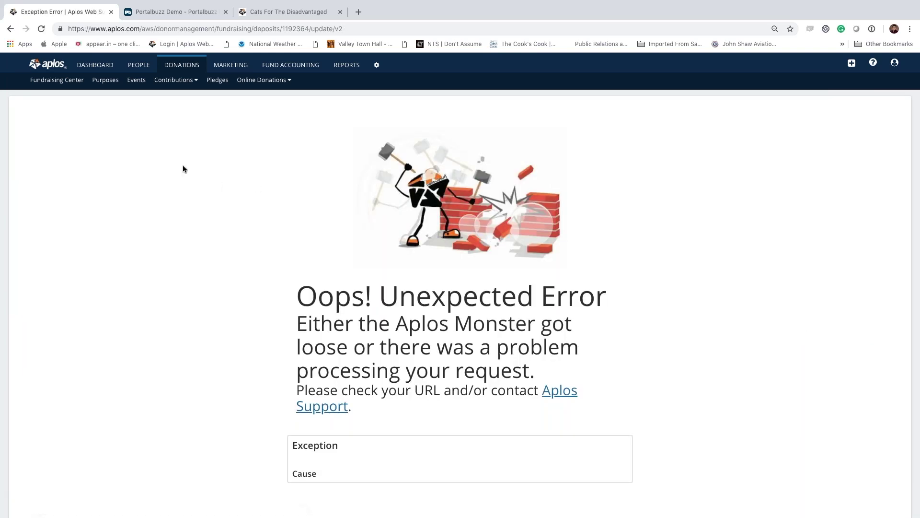
click(10, 29)
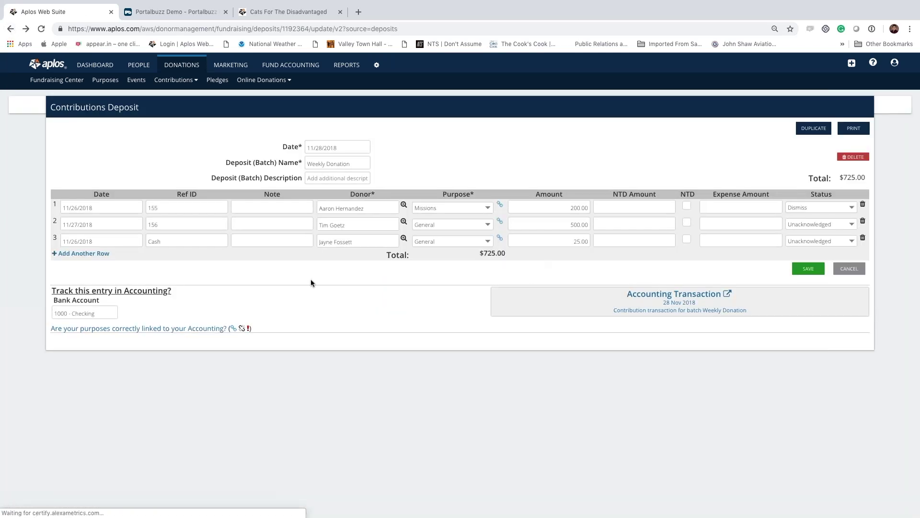
- Check the pledges list and reopen the 28 Nov 2018 Weekly Donation deposit
mouse_move(176, 81)
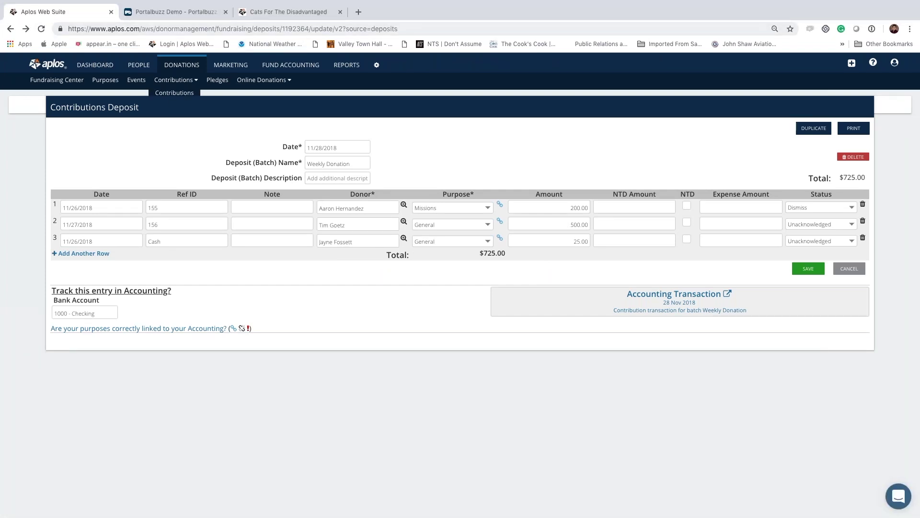
click(219, 83)
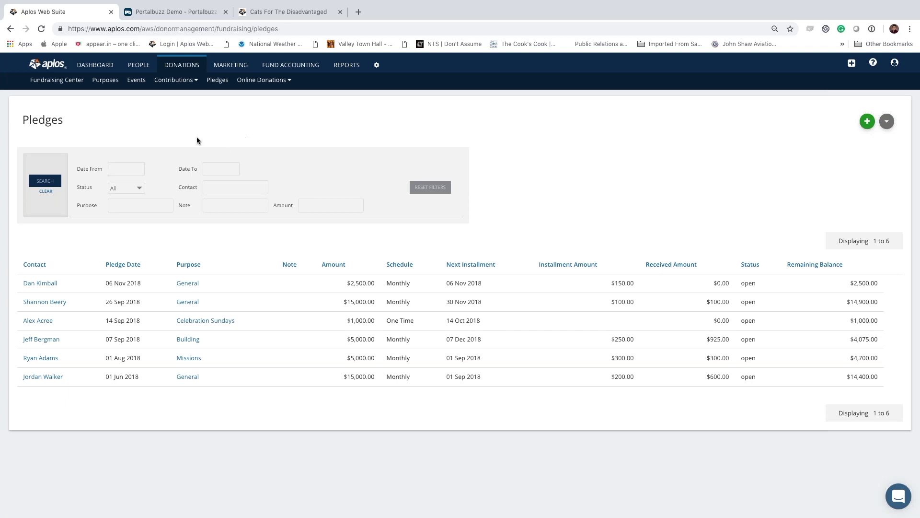
mouse_move(173, 80)
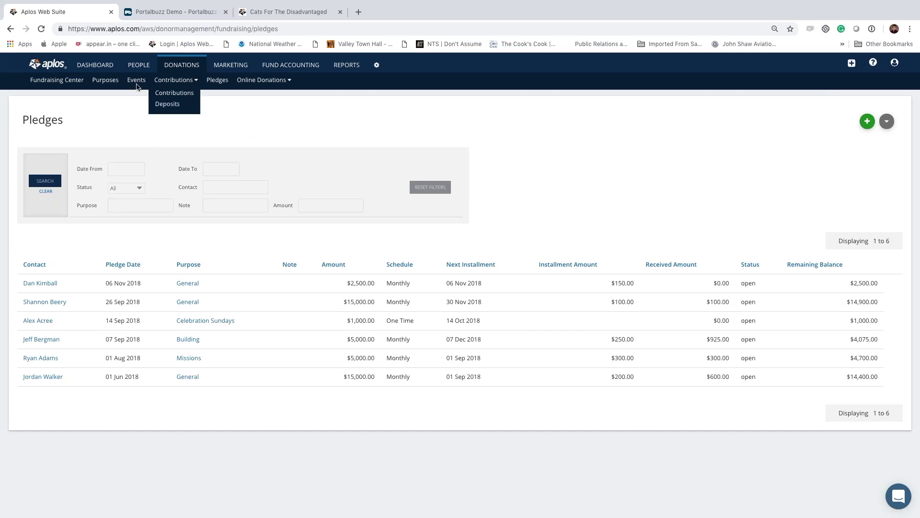
click(168, 105)
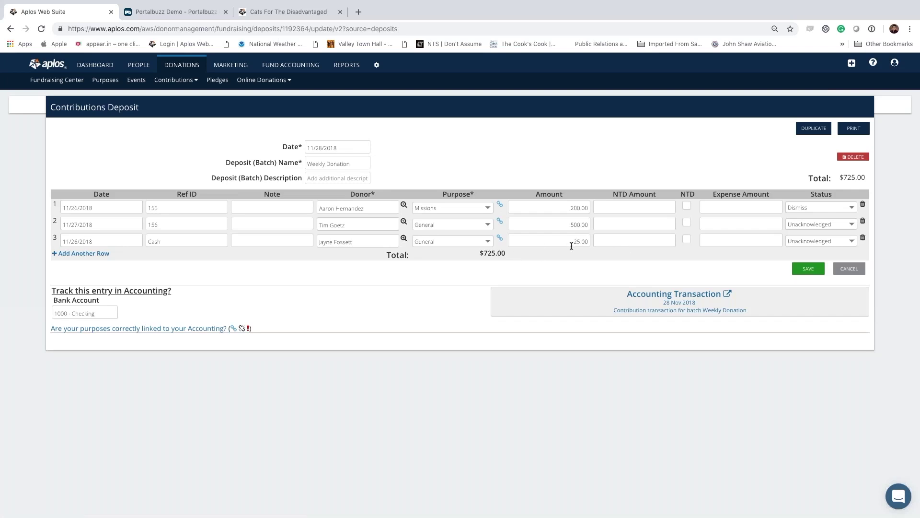
- Add a fourth row dated 11/28/2018 to the deposit and assign it to an existing donor found by searching for "mari"
click(87, 254)
click(85, 259)
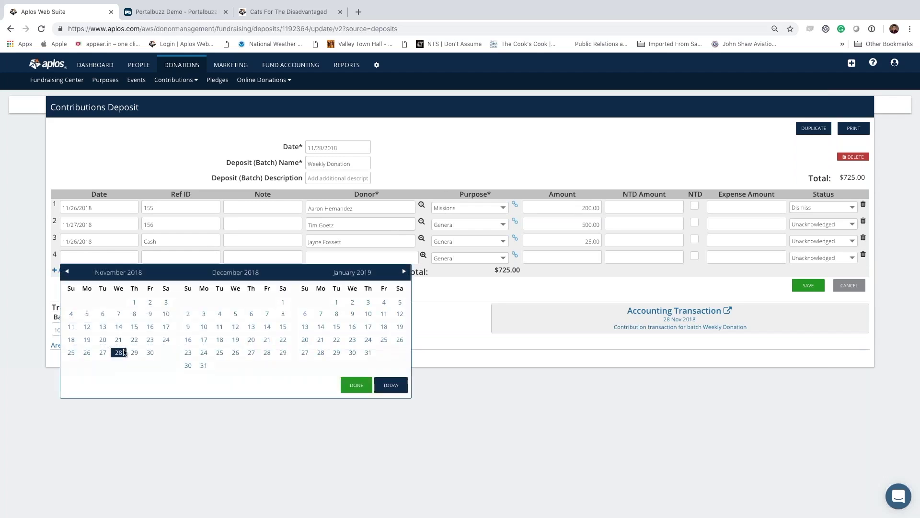
click(120, 350)
click(317, 252)
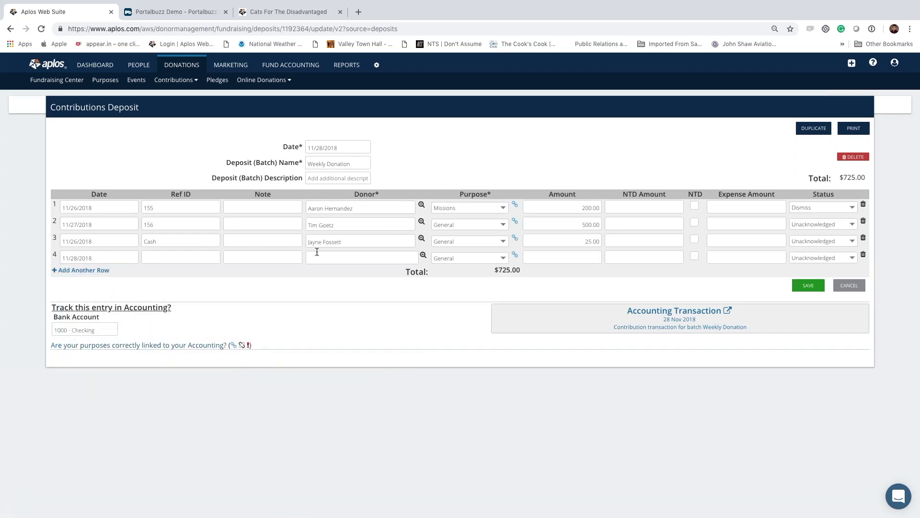
text(ryn)
key(BackSpace)
text(a)
double_click(327, 254)
key(BackSpace)
text(mari)
click(323, 269)
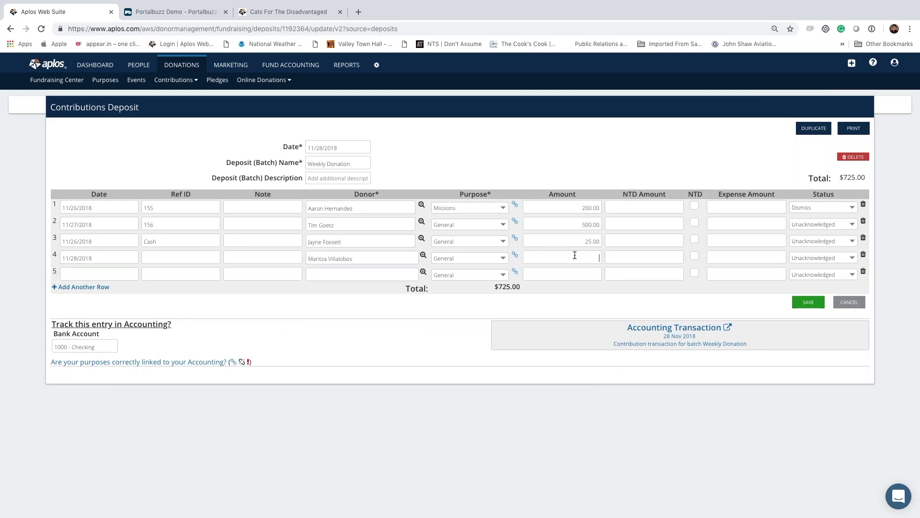
- Set the fourth row's amount to 10 and its expense amount to 1, and discard the deposit changes
click(575, 255)
text(10)
click(741, 257)
text(1)
click(695, 289)
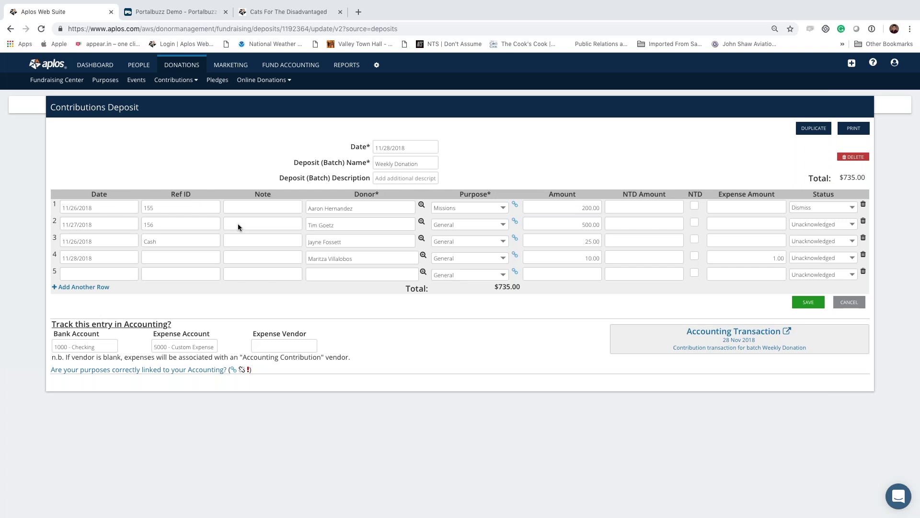
click(842, 306)
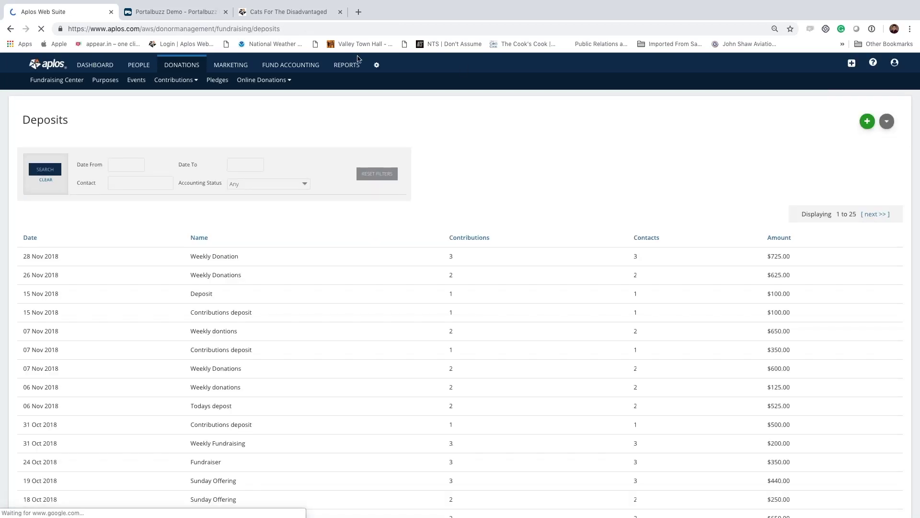
- Open the list of donor pledges
click(178, 85)
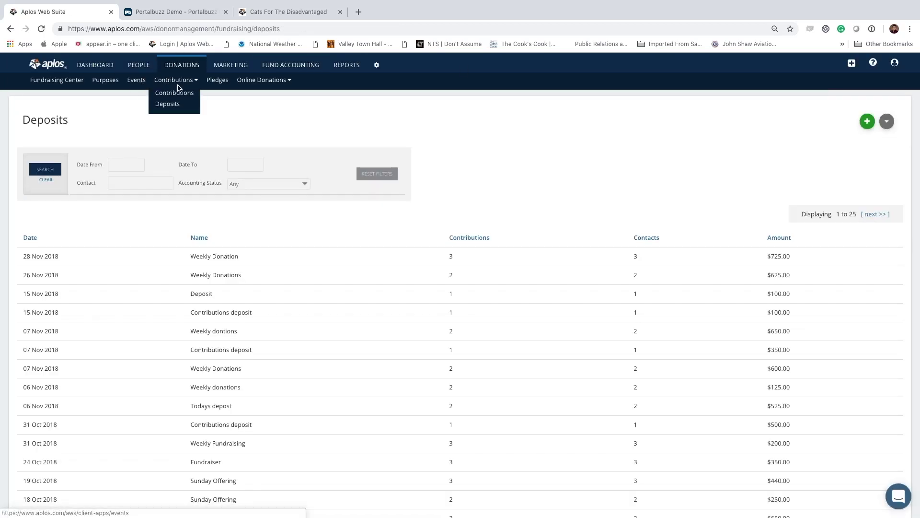
click(221, 83)
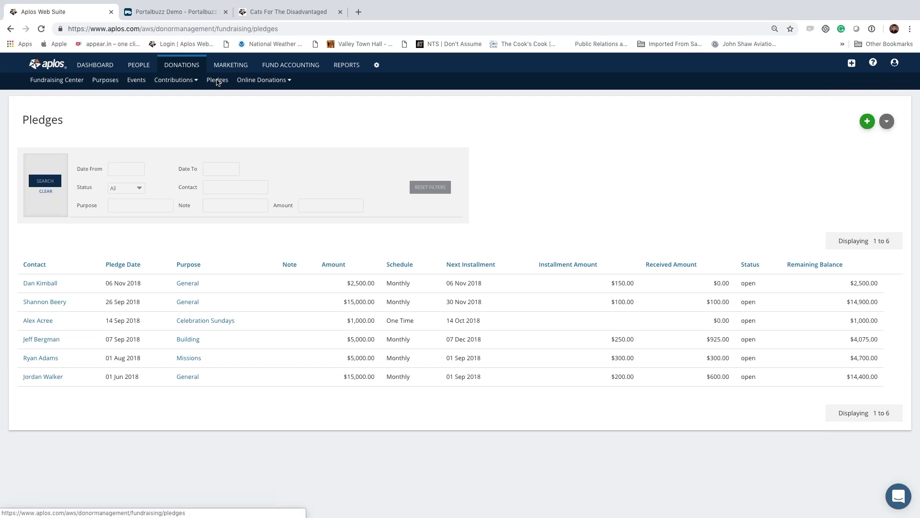
- Open the online donation forms list and view the public page of the Puffer Fish Obesity form
mouse_move(268, 80)
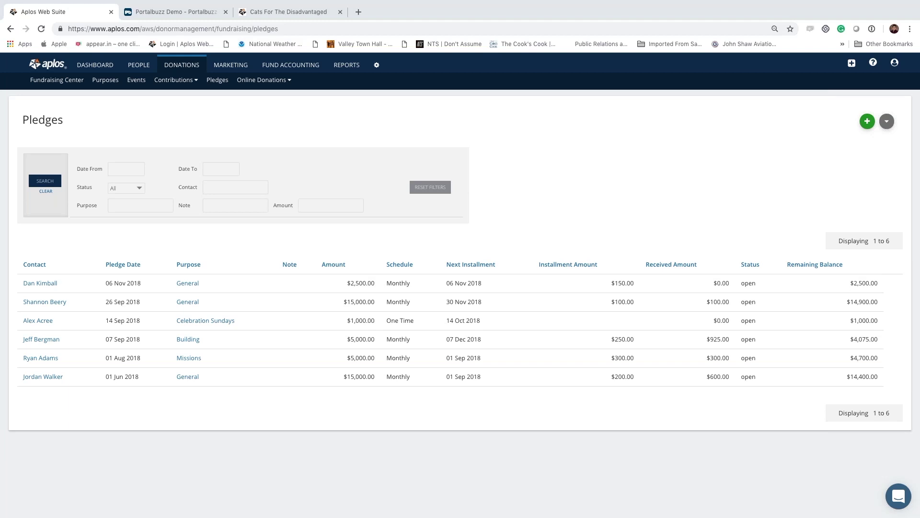
click(289, 81)
click(286, 81)
click(276, 95)
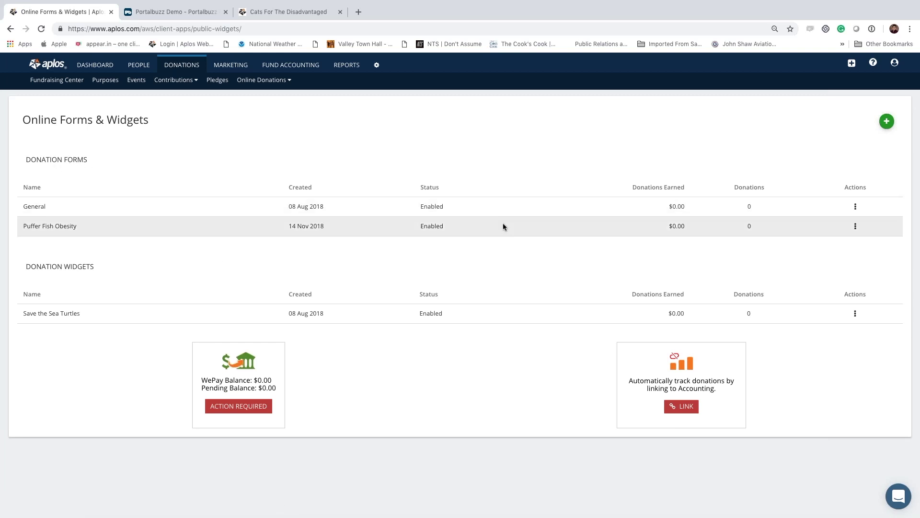
click(855, 225)
click(845, 267)
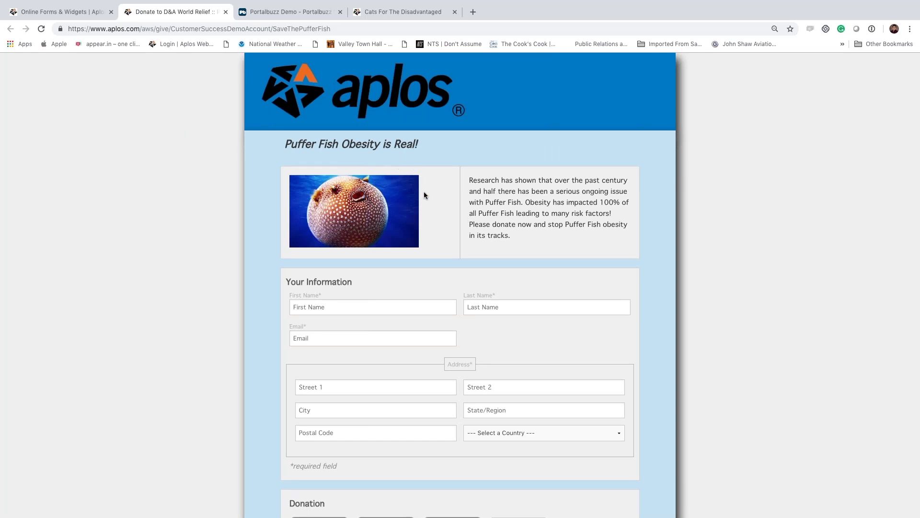
- Choose a recurring gift in the form's donation section and check the frequency options, keeping Monthly
scroll(463, 240, down, 2)
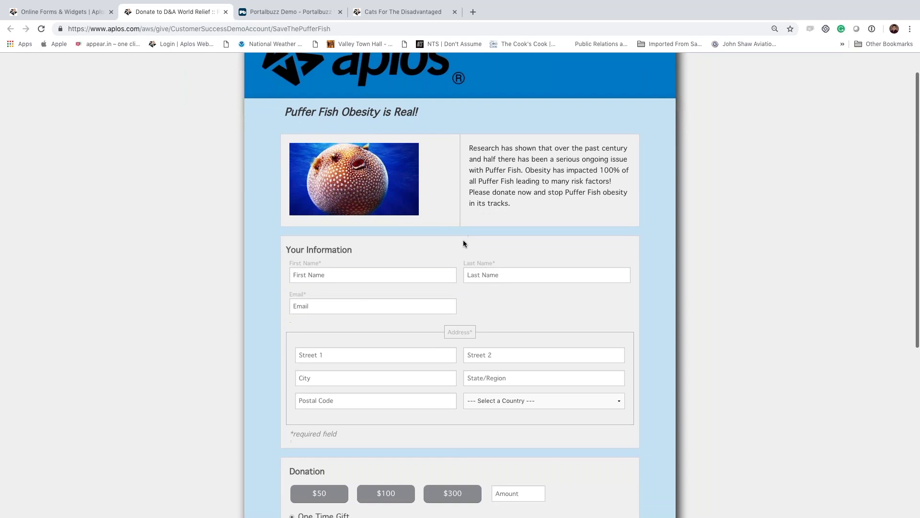
scroll(463, 243, down, 1)
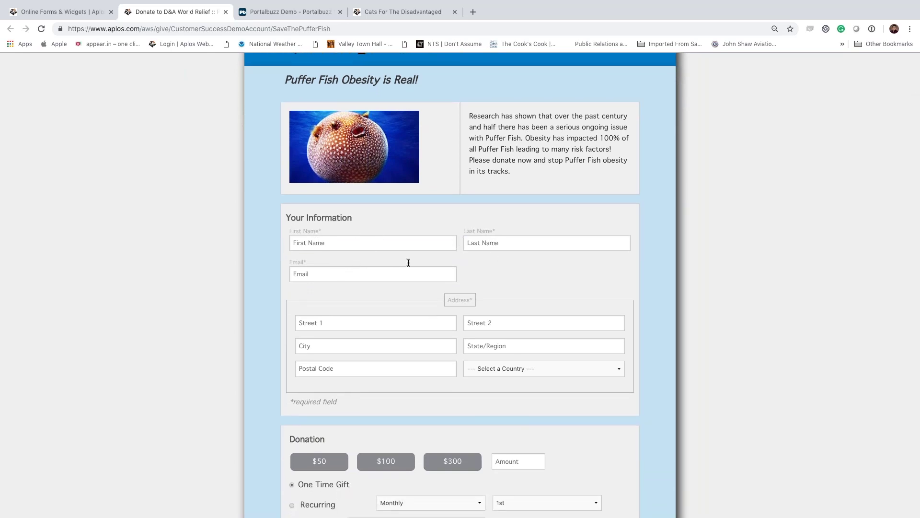
scroll(418, 261, down, 3)
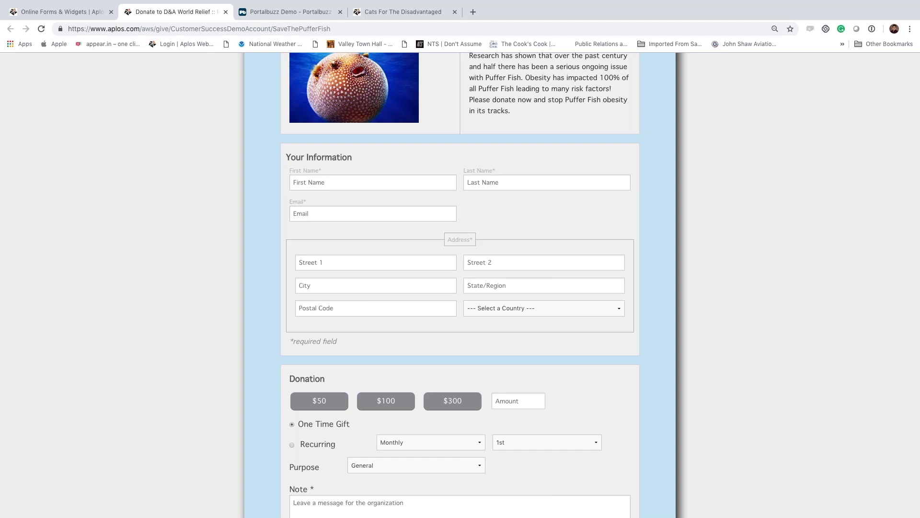
scroll(404, 286, down, 2)
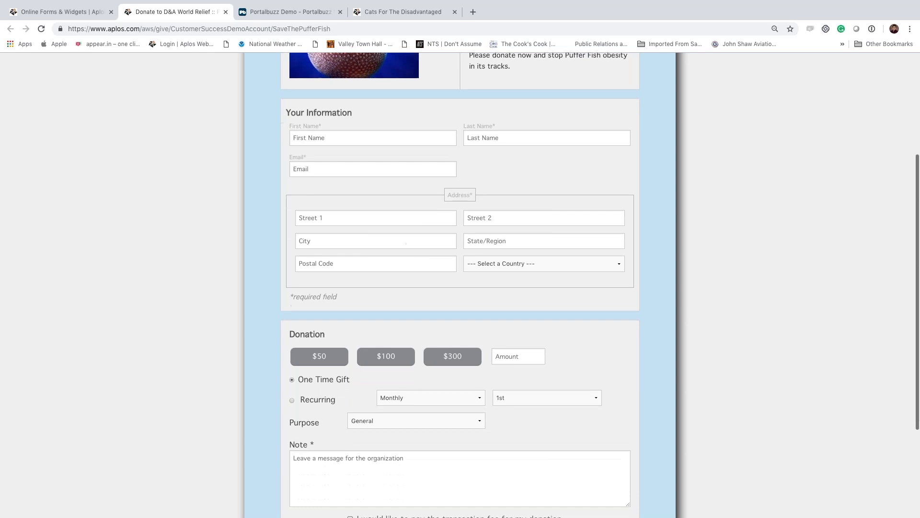
scroll(382, 295, down, 4)
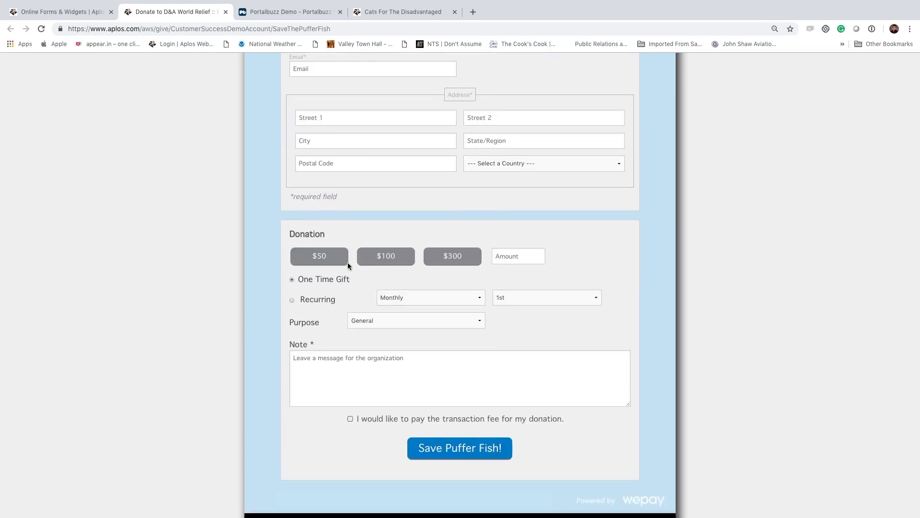
click(518, 262)
click(324, 299)
click(391, 301)
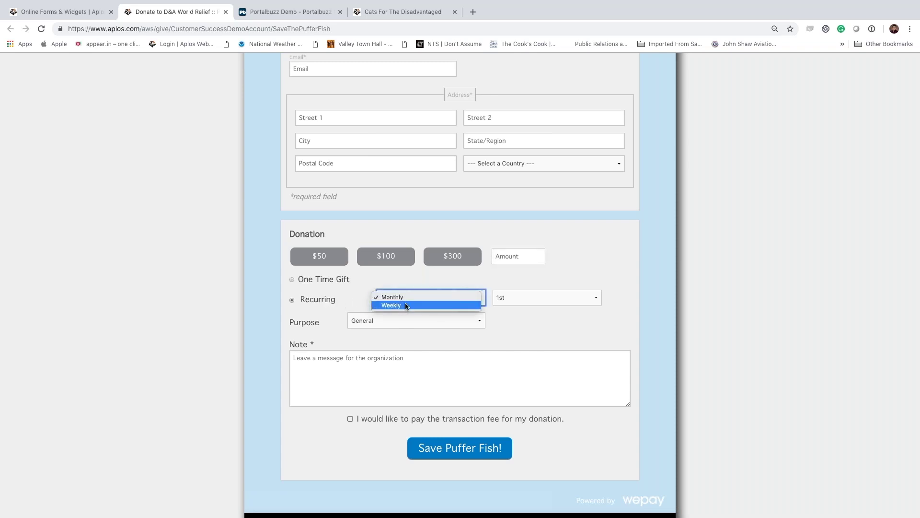
click(350, 300)
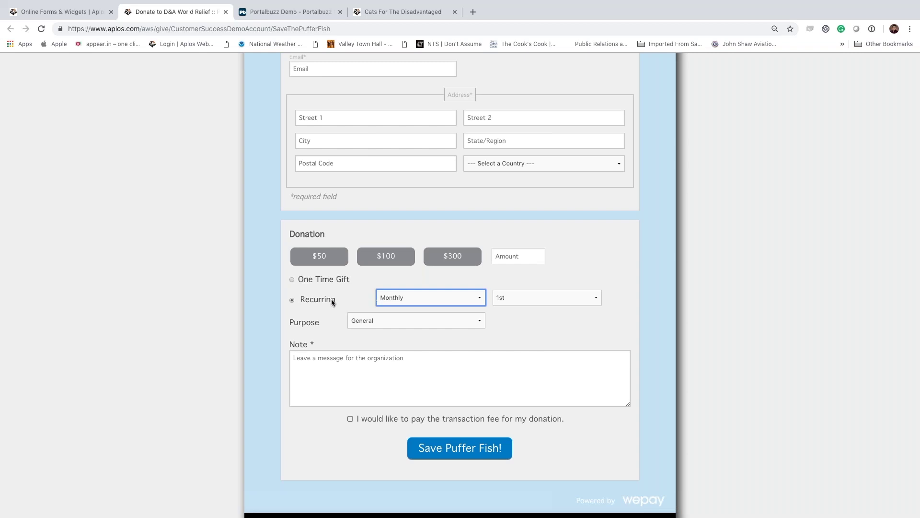
- Check the form's purpose options, keeping General, enter the empty note field, and tick and untick the transaction fee option
click(380, 322)
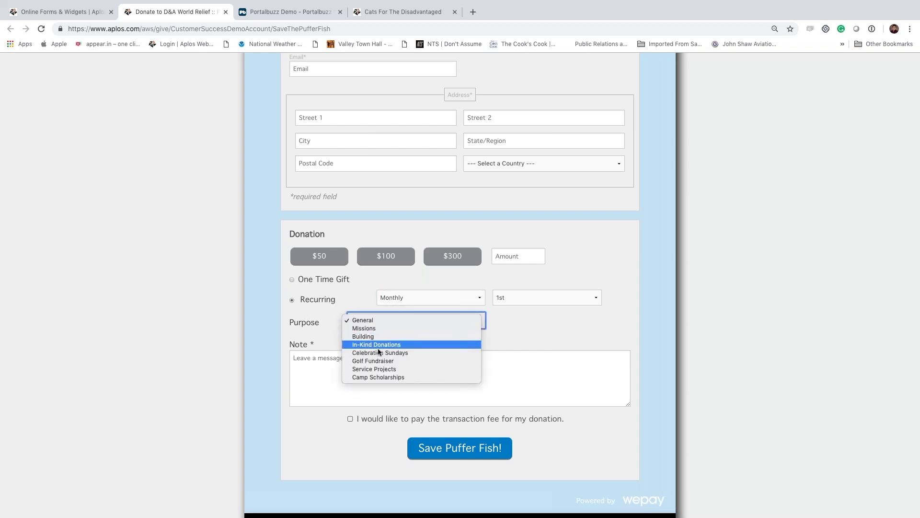
click(394, 320)
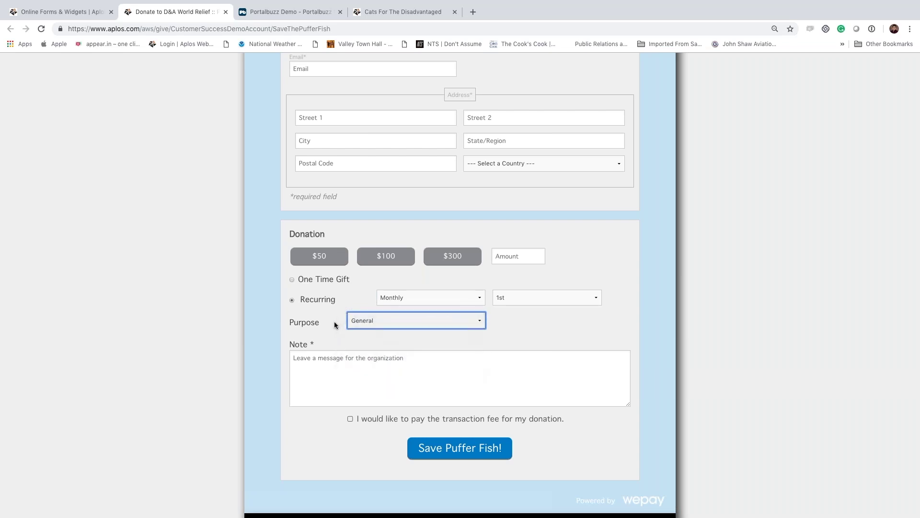
click(323, 355)
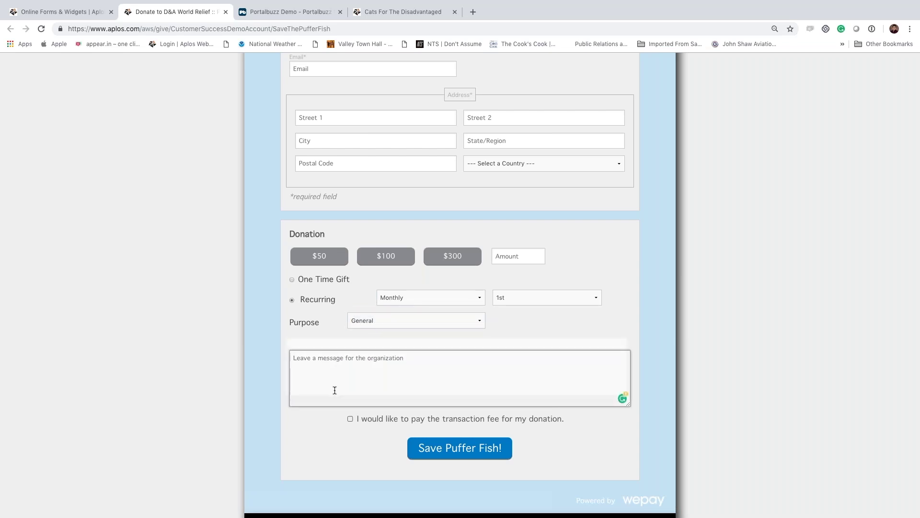
click(314, 425)
click(350, 419)
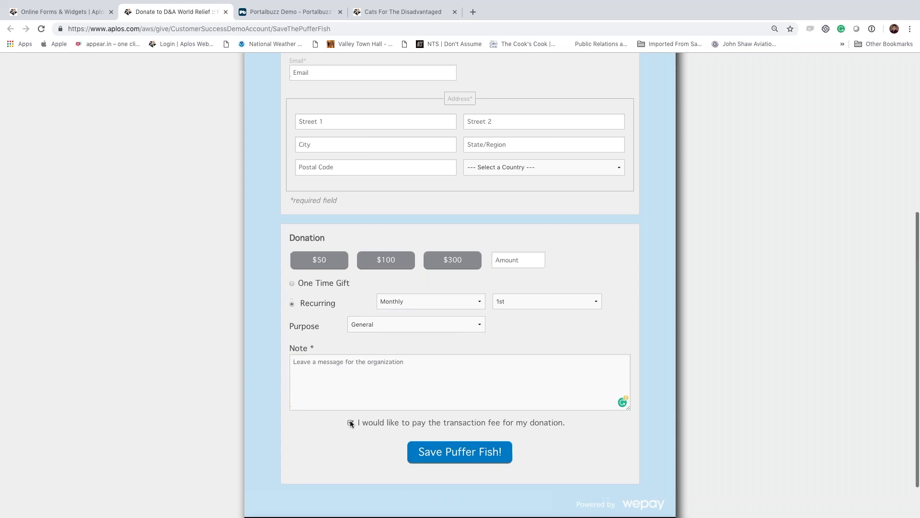
click(350, 419)
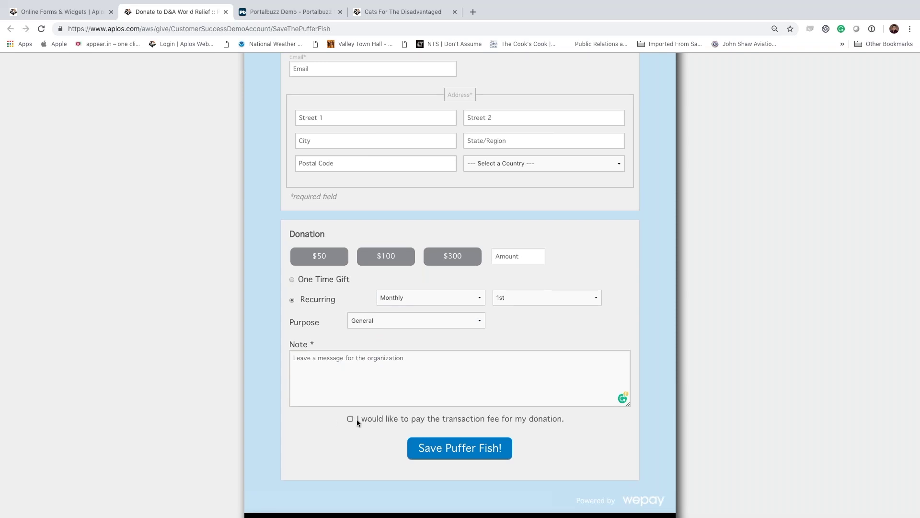
- Highlight the Puffer Fish donation form's web address and close the form page
click(450, 452)
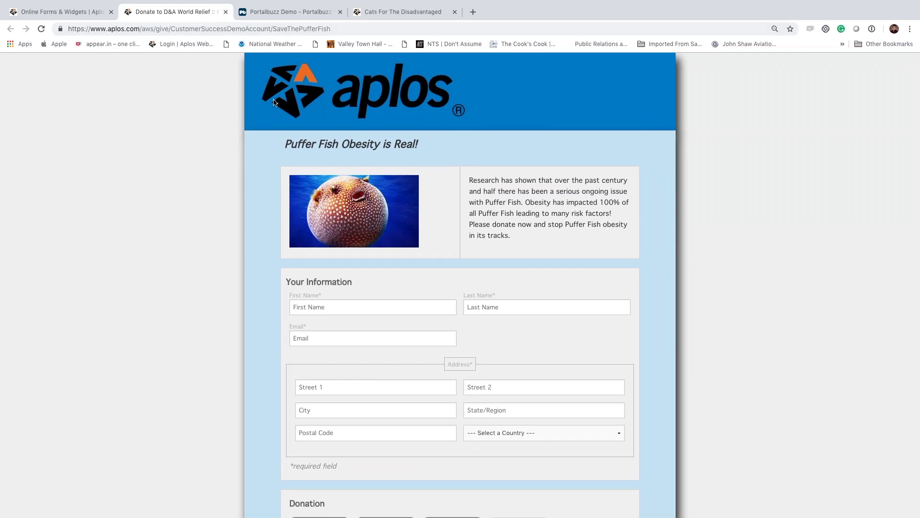
click(187, 28)
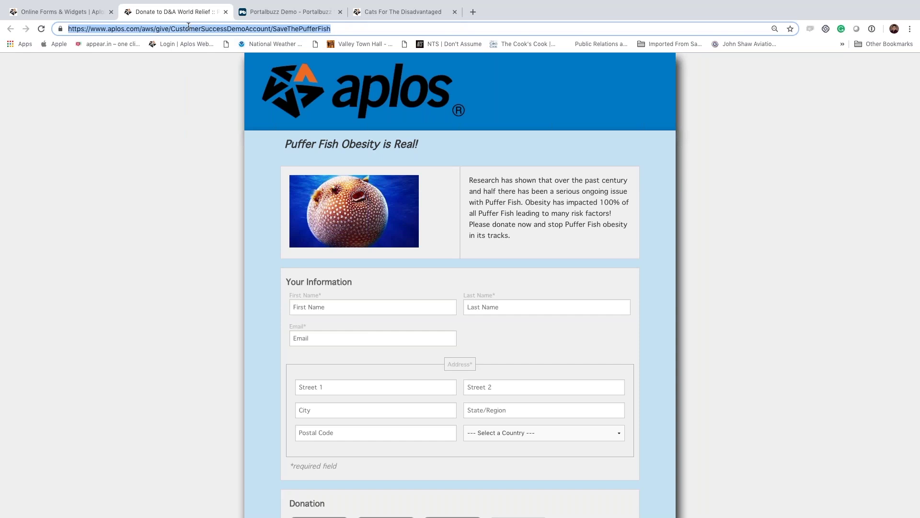
click(226, 13)
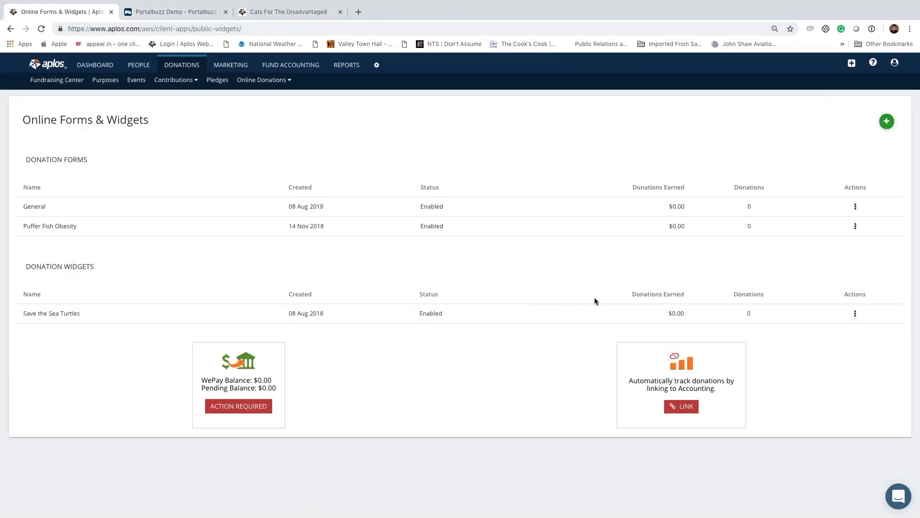
- Preview the donation widget on the Portalbuzz demo site through its Your Info page, close it and return to Aplos
click(180, 16)
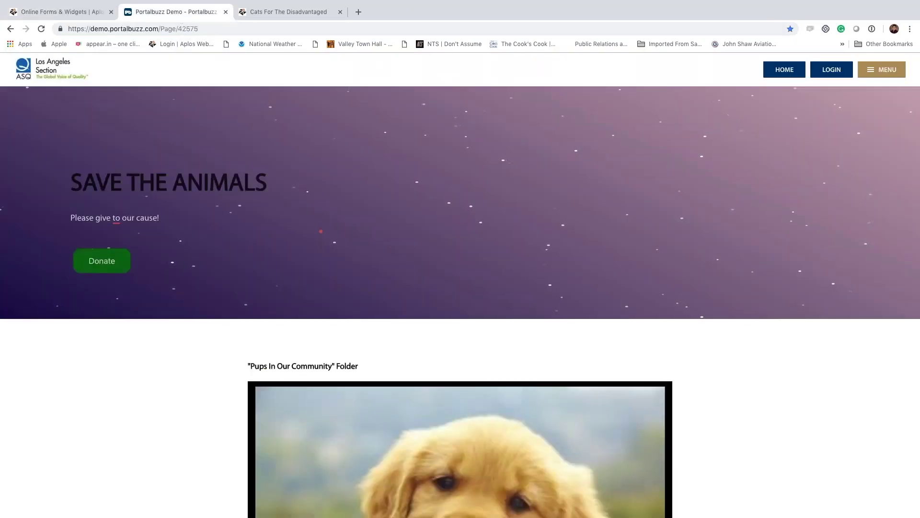
click(97, 267)
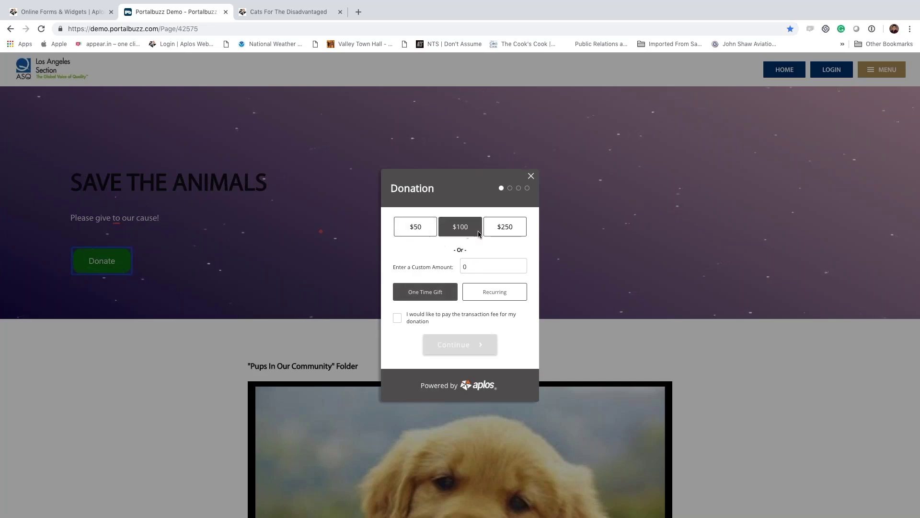
click(467, 266)
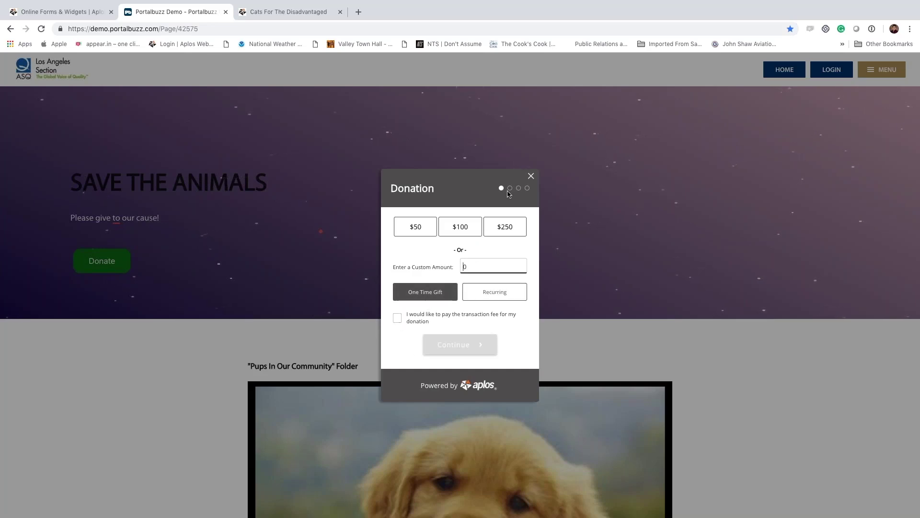
click(511, 189)
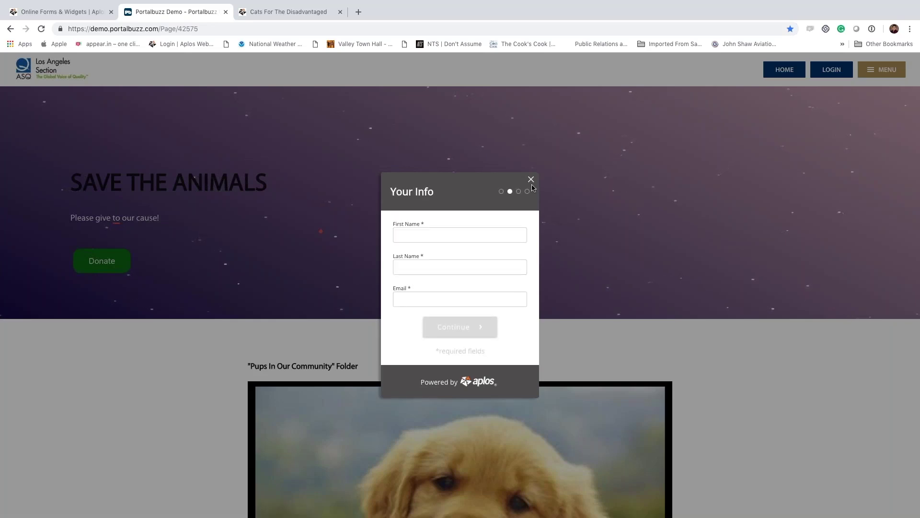
click(531, 181)
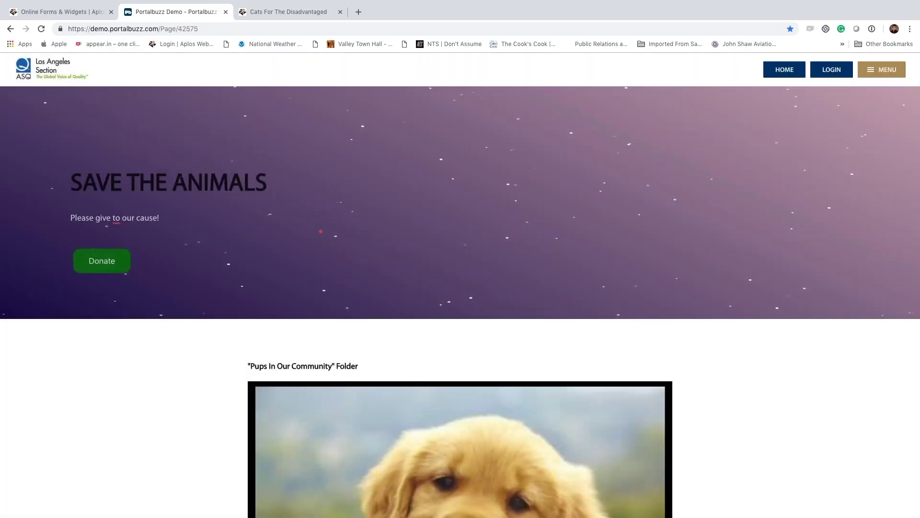
click(89, 17)
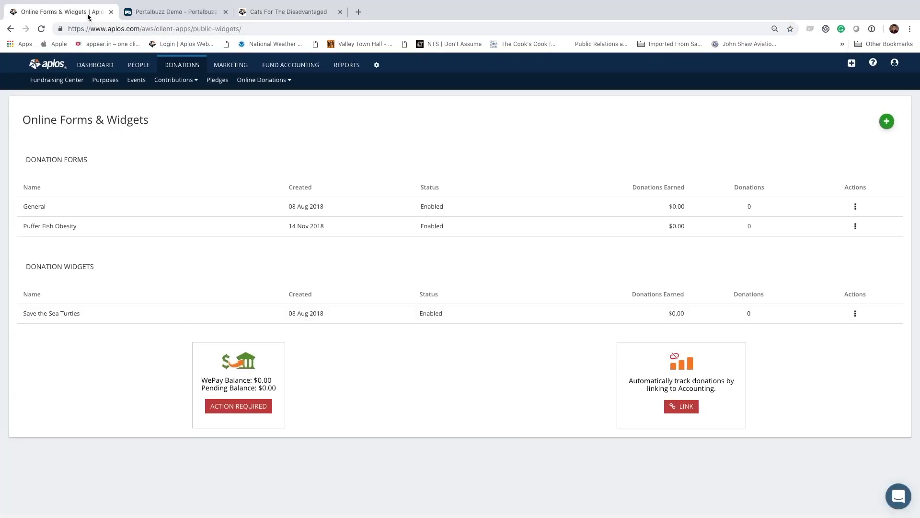
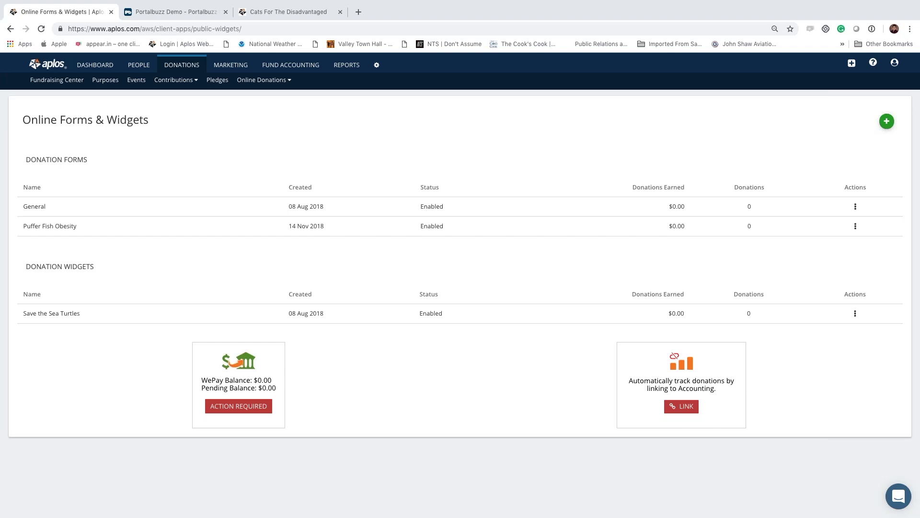
- View the recurring donations list and the online donations list
click(281, 84)
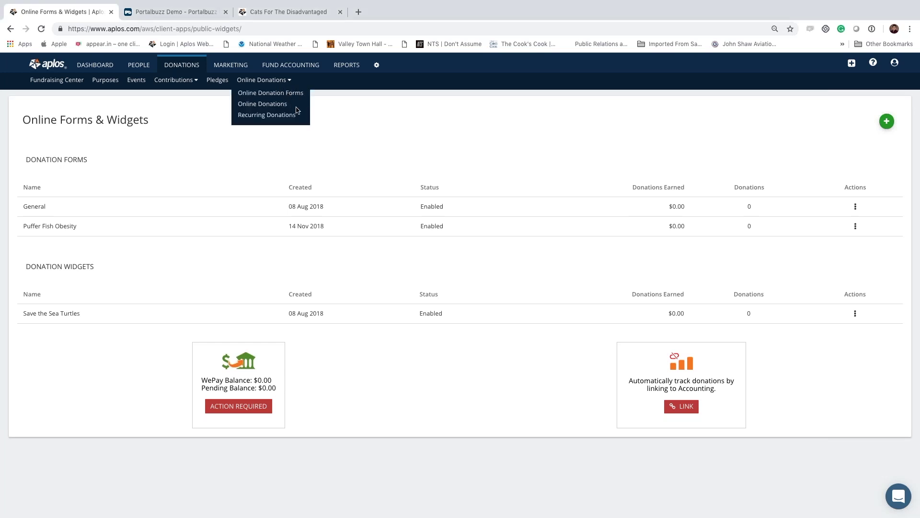
click(266, 118)
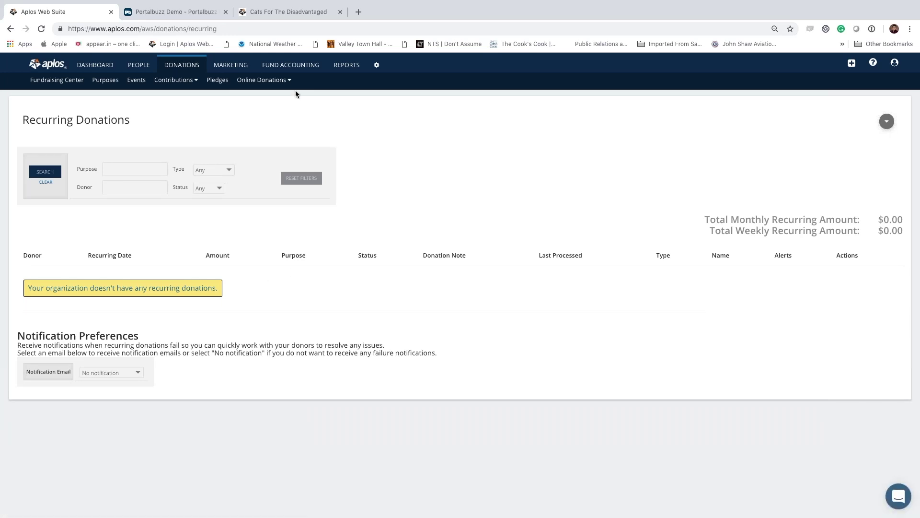
click(288, 80)
click(262, 106)
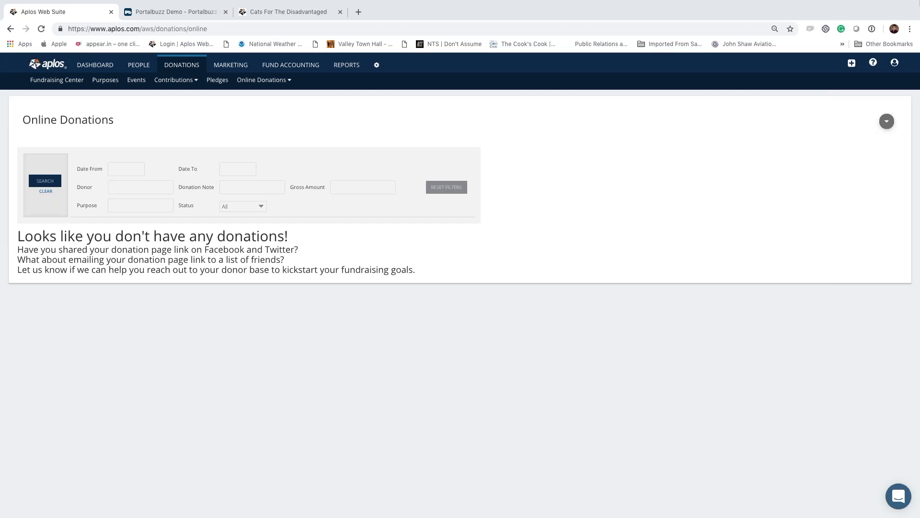
- View the marketing email campaigns and the list of email templates
mouse_move(231, 70)
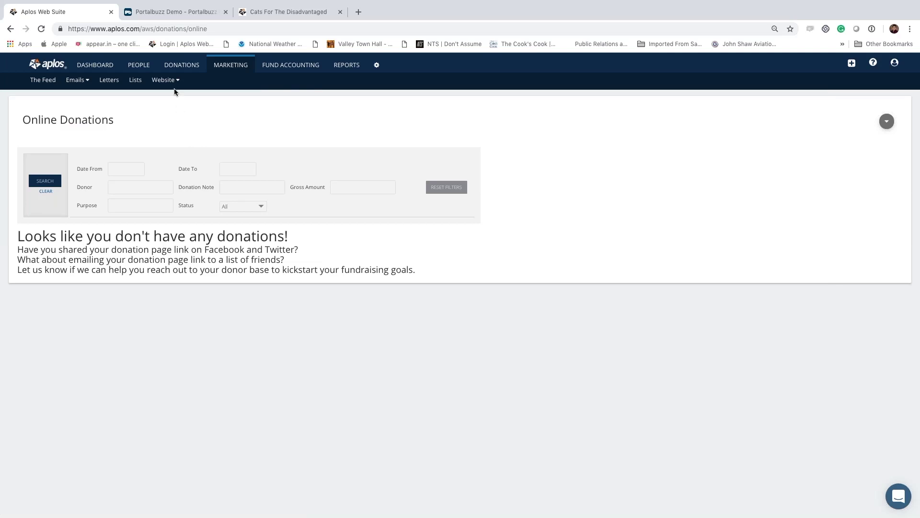
mouse_move(77, 84)
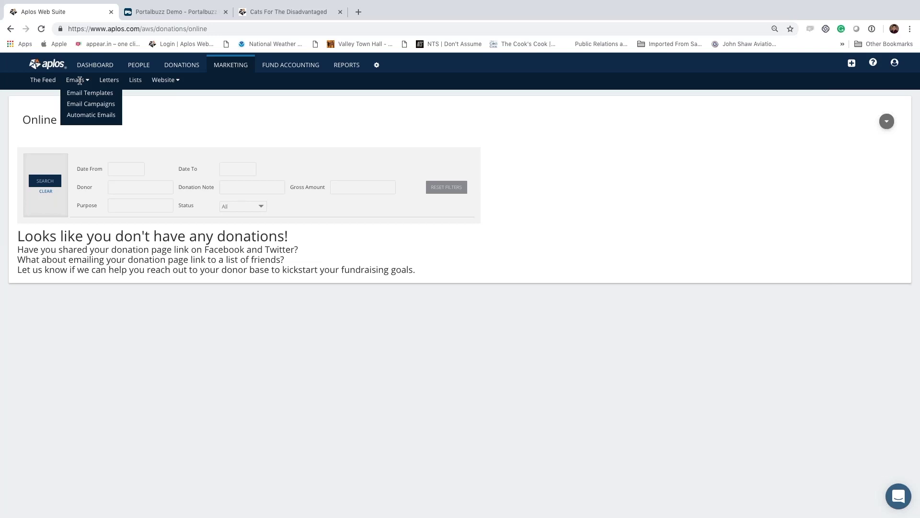
click(90, 104)
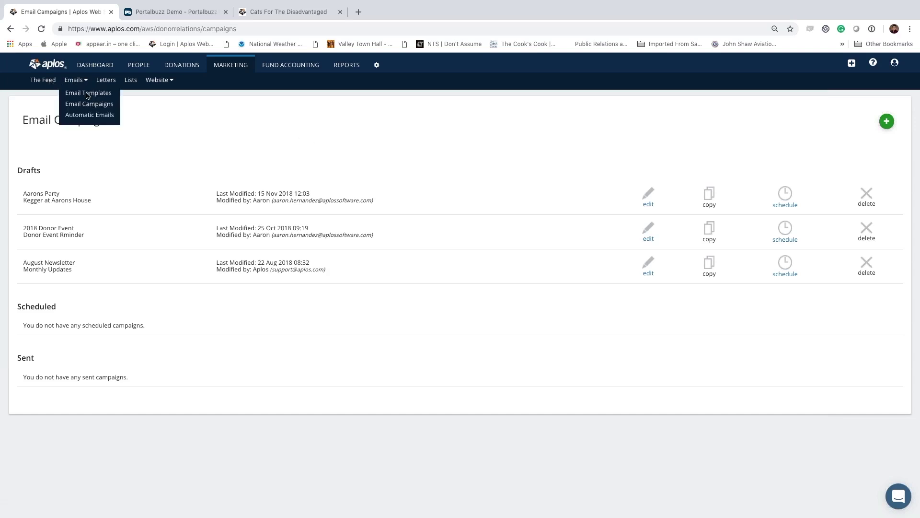
click(87, 94)
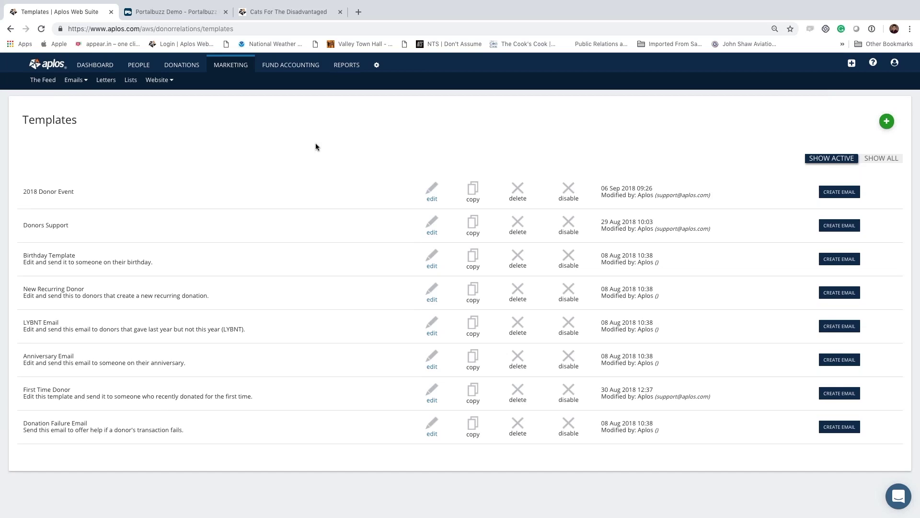
- Return to the email campaigns and start building a new campaign
click(72, 80)
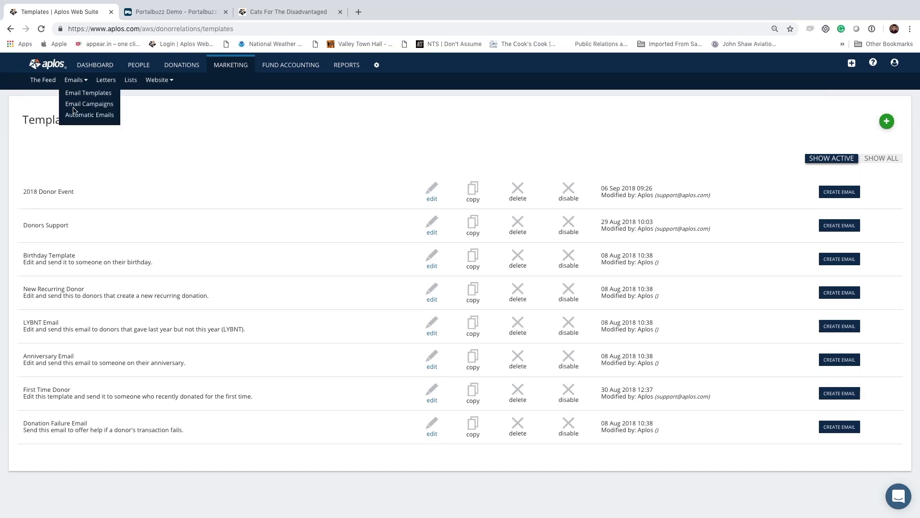
click(75, 103)
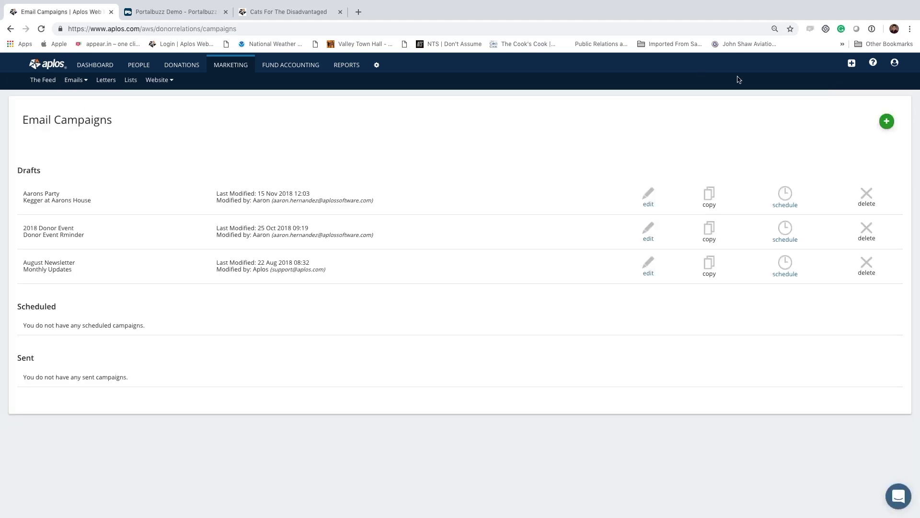
click(886, 121)
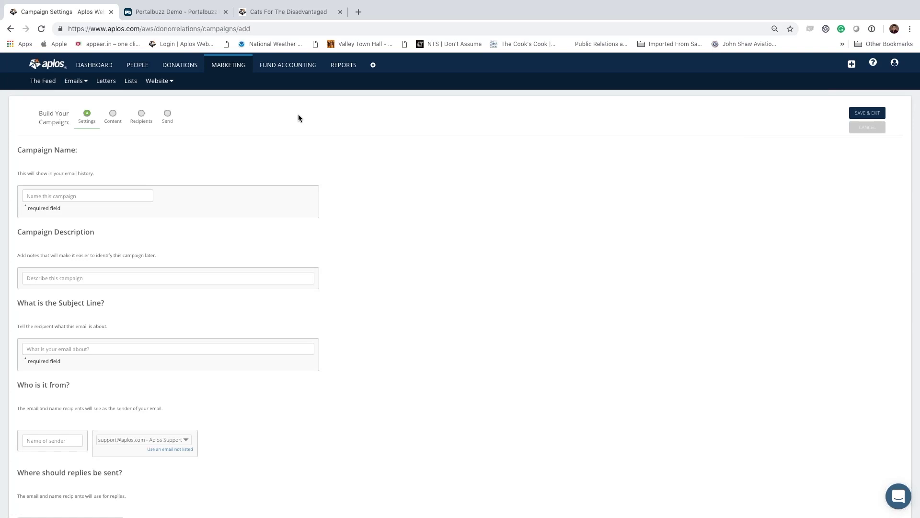
- Start a new email template and look through the available template styles
click(74, 80)
click(79, 95)
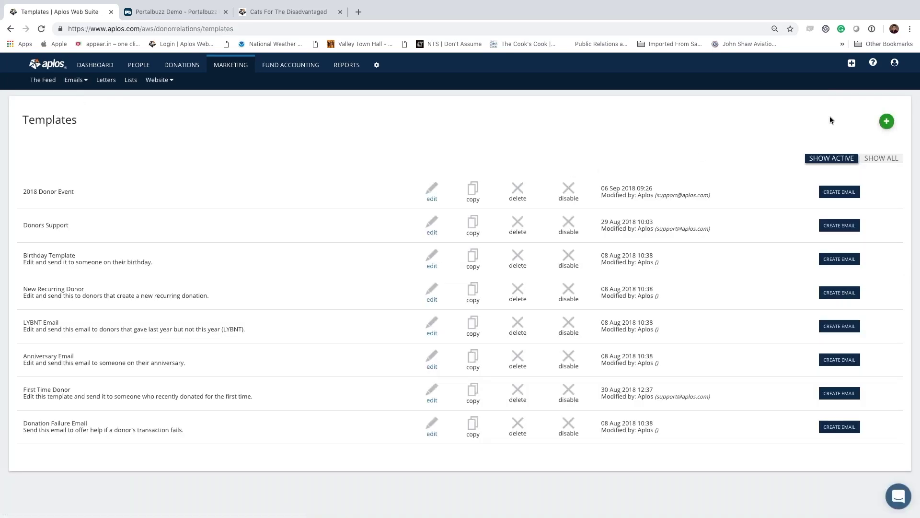
click(887, 121)
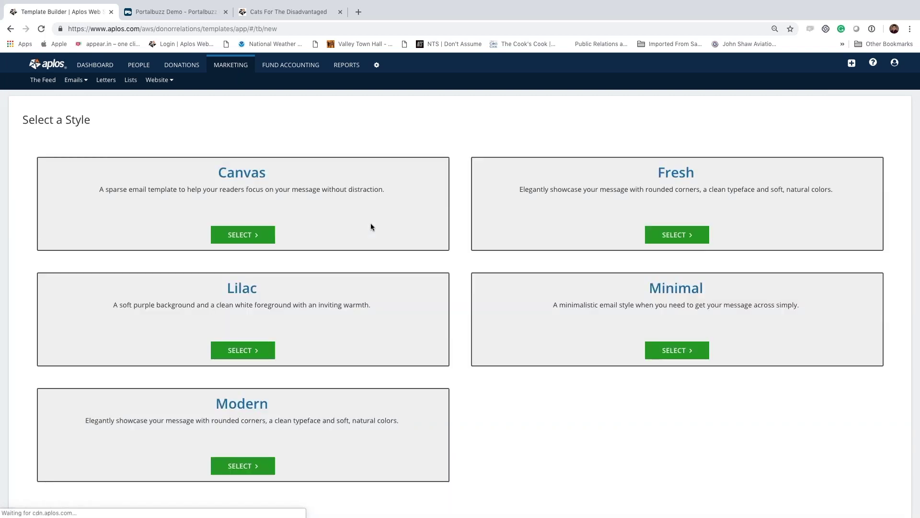
scroll(246, 258, down, 9)
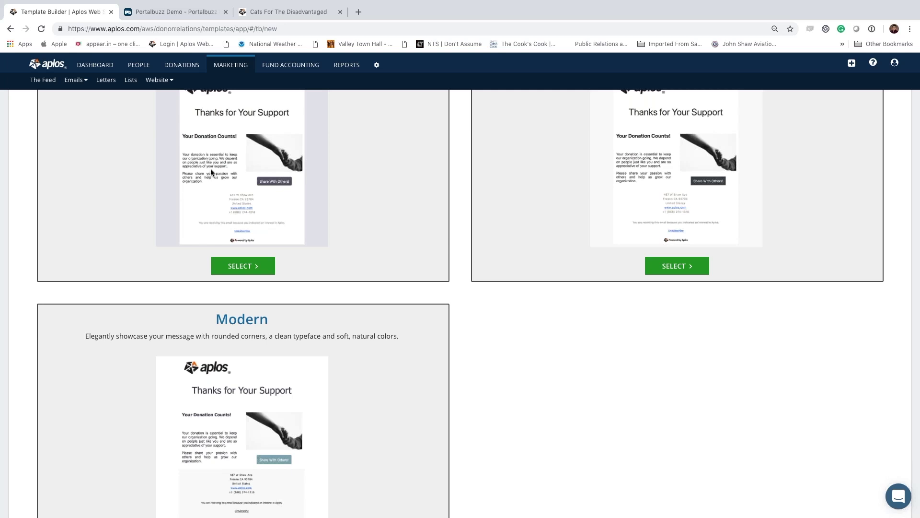
scroll(211, 168, up, 9)
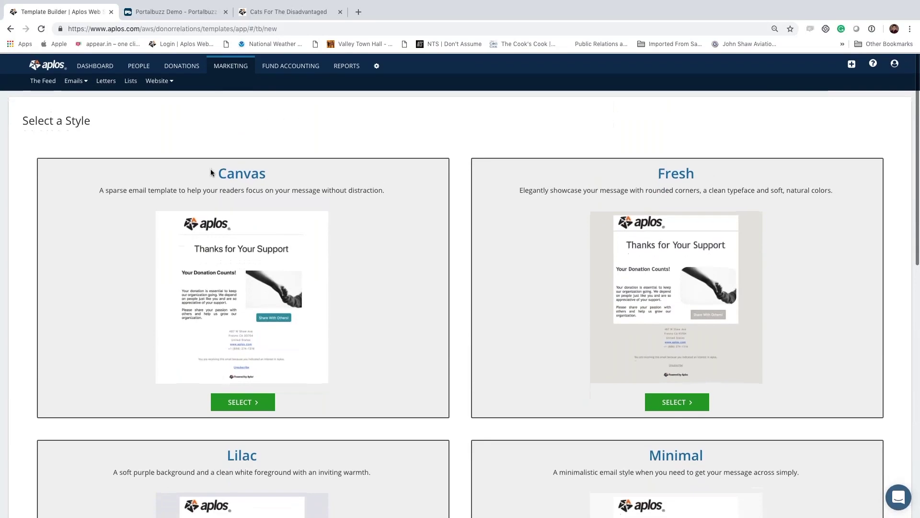
- Open the New Donor Welcome Letter from the marketing letters and review its margins, merge fields and content
click(75, 81)
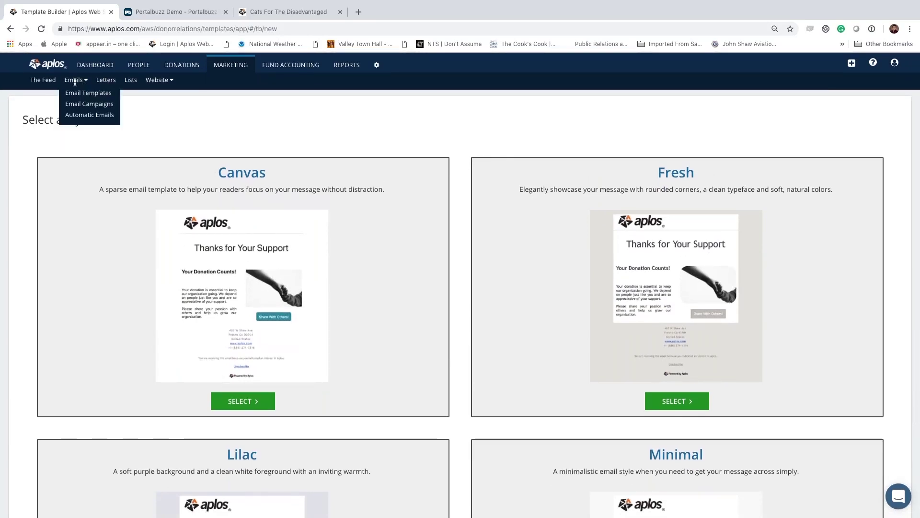
click(107, 83)
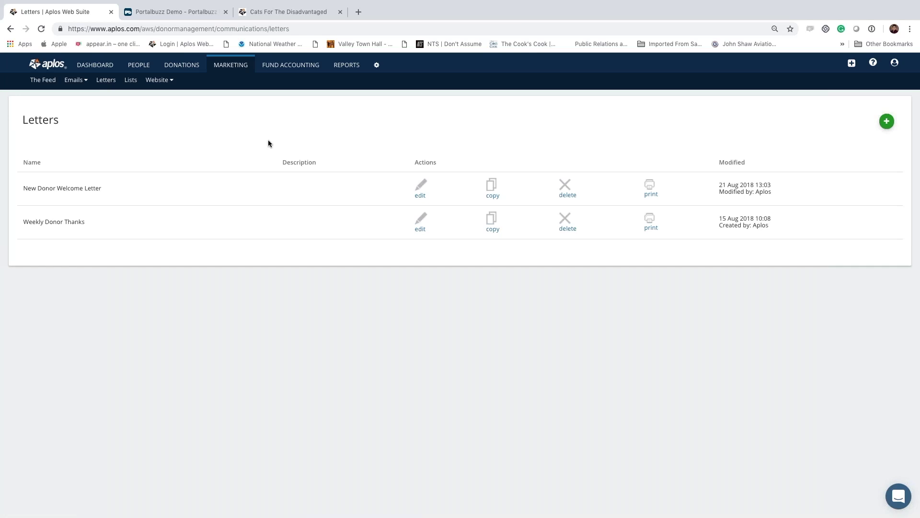
click(420, 188)
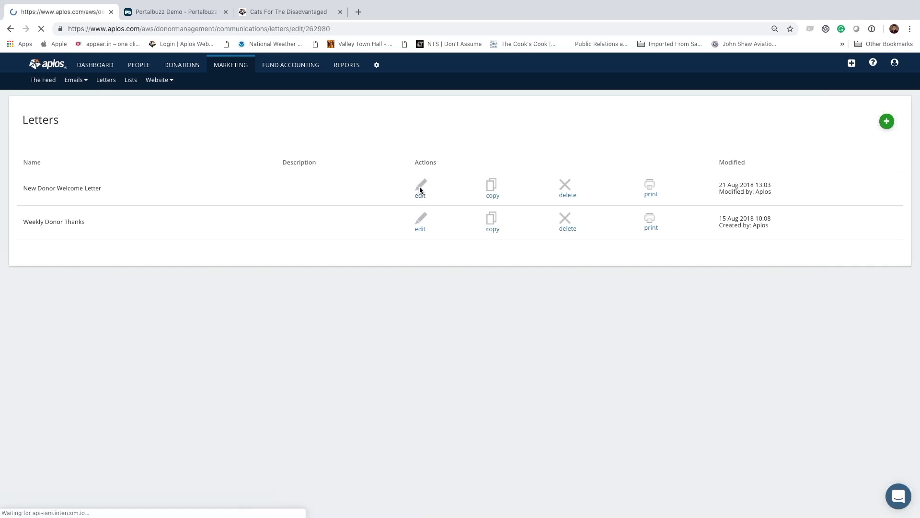
scroll(419, 186, down, 3)
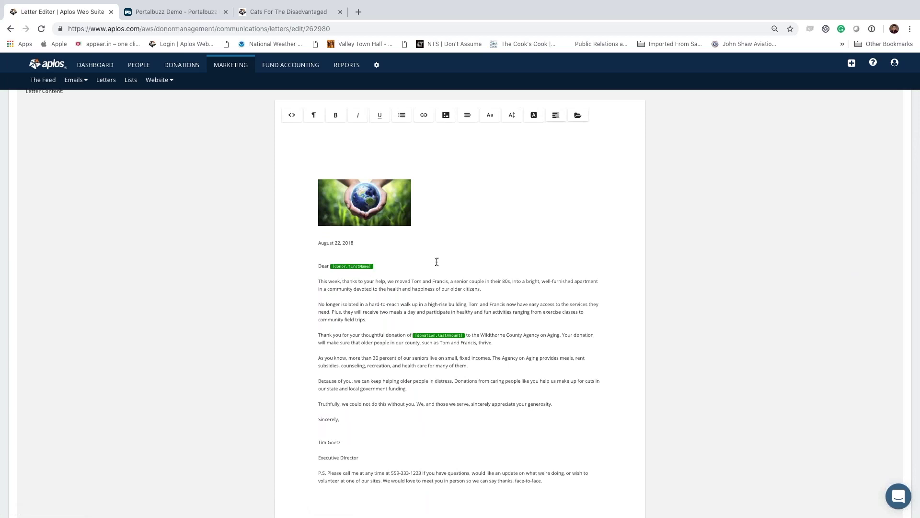
scroll(436, 262, down, 2)
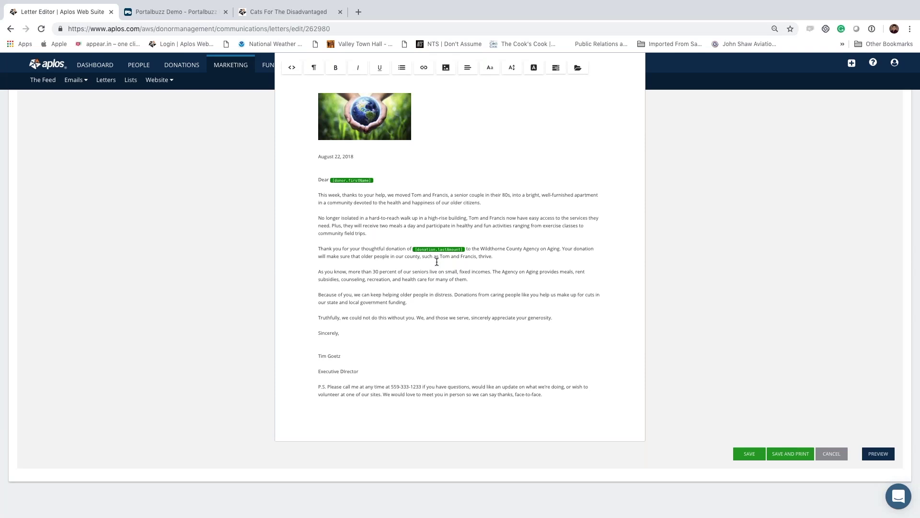
scroll(437, 262, up, 2)
scroll(437, 258, up, 2)
scroll(435, 259, down, 4)
scroll(567, 265, up, 5)
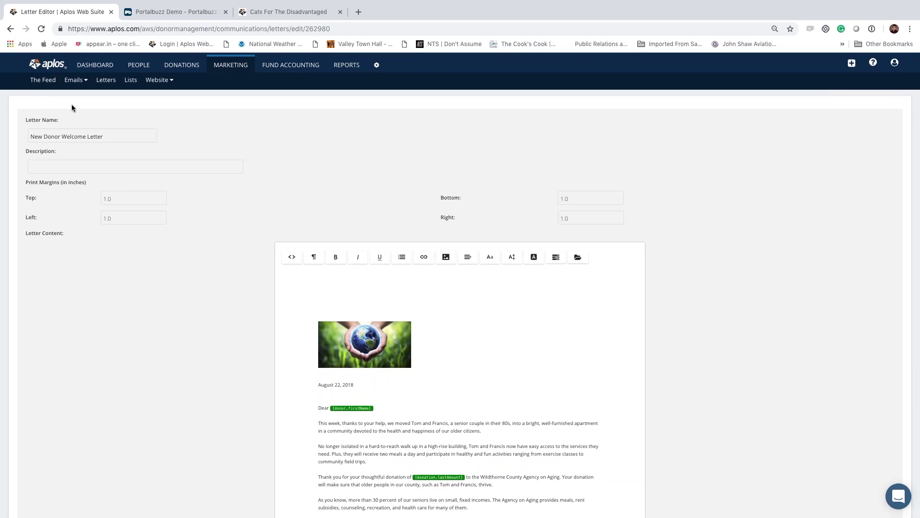
- Open the dynamic list Danslist5 from the contact lists and preview its matching contacts
click(131, 80)
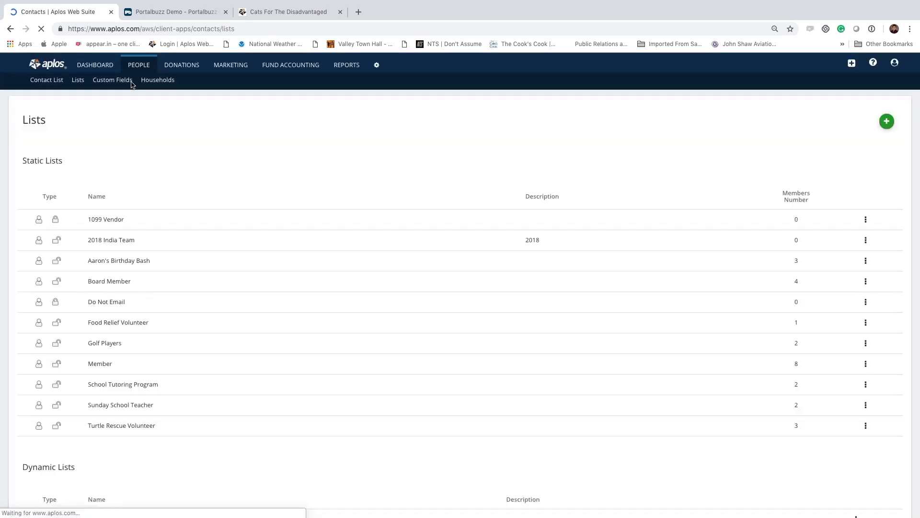
scroll(143, 139, down, 4)
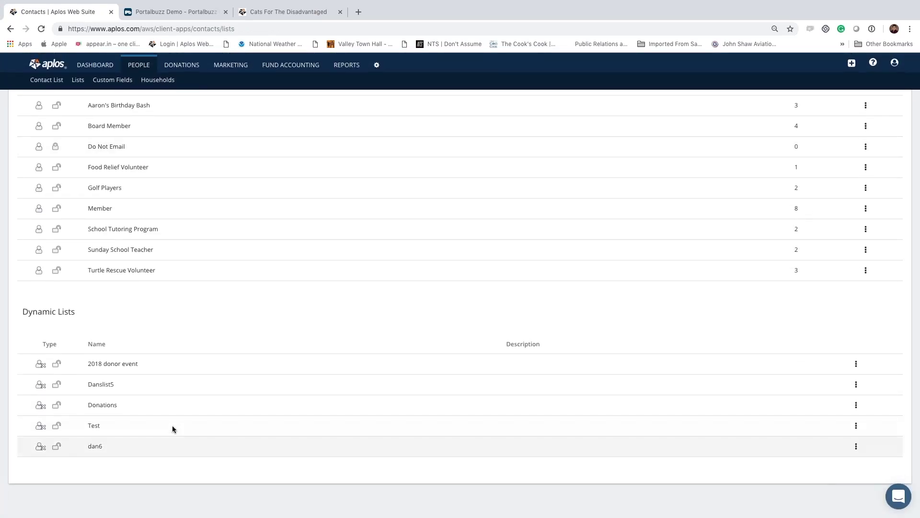
click(113, 382)
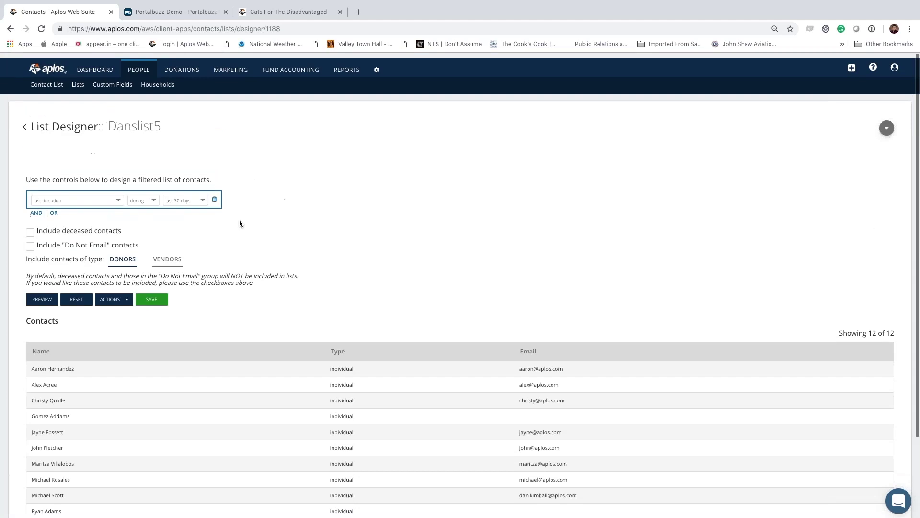
click(40, 295)
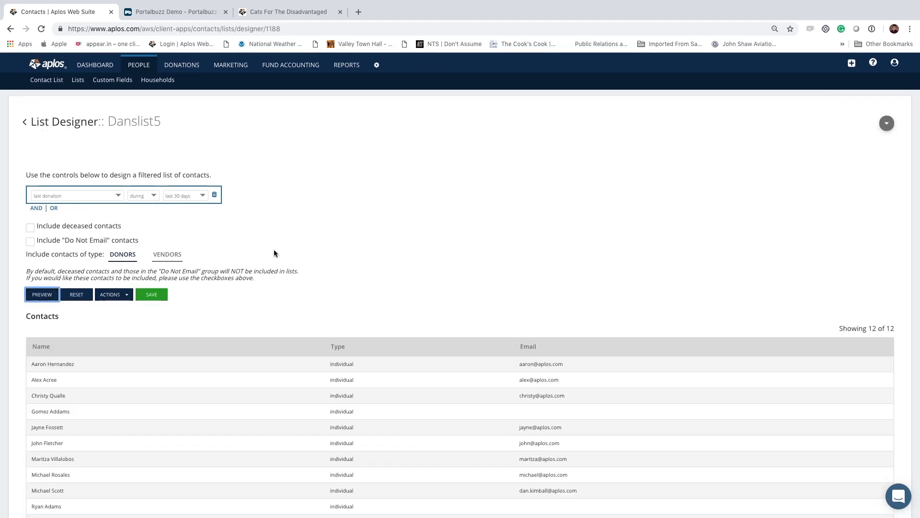
scroll(274, 249, down, 3)
scroll(274, 253, up, 3)
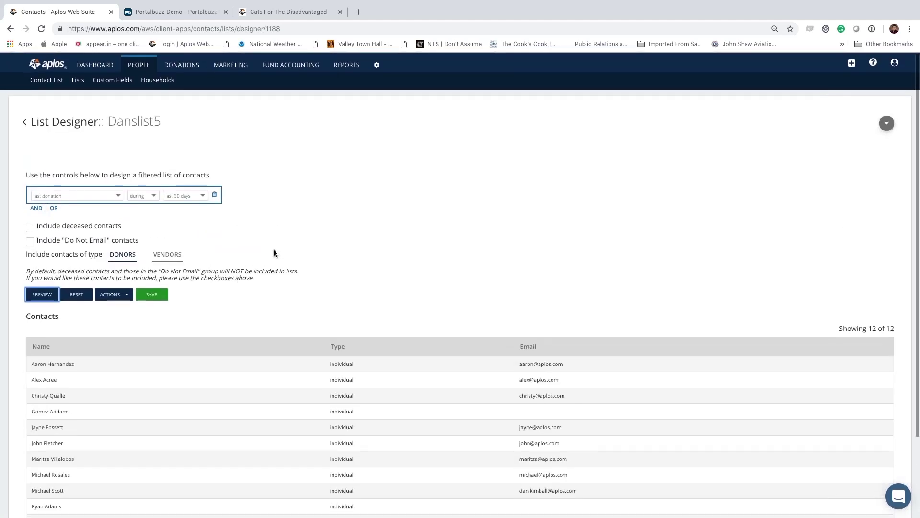
- Set up printed letters for the Danslist5 contacts using the New Donor Welcome Letter template and continue to the review
click(116, 295)
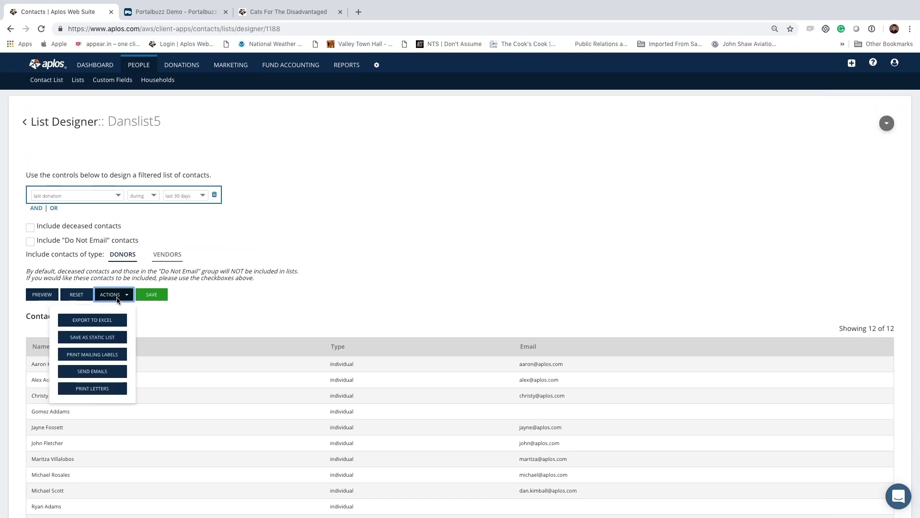
click(93, 389)
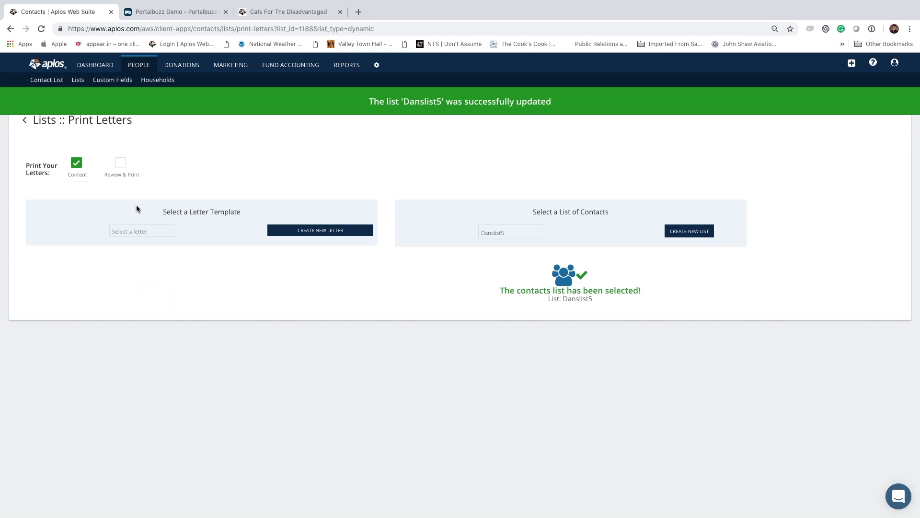
click(134, 232)
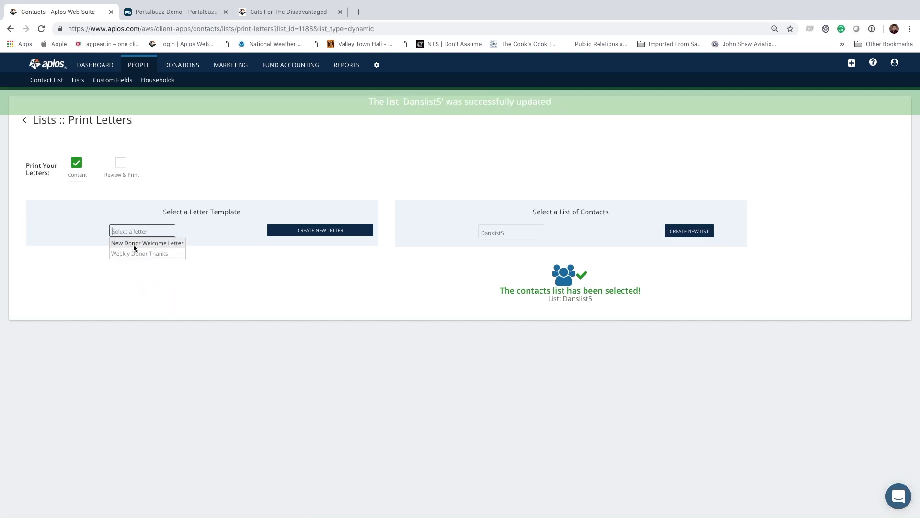
click(133, 242)
click(822, 271)
scroll(526, 329, down, 3)
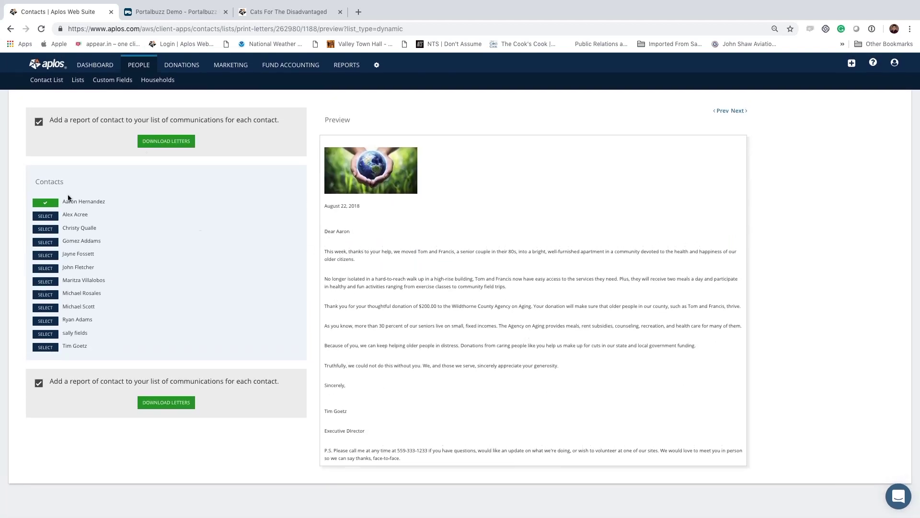
- Page through the personalized letter previews for several contacts and request the download of the letters
click(737, 111)
click(737, 110)
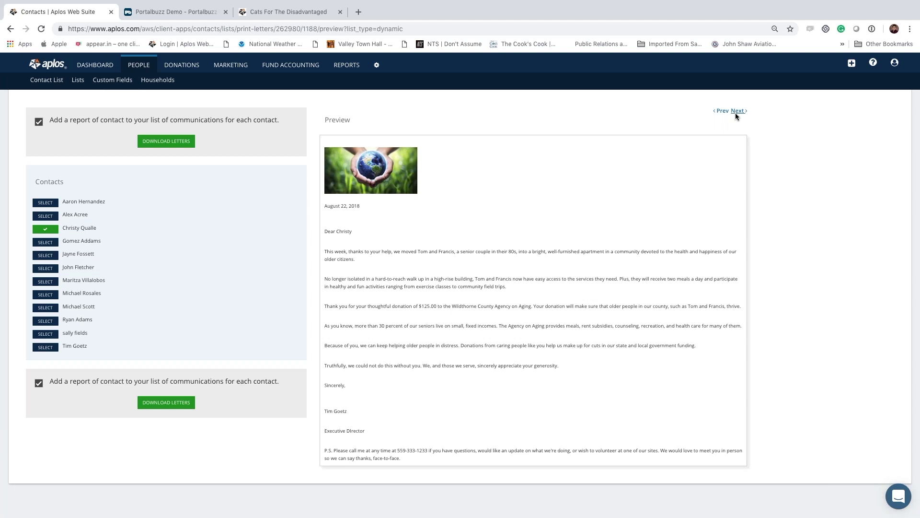
click(736, 113)
click(735, 111)
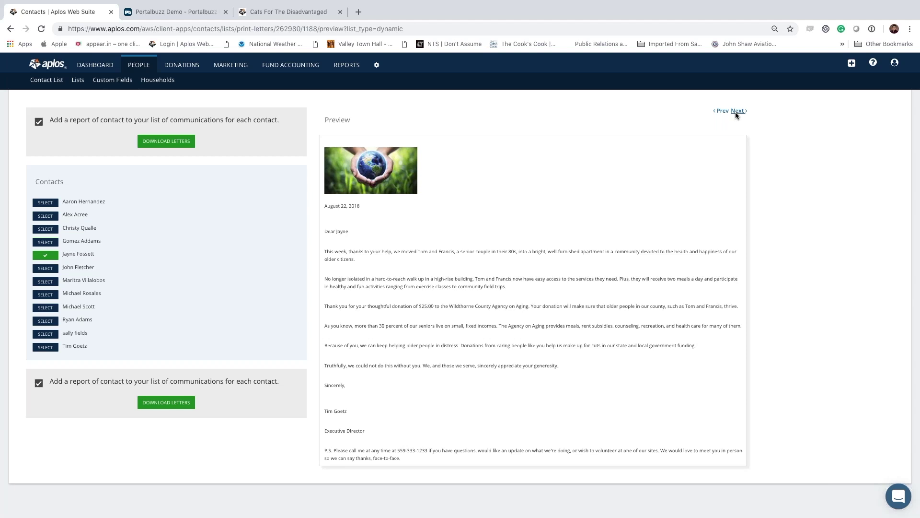
scroll(462, 245, down, 1)
scroll(462, 246, up, 3)
scroll(461, 246, down, 3)
click(160, 143)
- Open the Donations by Contact report from the donation reports and check its date range options
mouse_move(233, 72)
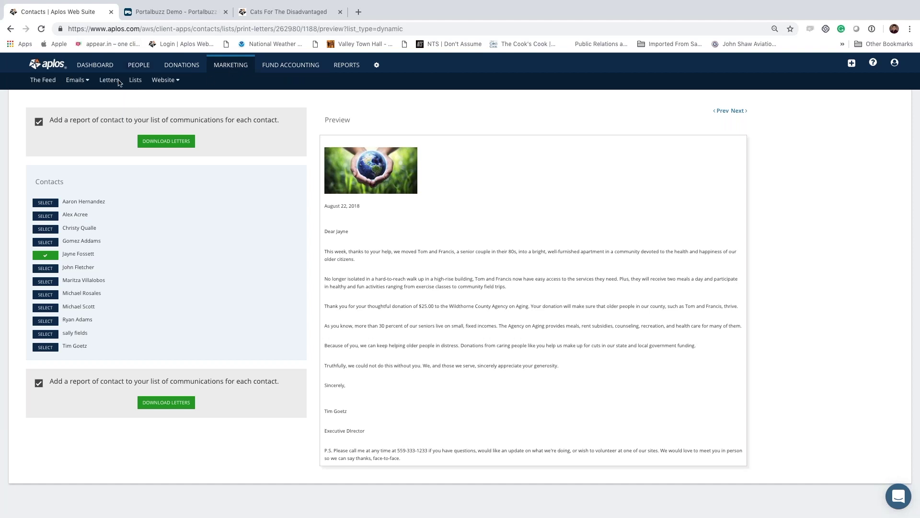
mouse_move(162, 80)
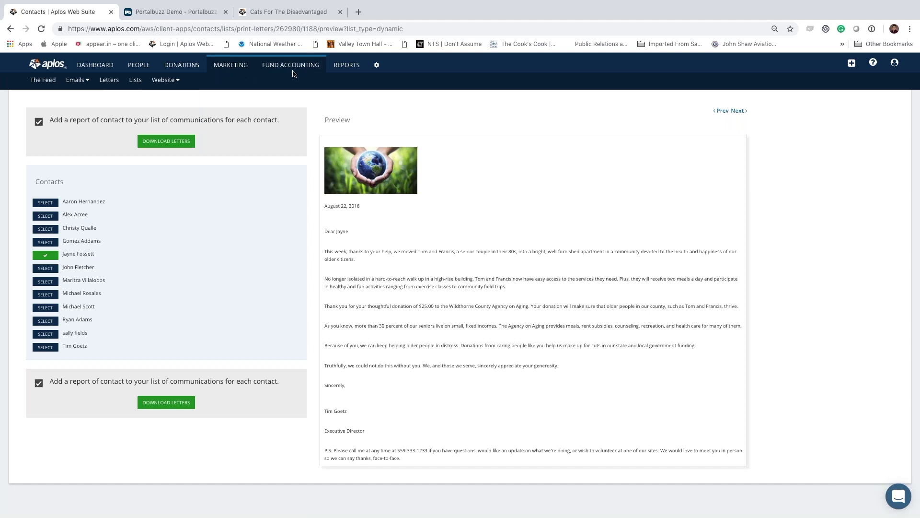
click(348, 70)
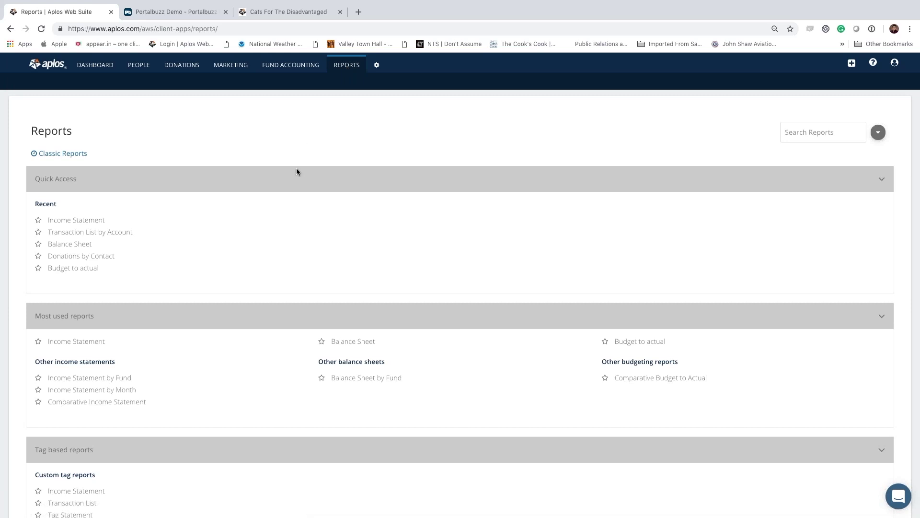
scroll(297, 172, down, 7)
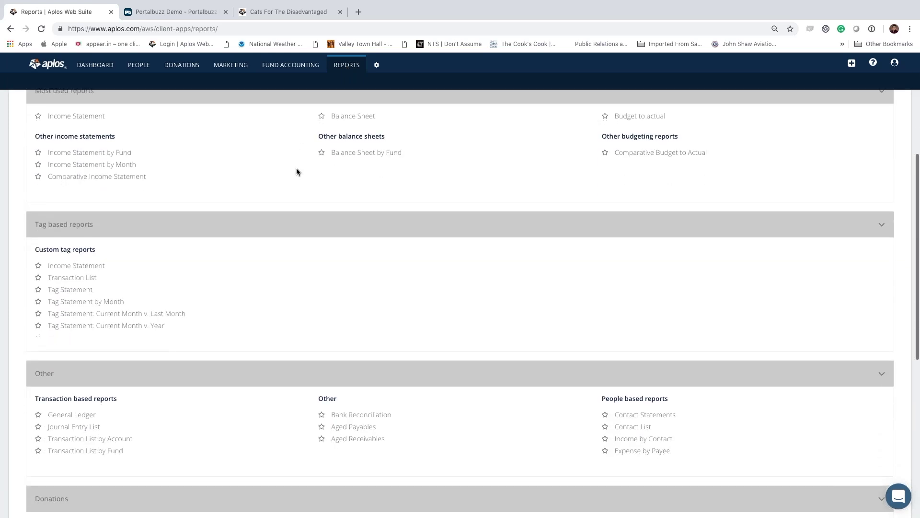
scroll(297, 172, down, 5)
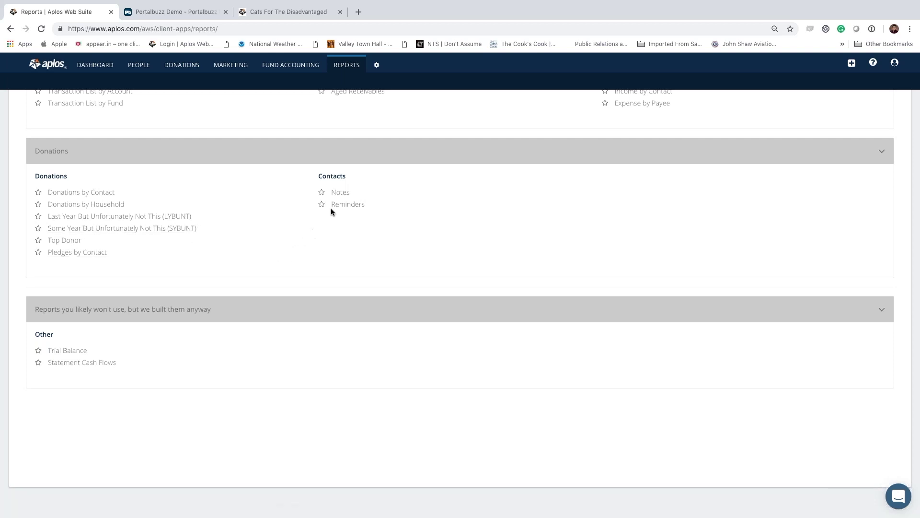
click(71, 193)
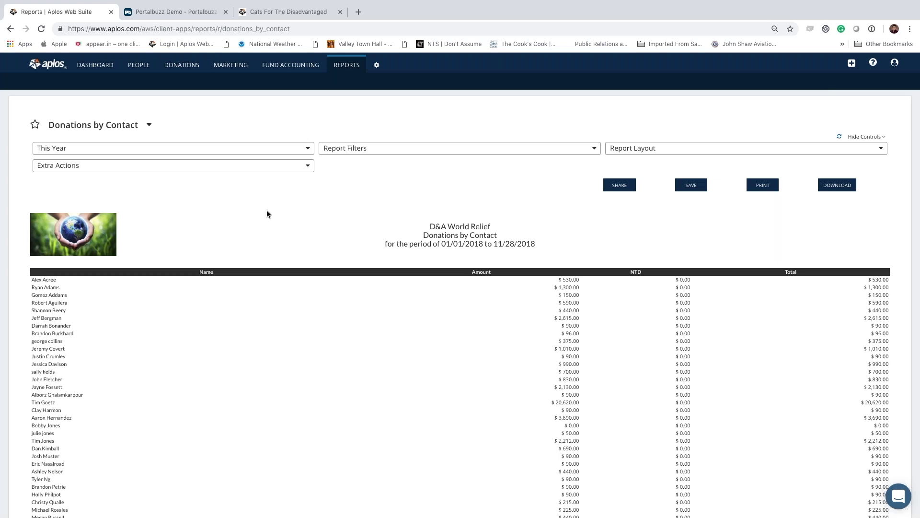
scroll(267, 213, down, 5)
scroll(267, 211, up, 5)
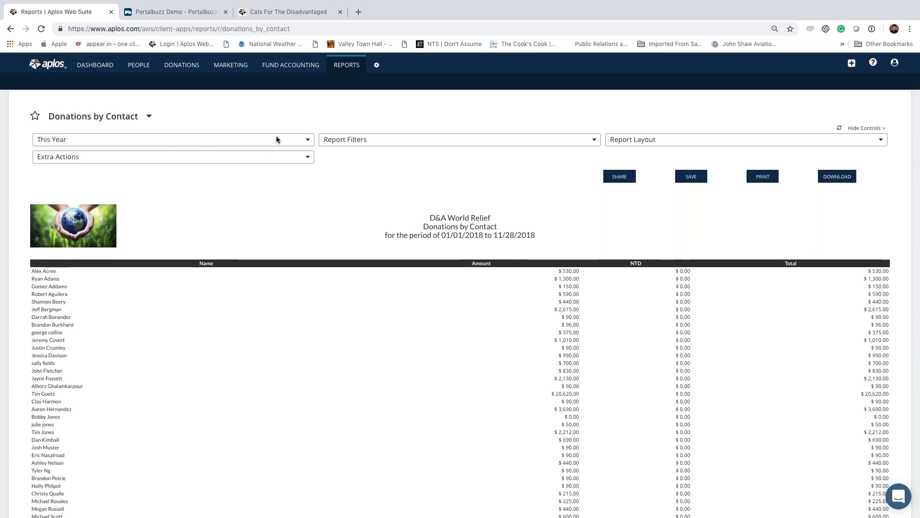
click(276, 138)
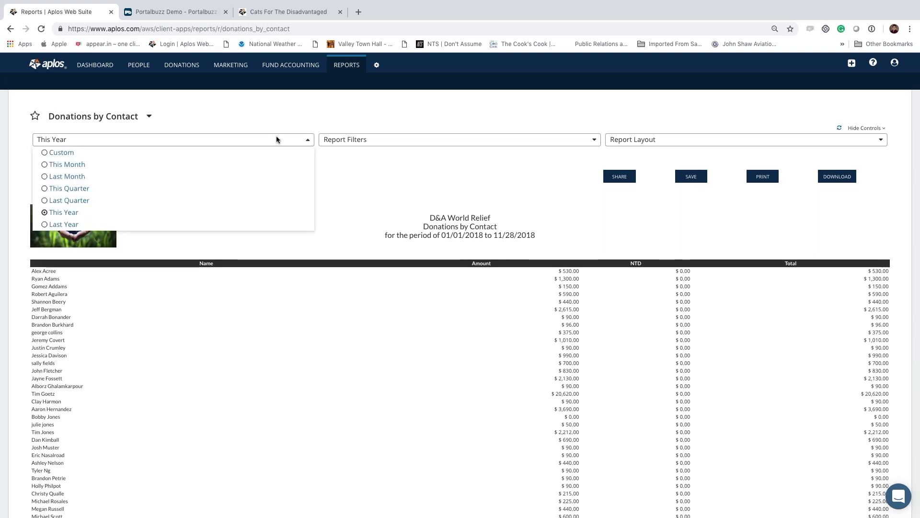
click(430, 114)
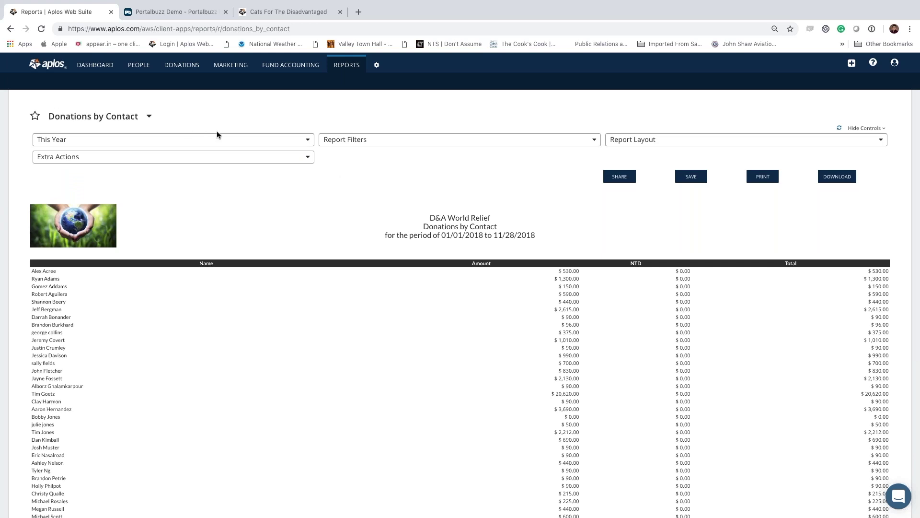
- Generate printable detailed contribution statements from the Donations by Contact report, then cancel saving the PDF
click(232, 159)
click(214, 169)
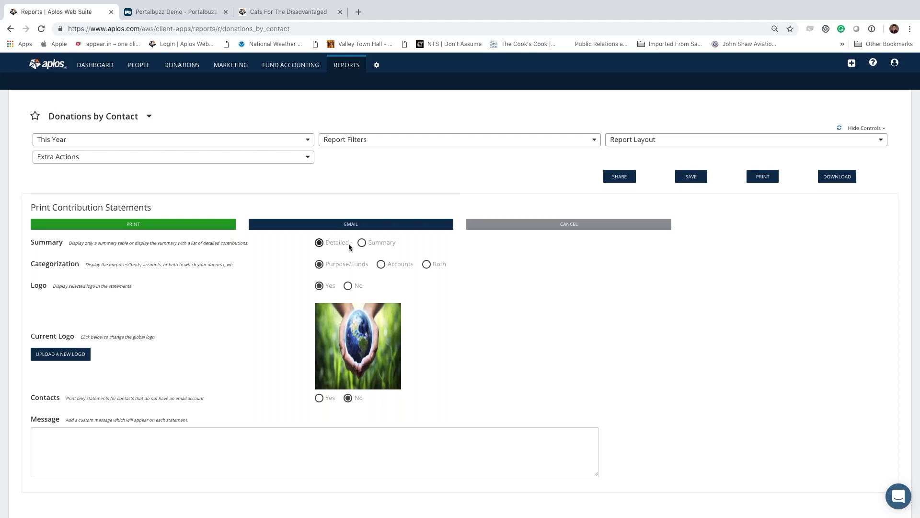
click(114, 225)
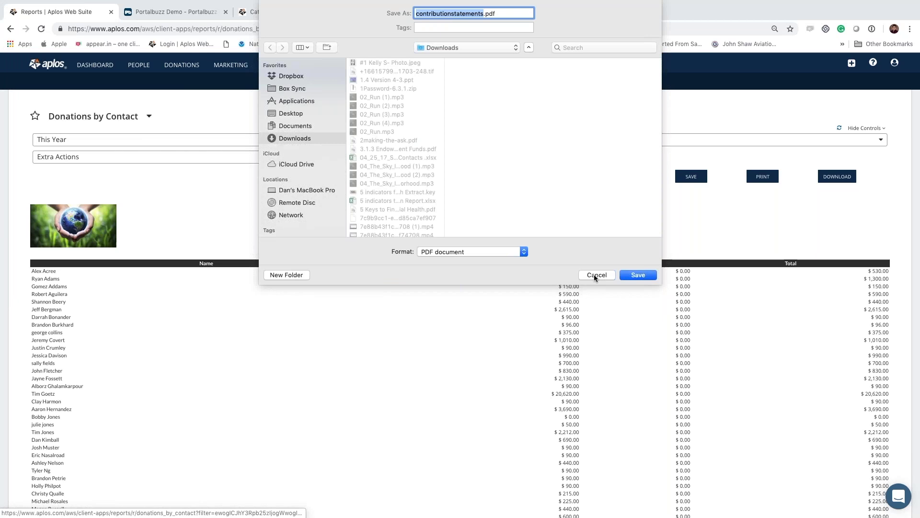
click(595, 275)
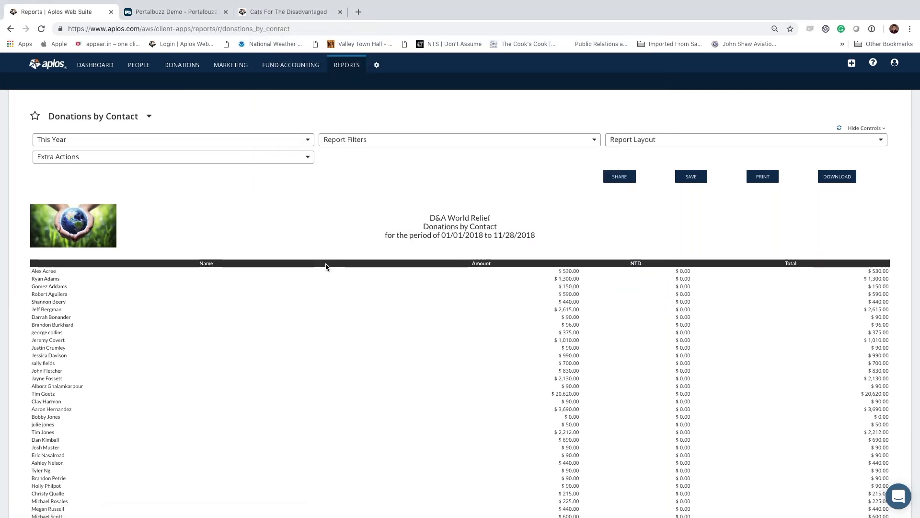
- Look over the available reports in the reports overview, then return to the dashboard
click(339, 67)
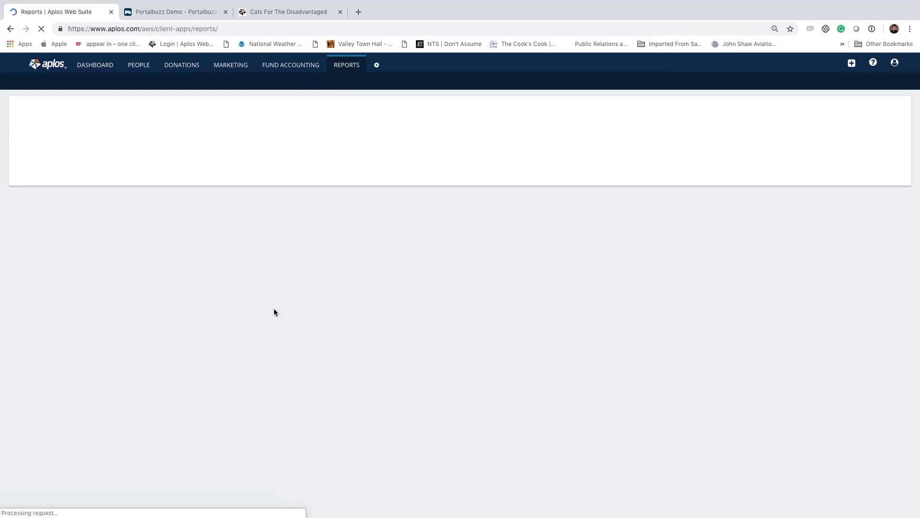
scroll(197, 213, down, 5)
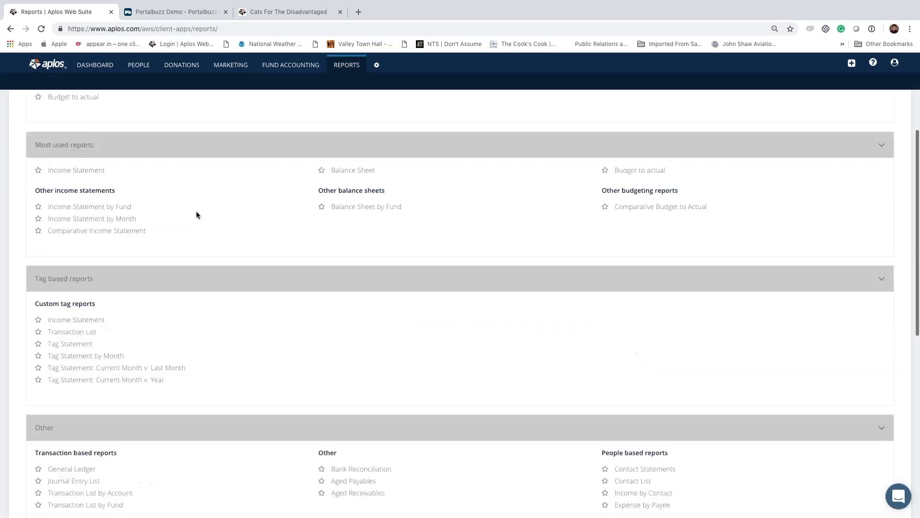
scroll(196, 215, up, 4)
scroll(197, 212, up, 3)
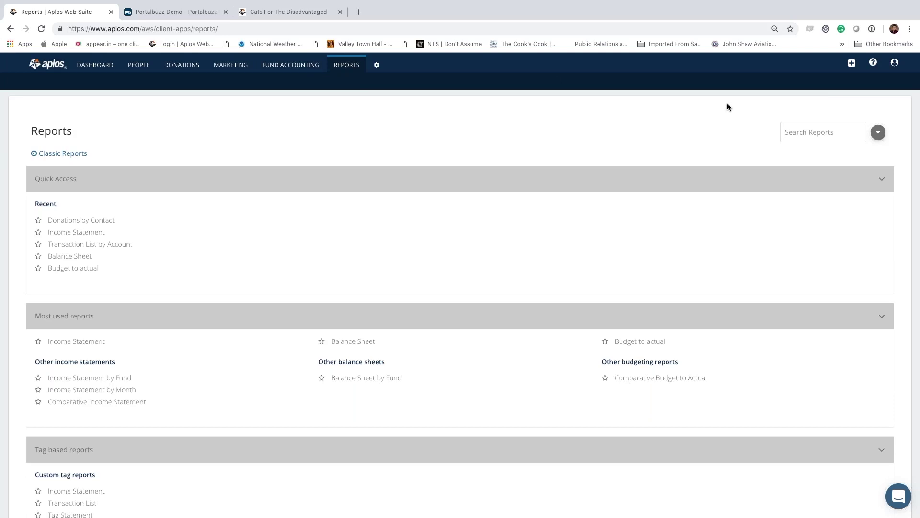
click(94, 68)
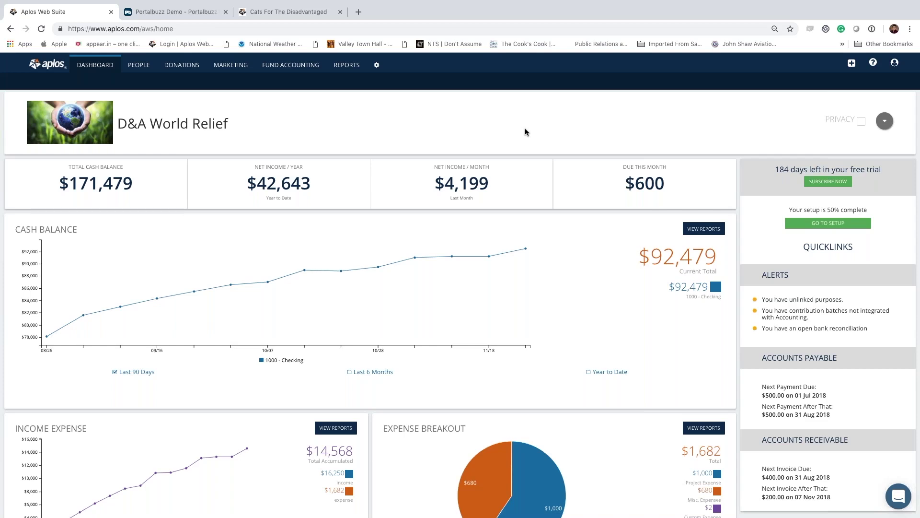
- Open the Aplos Support Center from the help option and look over its article categories
click(874, 64)
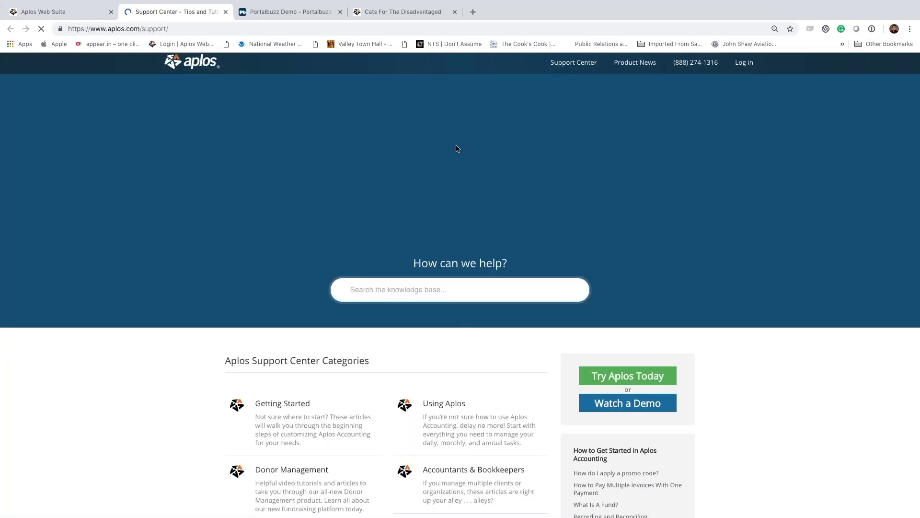
scroll(243, 188, down, 5)
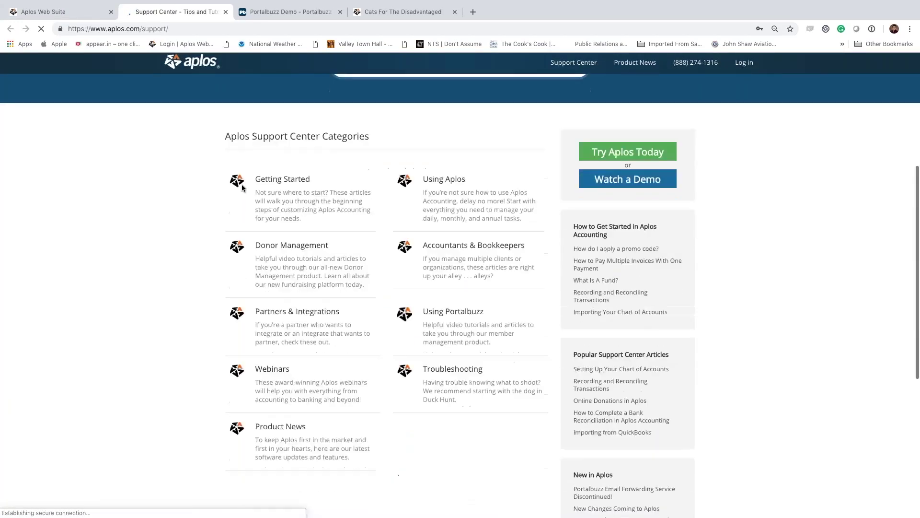
scroll(242, 187, down, 4)
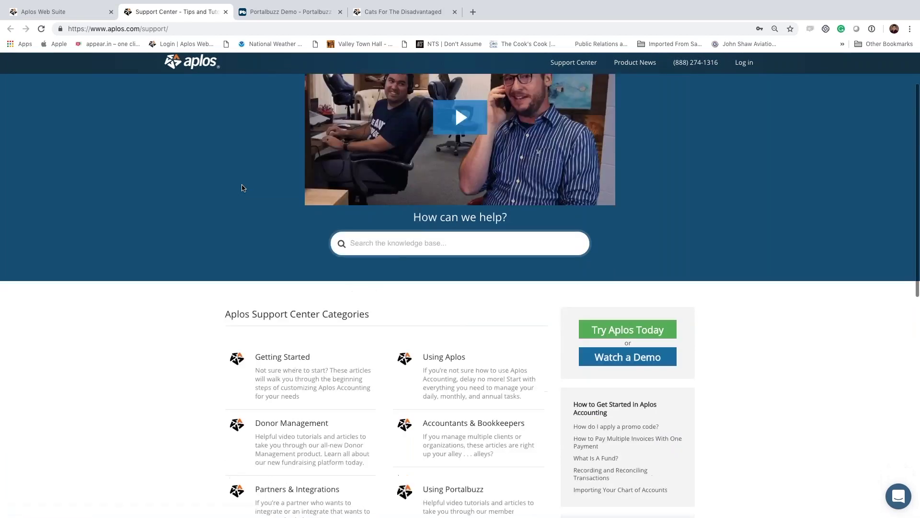
scroll(242, 187, down, 1)
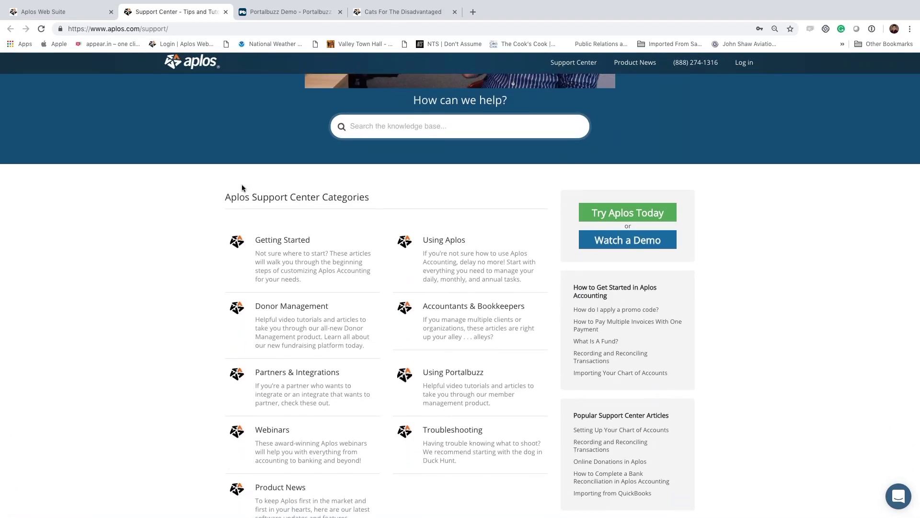
scroll(242, 187, down, 1)
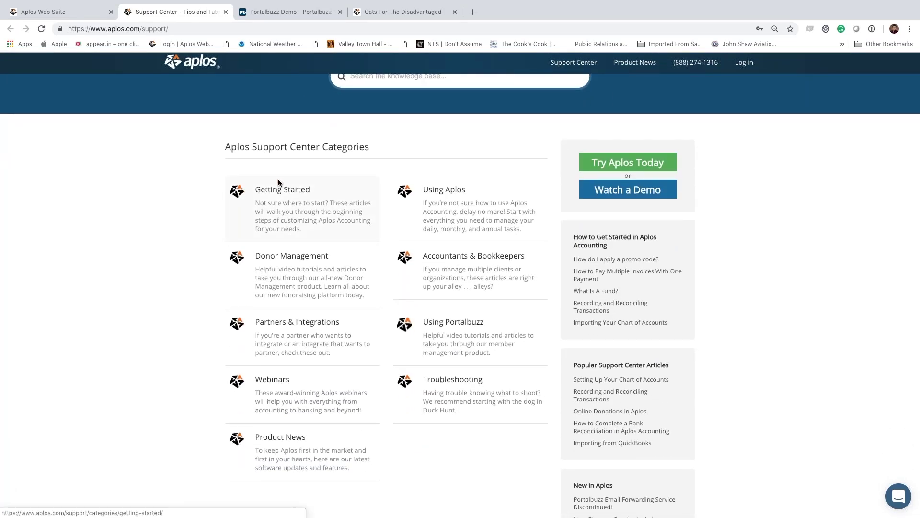
scroll(405, 261, up, 2)
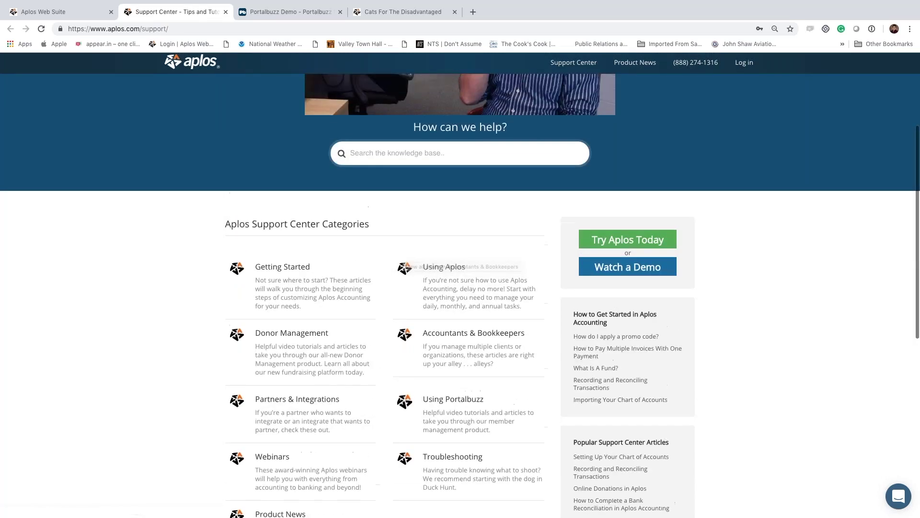
scroll(405, 266, up, 1)
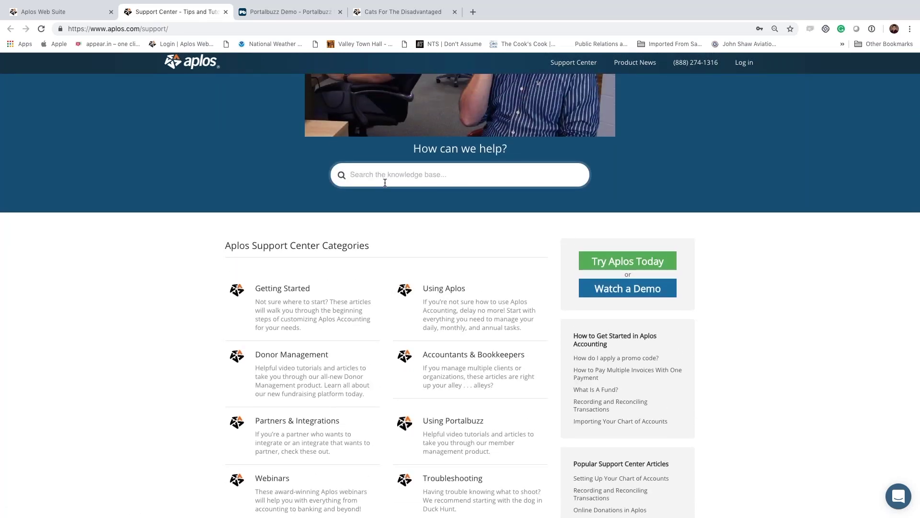
- Search the knowledge base for "contri", dismiss the suggestions, and look over the support categories down to Webinars and Product News
click(385, 183)
text(contri)
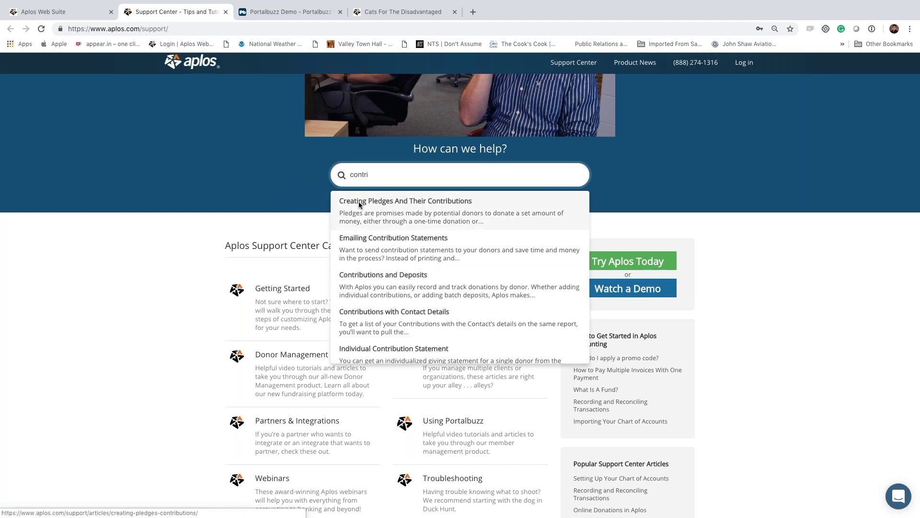
click(117, 284)
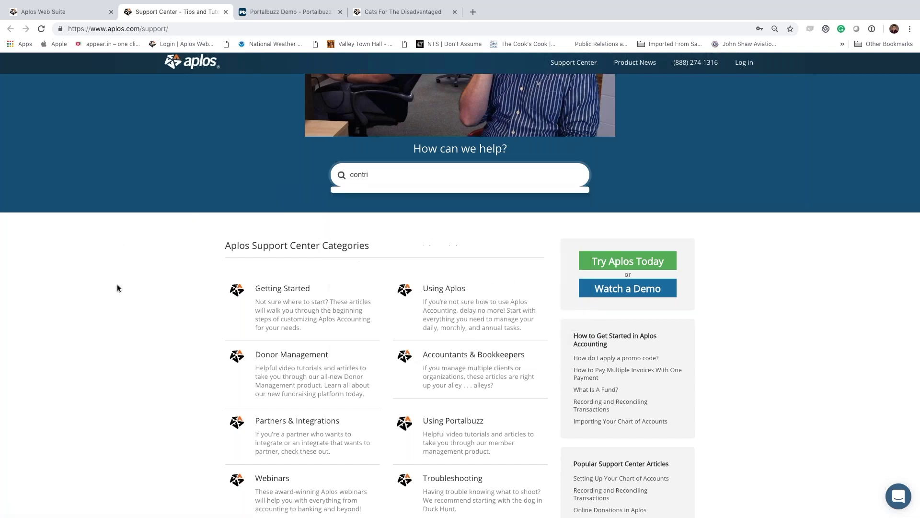
scroll(117, 284, down, 1)
scroll(118, 285, down, 3)
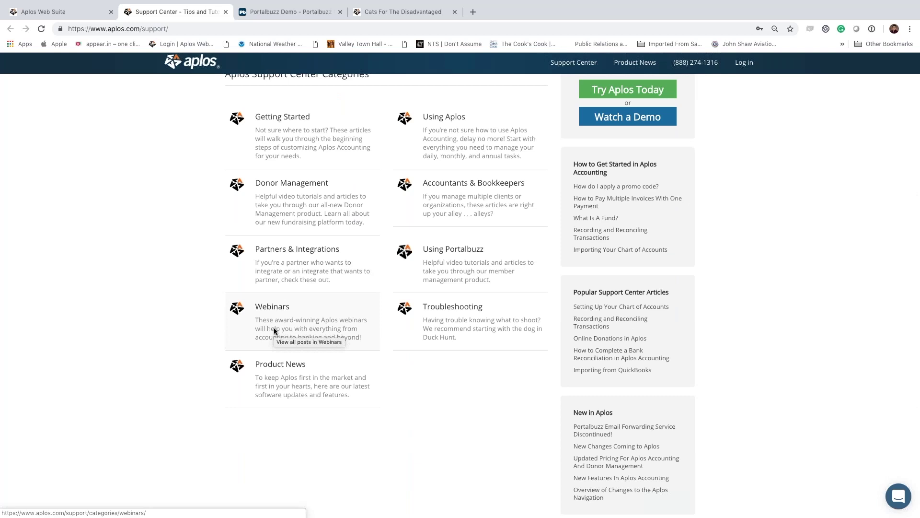
scroll(95, 278, up, 6)
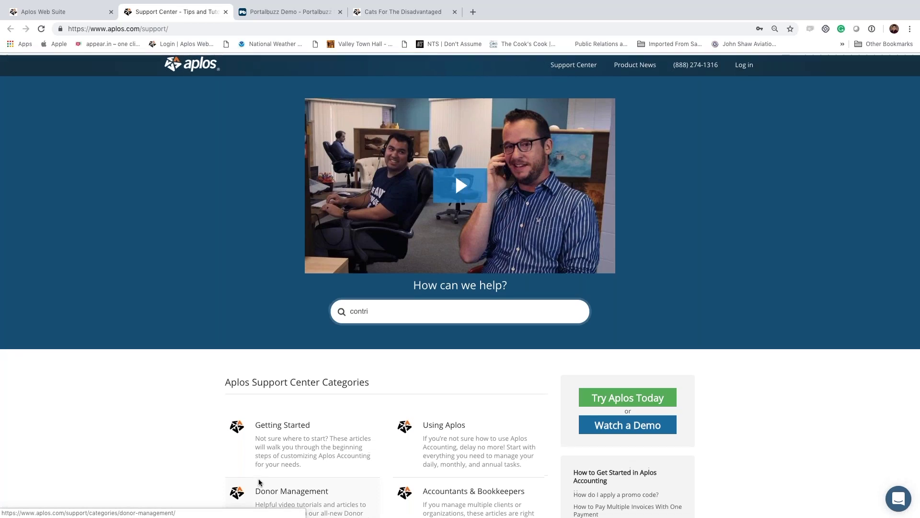
- Close the Support Center, check the in-app support chat's conversation and search options, and dismiss the chat
click(225, 11)
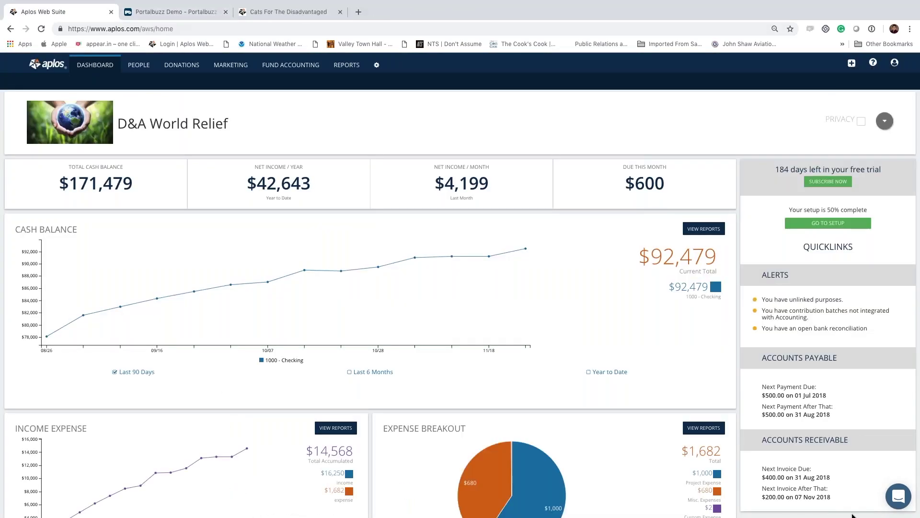
click(899, 504)
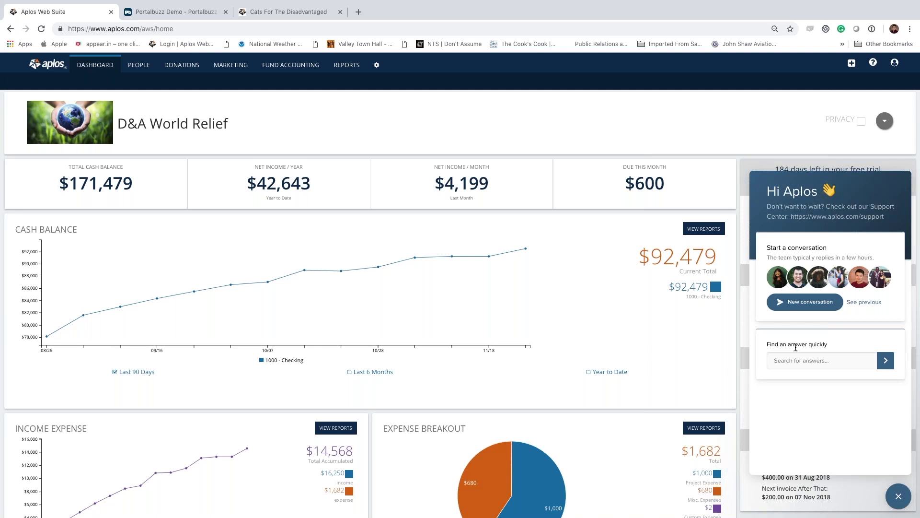
click(897, 498)
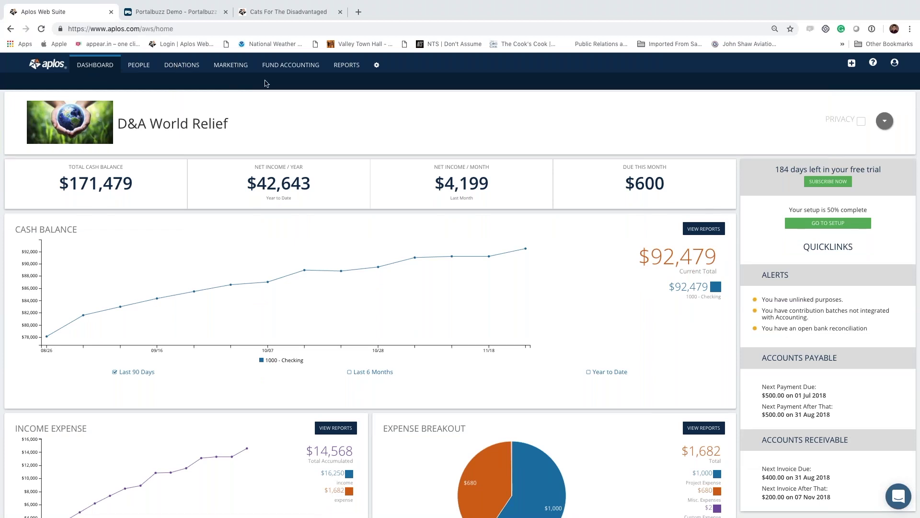
- Open the Automatic Emails page from the marketing section to view its email rules, then return to the dashboard
click(231, 68)
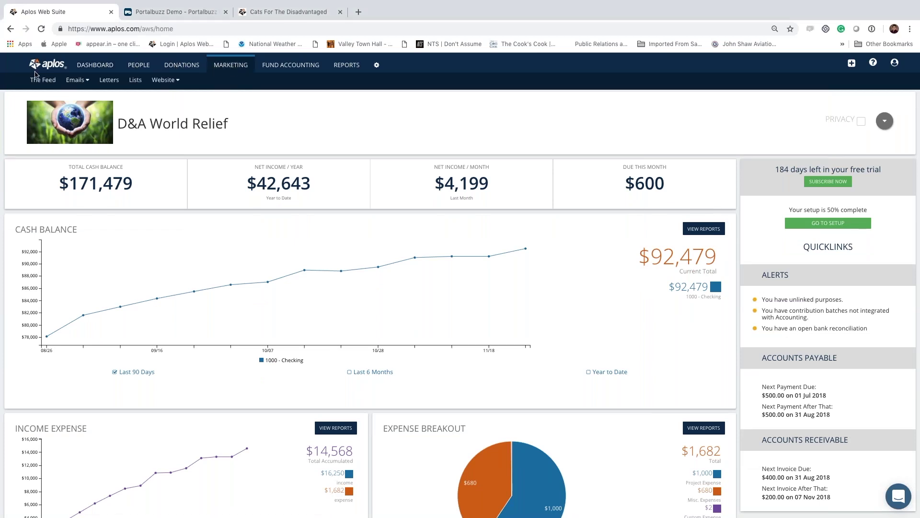
click(62, 78)
click(83, 118)
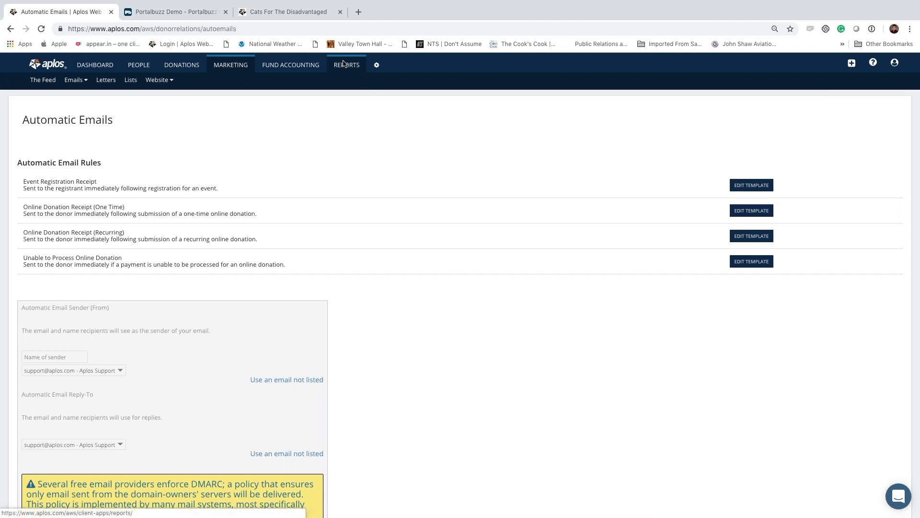
click(94, 66)
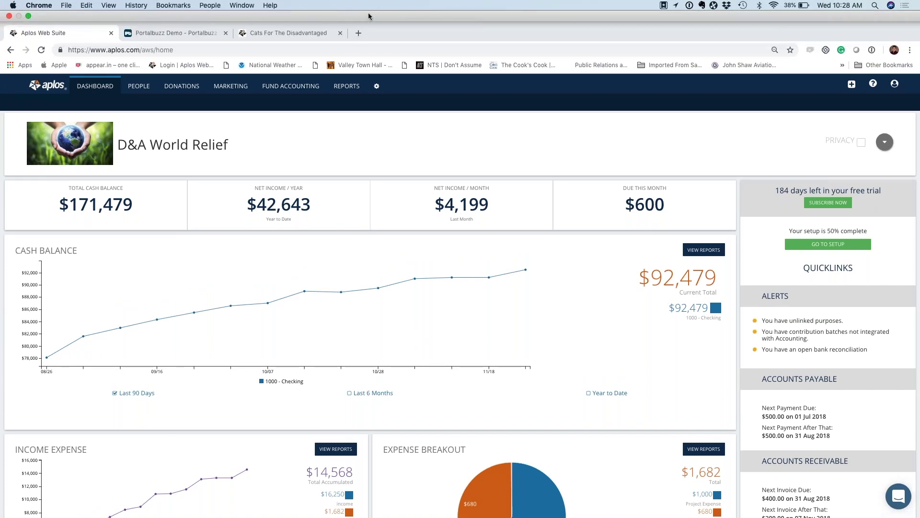
- Open the pricing page of aplos.com in a new browser tab and compare the Starting, Growing and Established plans
click(359, 34)
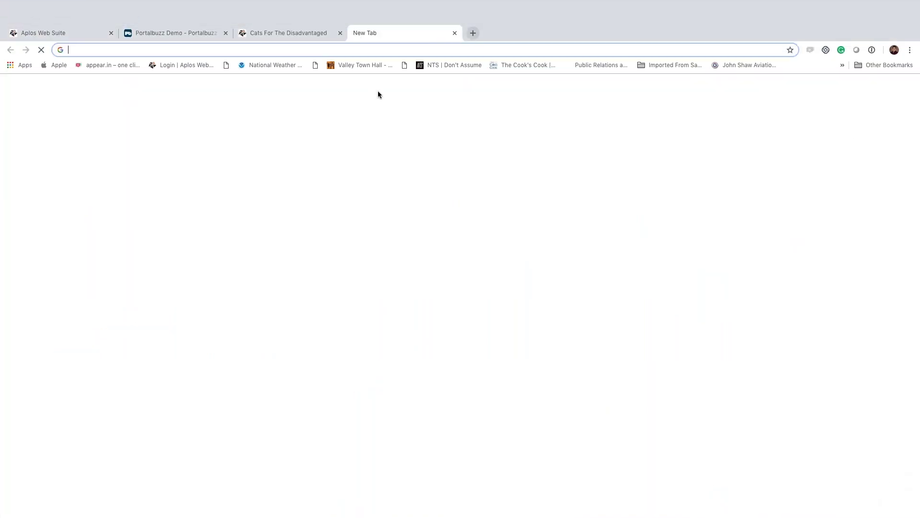
text(aplos.com)
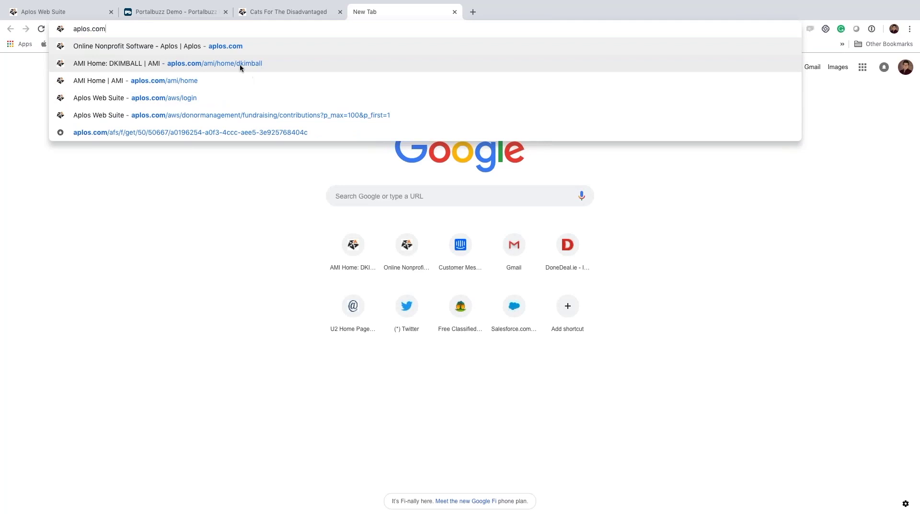
click(221, 45)
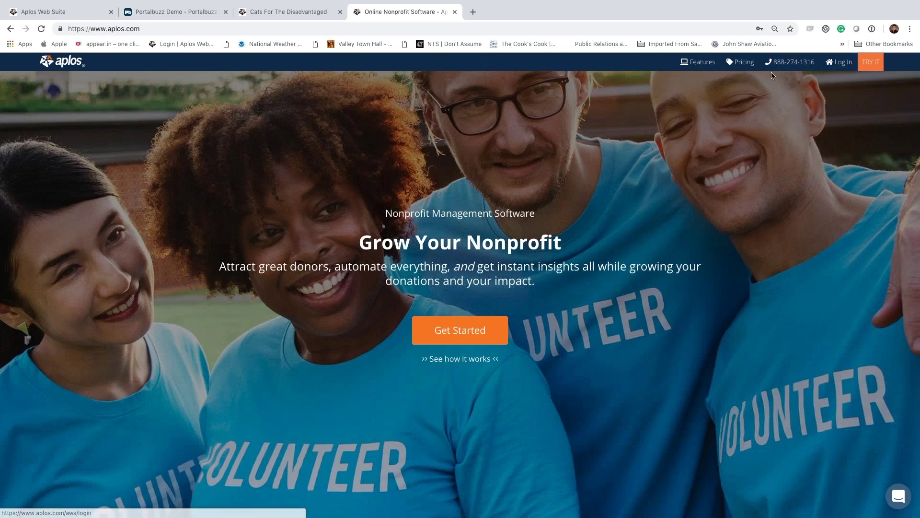
click(743, 66)
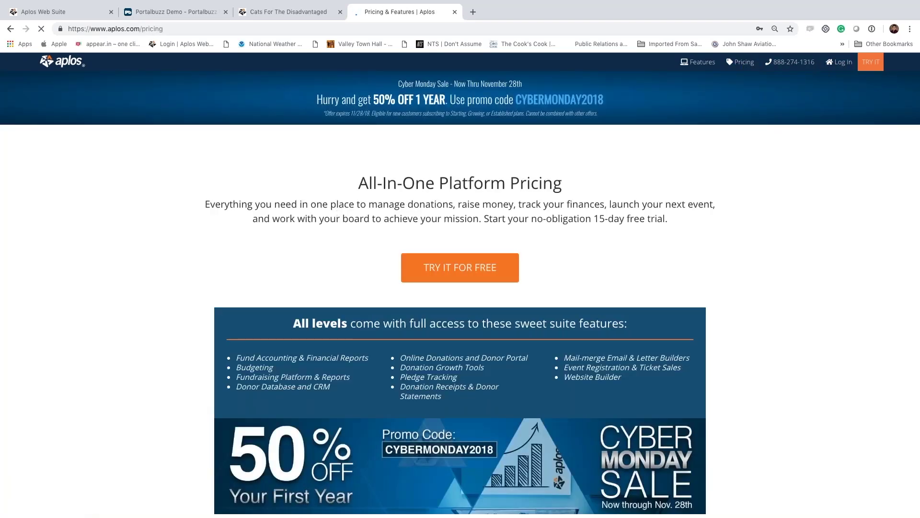
scroll(602, 123, down, 5)
scroll(357, 214, down, 1)
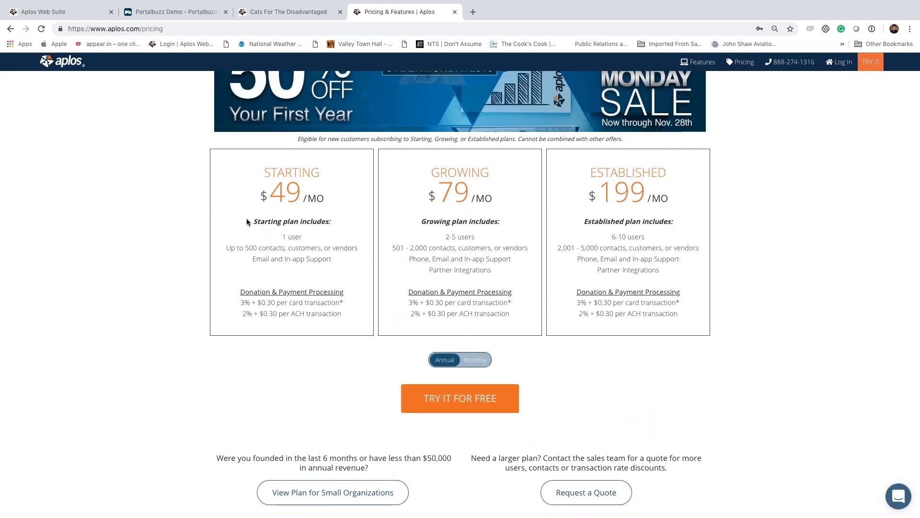
scroll(258, 222, down, 1)
scroll(258, 222, up, 4)
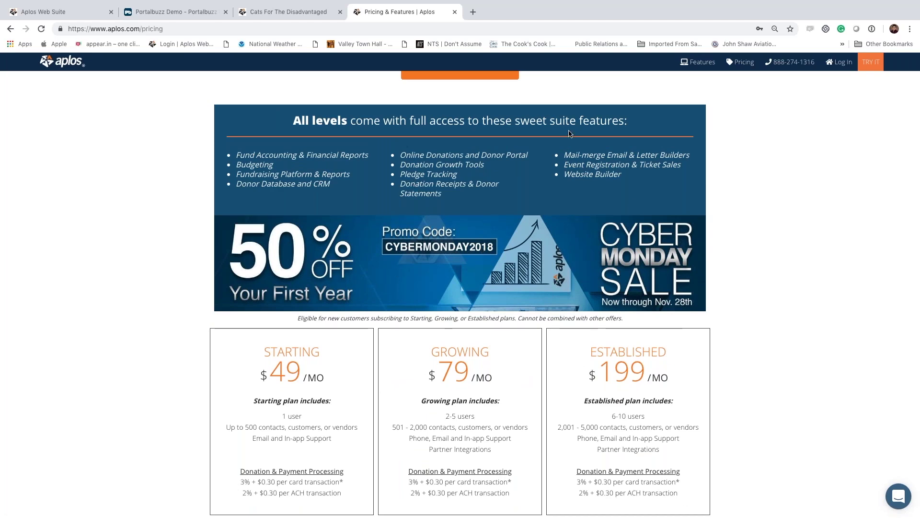
scroll(193, 299, down, 3)
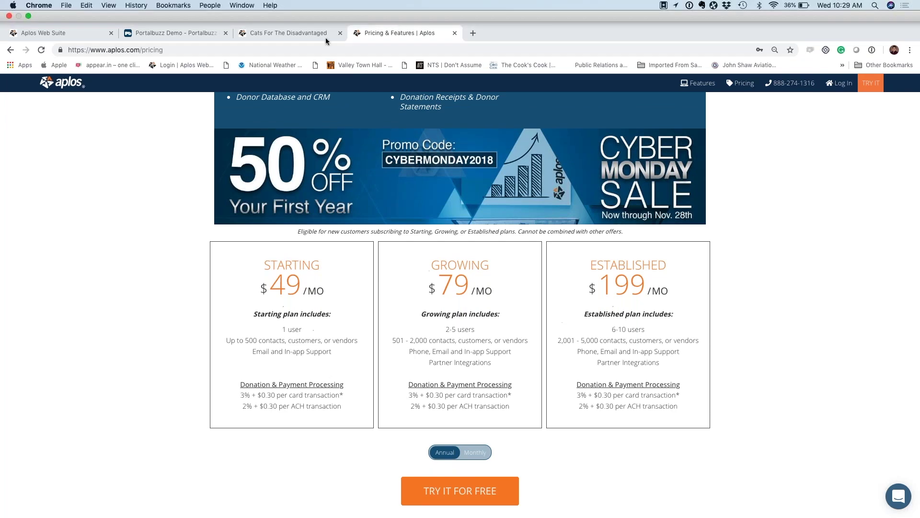
- Switch back to the Aplos Web Suite and open the fund accounting Chart of Accounts
click(48, 32)
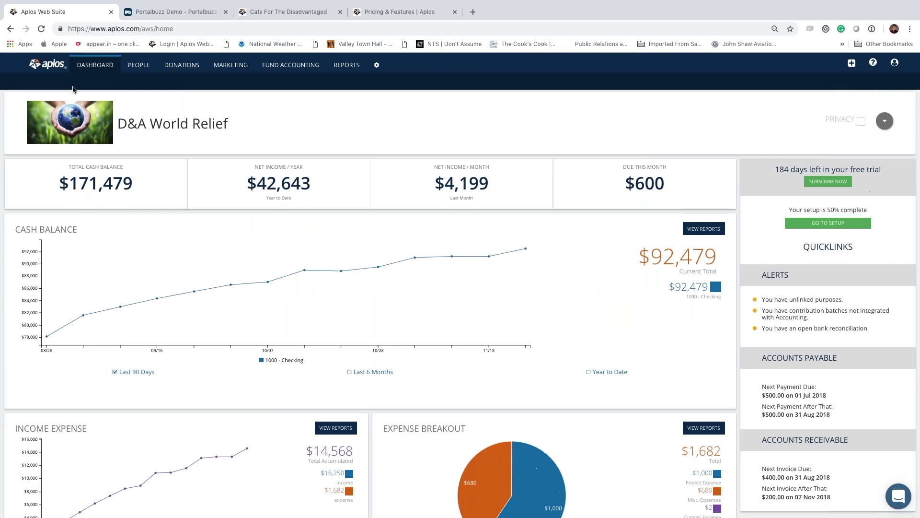
click(293, 67)
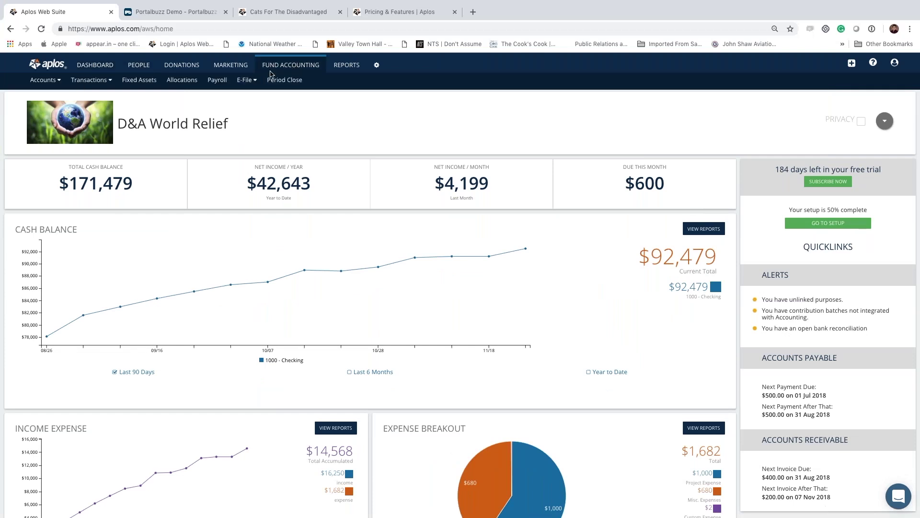
click(48, 80)
click(46, 94)
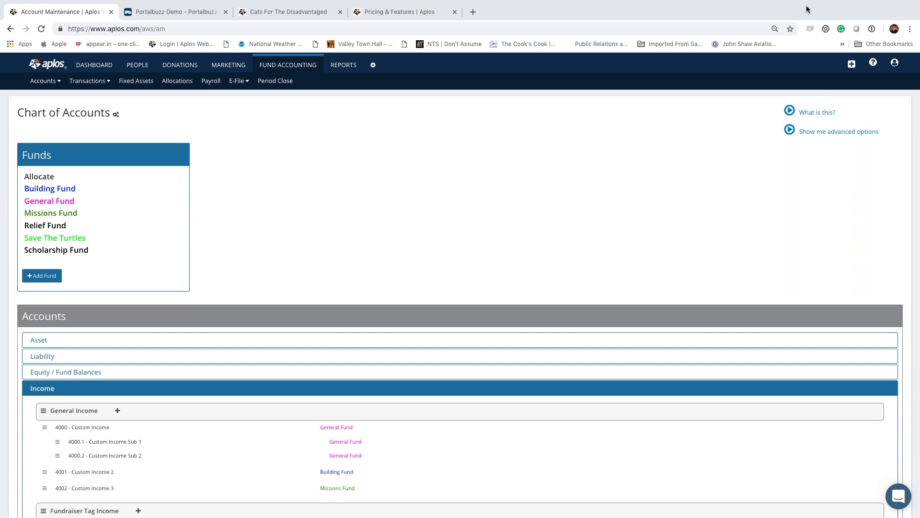
- Return to the pricing page and review the features included in all levels alongside the plan prices
click(381, 14)
scroll(384, 108, down, 1)
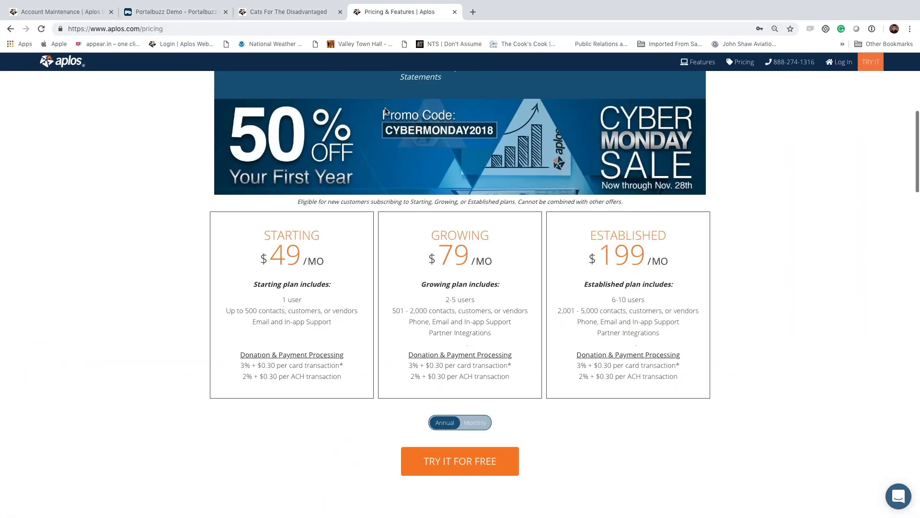
scroll(384, 108, up, 7)
scroll(384, 108, down, 5)
scroll(288, 153, up, 1)
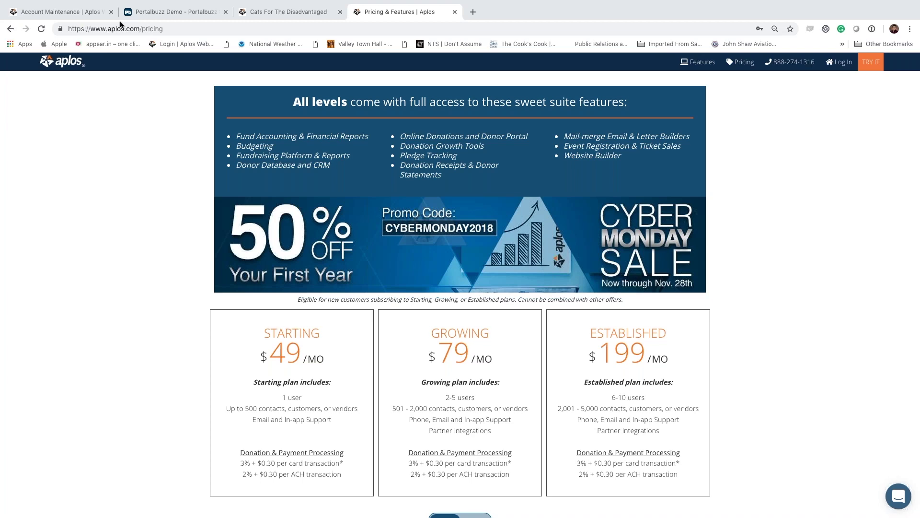
- Back in the Aplos Web Suite, open the fund accounting account register and show its contribution entry form
click(32, 12)
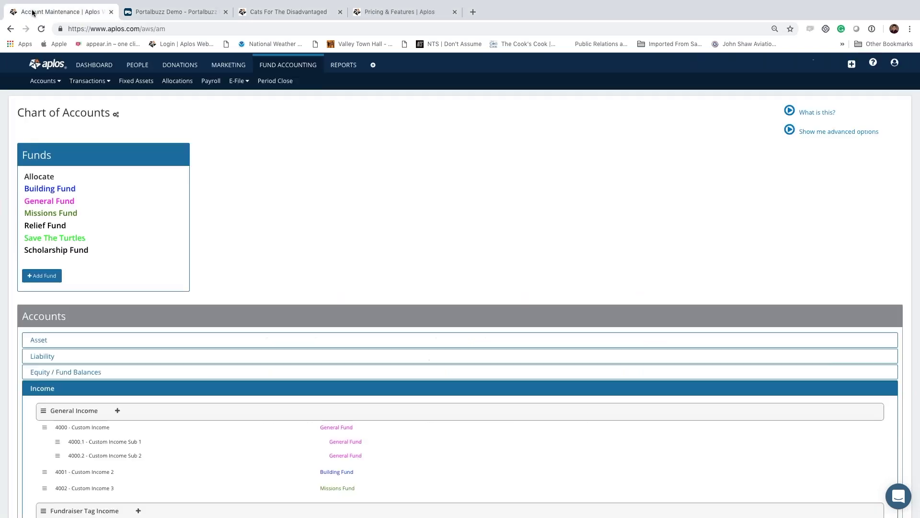
mouse_move(239, 81)
mouse_move(54, 82)
mouse_move(87, 82)
click(91, 106)
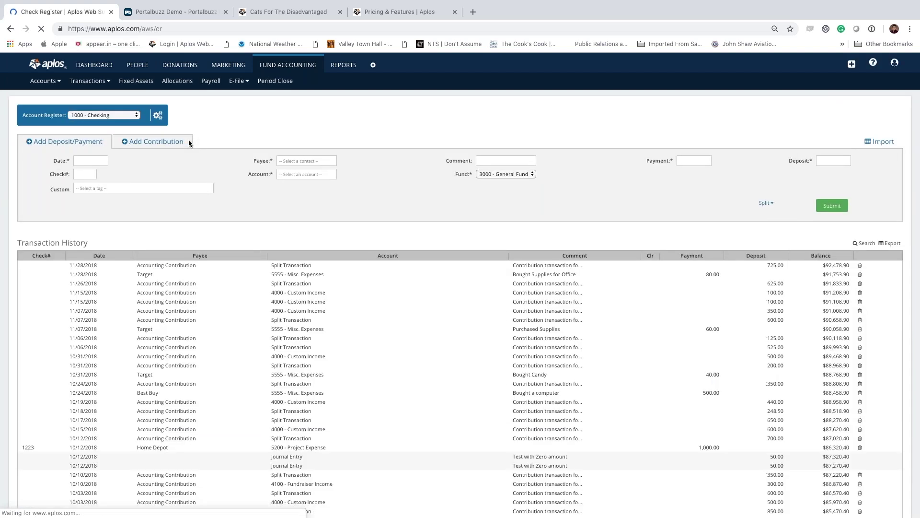
click(150, 146)
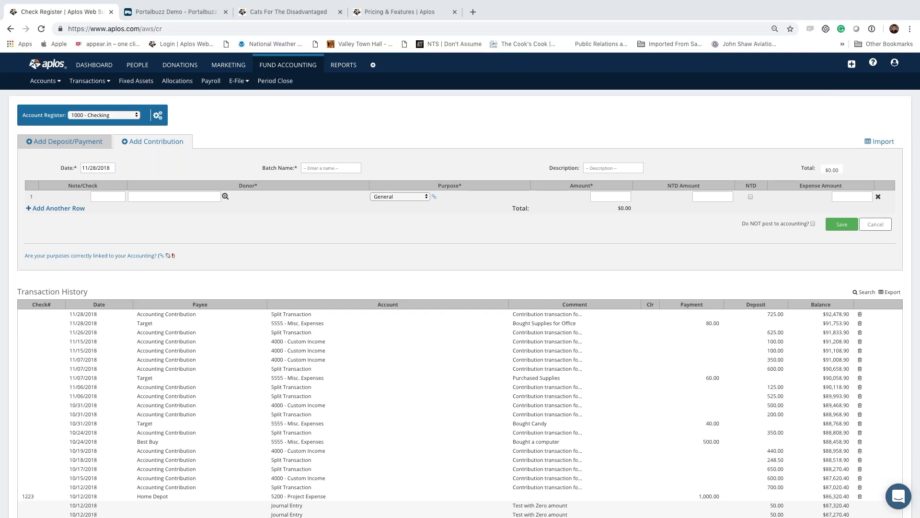
- Bring up the pricing page again and review the plan limits and donation processing rates
click(402, 11)
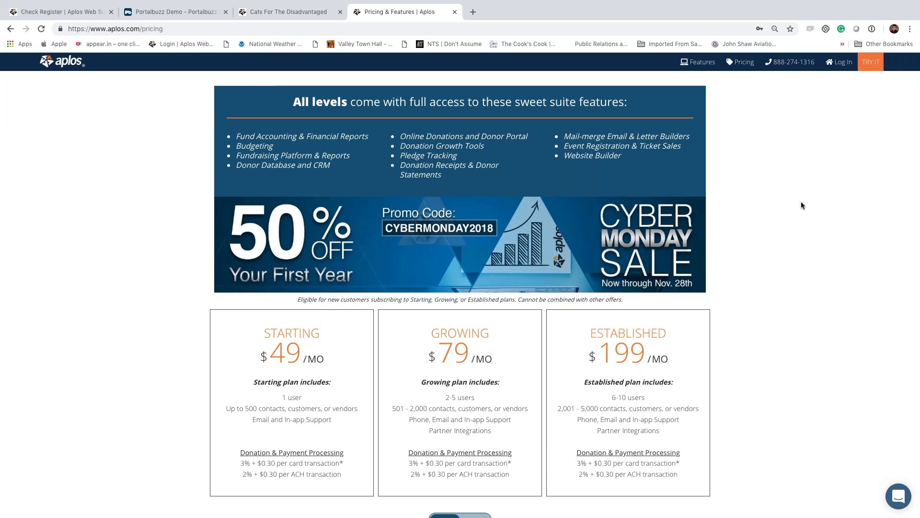
scroll(800, 202, down, 4)
scroll(801, 205, up, 4)
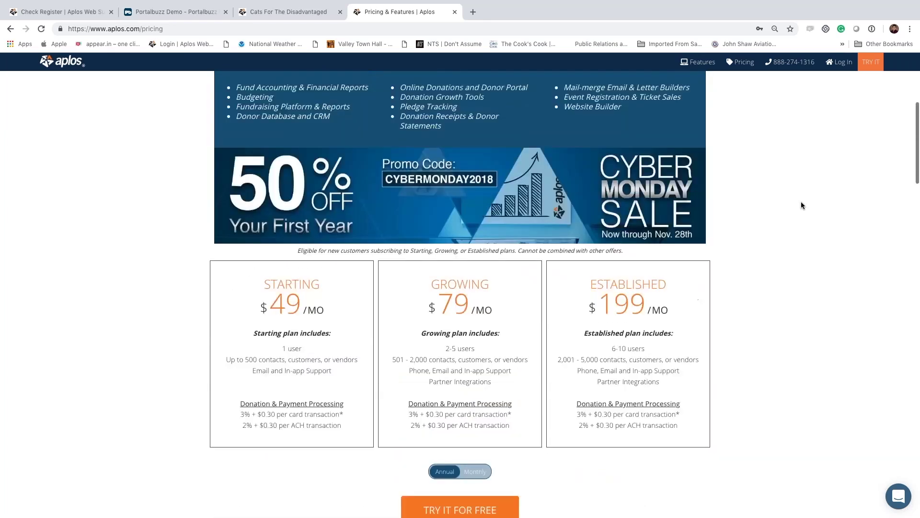
scroll(801, 206, down, 2)
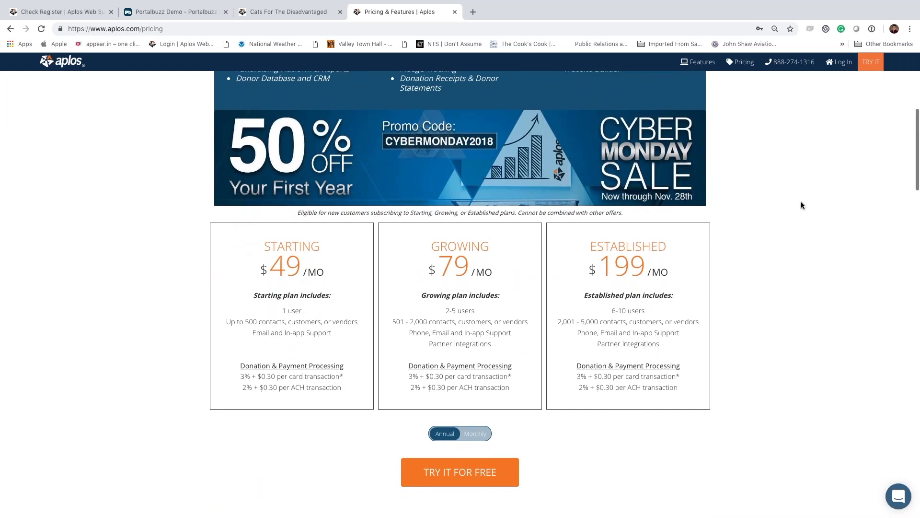